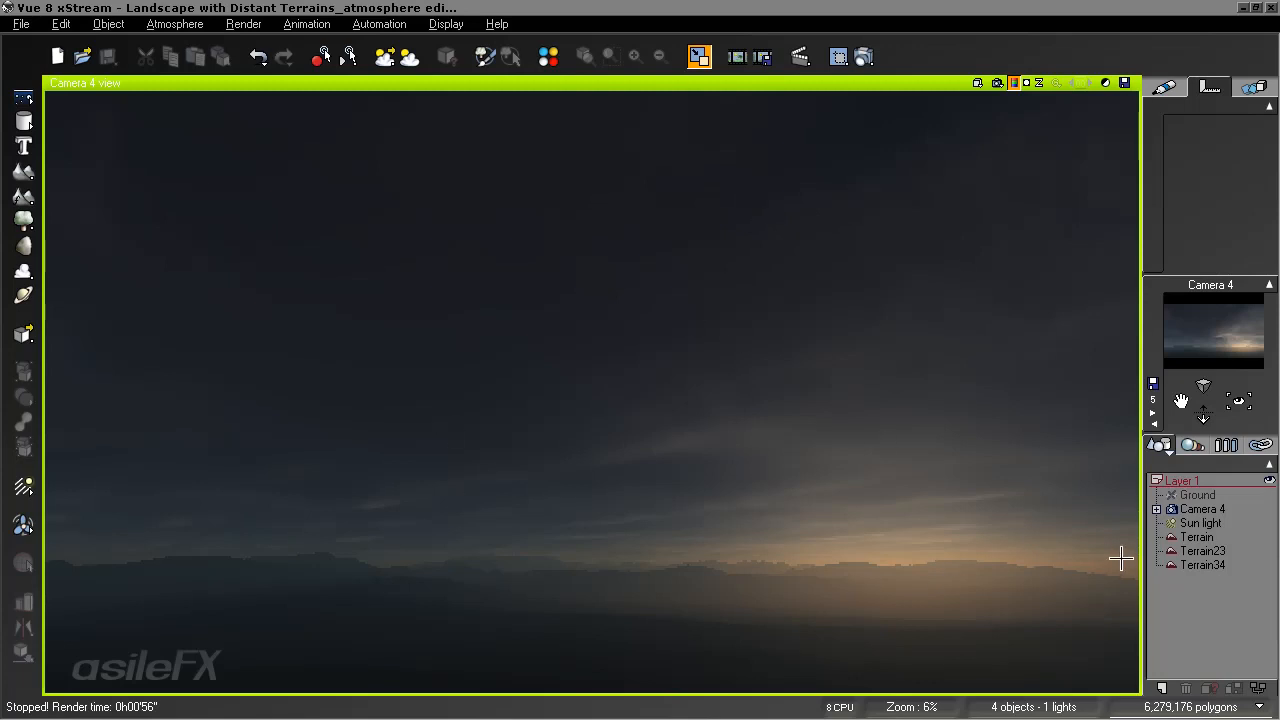
Reframe Camera 4 slightly so the horizon sits lower, and render the view with the current atmosphere light settings
left_click(900, 548)
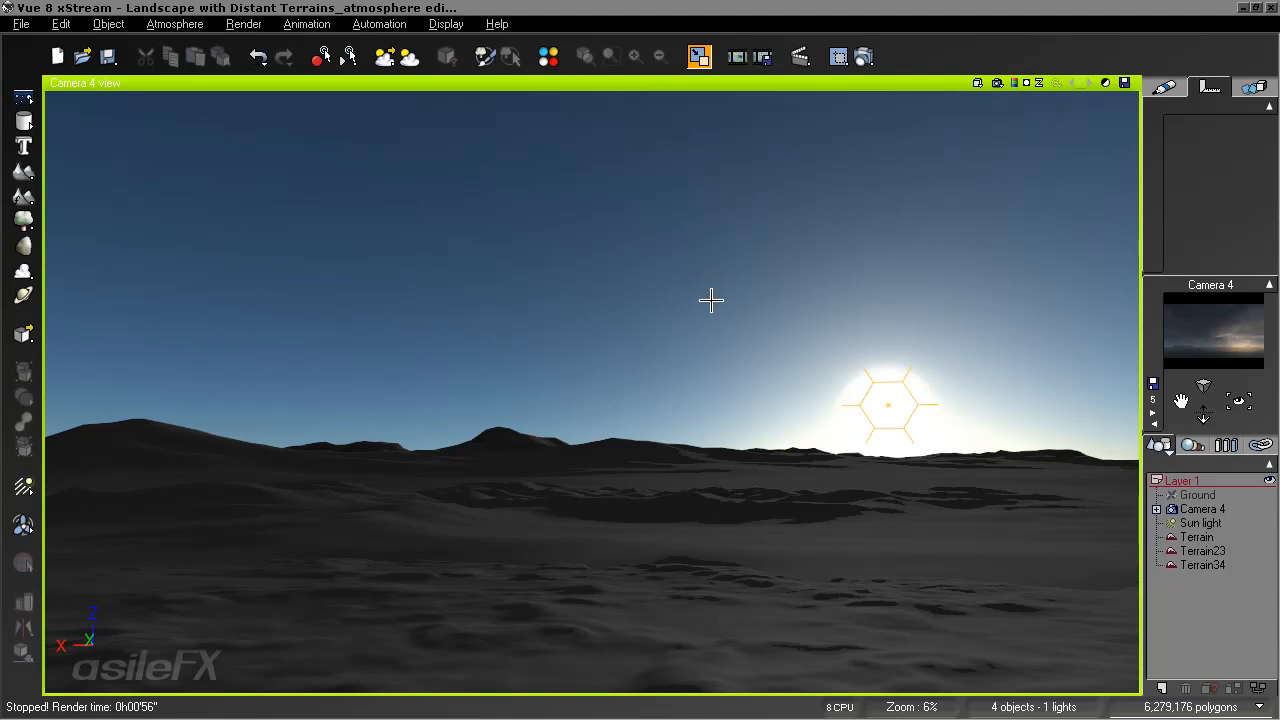
mouse_move(711, 300)
right_mouse_down()
mouse_move(711, 321)
mouse_move(720, 310)
right_mouse_up()
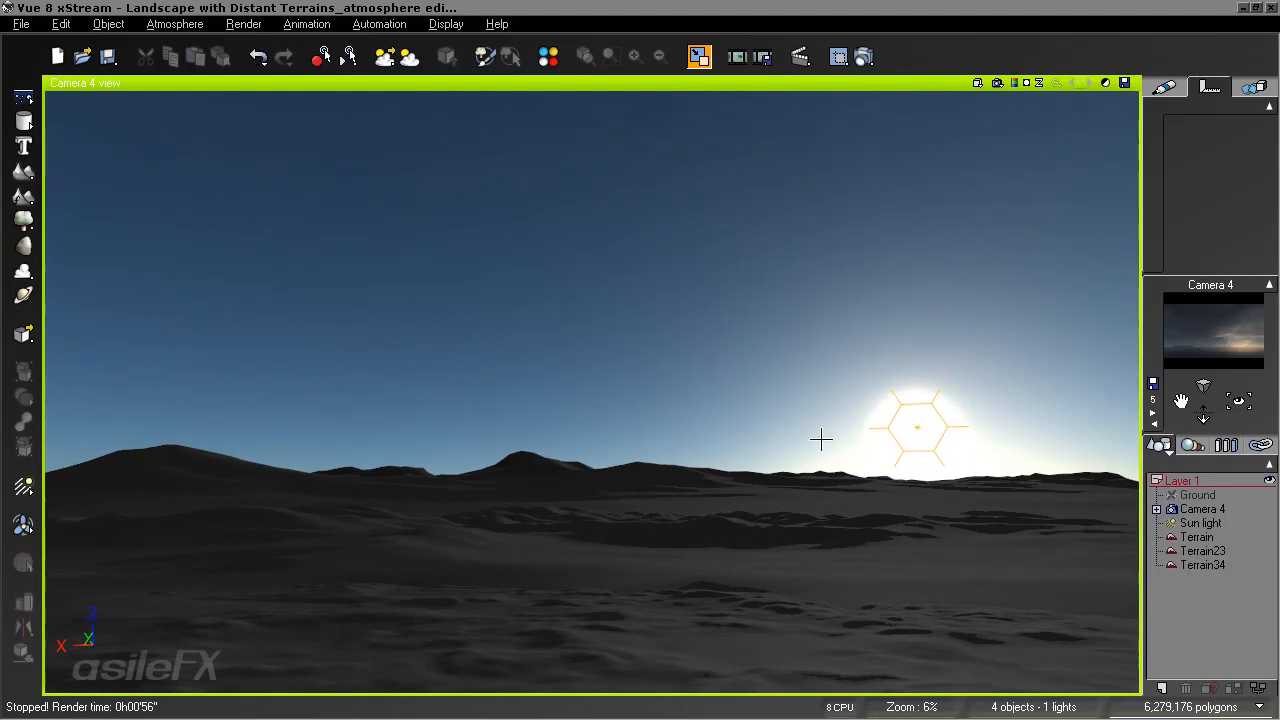
left_click(170, 24)
left_click(192, 110)
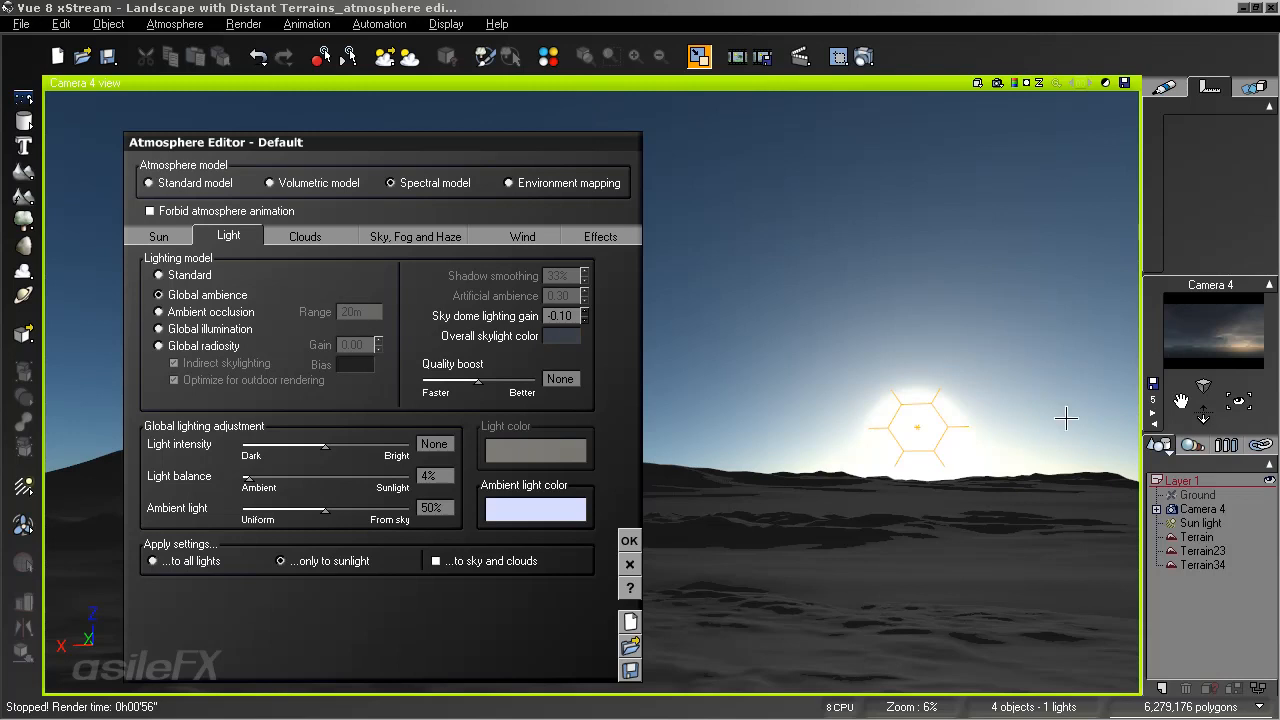
left_click(1013, 83)
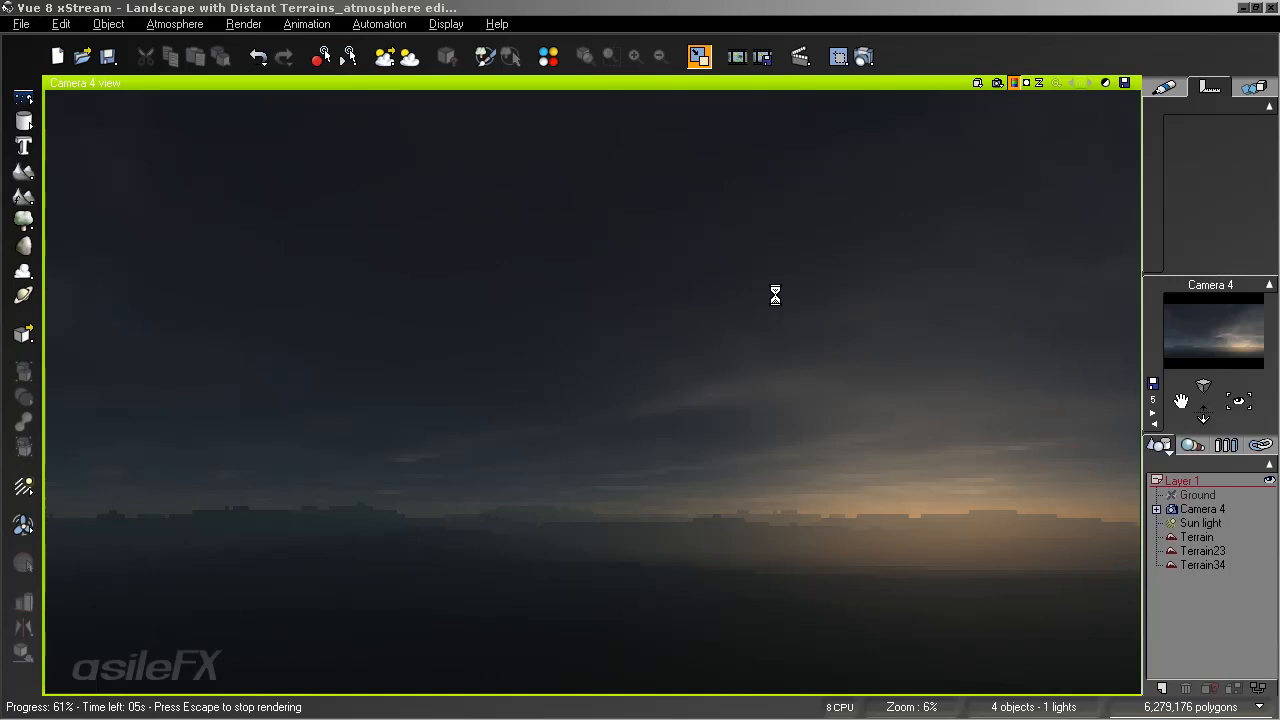
Stop the render and set the atmosphere's ambient light color to black with Red 0, Green 0 and Blue 0
key("Escape")
key("F4")
left_click(527, 517)
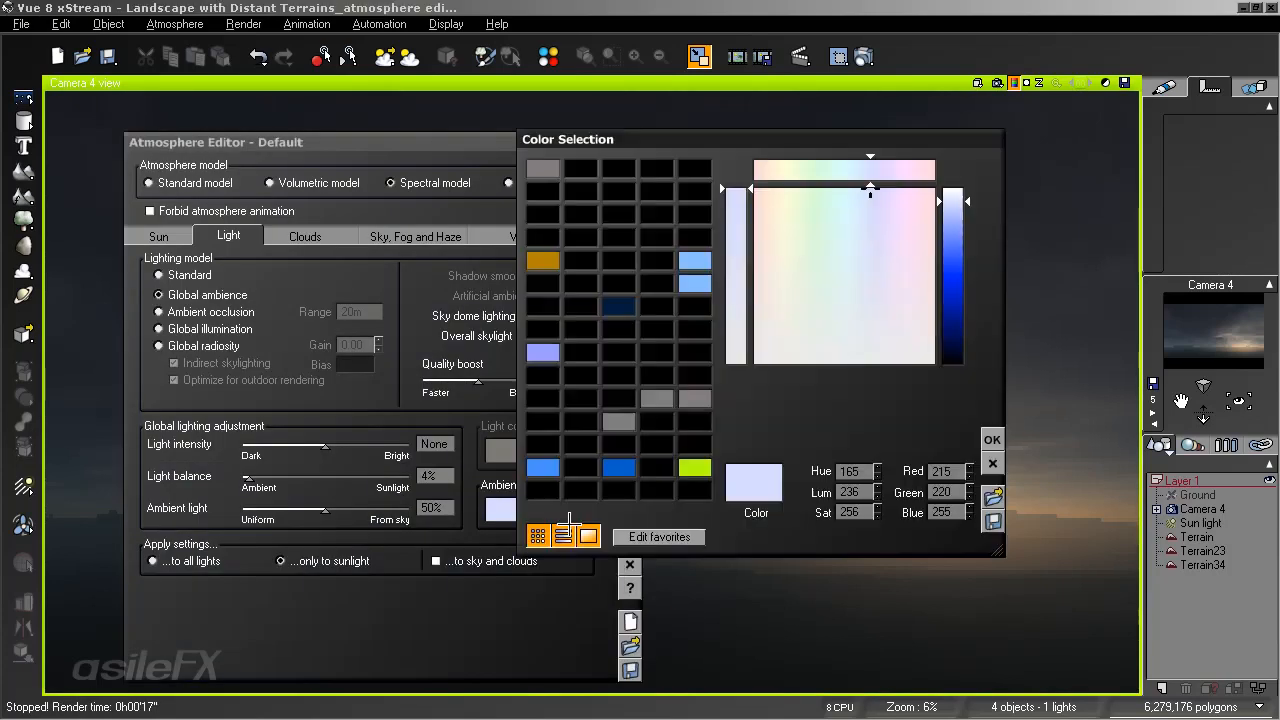
left_click(950, 349)
left_click(949, 471)
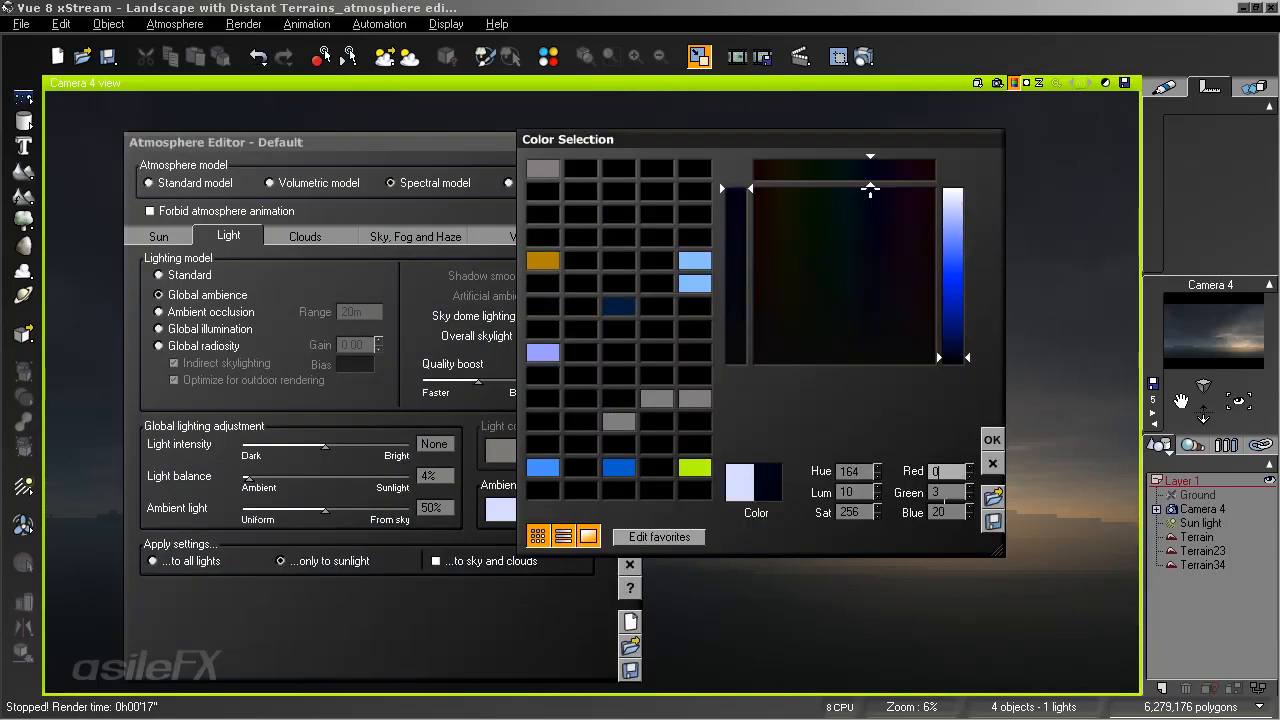
key("Tab")
type("0")
key("Tab")
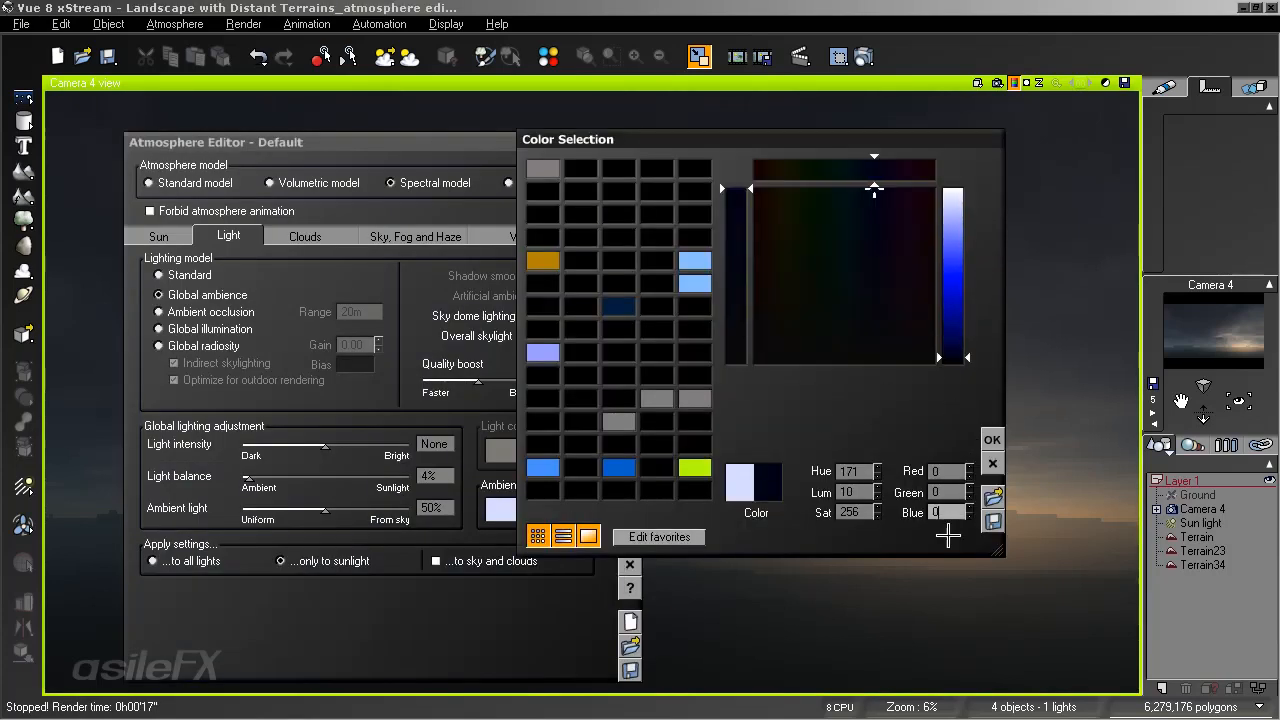
type("0")
left_click(992, 440)
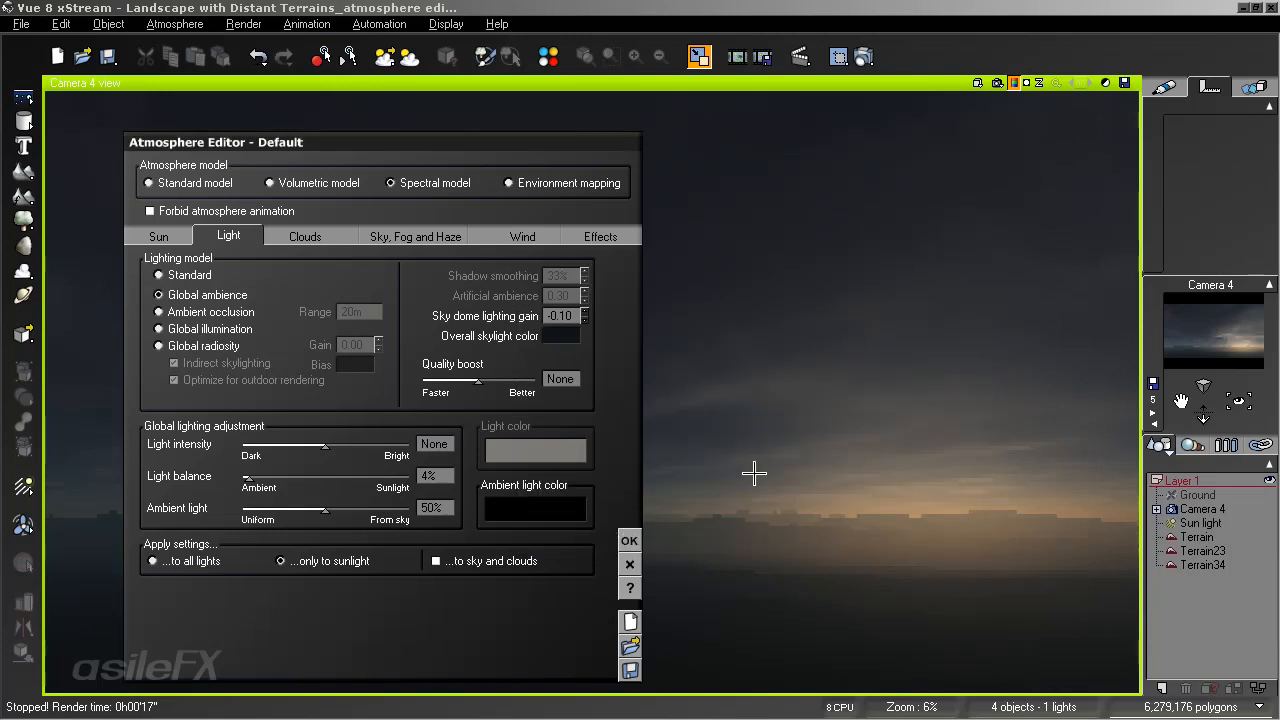
key("Return")
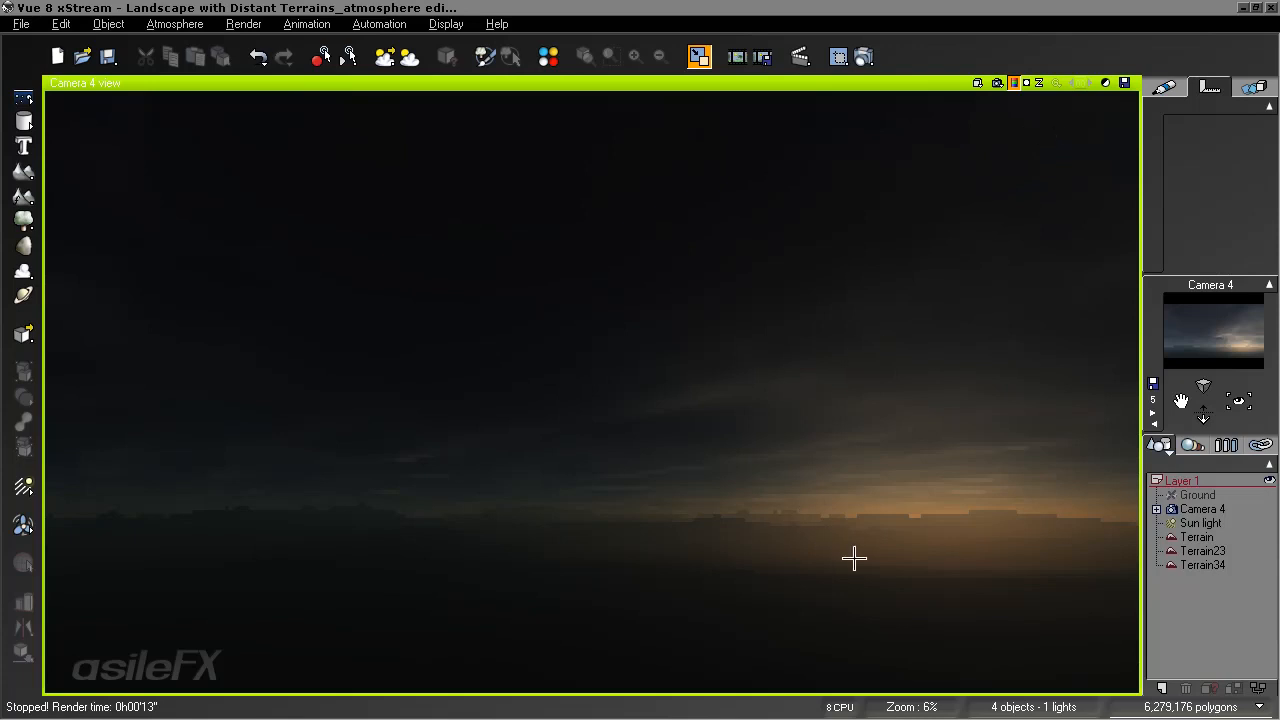
Set the post-render exposure to +0.00, comparing the preview with natural film response off and on
left_click(1105, 83)
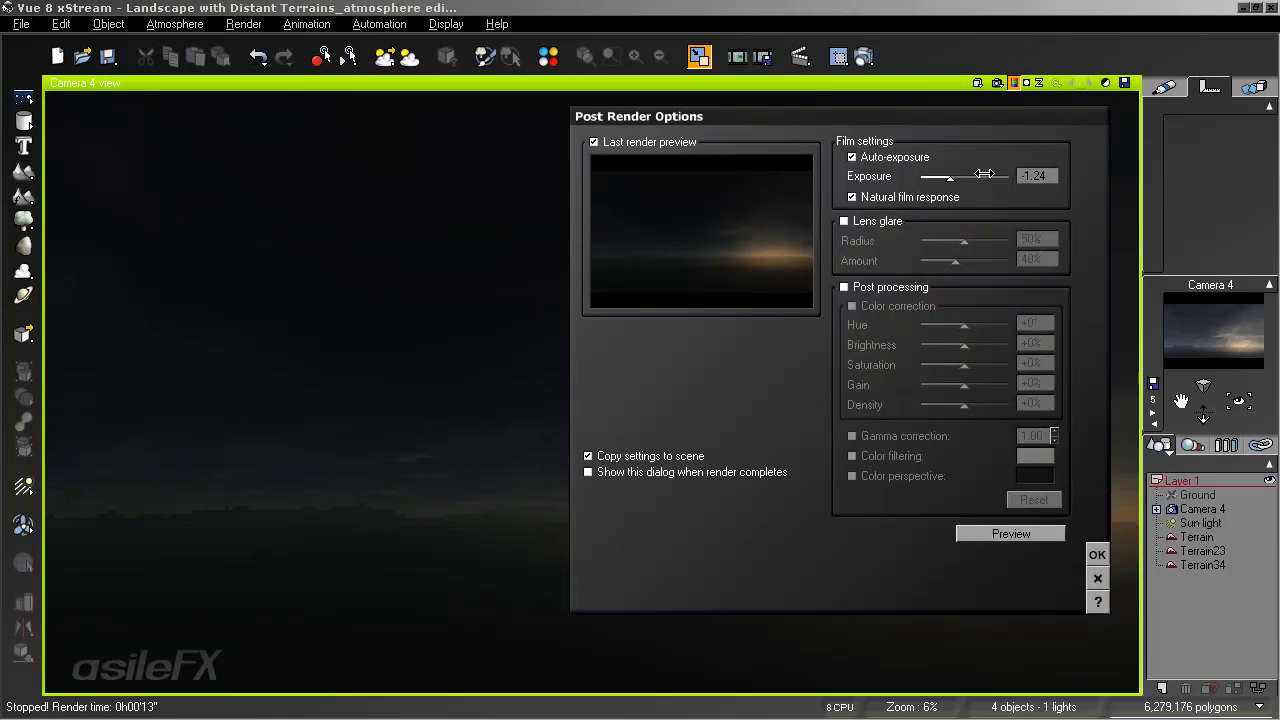
mouse_move(987, 174)
left_mouse_down()
mouse_move(1000, 173)
mouse_move(980, 170)
left_mouse_up()
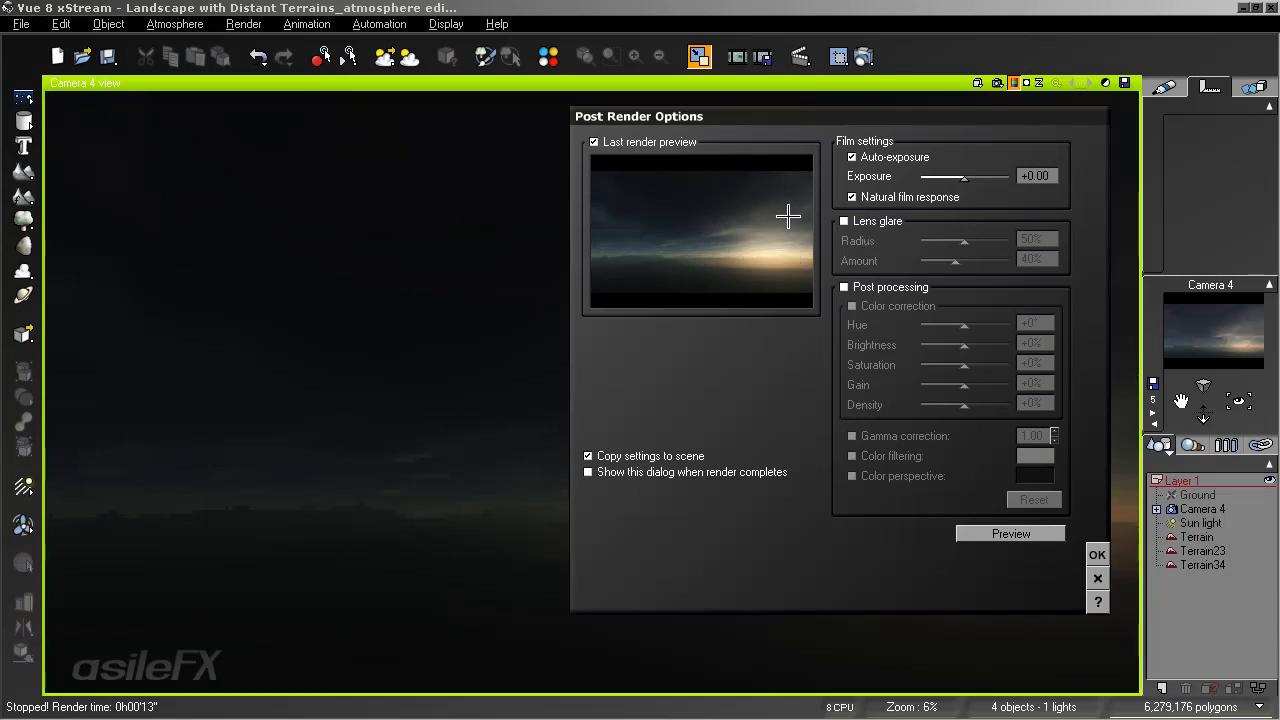
left_click(876, 194)
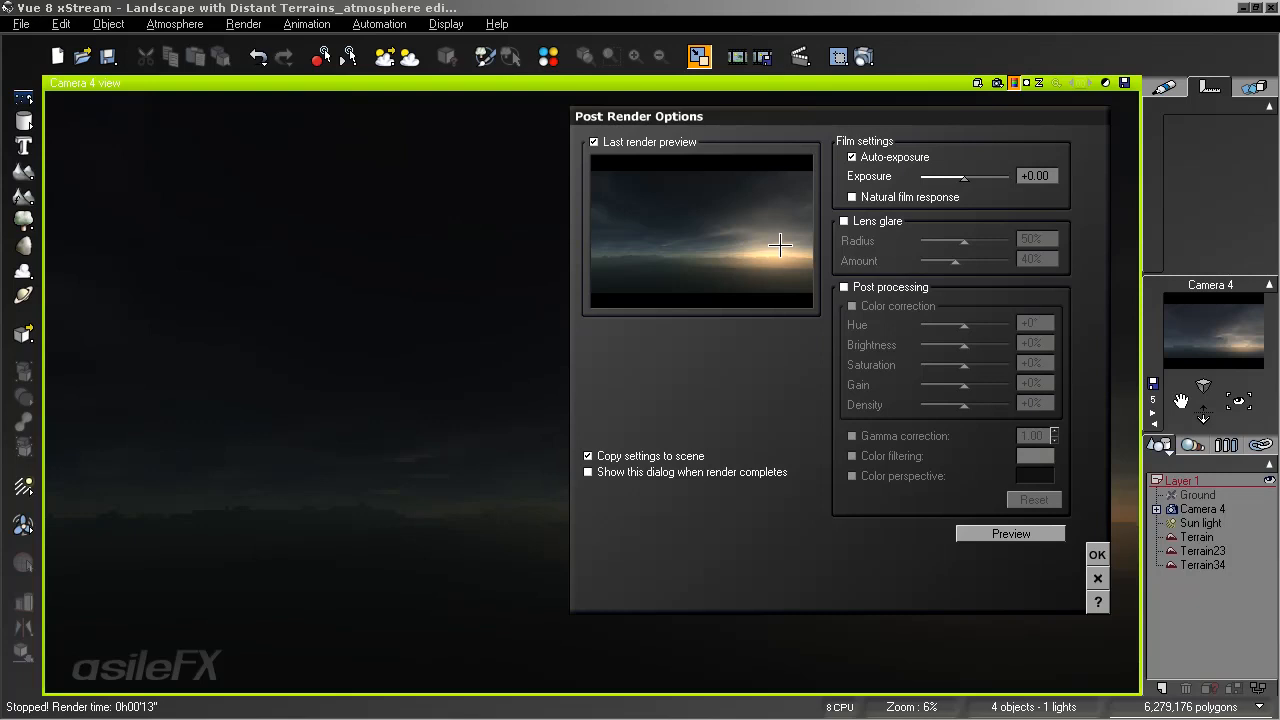
left_click(902, 196)
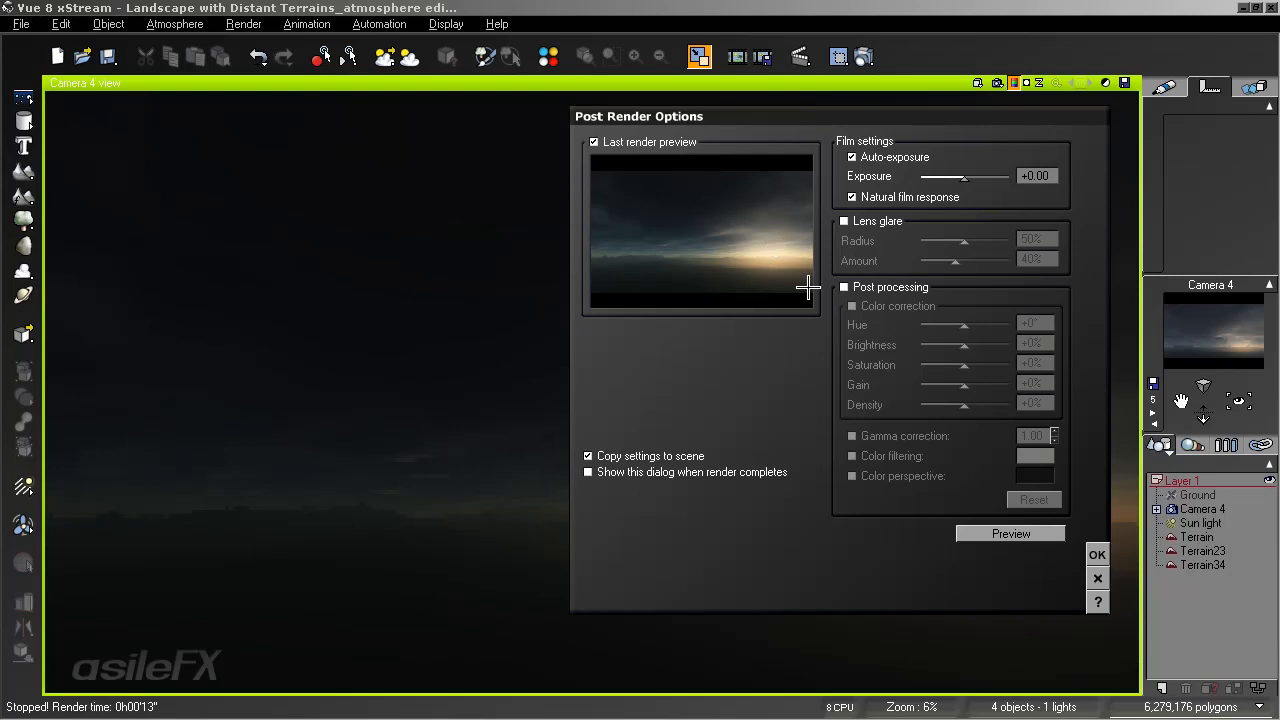
left_click(1096, 555)
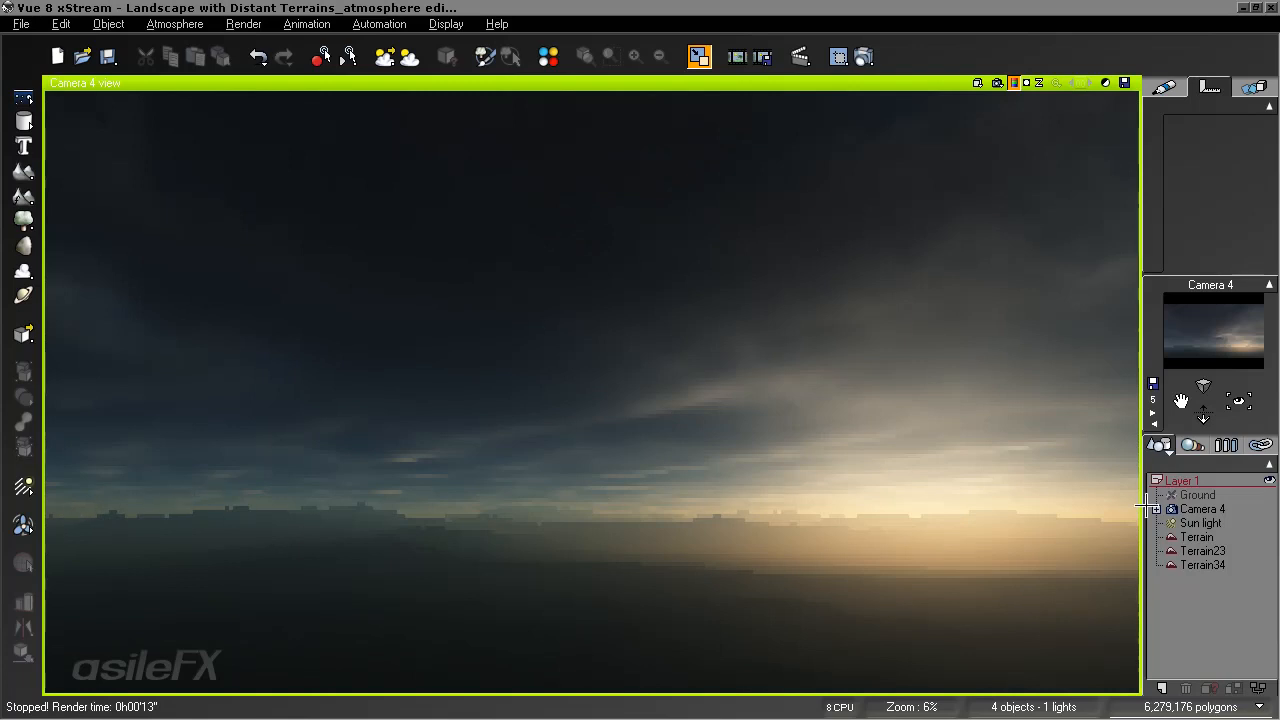
Lower the post-render exposure of the last render to -0.18
left_click(1105, 83)
left_click_drag(986, 177, 999, 179)
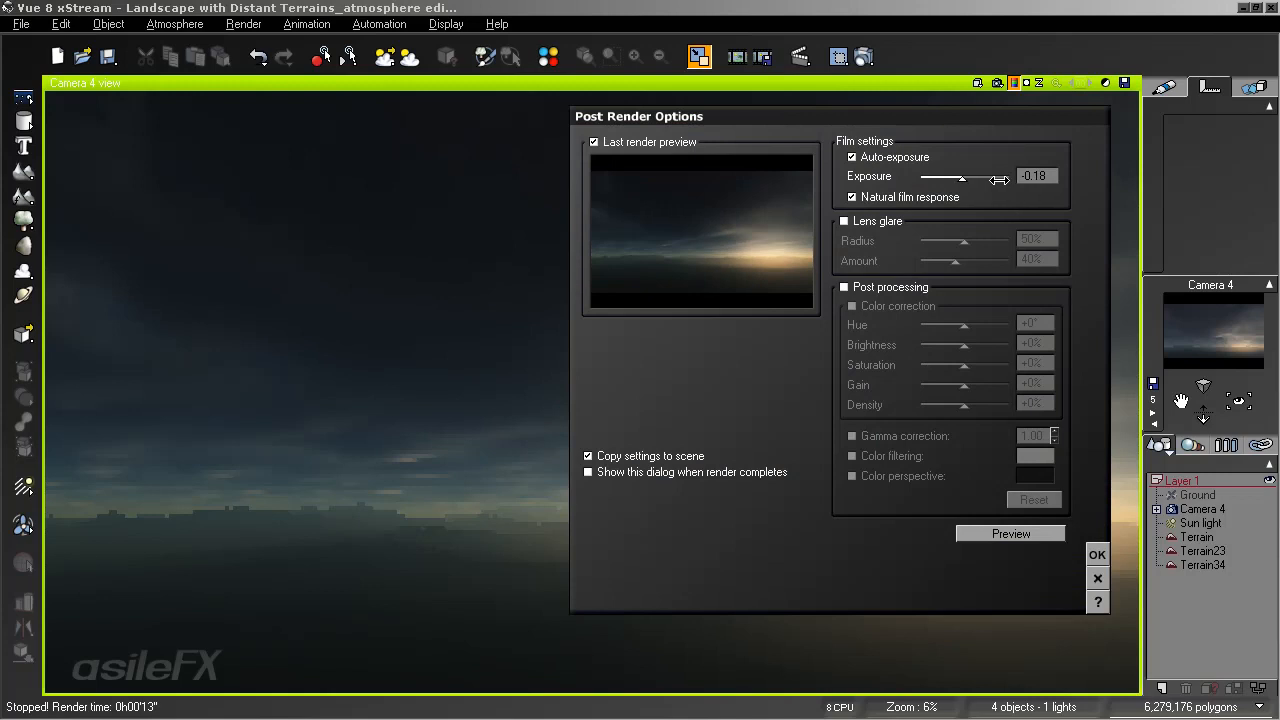
left_click(1097, 554)
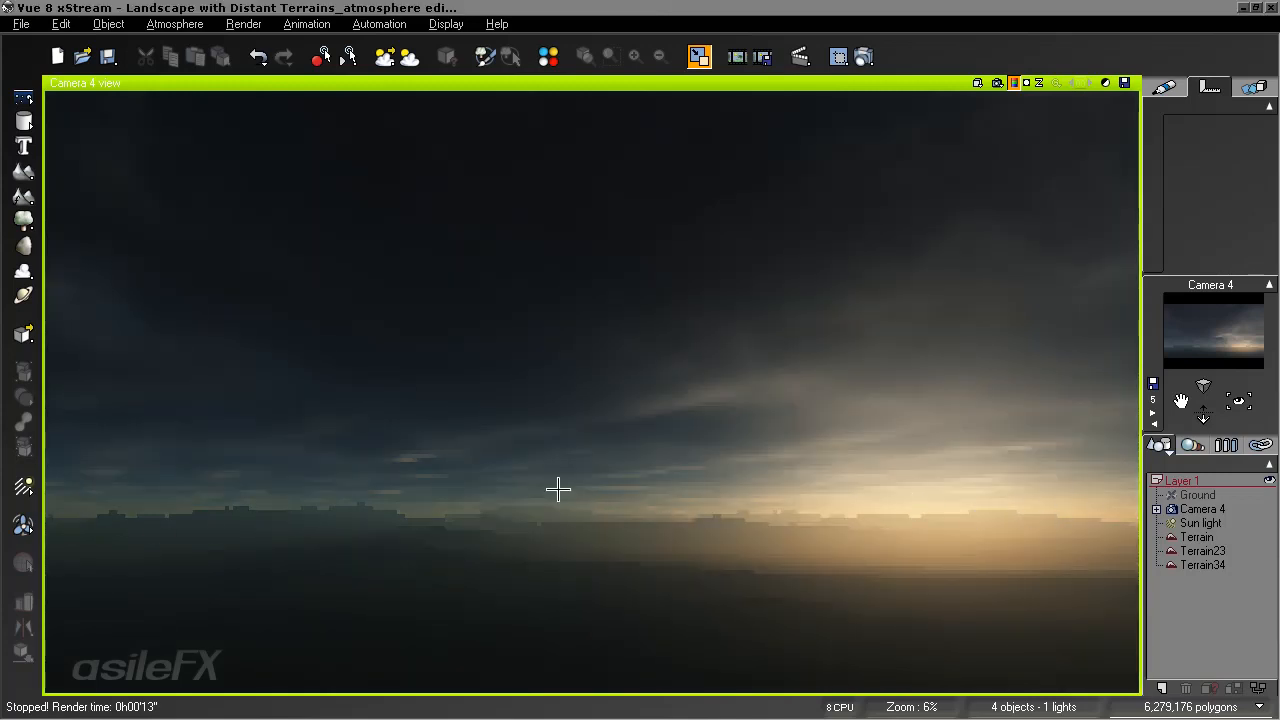
Desaturate the atmosphere's sky color to a muted blue with Saturation 121
left_click(185, 22)
left_click(192, 106)
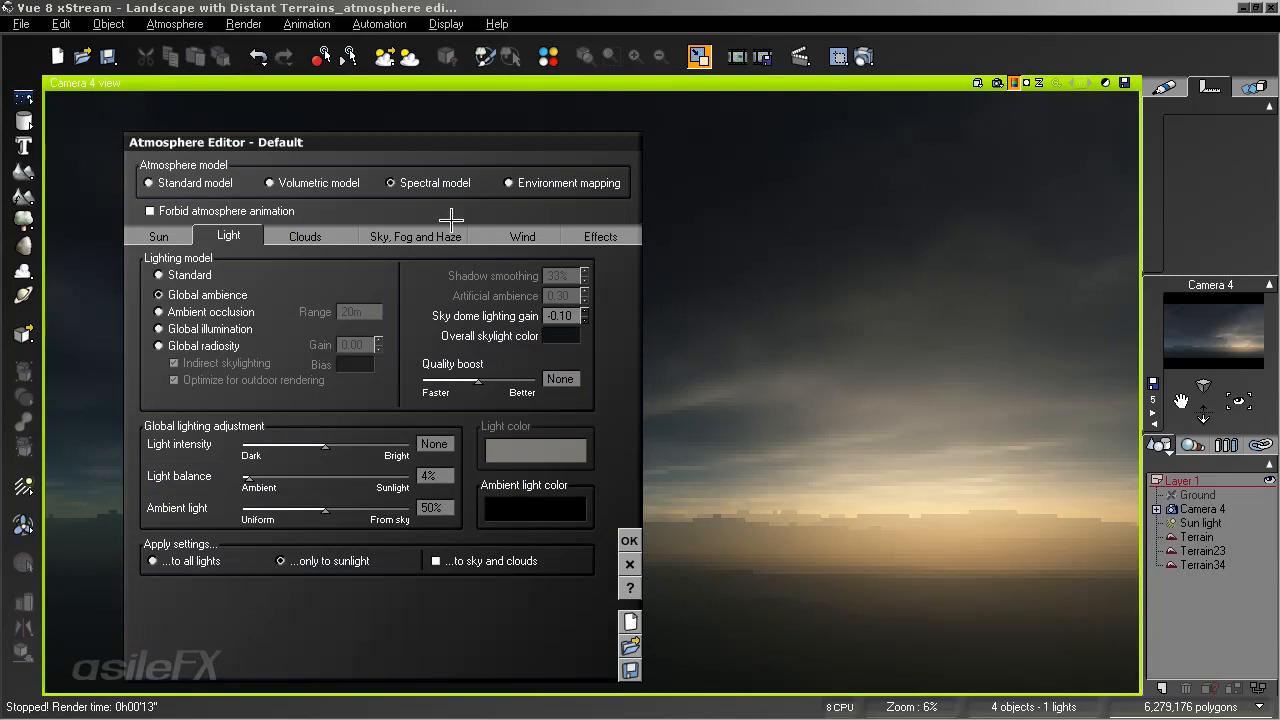
left_click(448, 235)
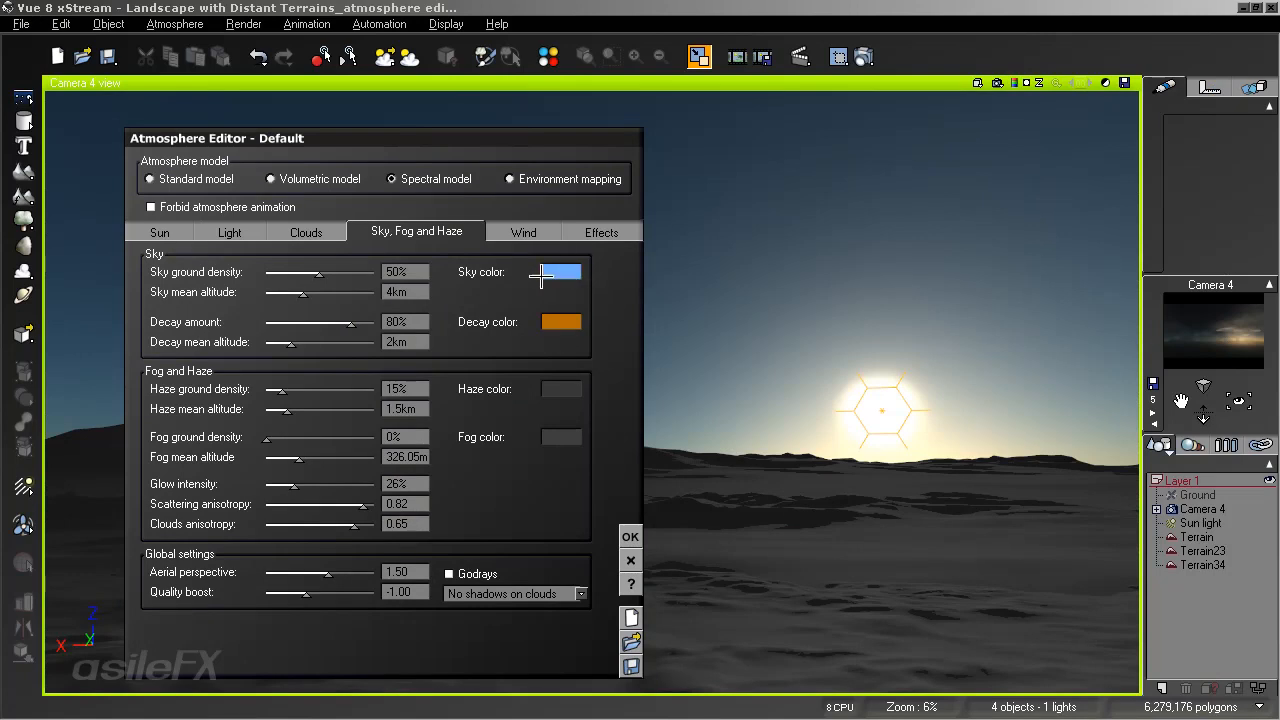
right_click(576, 270)
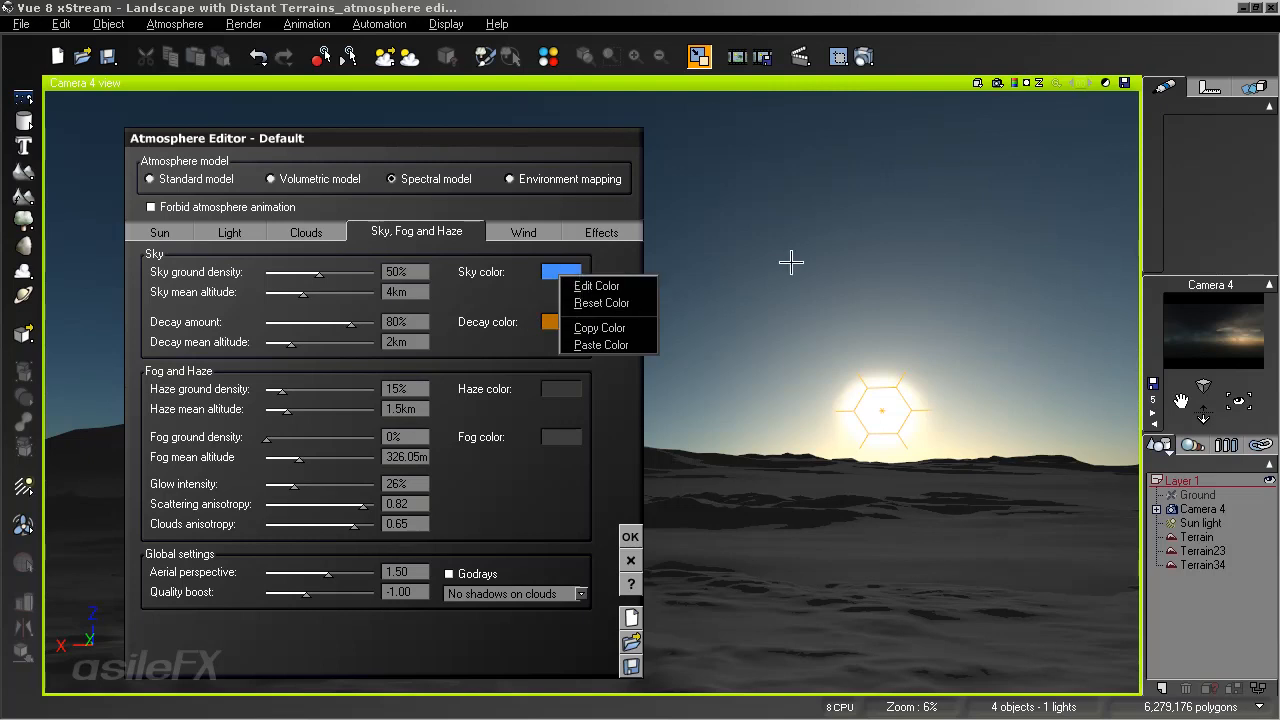
key("e")
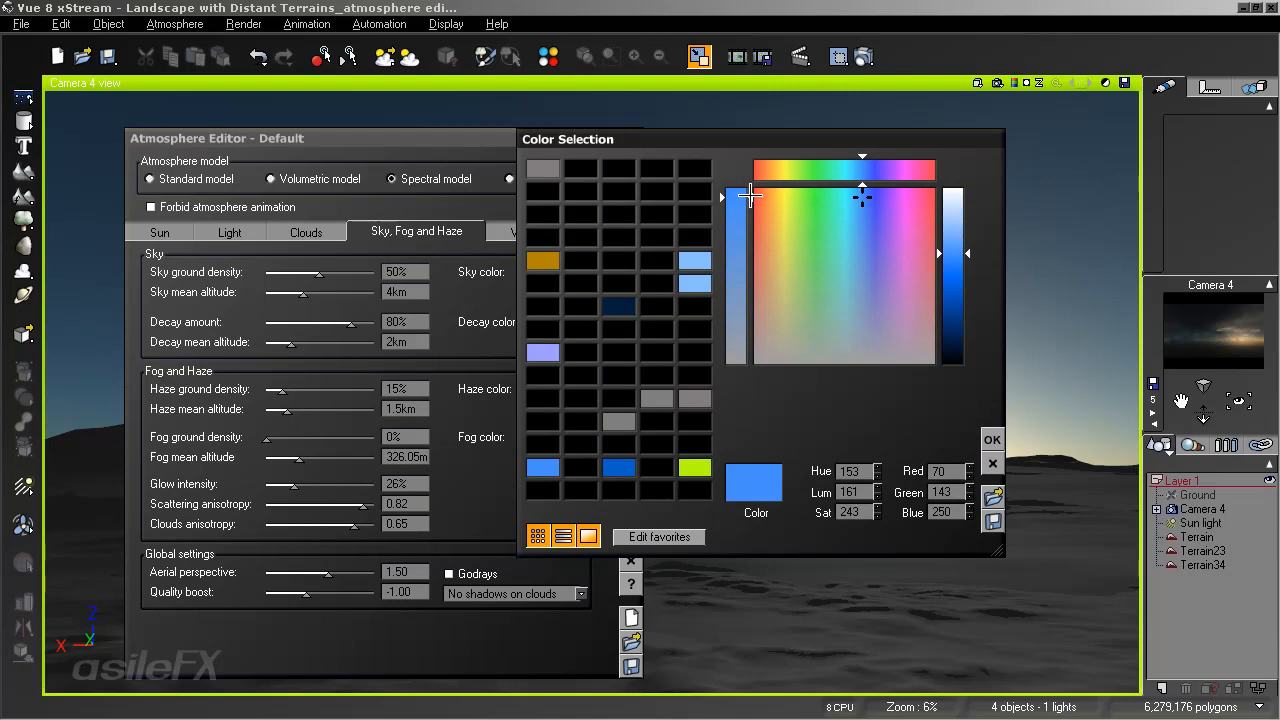
left_click_drag(720, 196, 725, 283)
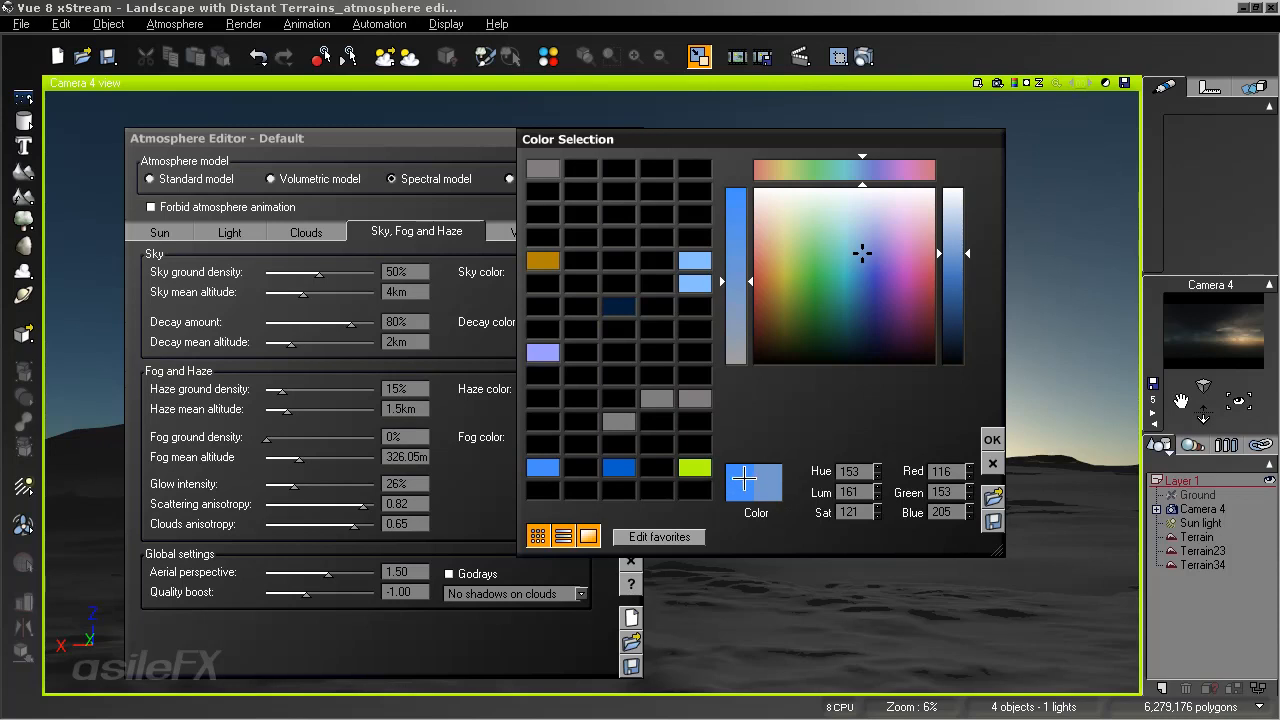
Save the original sky blue as a favorite color, set the favorites to 6 columns, and accept the muted sky color
left_click_drag(739, 476, 657, 170)
left_click(650, 537)
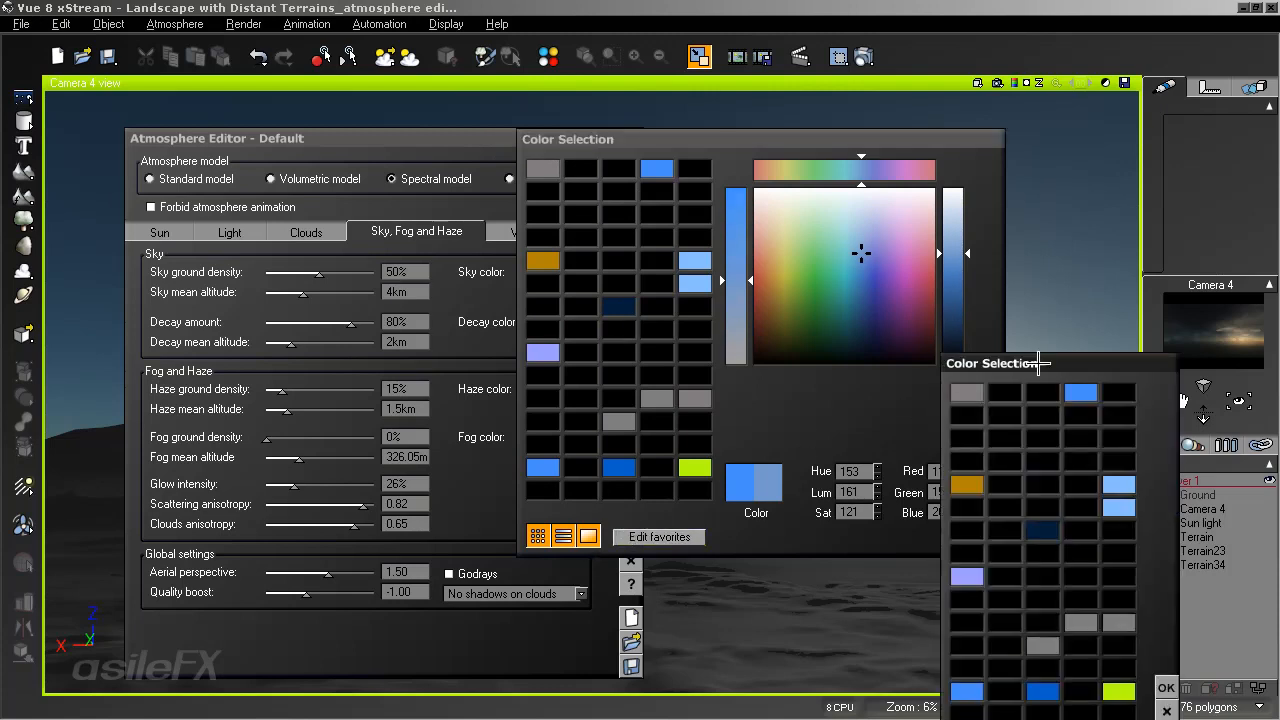
left_click_drag(1046, 363, 931, 190)
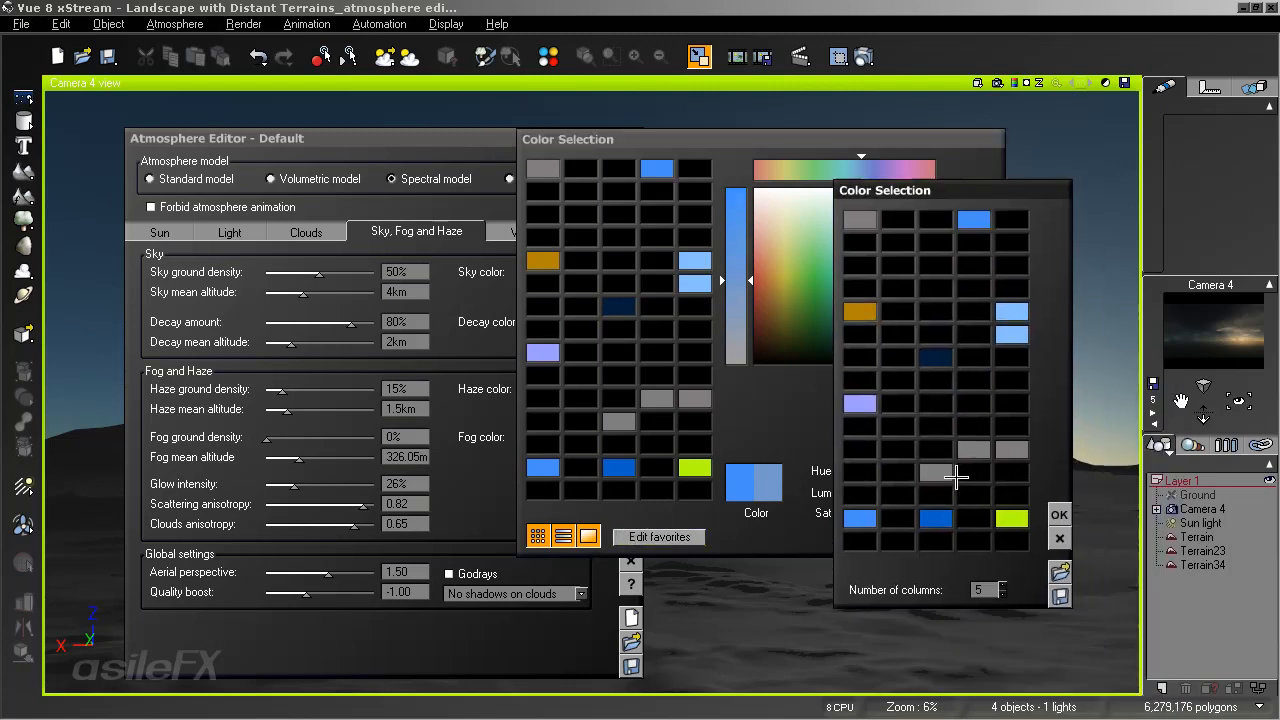
left_click(998, 584)
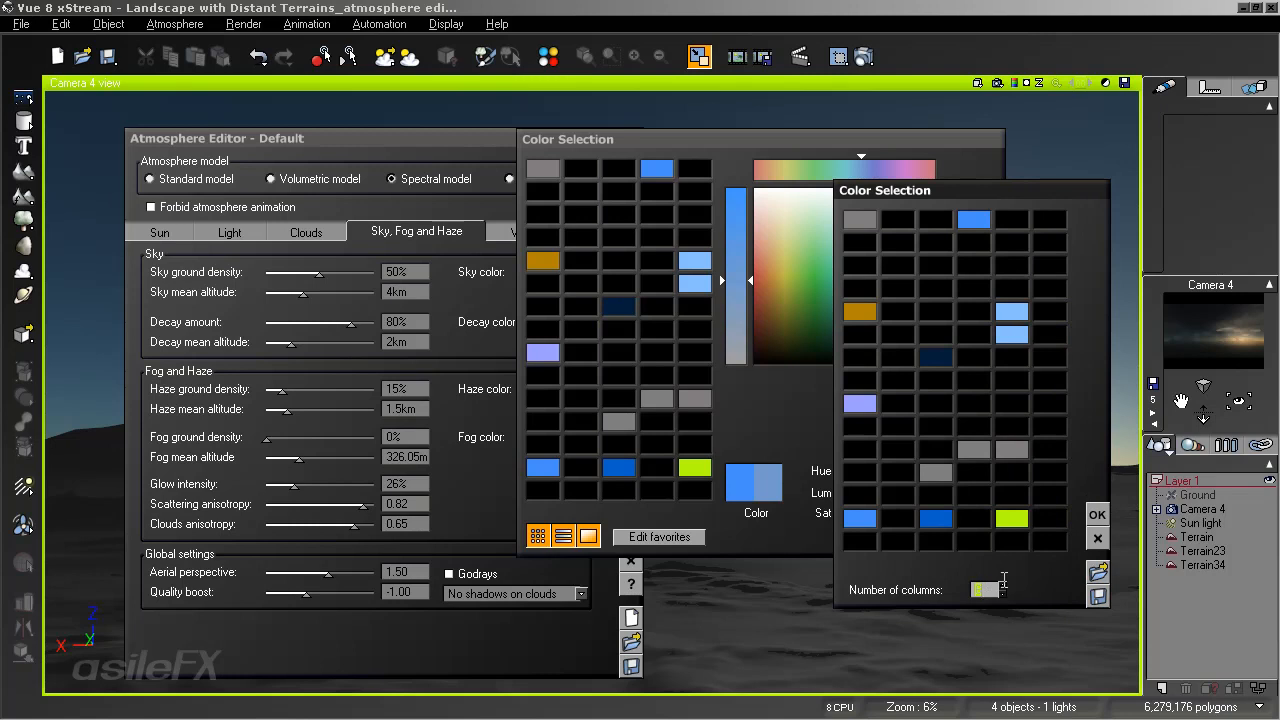
left_click(1004, 583)
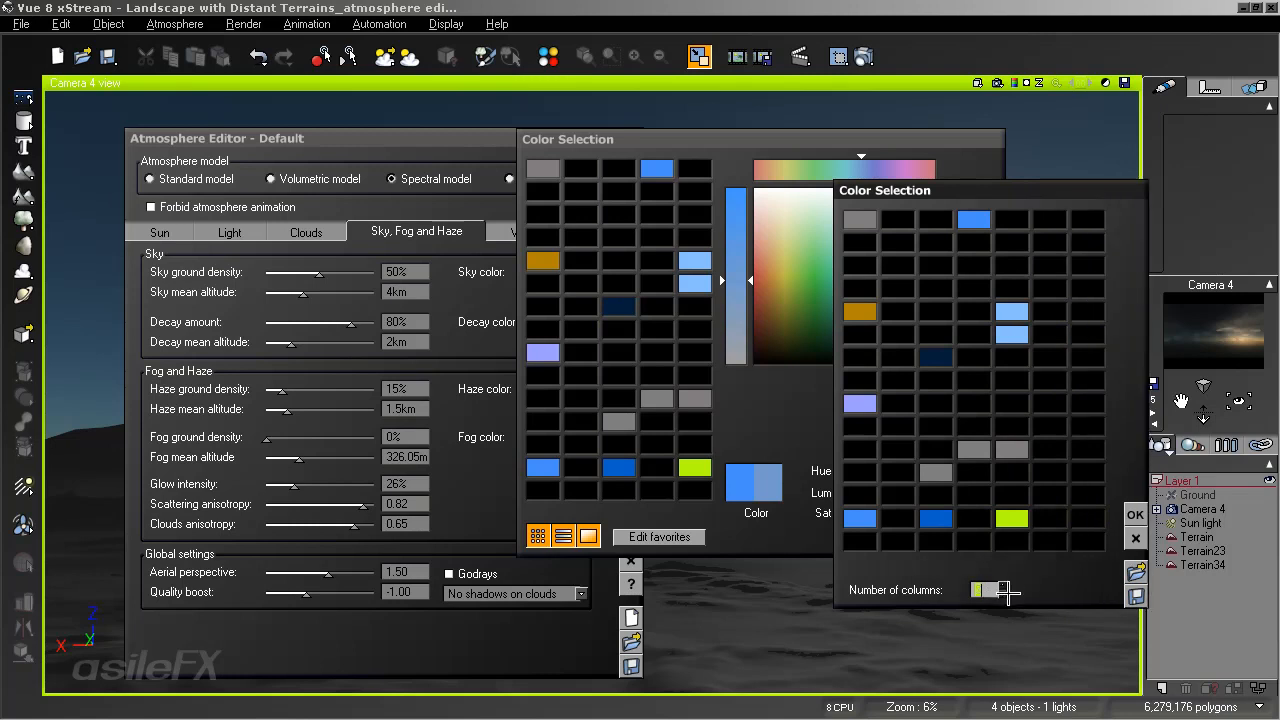
left_click(1004, 594)
left_click(1091, 518)
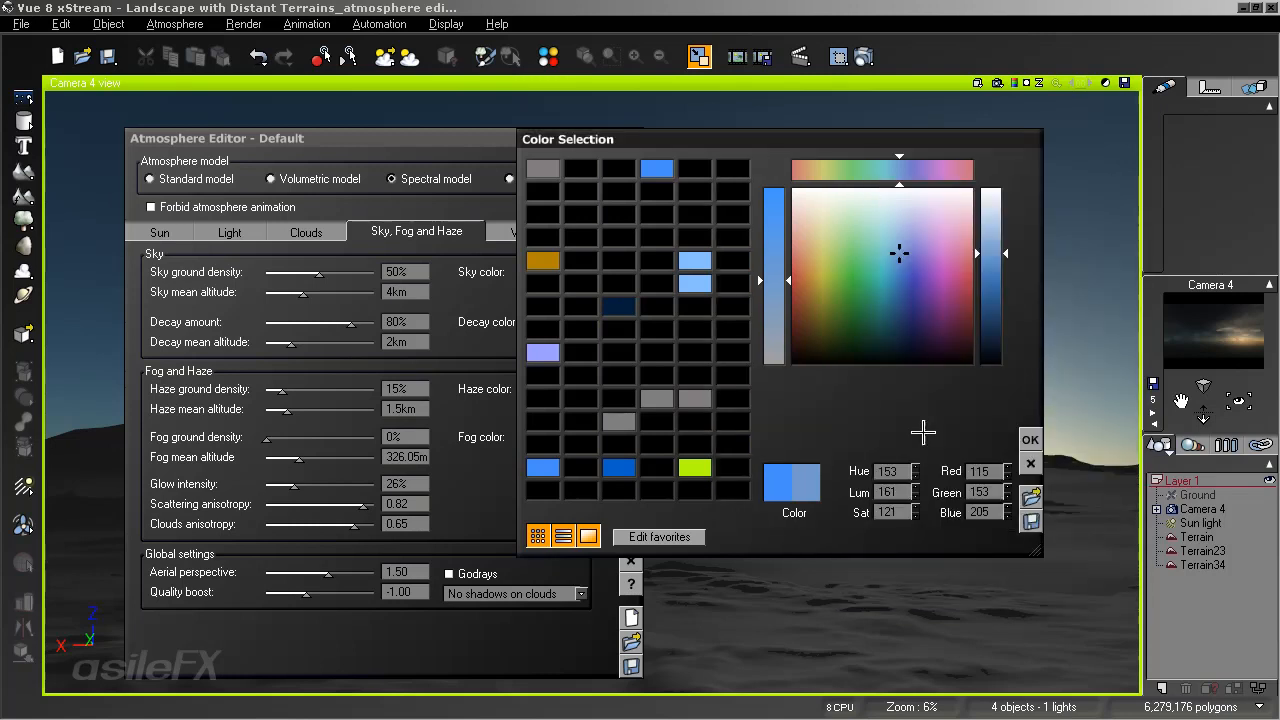
left_click(1029, 439)
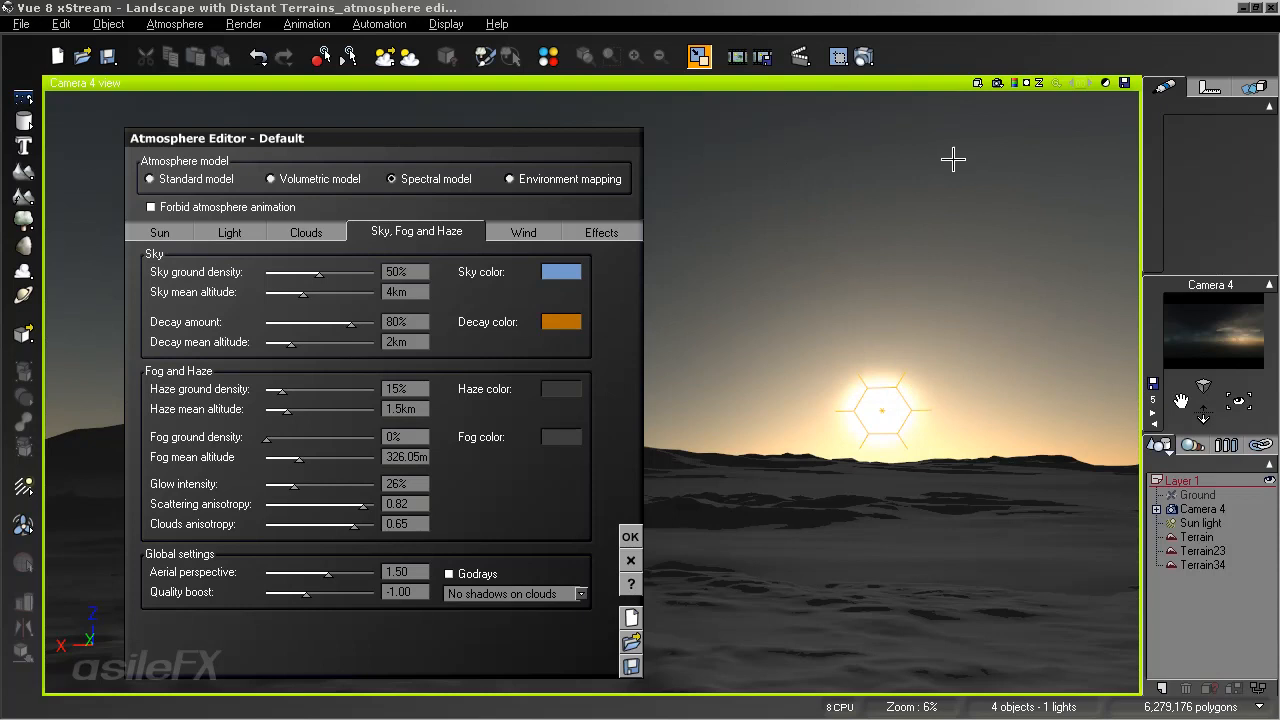
Desaturate the decay color to Saturation 119, and refine it to a muted brown with Red 130, Green 103 and Blue 56
right_click(560, 320)
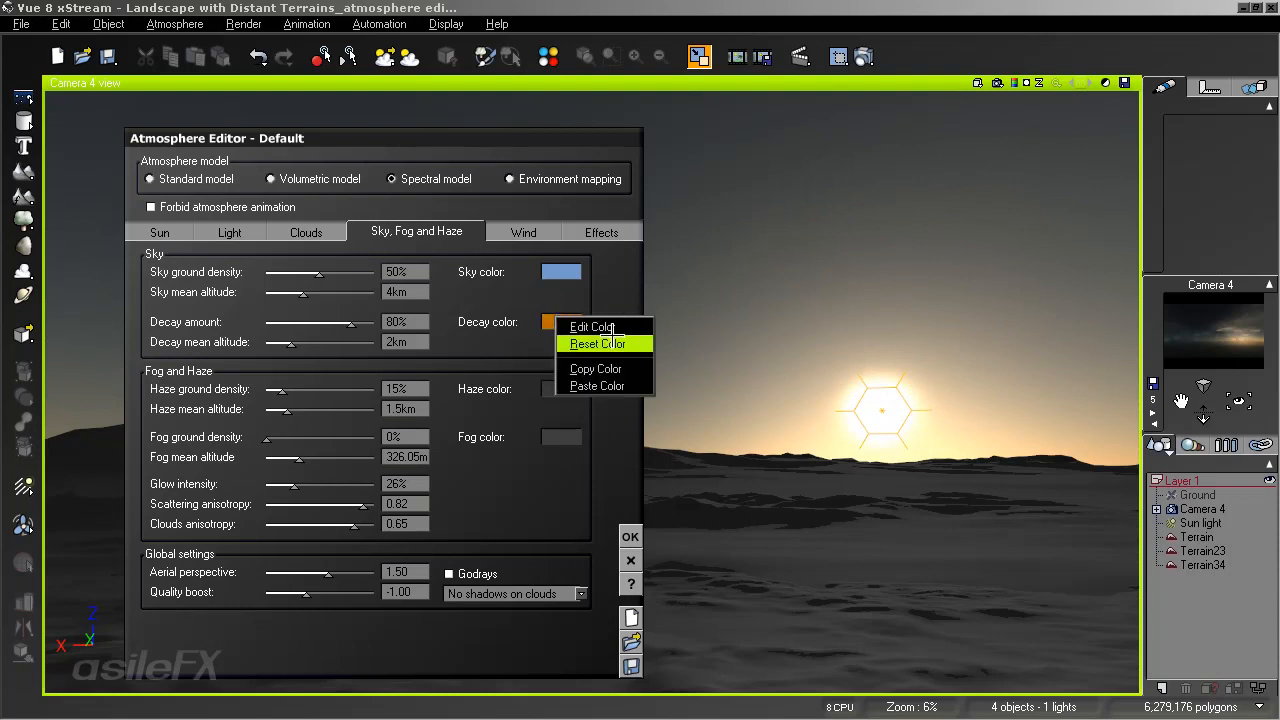
left_click(595, 328)
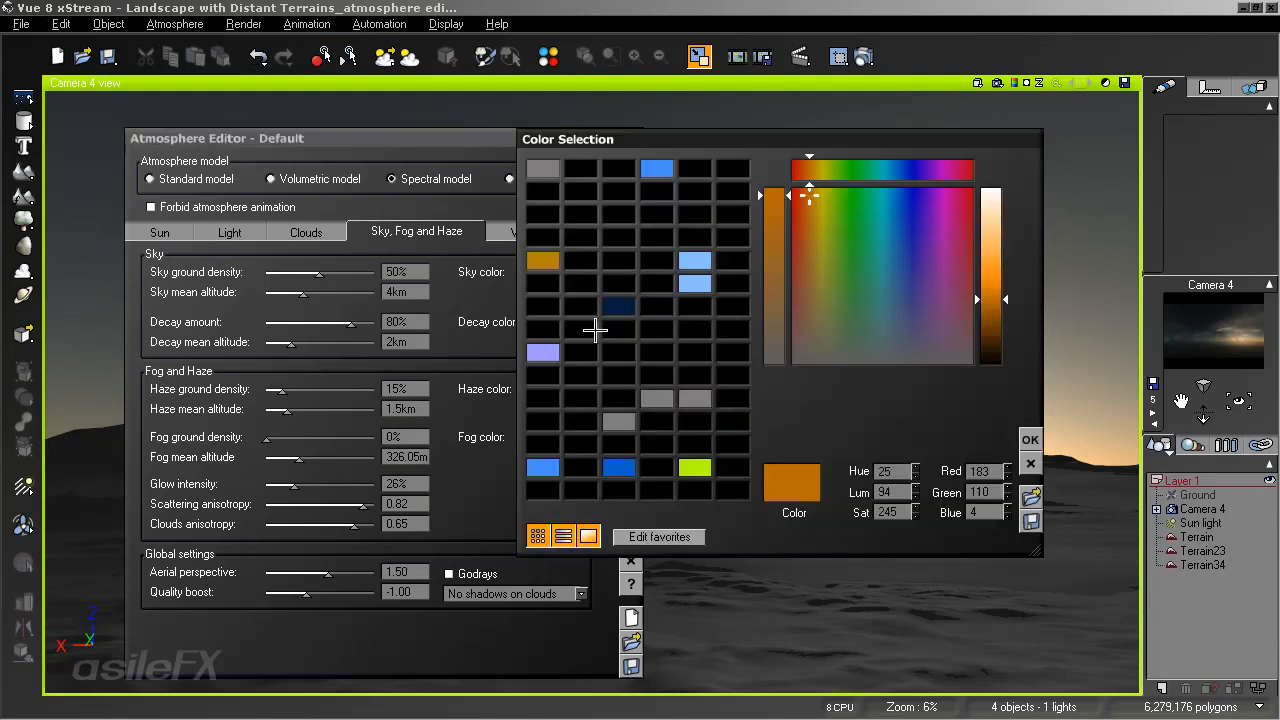
left_click(777, 284)
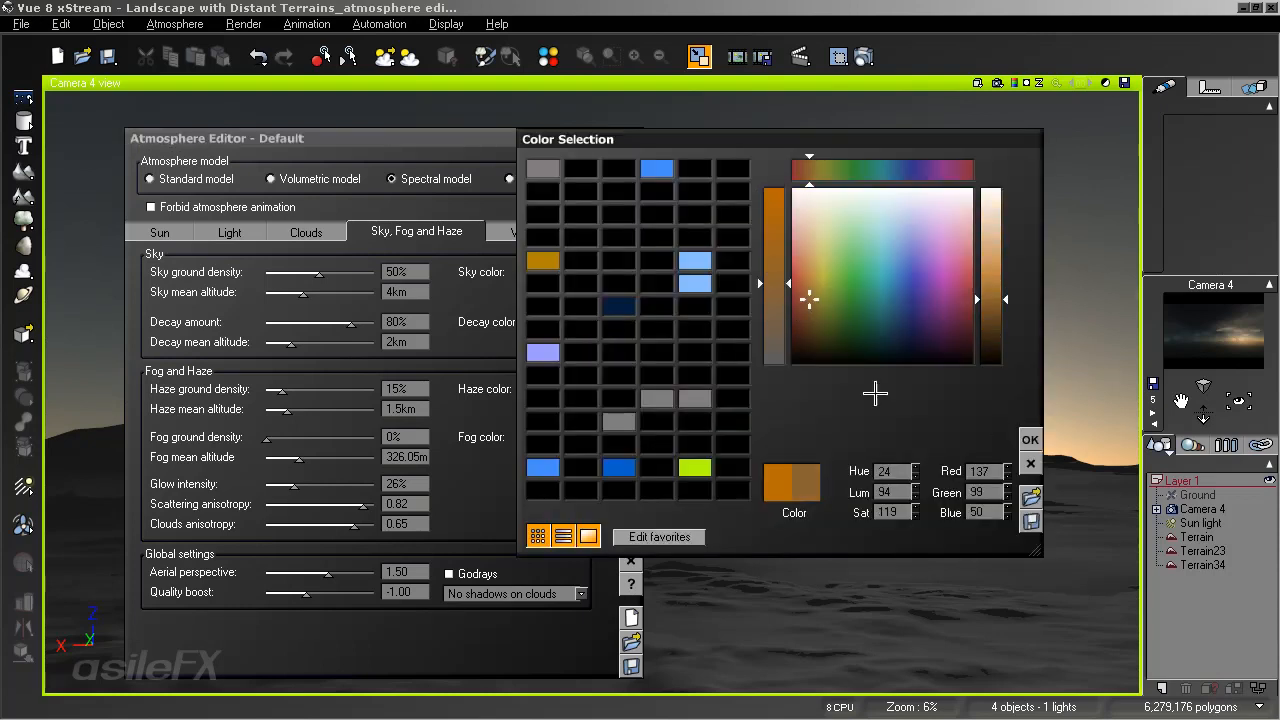
left_click(1031, 438)
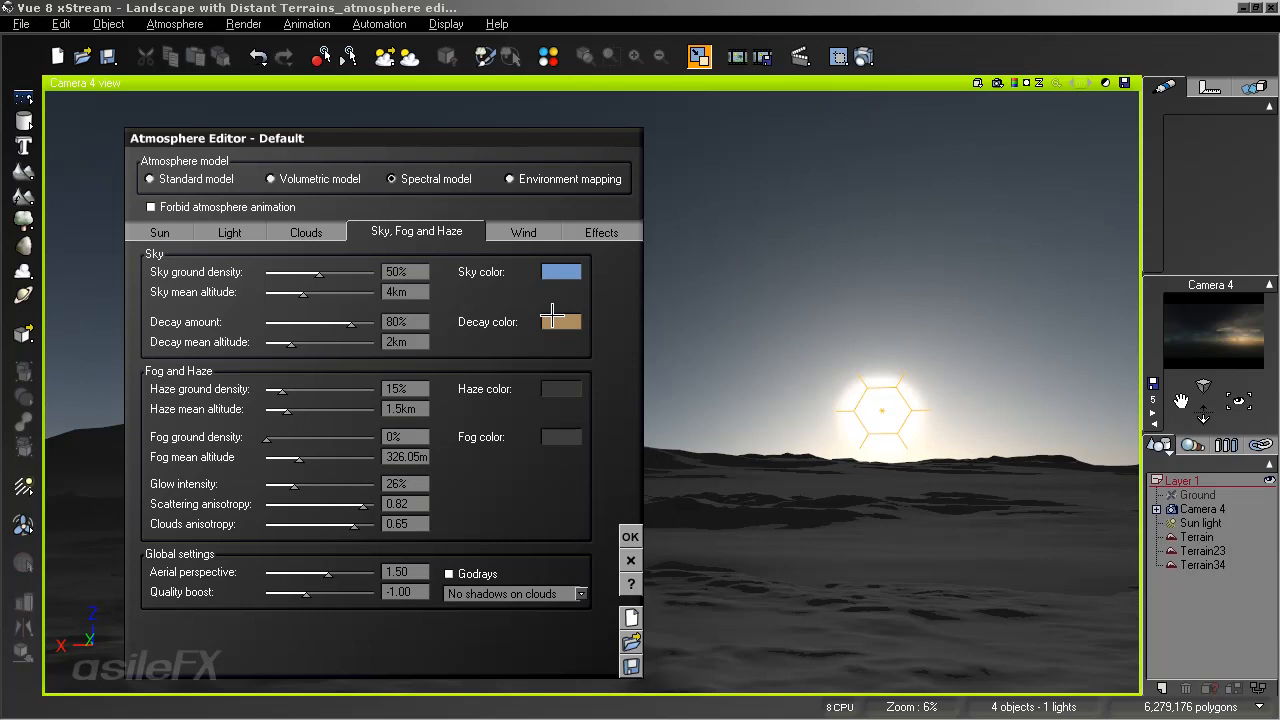
right_click(568, 323)
left_click(592, 327)
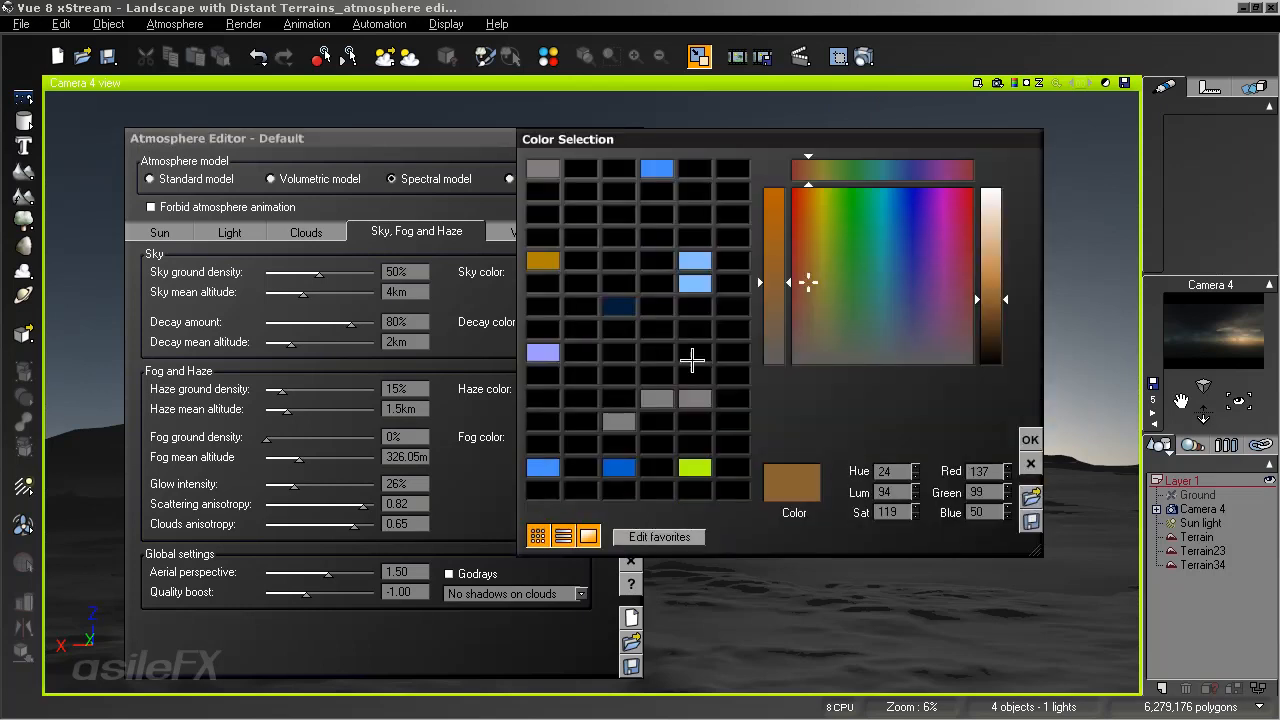
left_click(811, 294)
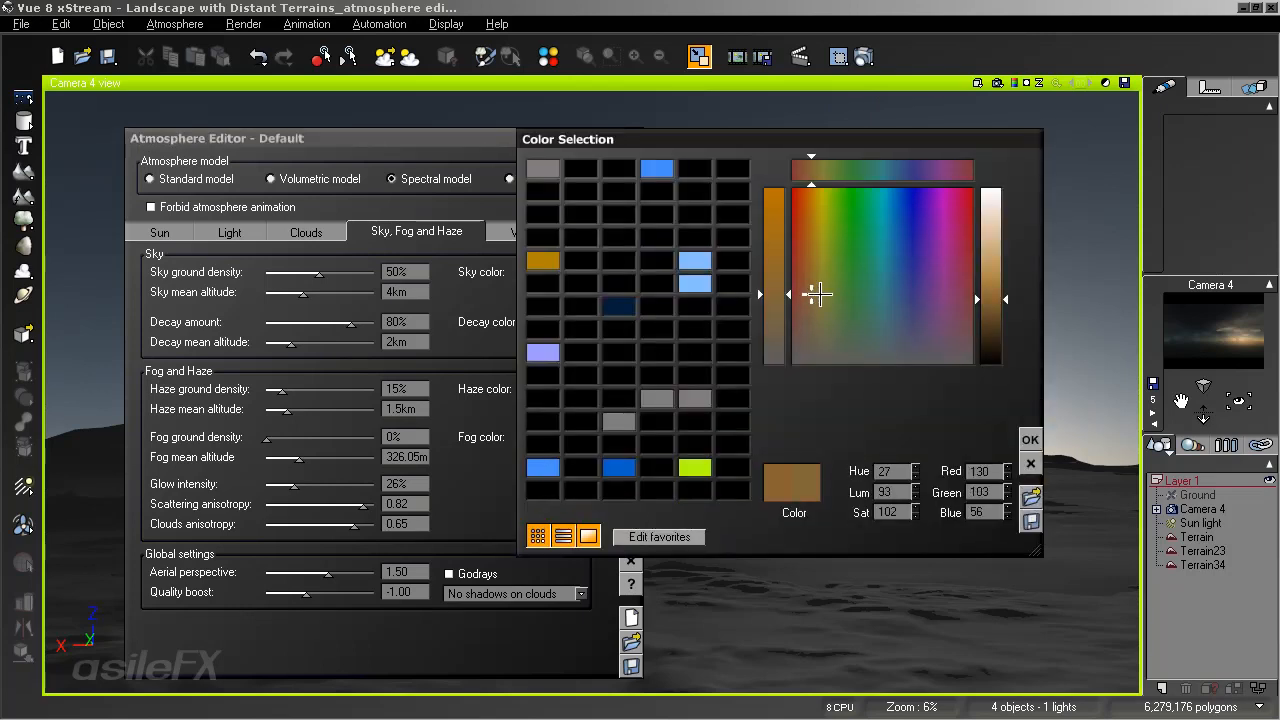
left_click(1025, 440)
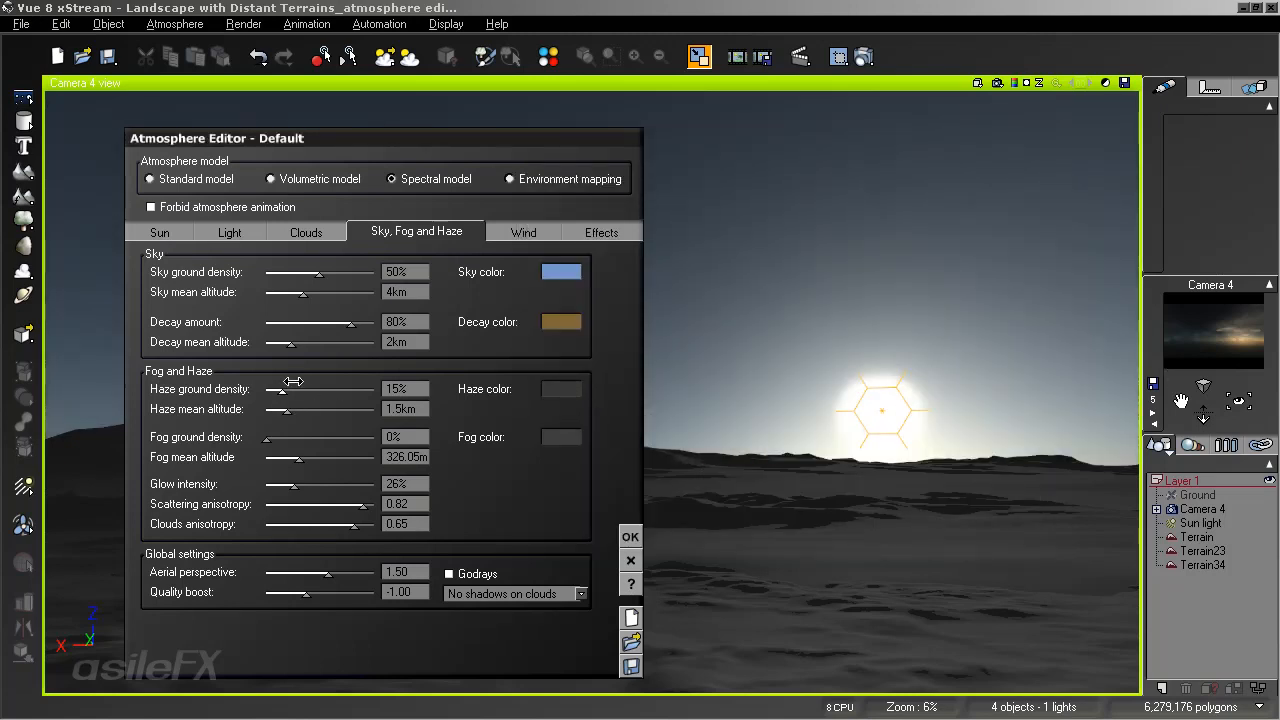
Increase the haze ground density to 30%
left_click_drag(293, 385, 306, 385)
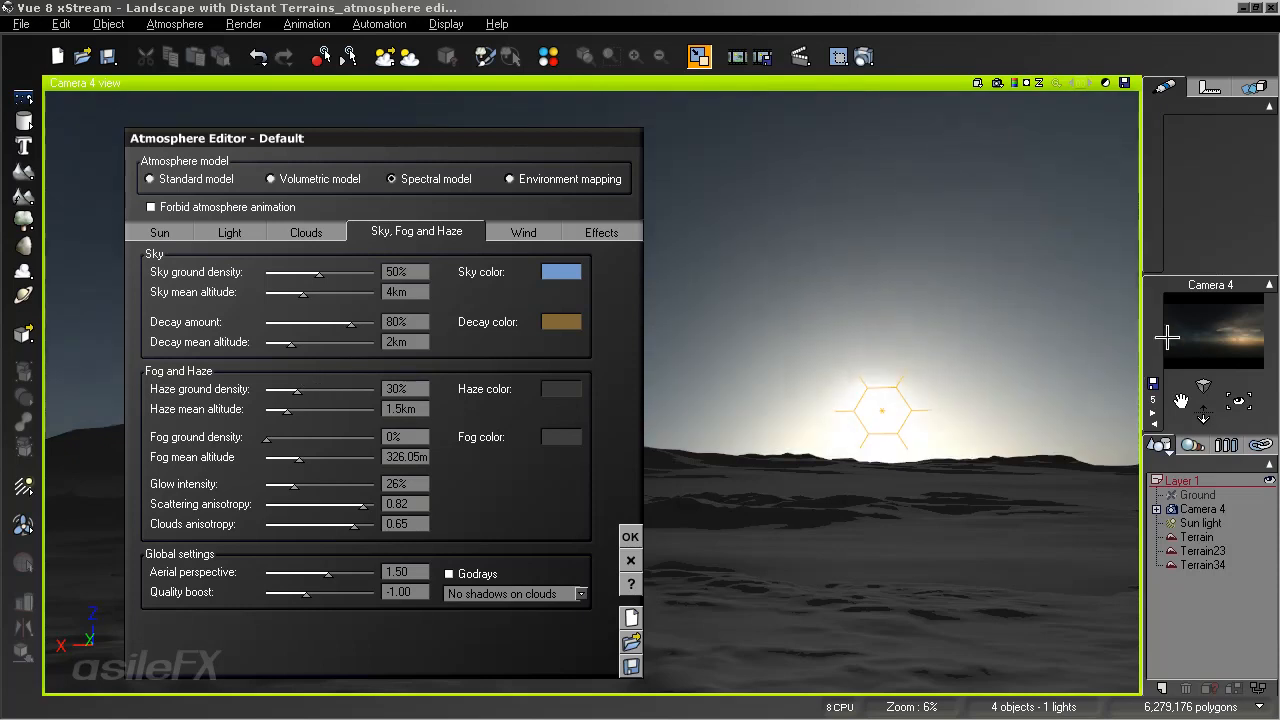
Reduce the sky ground density to 46%, checking it in the camera preview, and accept the atmosphere changes
left_click(1200, 333)
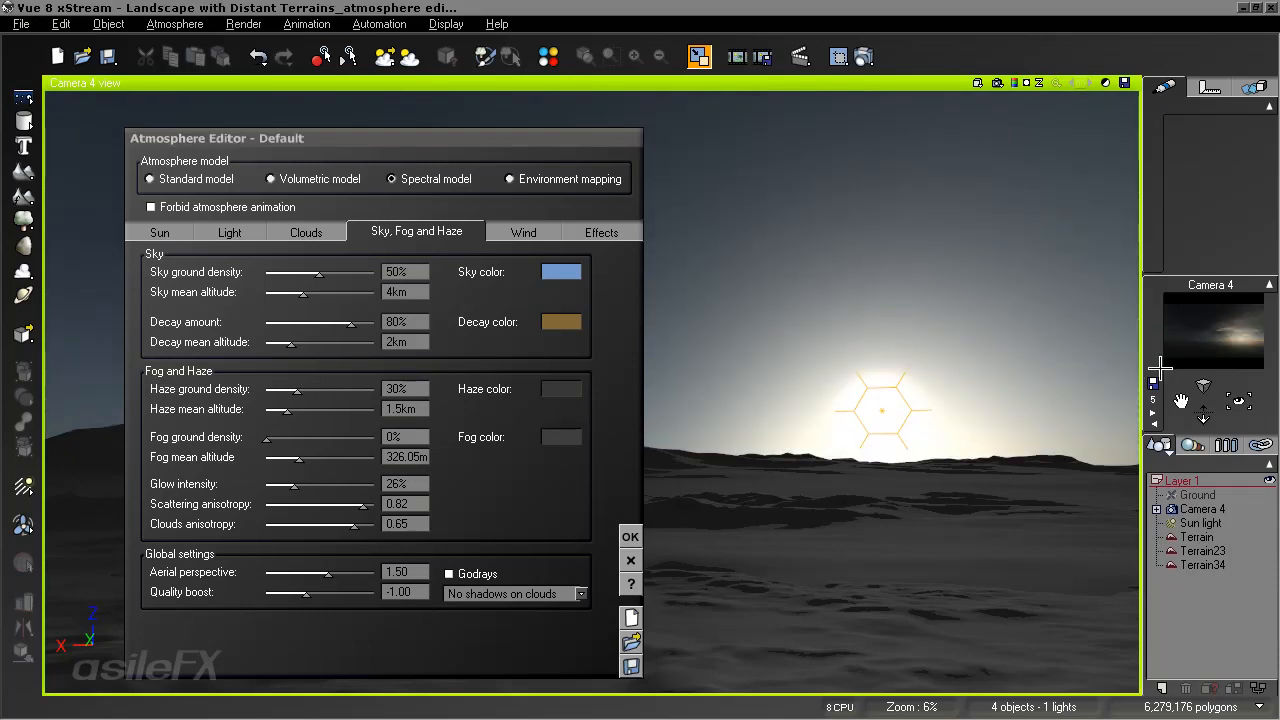
left_click_drag(356, 267, 371, 277)
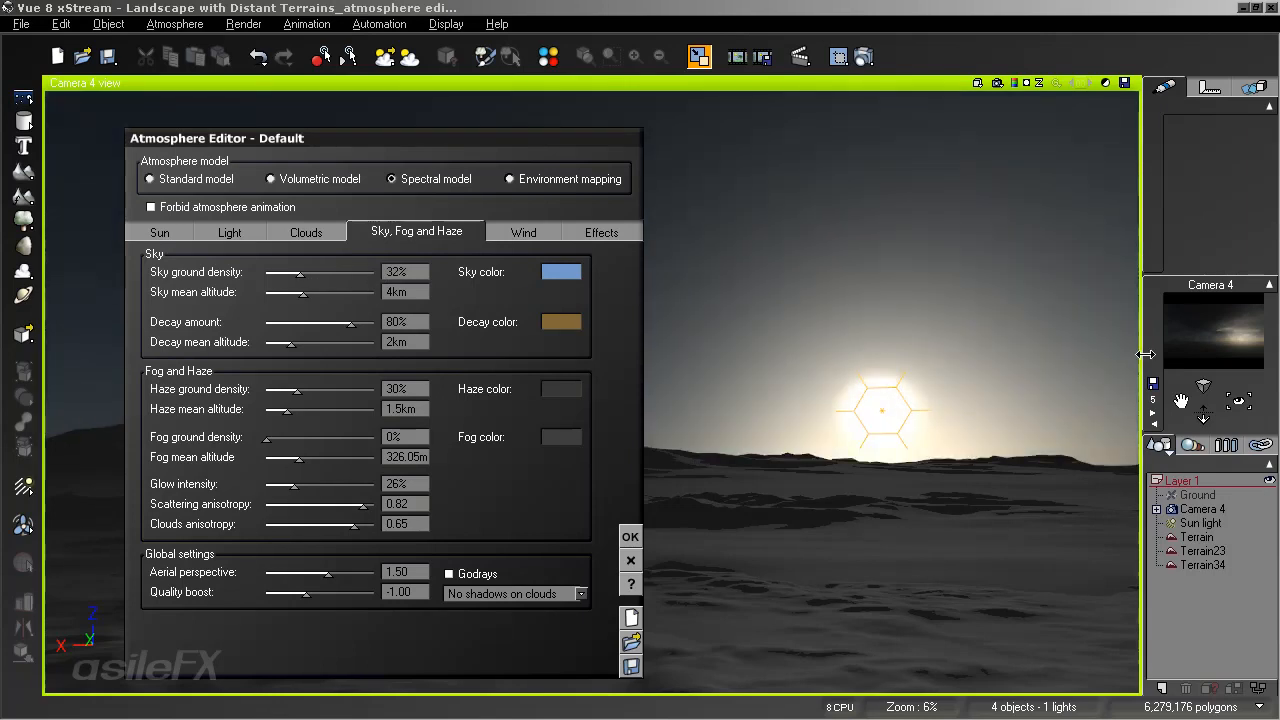
left_click(1191, 335)
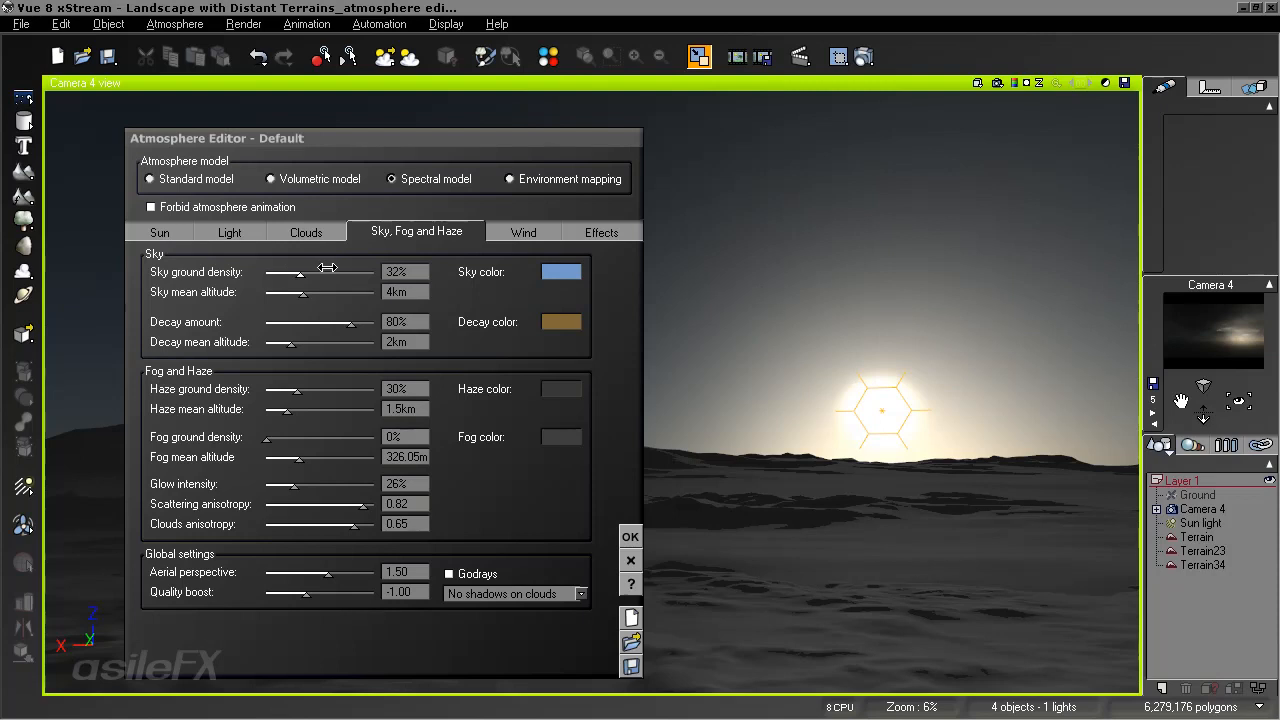
left_click(628, 537)
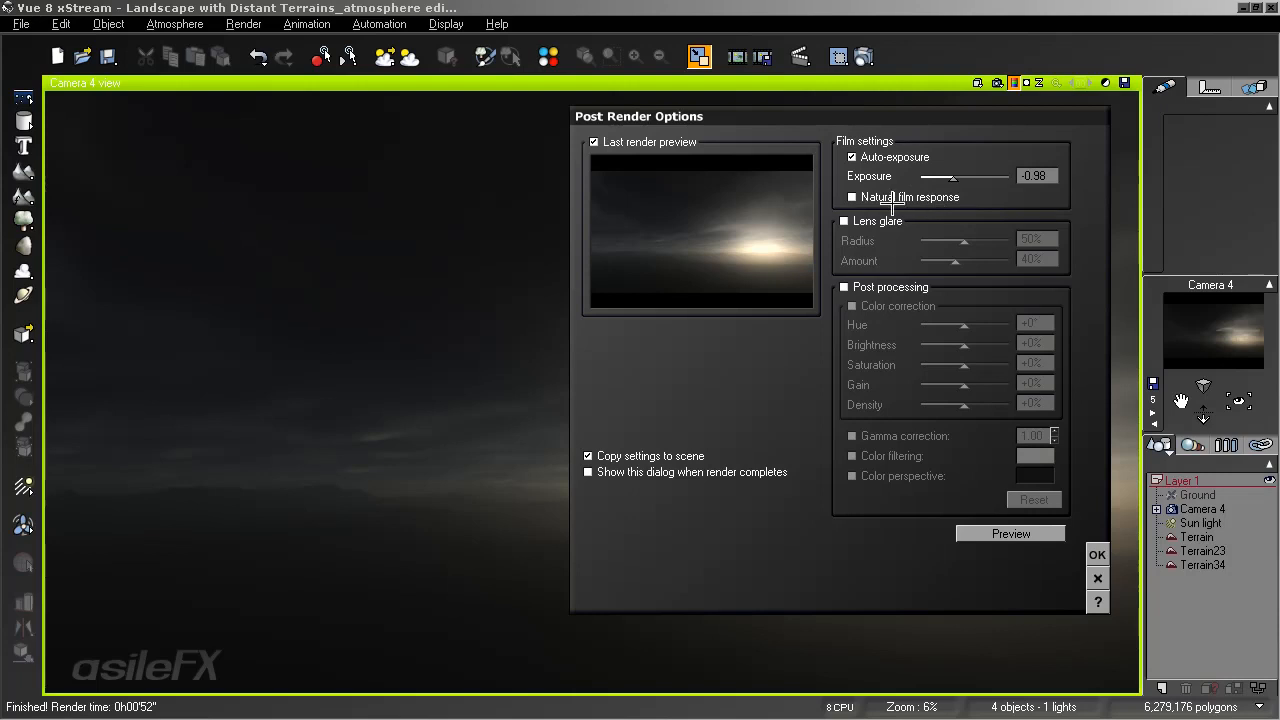
Compare the last render with Natural film response on and off at the -0.98 exposure
left_click(895, 198)
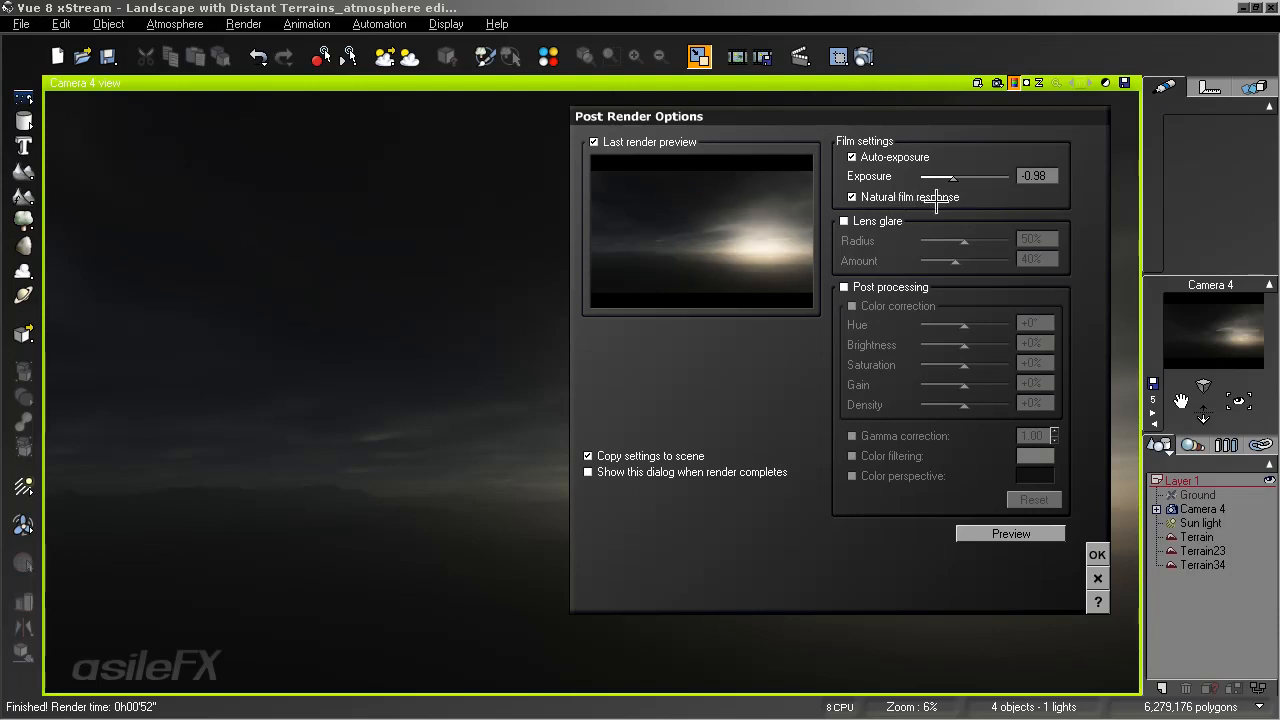
left_click(936, 198)
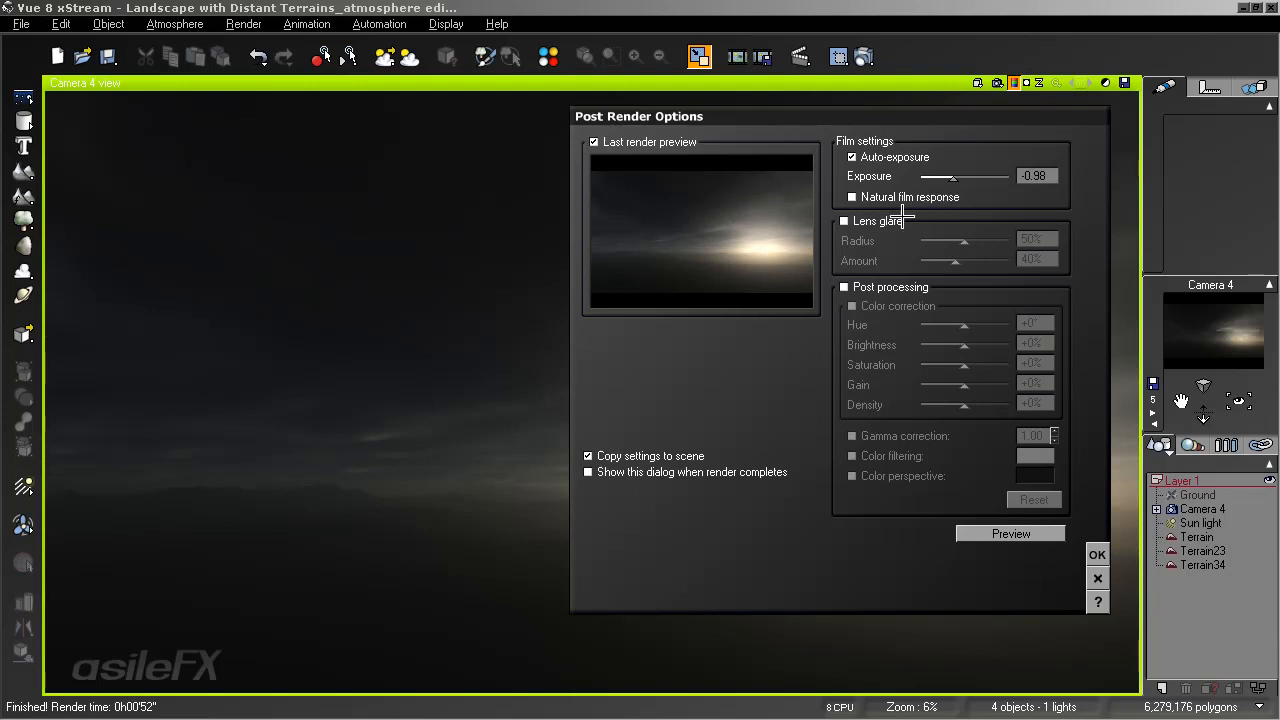
left_click(929, 197)
left_click(937, 198)
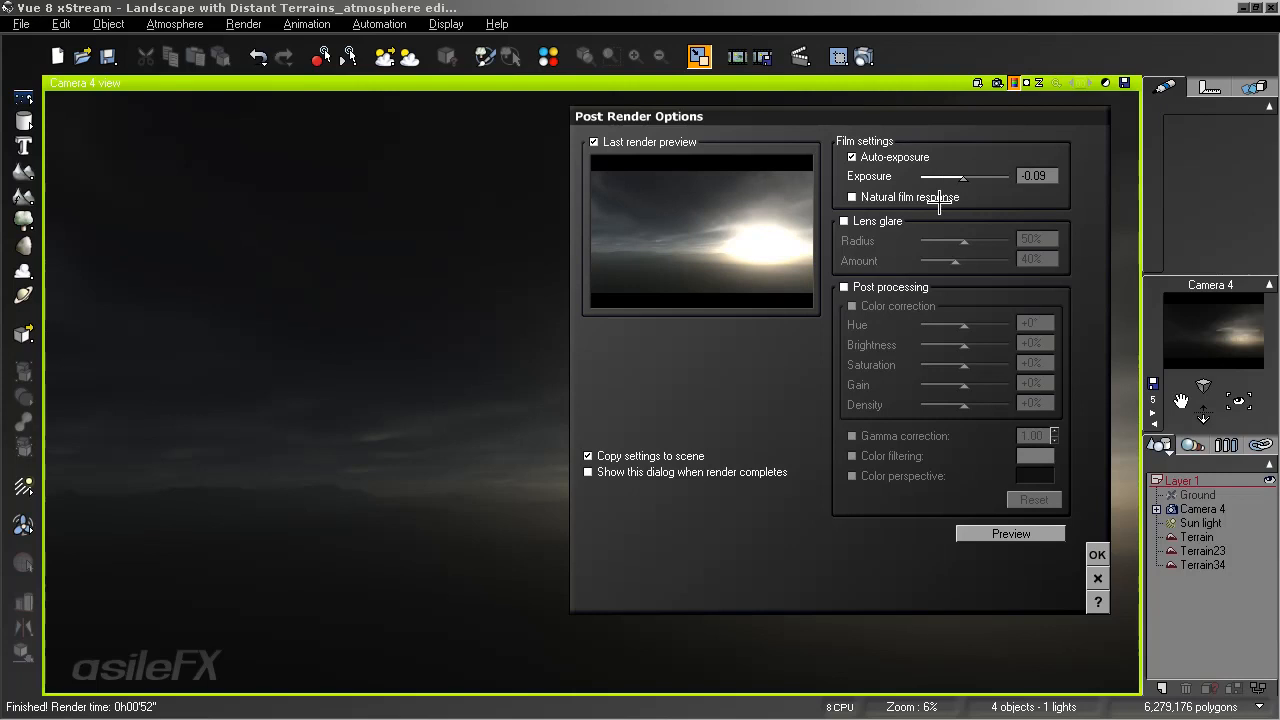
Compare exposures of +0.36 and -0.71 with and without Natural film response, enable that response, and accept the post render options
left_click_drag(968, 174, 972, 174)
left_click(940, 197)
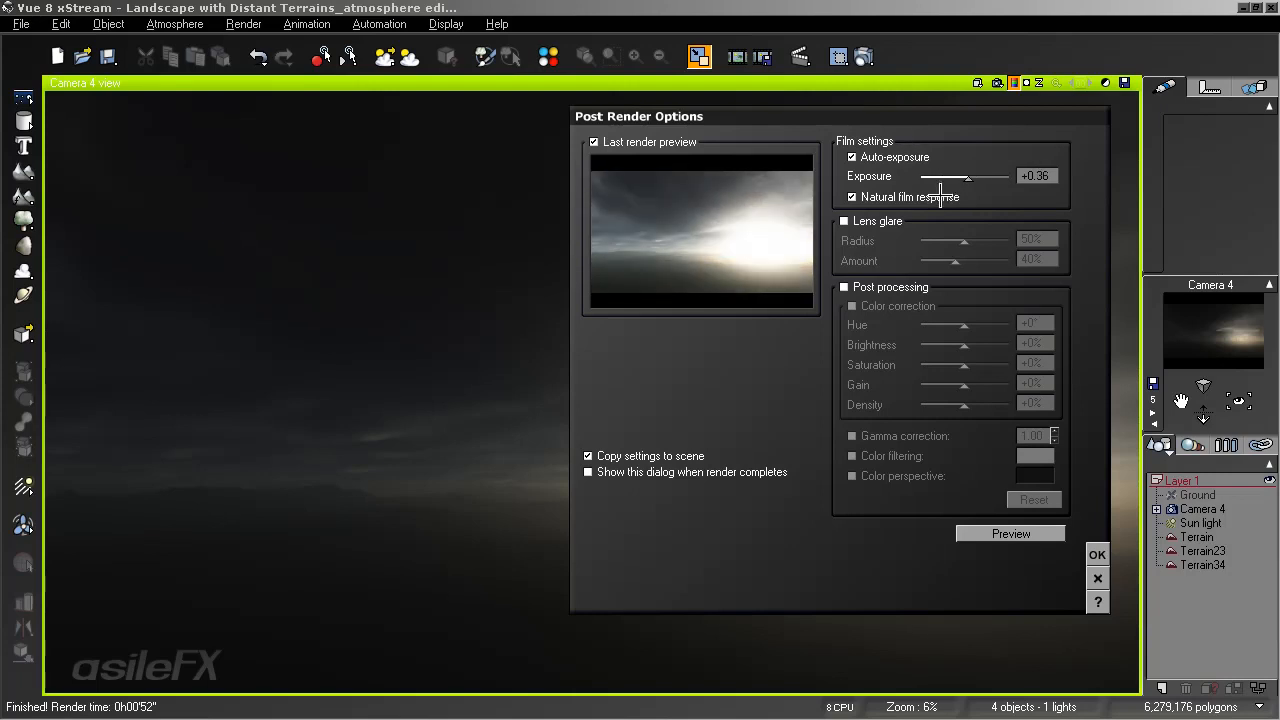
left_click(940, 197)
left_click(940, 197)
left_click(940, 197)
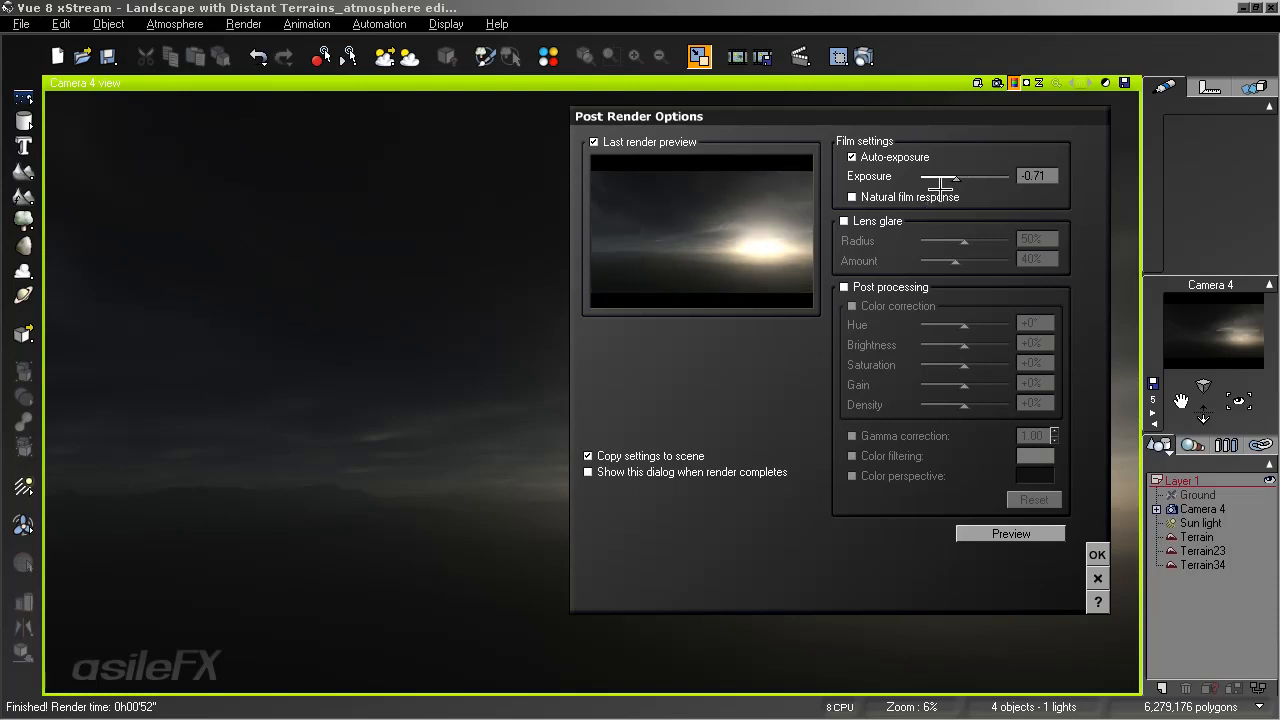
left_click(930, 197)
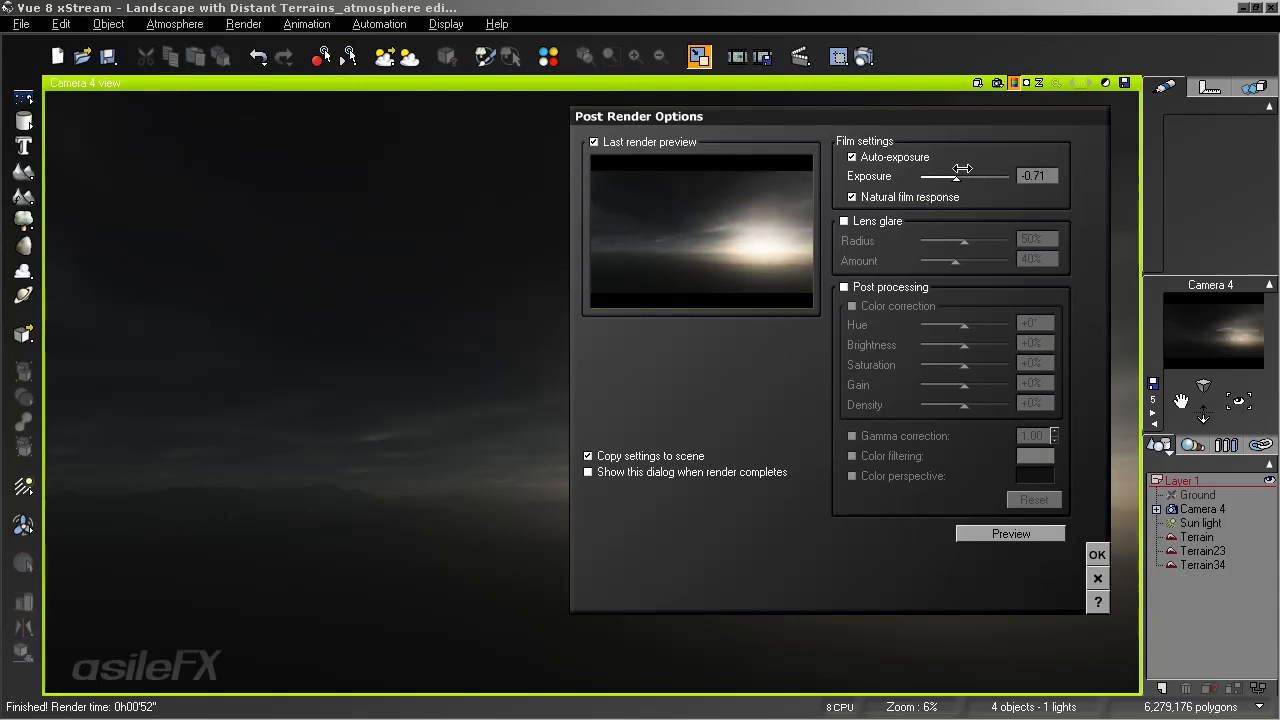
left_click(1097, 554)
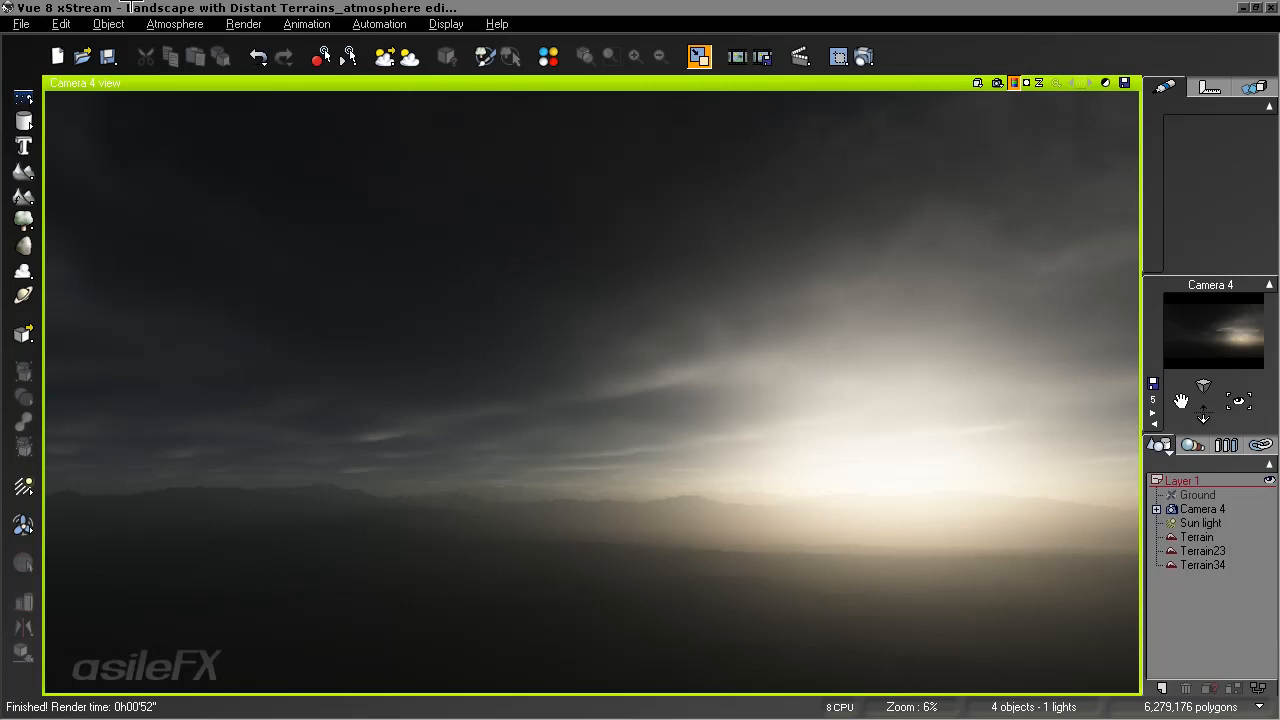
In the atmosphere settings, reduce the glow intensity to 15% and the haze ground density to 10%
left_click(175, 24)
left_click(200, 116)
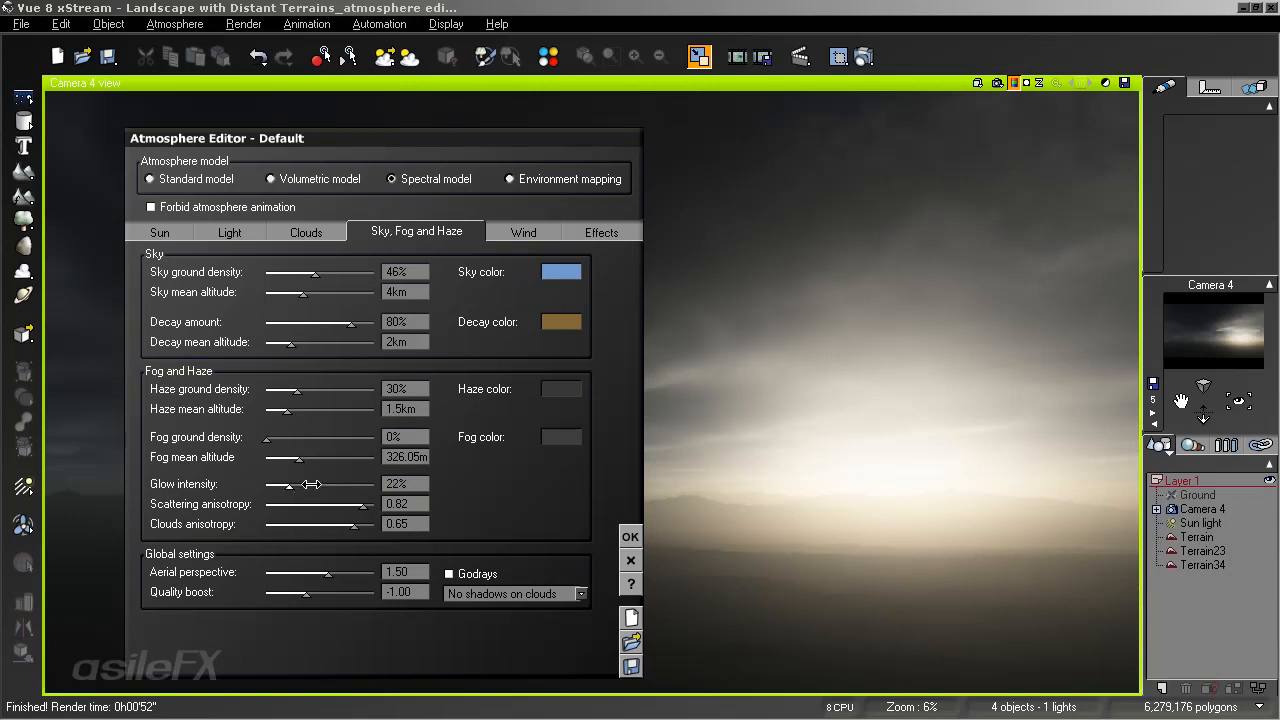
left_click_drag(316, 484, 303, 484)
mouse_move(323, 384)
left_mouse_down()
mouse_move(286, 384)
mouse_move(298, 383)
left_mouse_up()
Set the fog mean altitude to 500m and raise the fog ground density to 16%
left_click(402, 458)
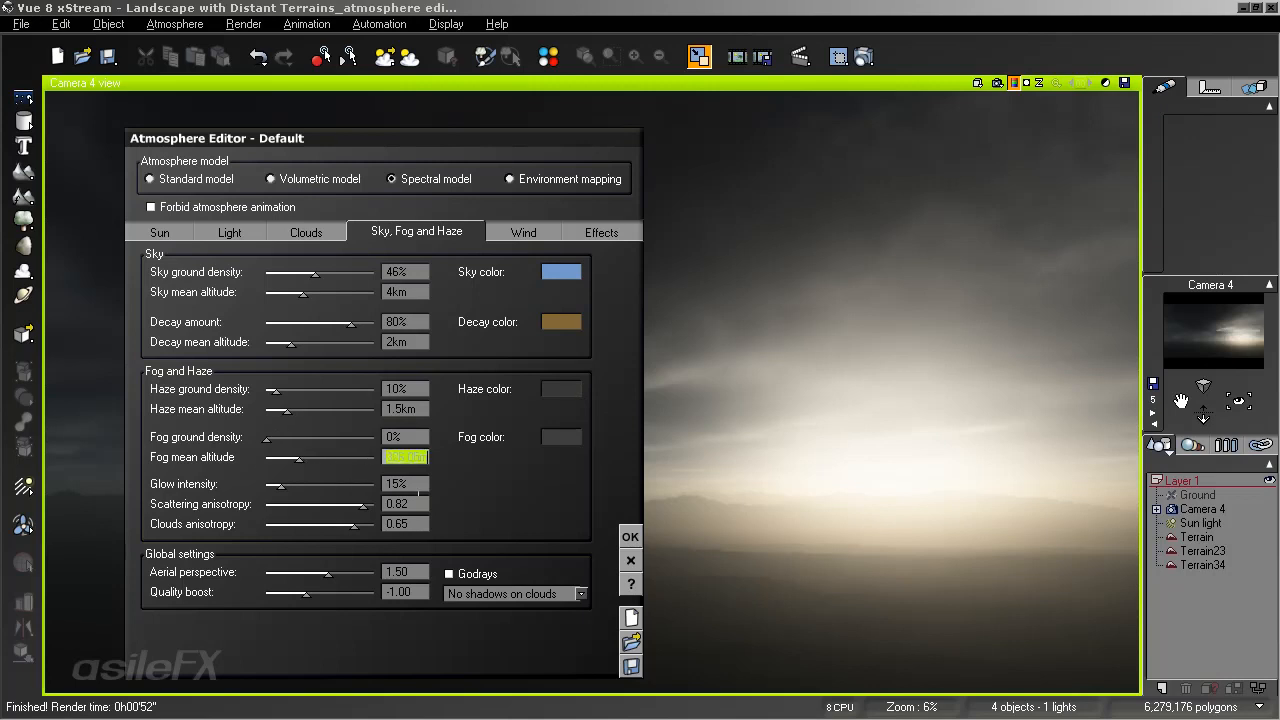
type("500m")
key("Return")
left_click_drag(290, 431, 305, 430)
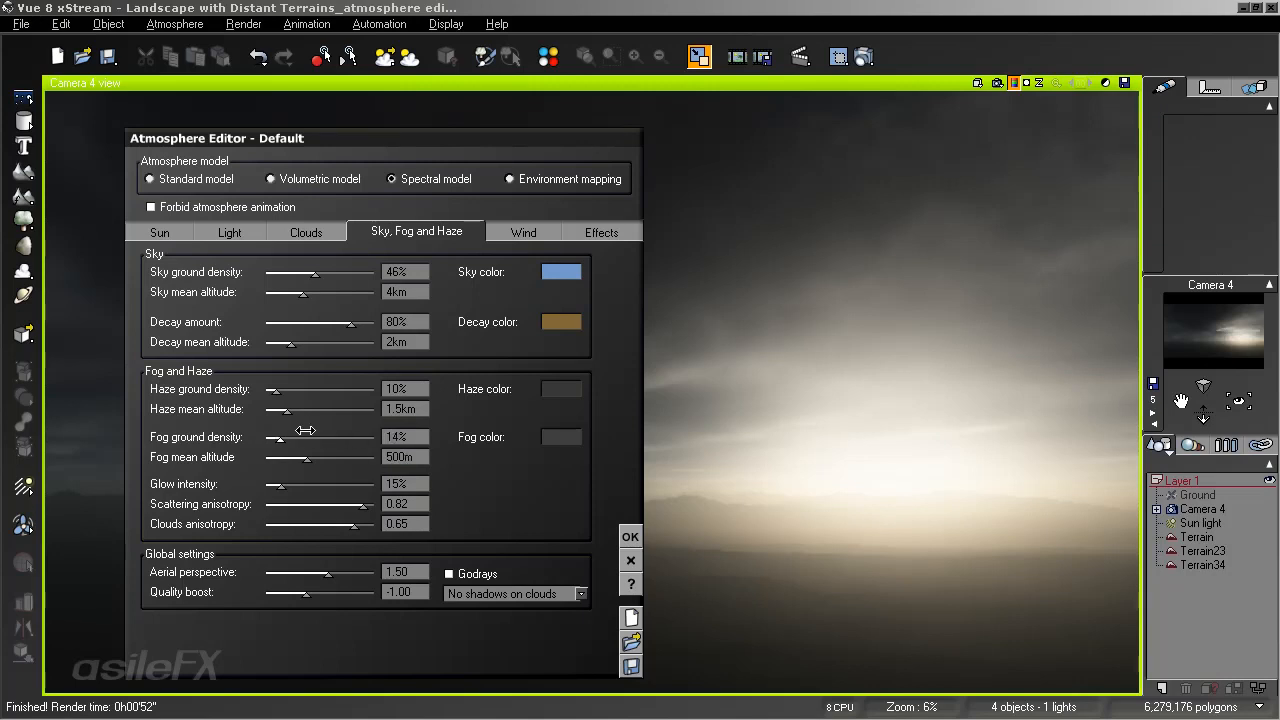
Darken the fog color to a neutral gray with luminance 17, and accept the atmosphere changes
right_click(561, 438)
left_click(579, 443)
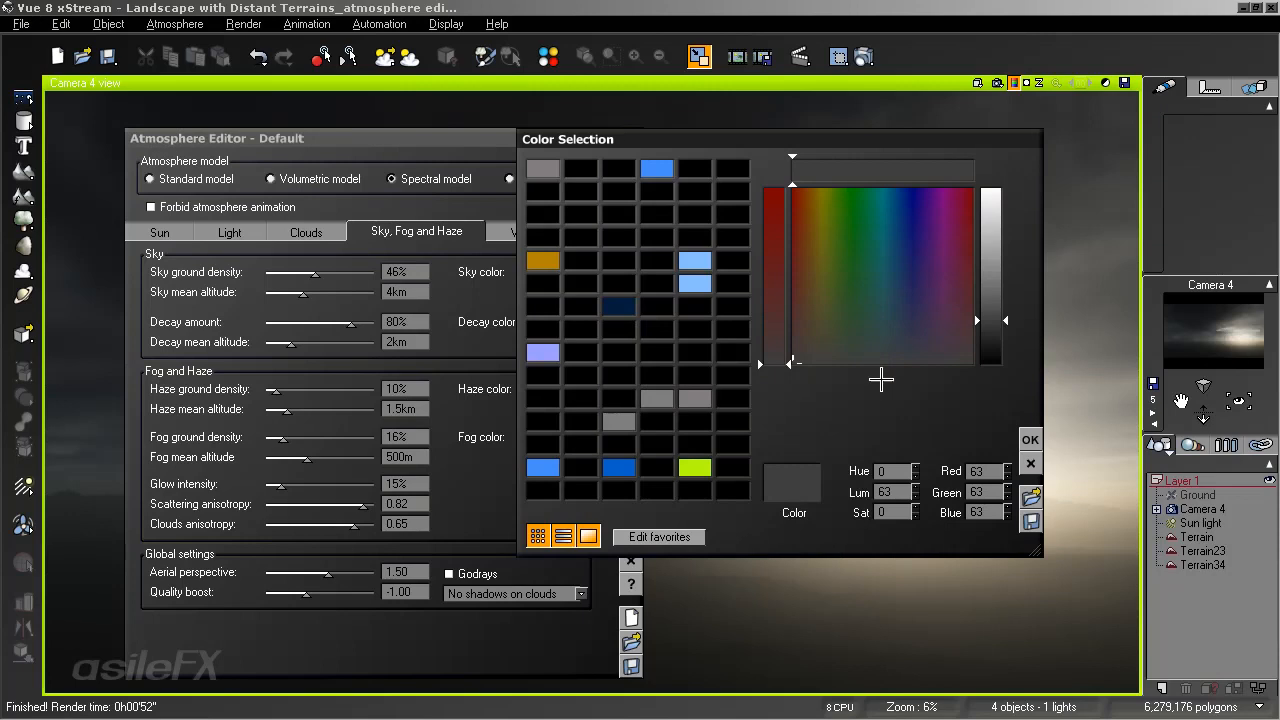
left_click_drag(993, 338, 993, 352)
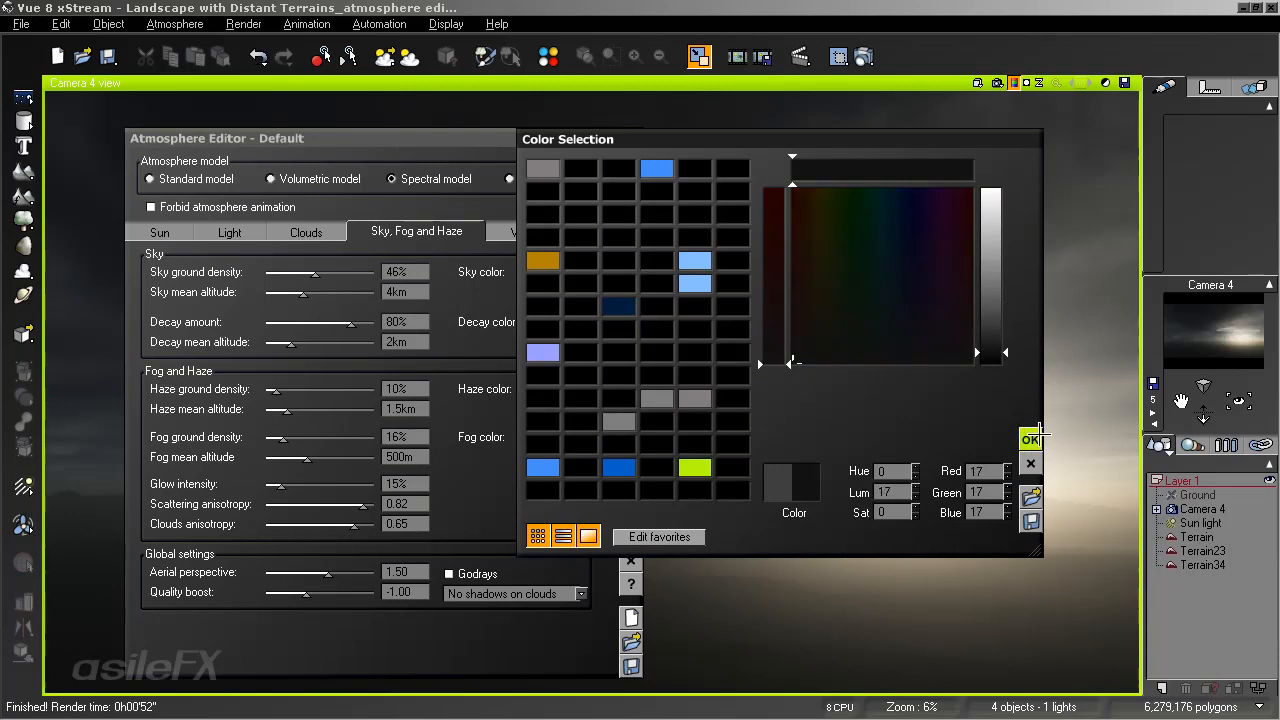
left_click(1020, 437)
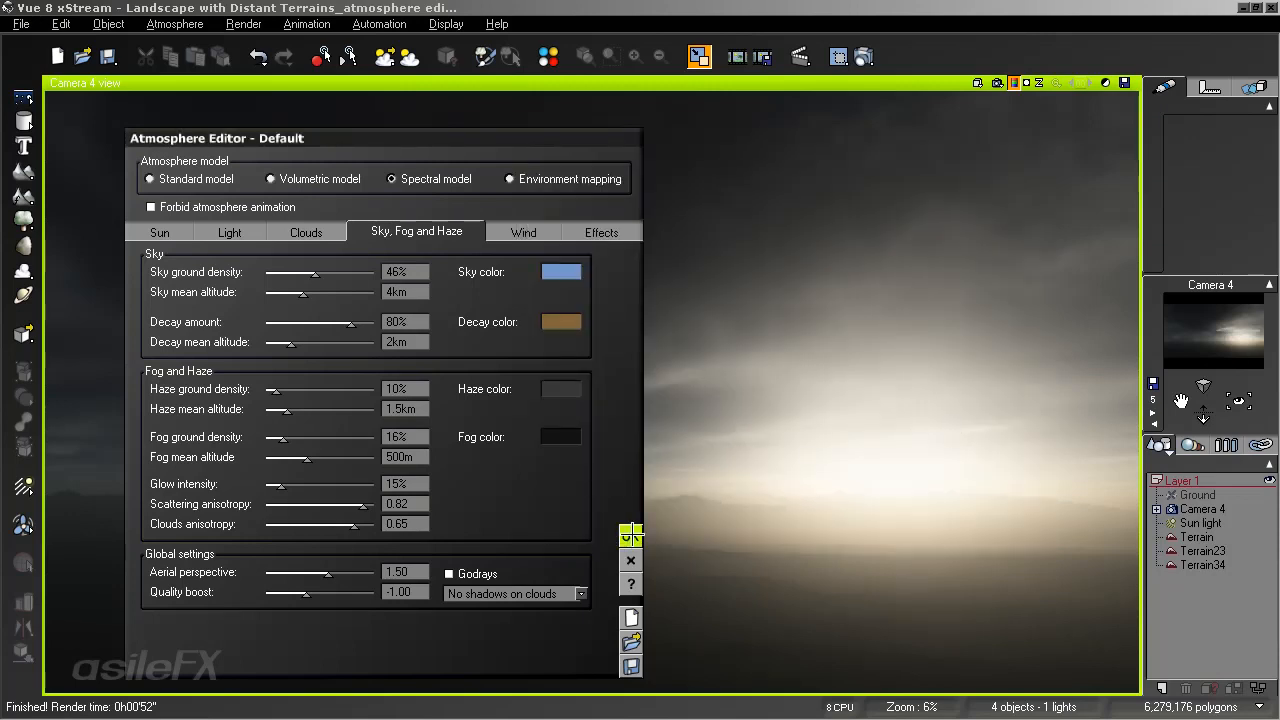
left_click(631, 535)
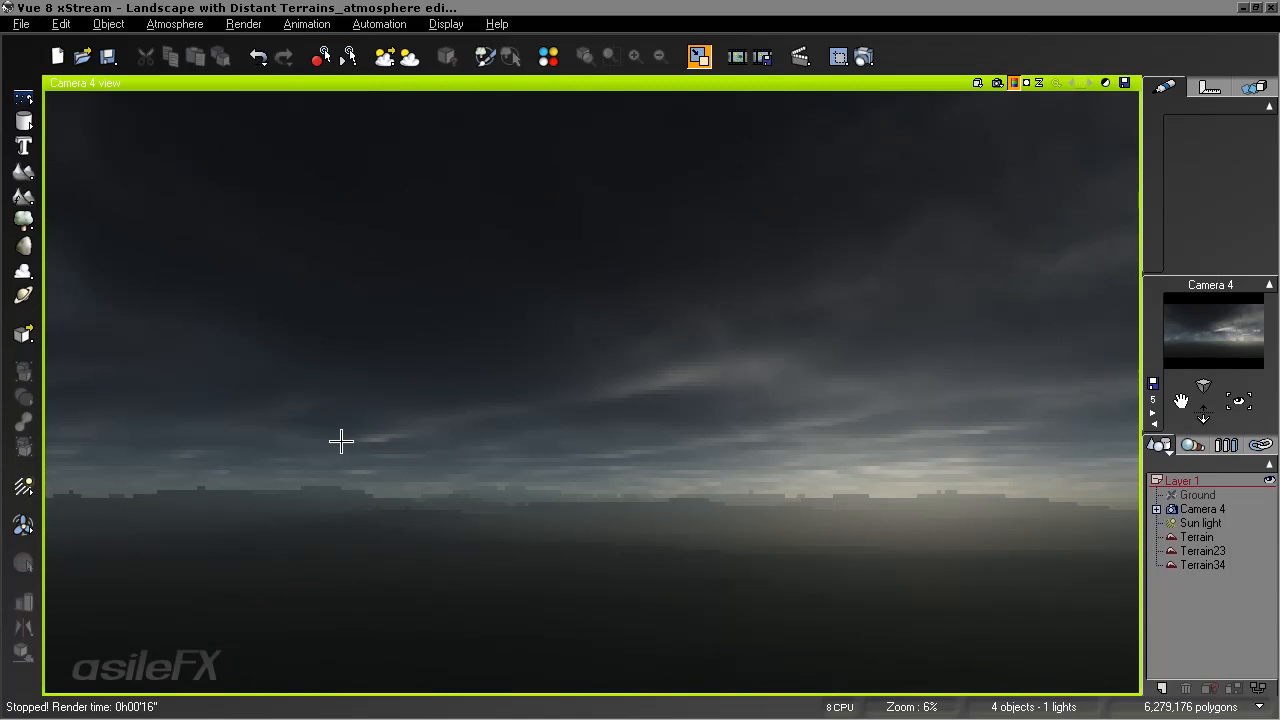
Reopen the atmosphere settings and increase the fog ground density to 45%
left_click(185, 24)
left_click(205, 106)
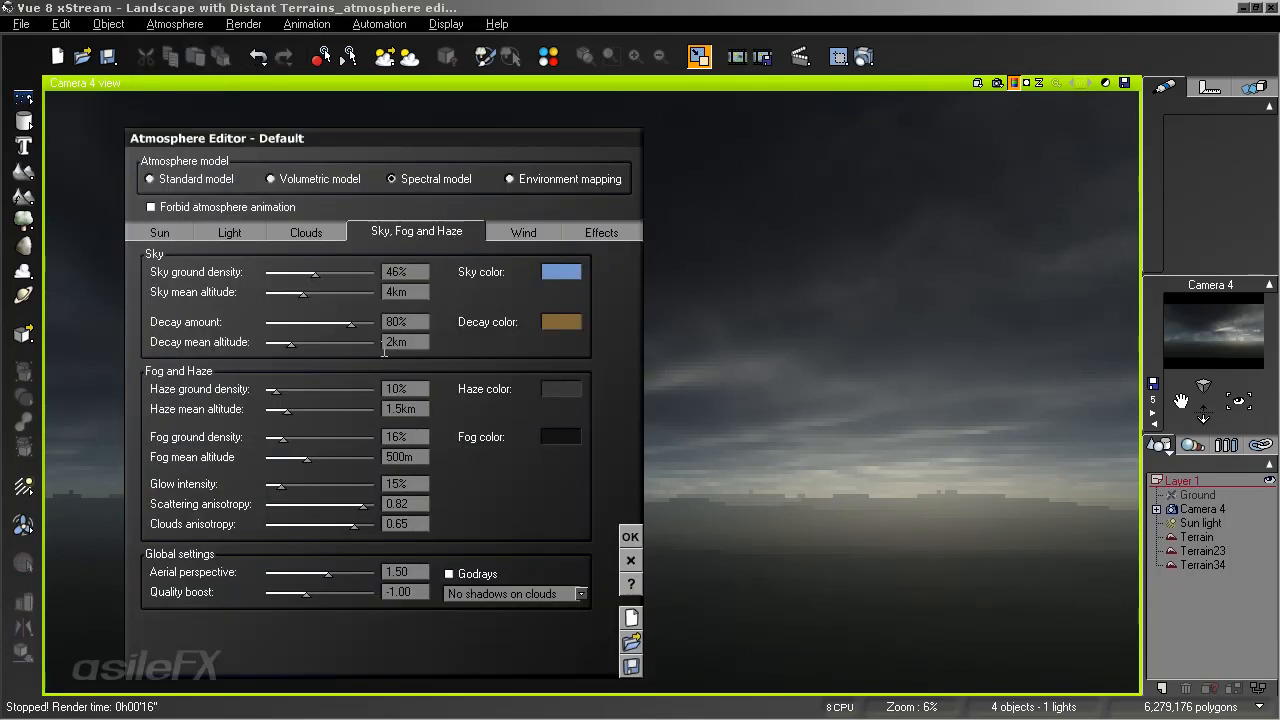
left_click_drag(278, 438, 321, 438)
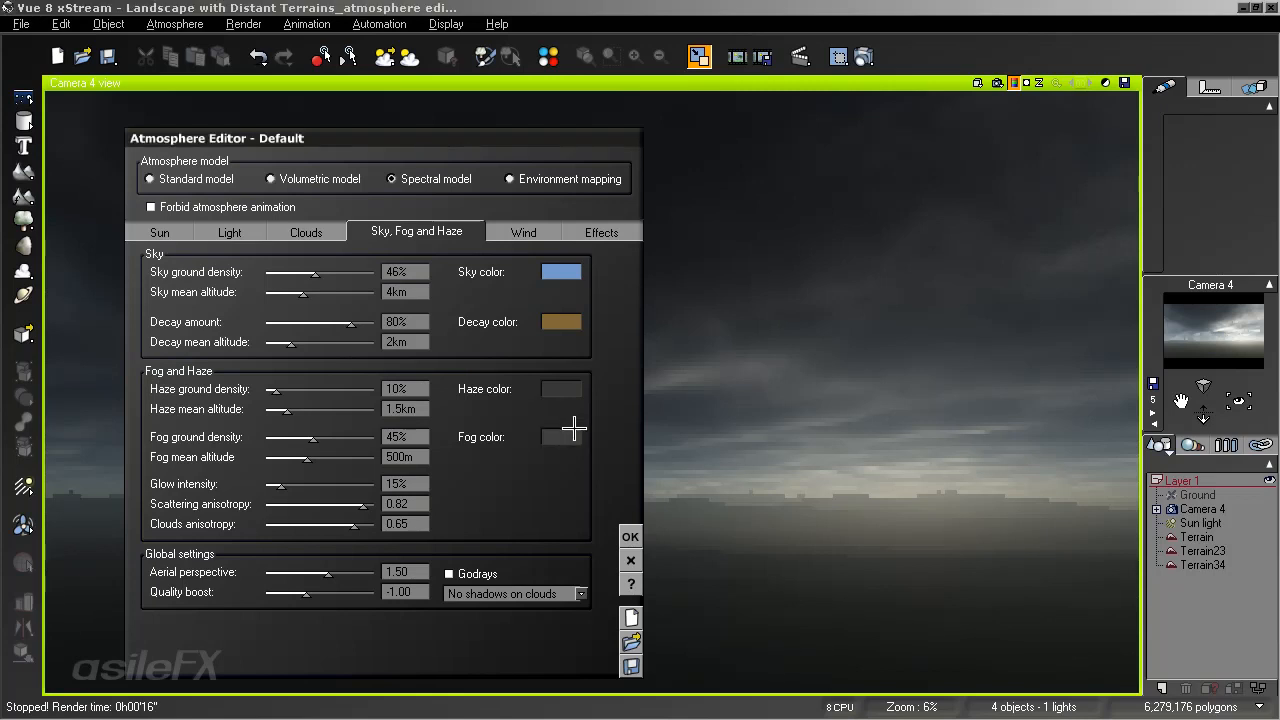
Change the fog color to pure black with Red, Green and Blue all set to 0
right_click(573, 434)
left_click(613, 441)
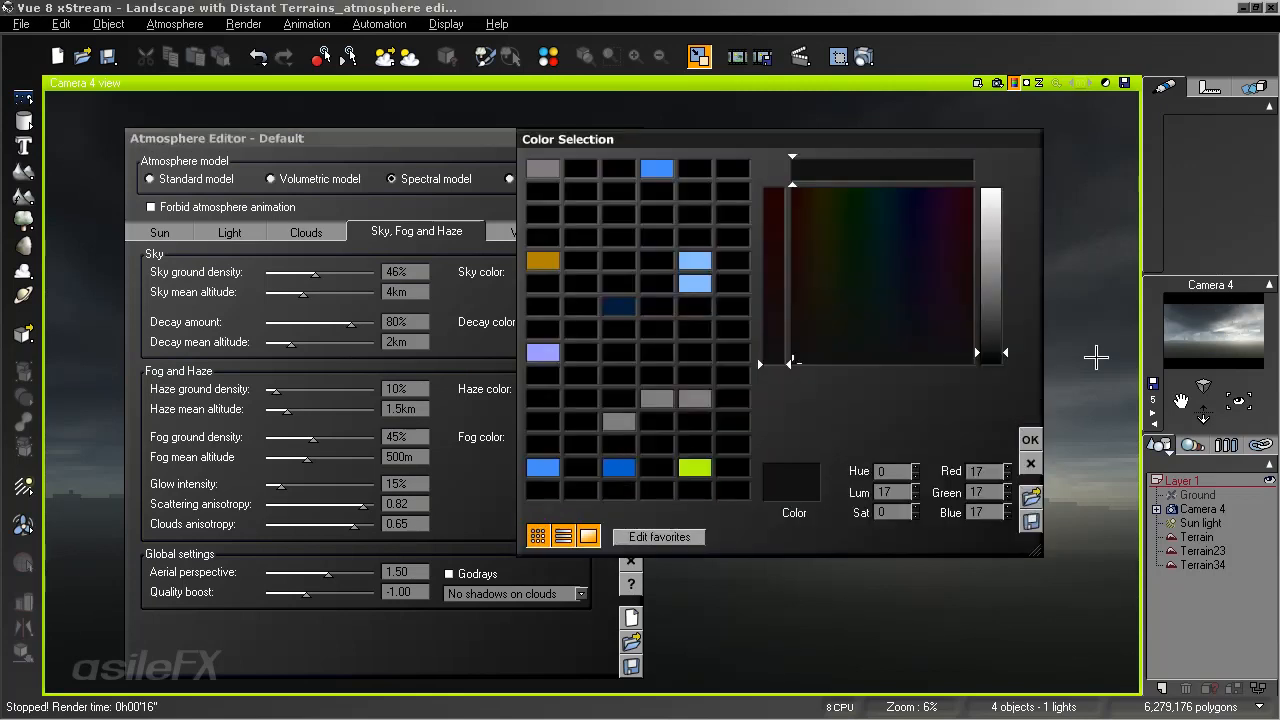
left_click_drag(1004, 382, 1004, 423)
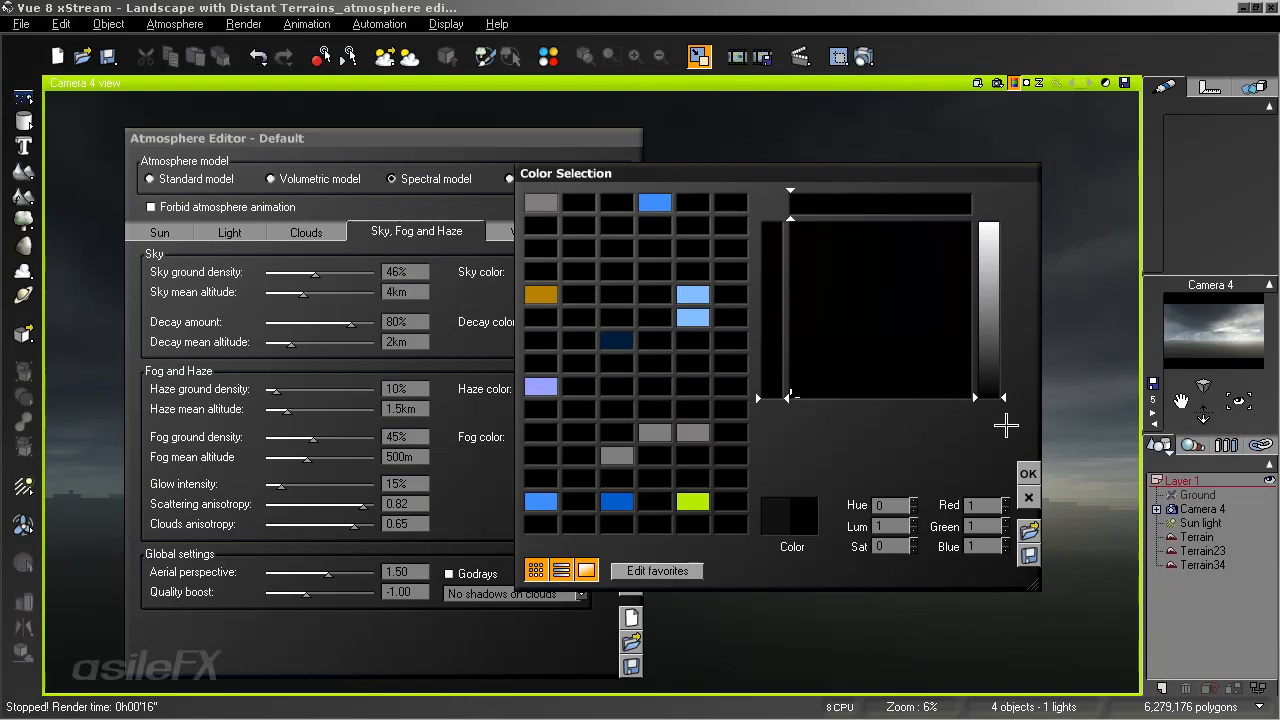
left_click(985, 500)
left_click(980, 530)
type("0")
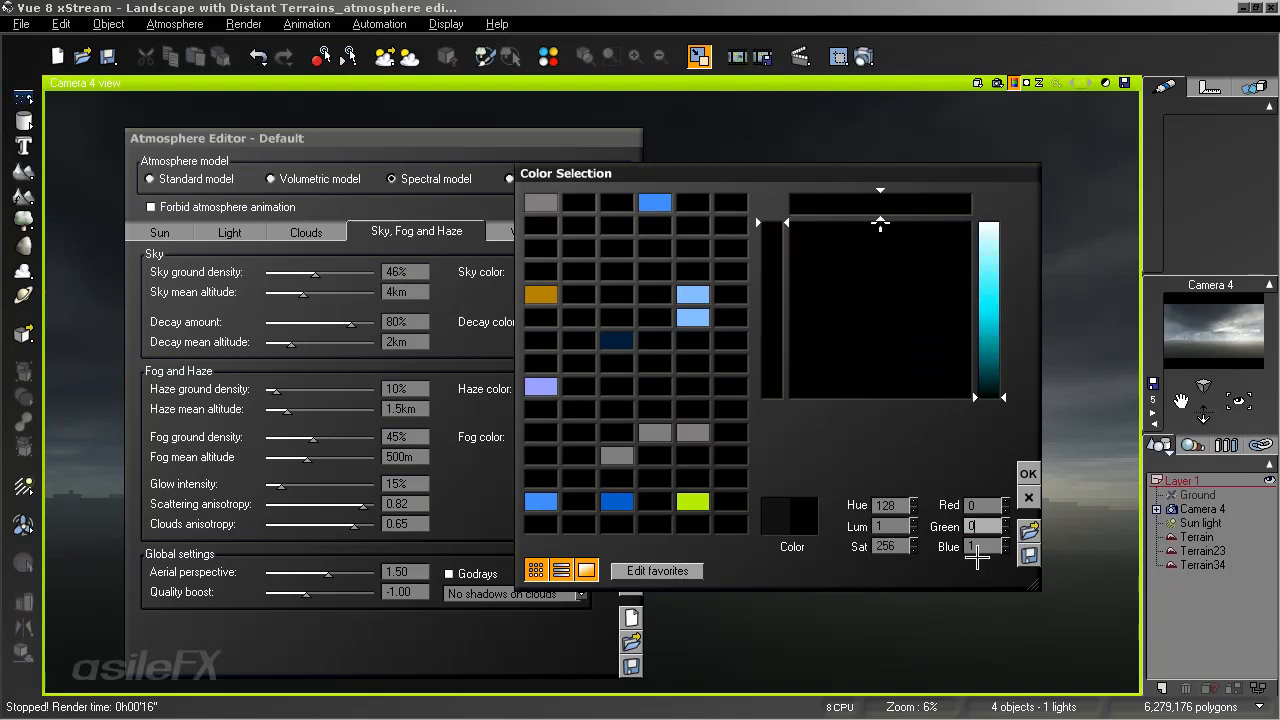
left_click(978, 549)
type("0")
left_click(1028, 472)
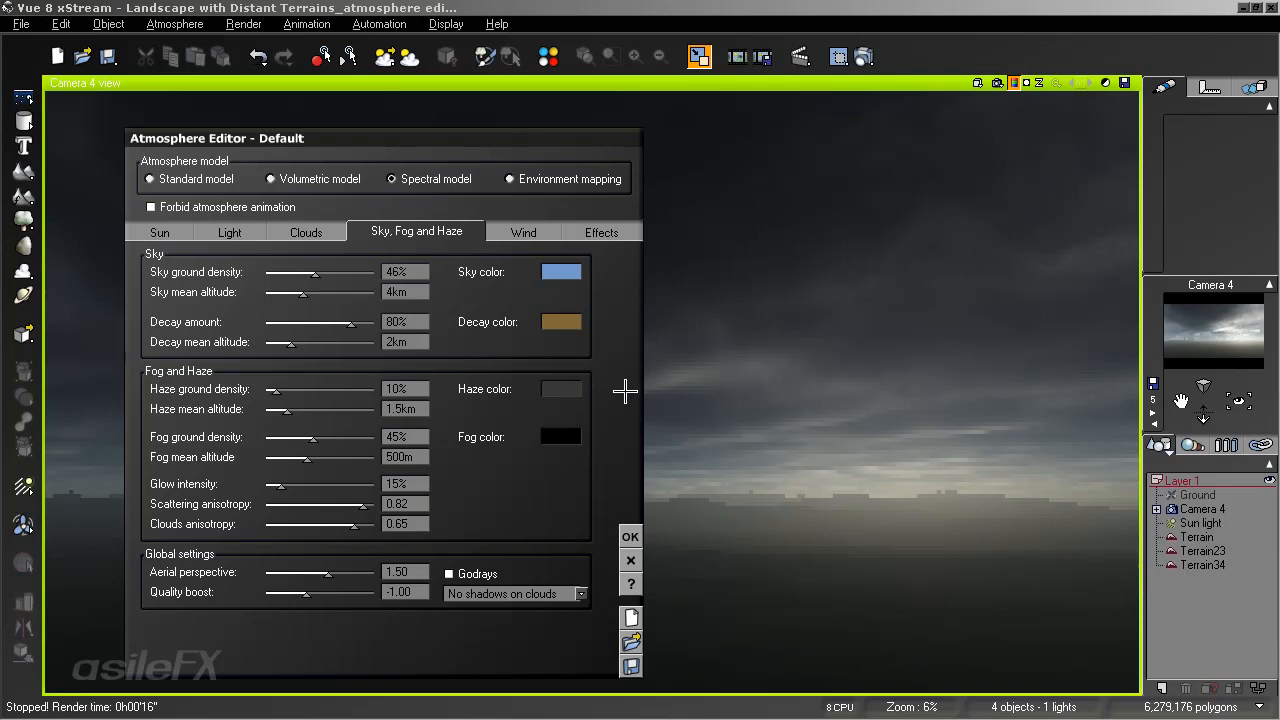
Refresh the camera preview, save the current haze color as a favorite, and darken the haze color to luminance 26
left_click(1203, 336)
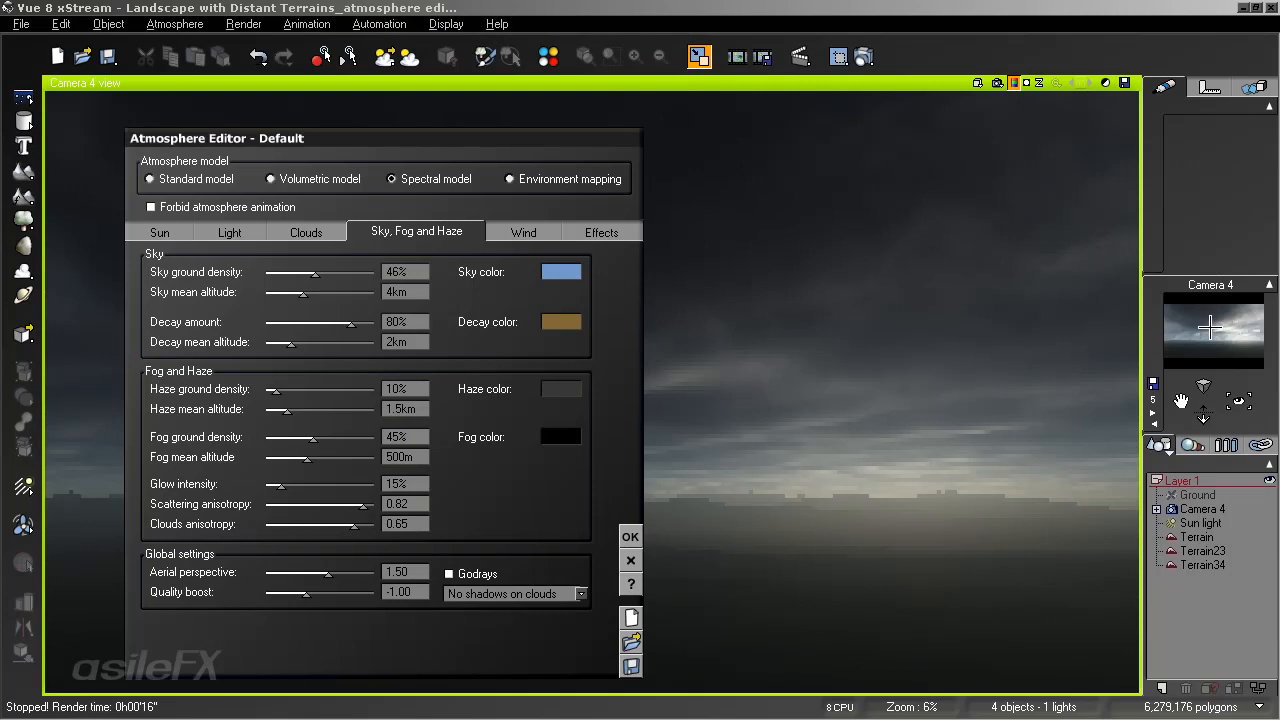
right_click(562, 389)
left_click(608, 409)
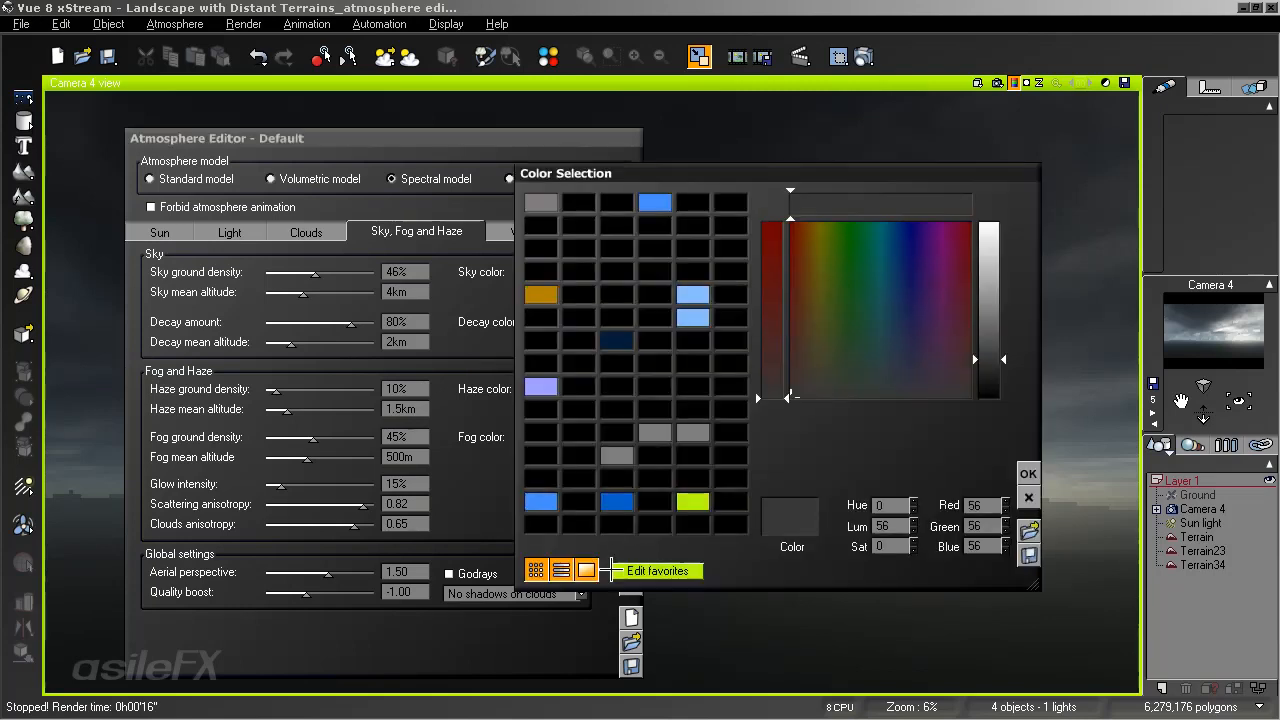
left_click_drag(800, 506, 731, 528)
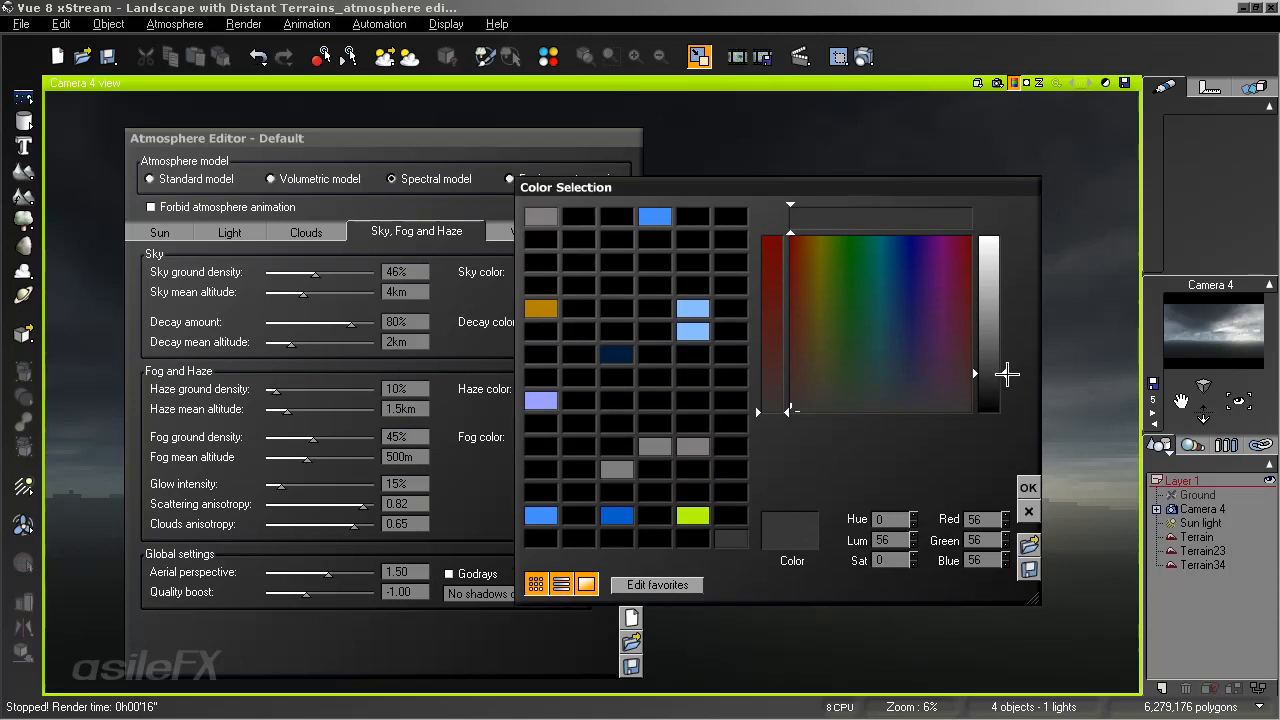
left_click_drag(1000, 372, 1001, 393)
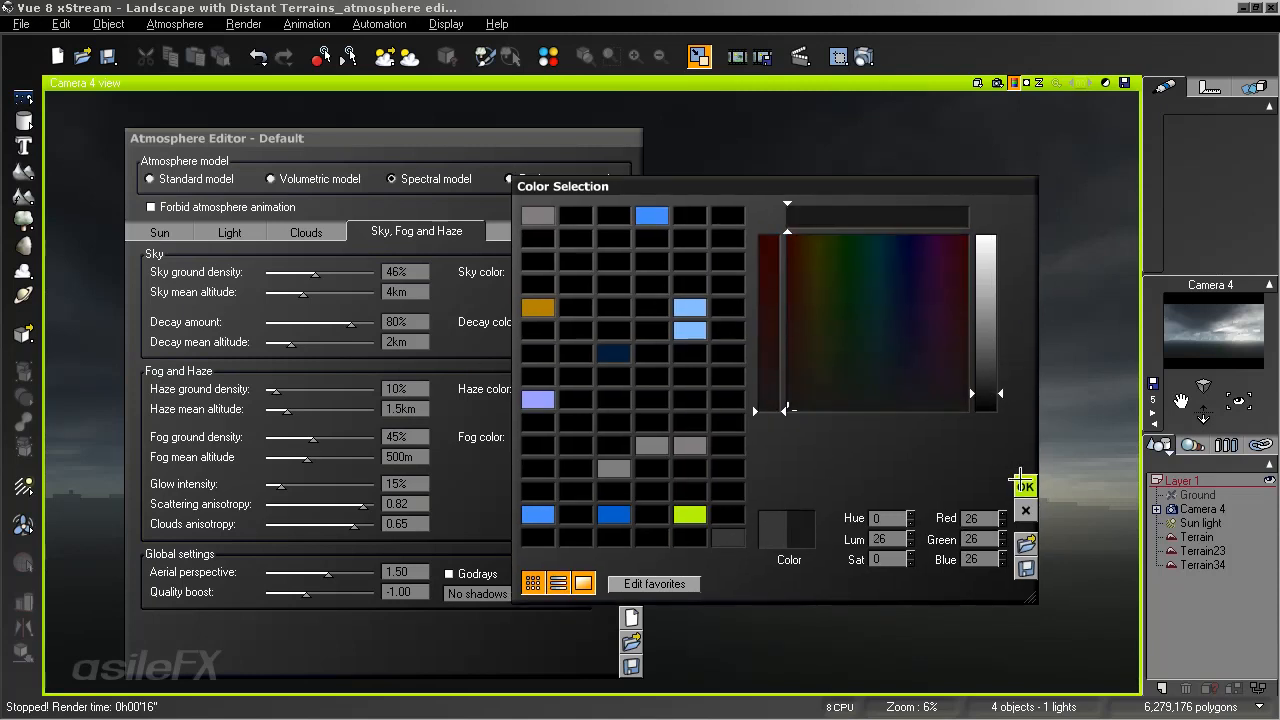
left_click(1025, 487)
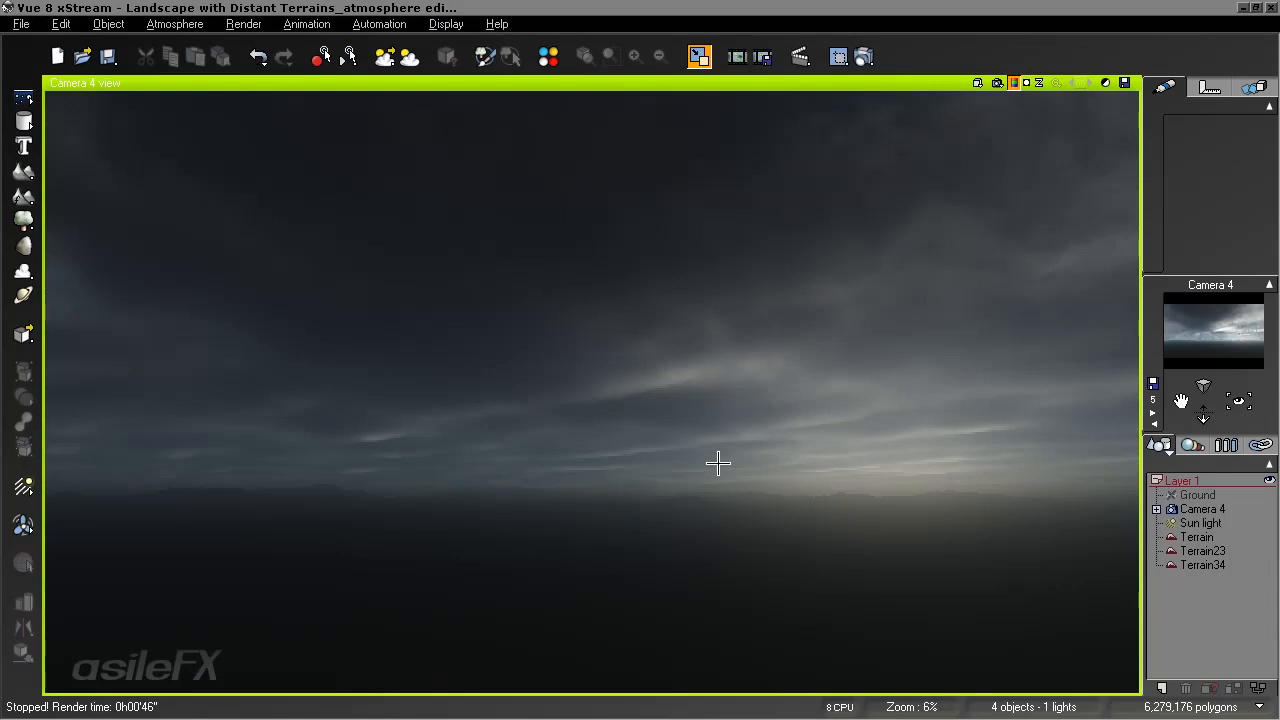
Dismiss the render, reopen the atmosphere settings, and shift the light balance toward sunlight
left_click(226, 259)
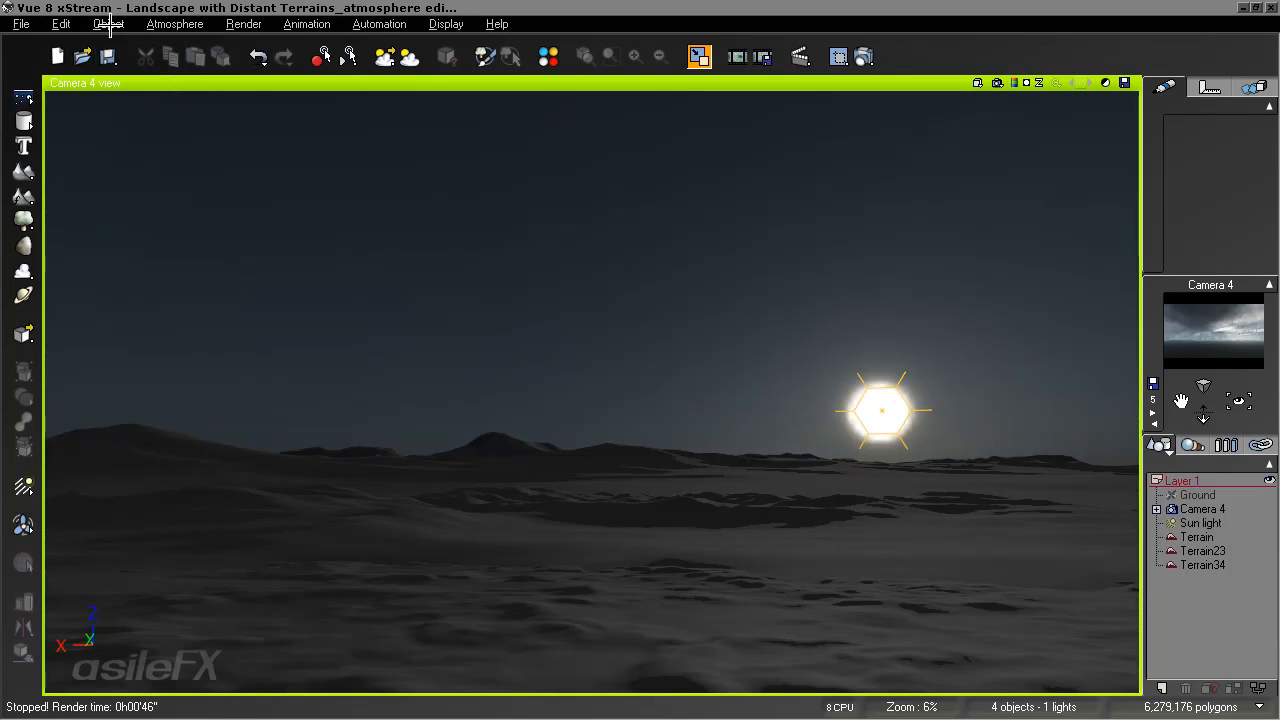
left_click(175, 24)
left_click(180, 112)
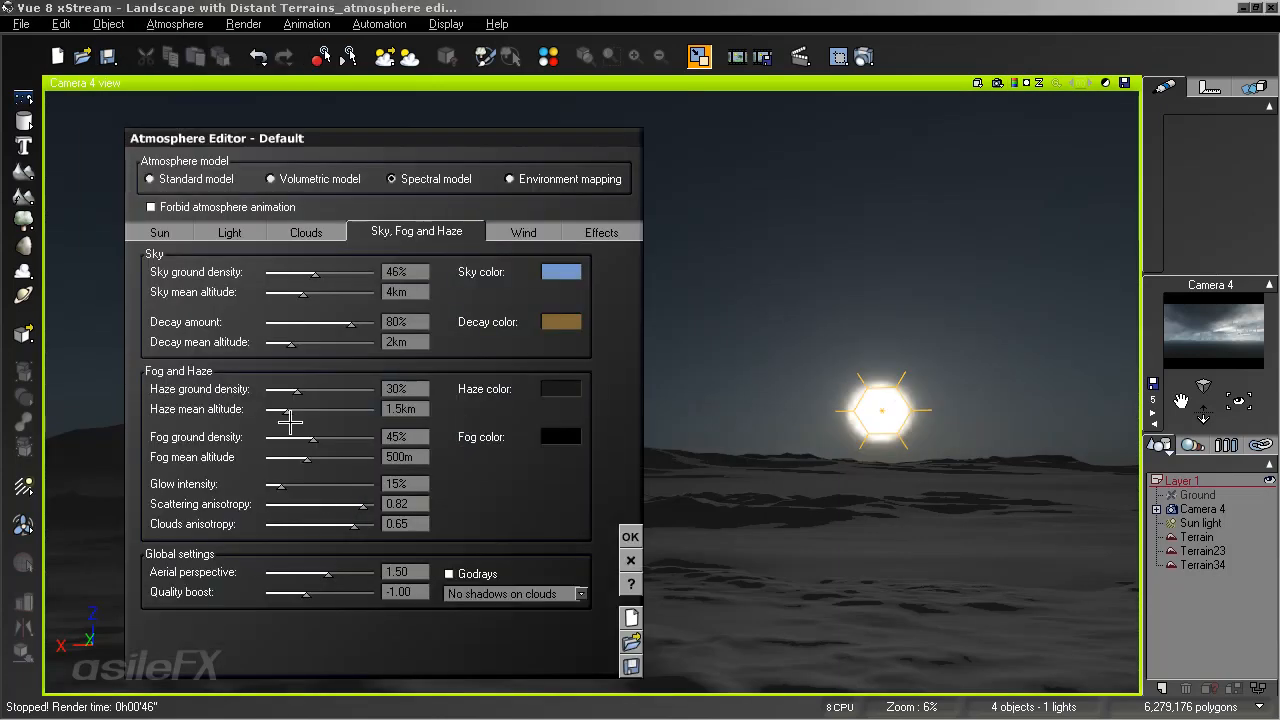
left_click(246, 231)
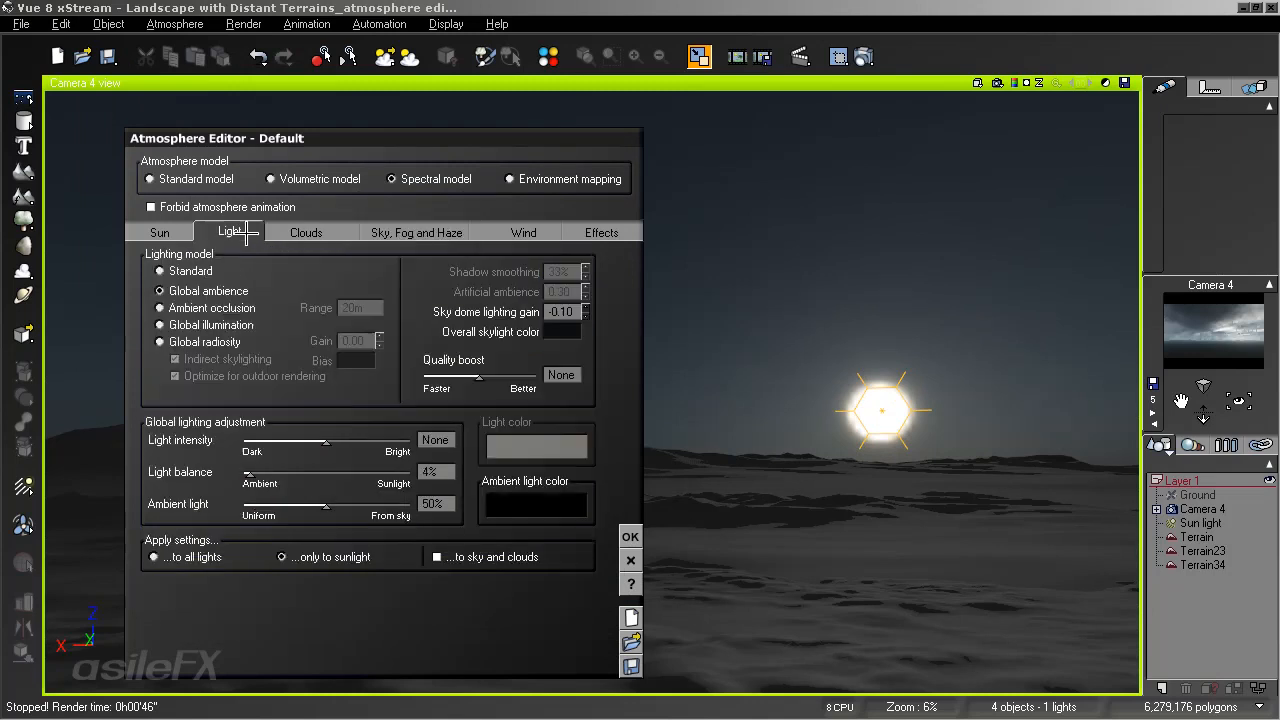
left_click_drag(250, 472, 294, 468)
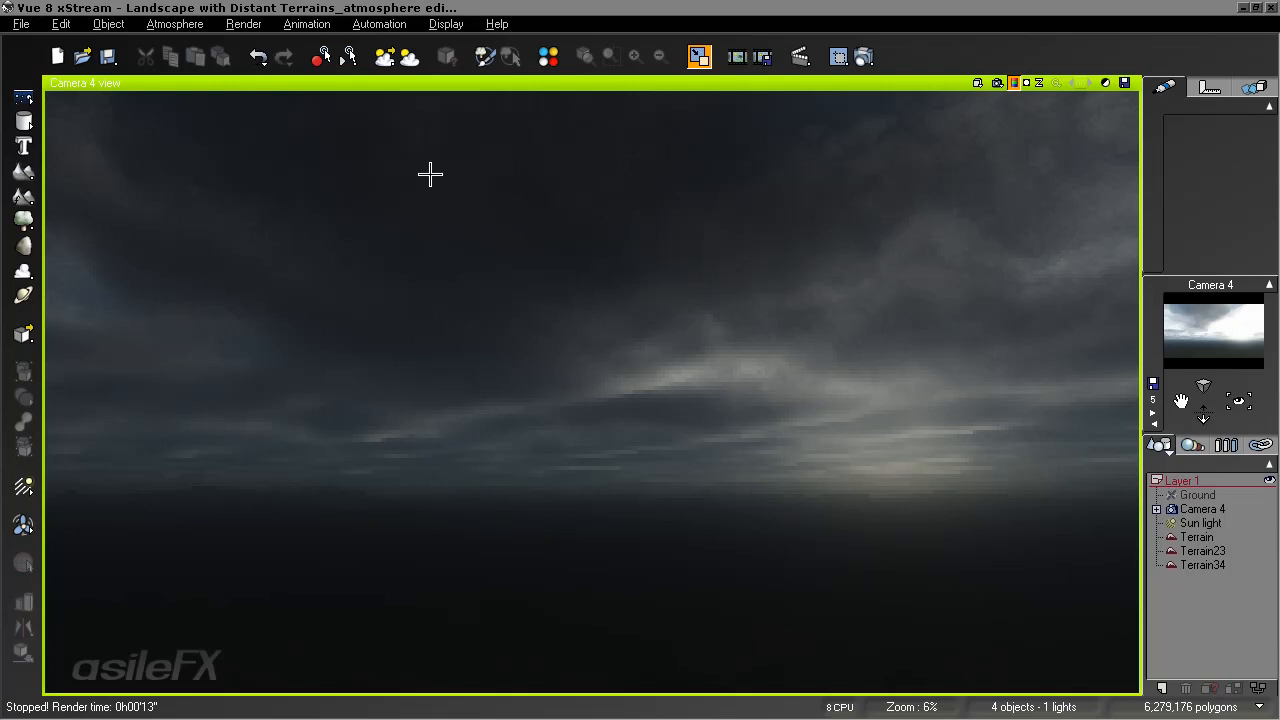
Reopen the atmosphere settings and reduce the size of the sun's corona to 22%
left_click(160, 26)
left_click(188, 111)
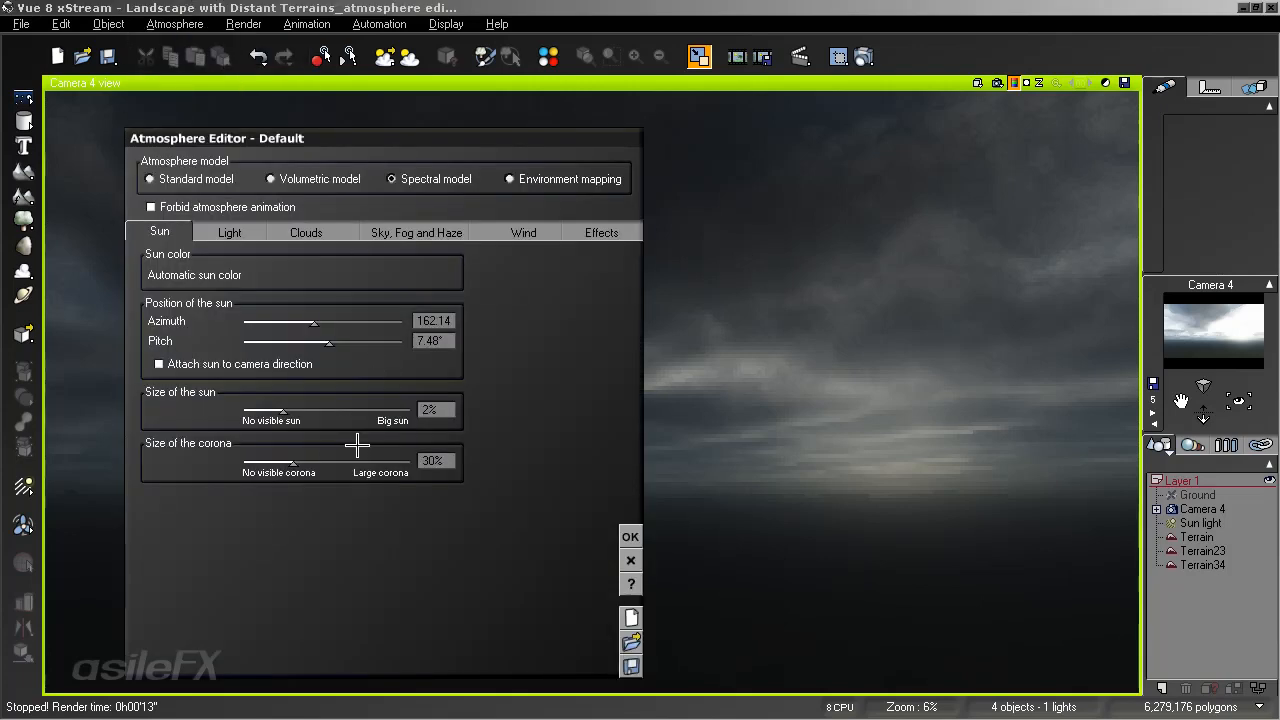
left_click_drag(343, 466, 326, 466)
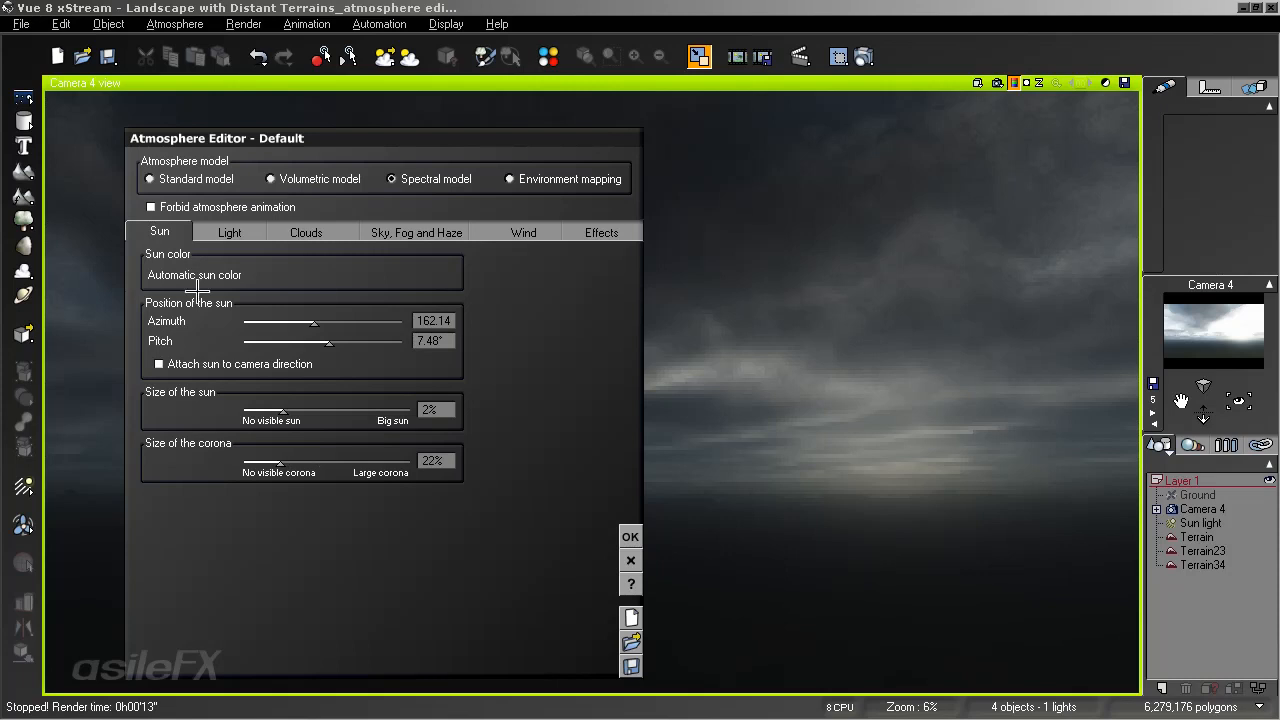
left_click_drag(358, 468, 352, 467)
left_click_drag(361, 402, 343, 402)
left_click(238, 233)
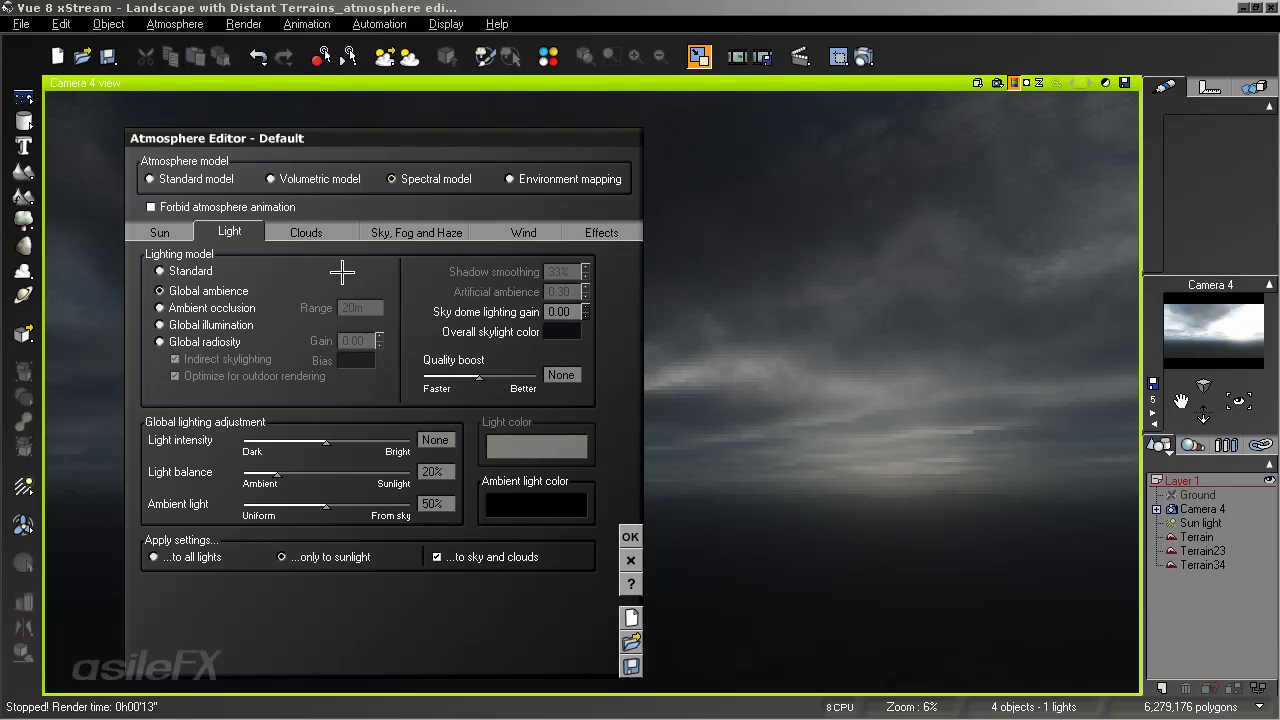
Change the sky color to a muted gray-green with Red 83, Green 101 and Blue 86
left_click(390, 232)
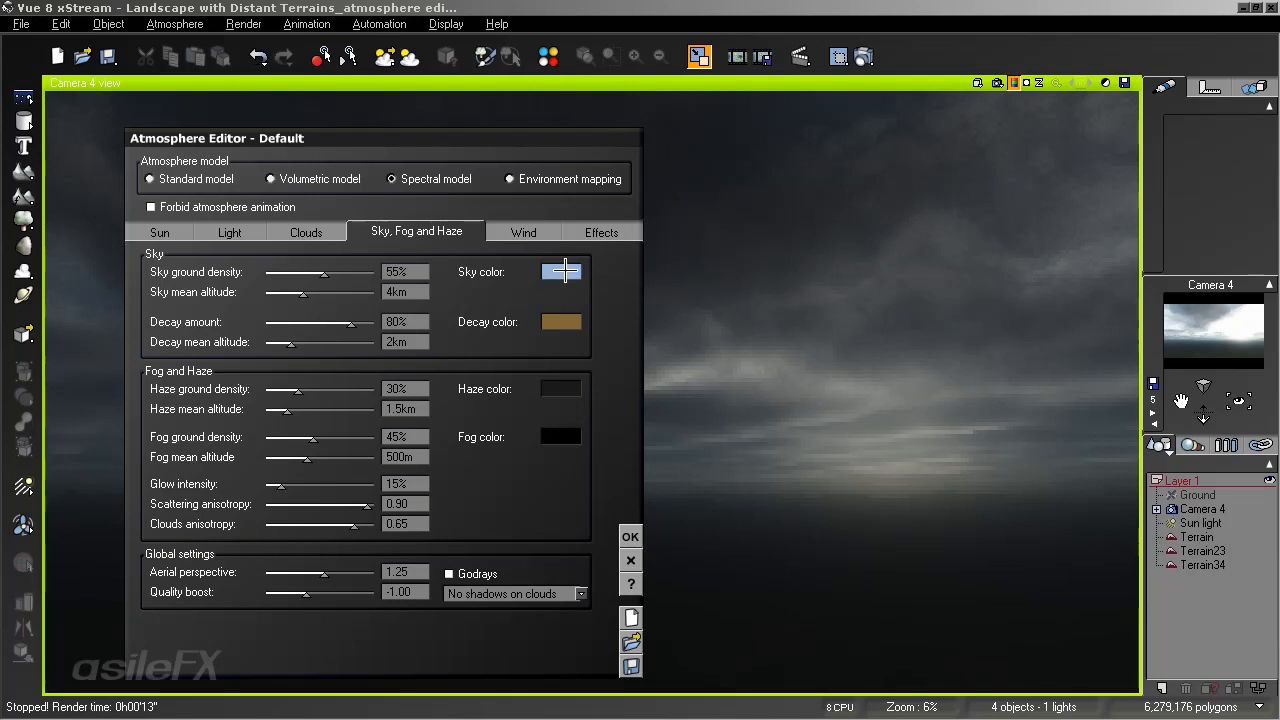
right_click(572, 270)
left_click(575, 272)
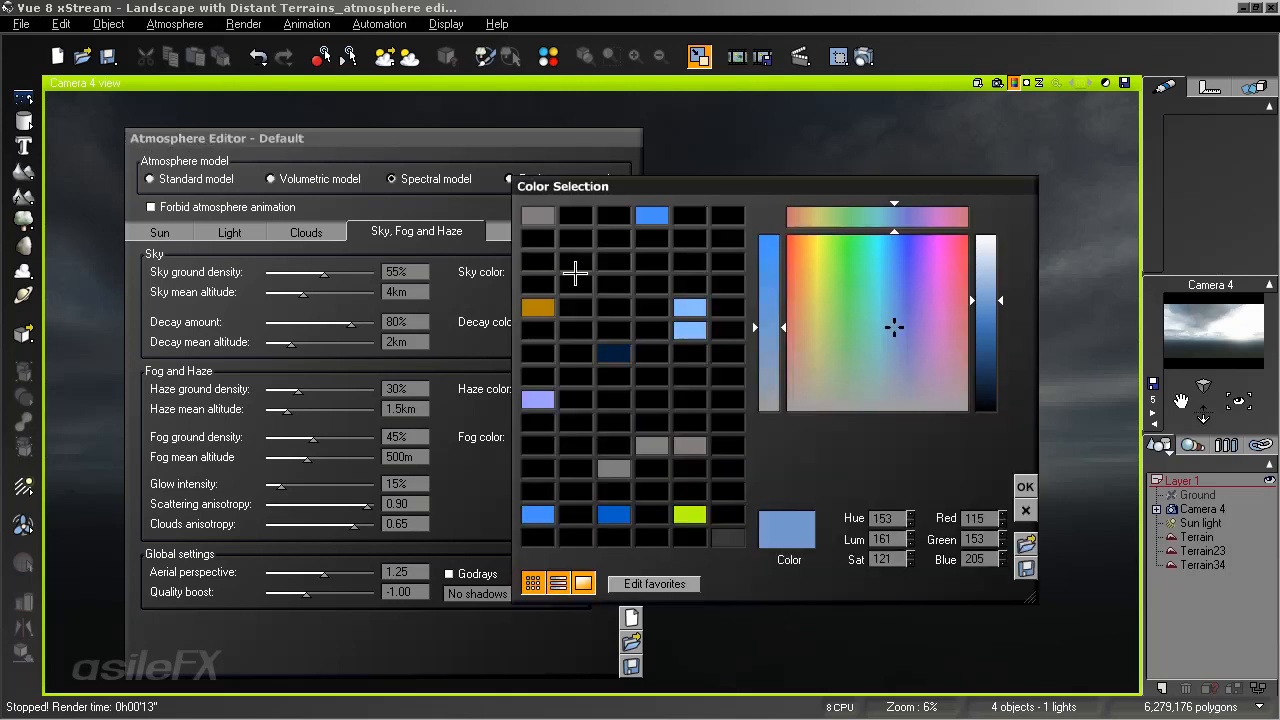
left_click(852, 369)
left_click_drag(852, 369, 852, 378)
left_click_drag(997, 305, 997, 347)
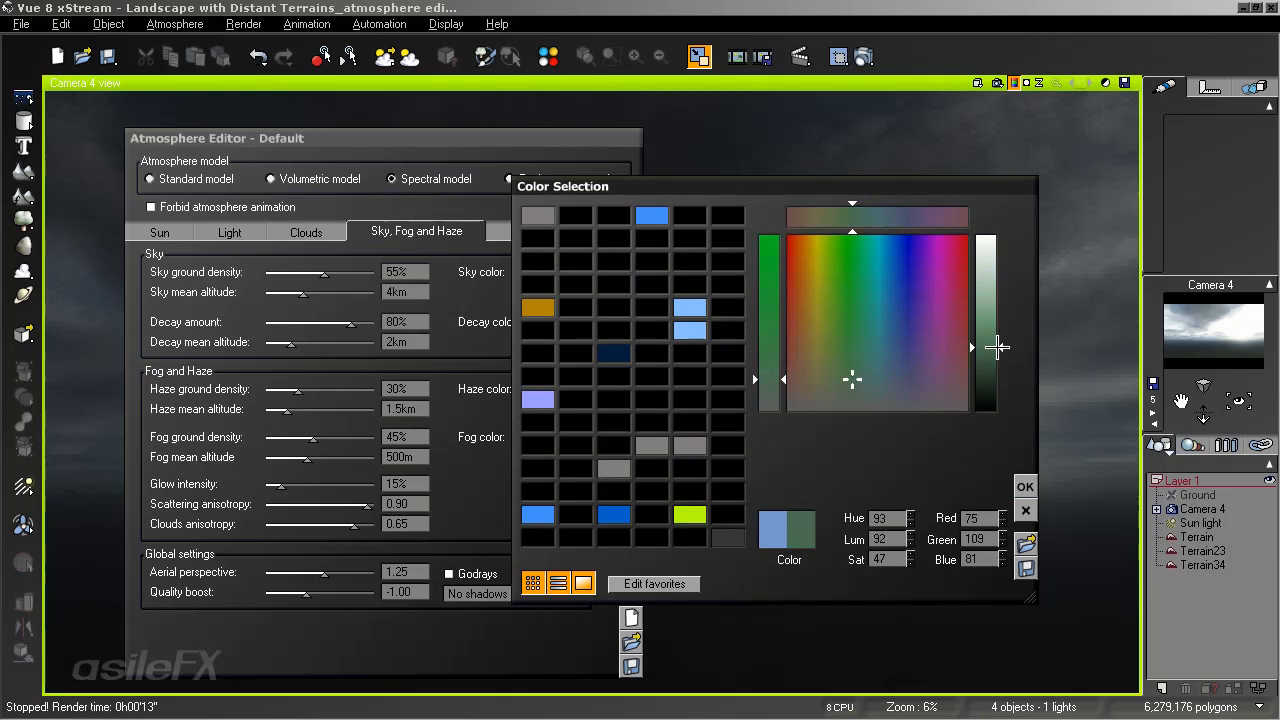
left_click_drag(783, 380, 785, 394)
Save the original blue and the new gray-green sky colors as favorites, and apply the atmosphere to the camera preview
left_click_drag(776, 532, 740, 476)
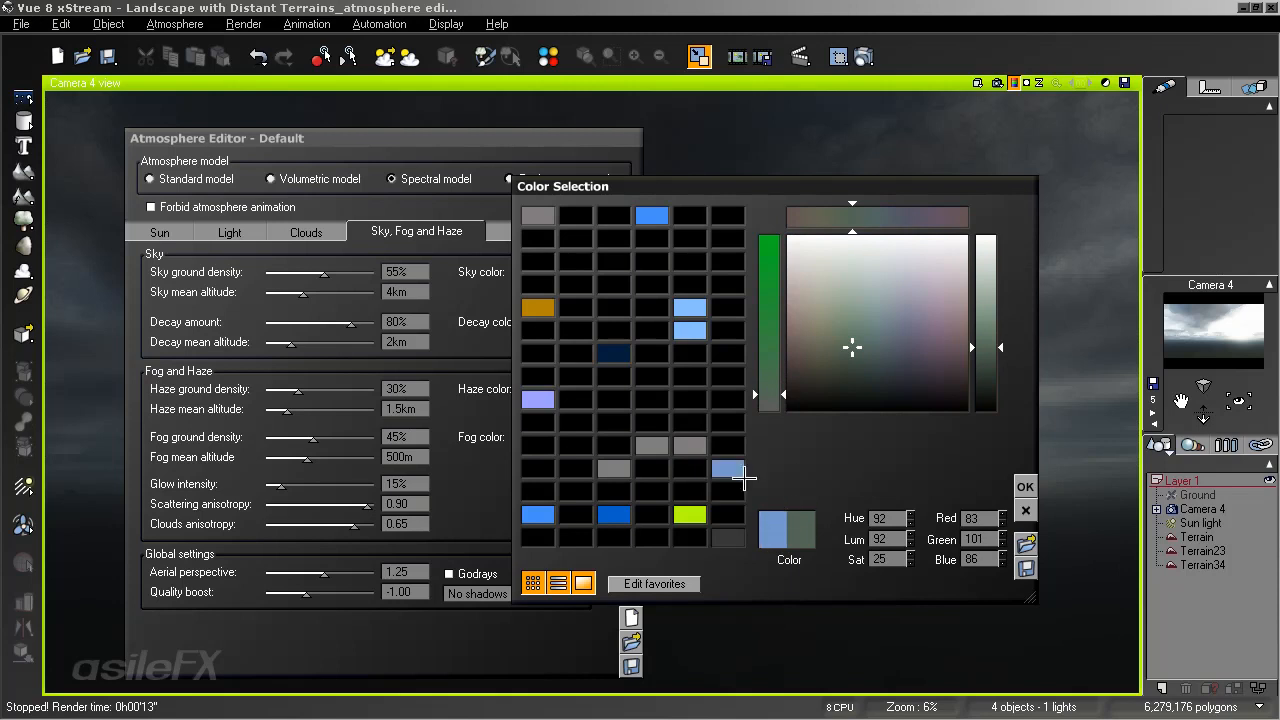
left_click_drag(808, 535, 735, 447)
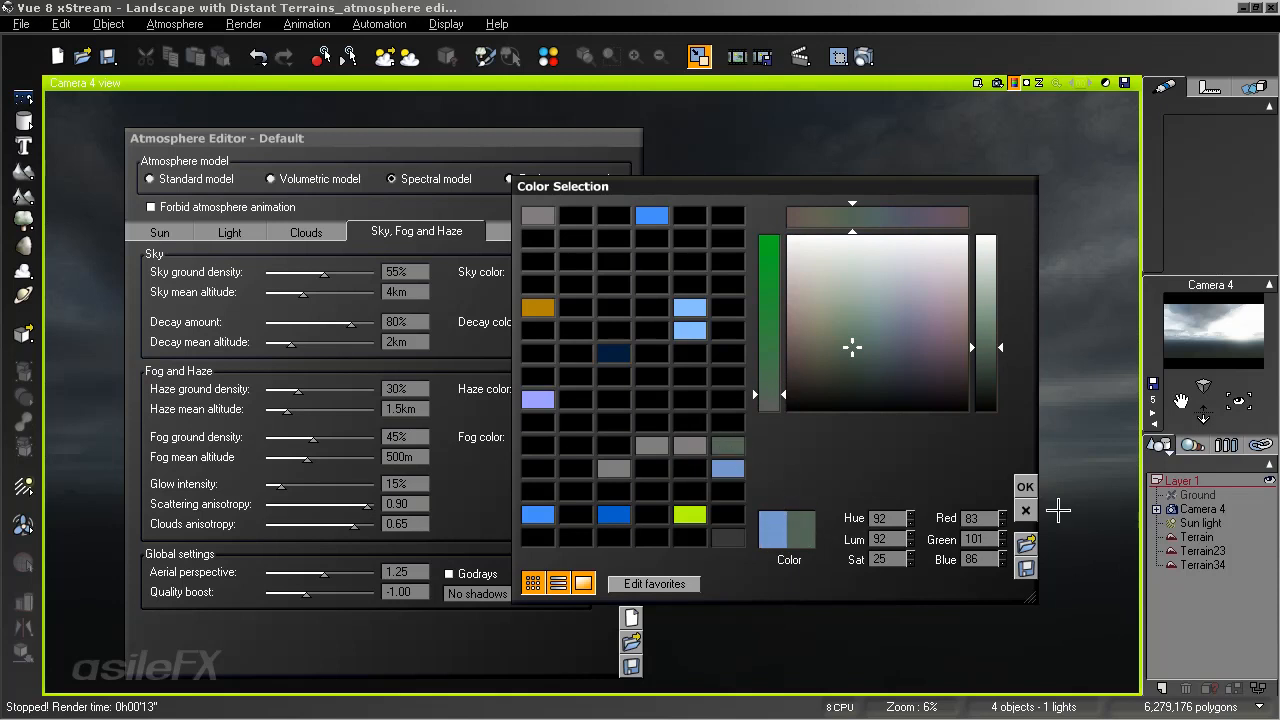
left_click(1026, 487)
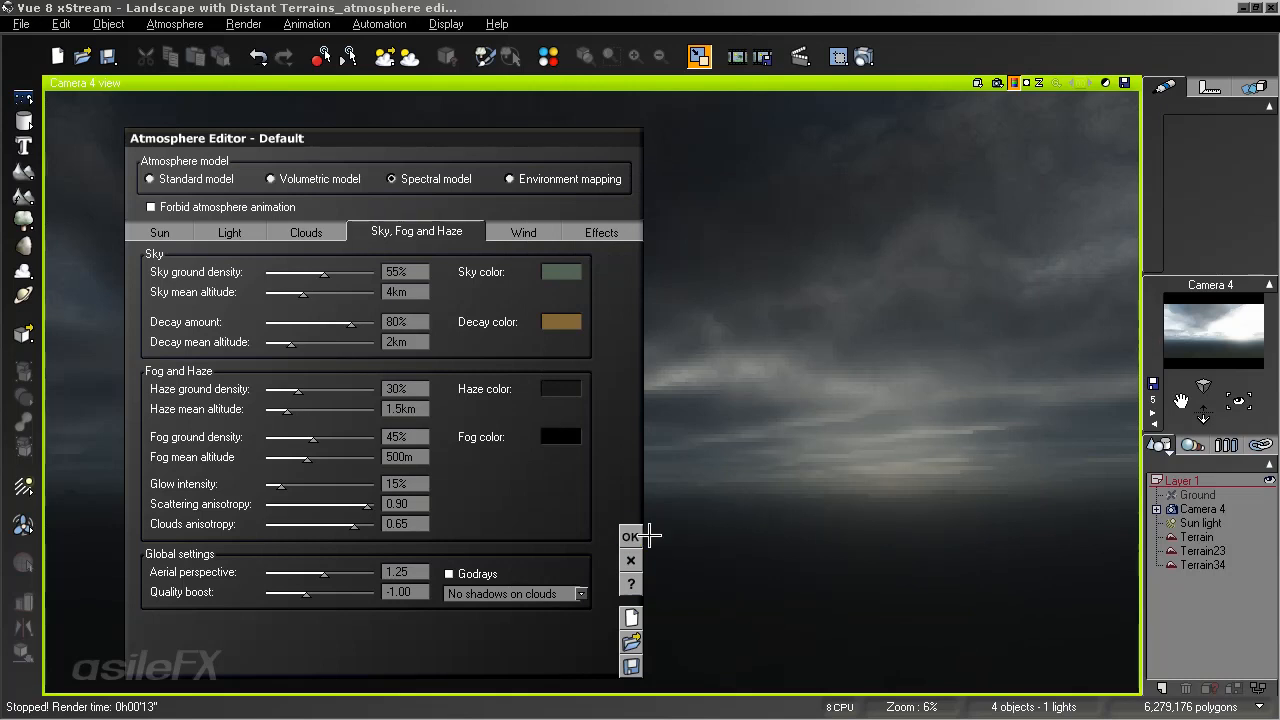
left_click(630, 535)
left_click(1000, 82)
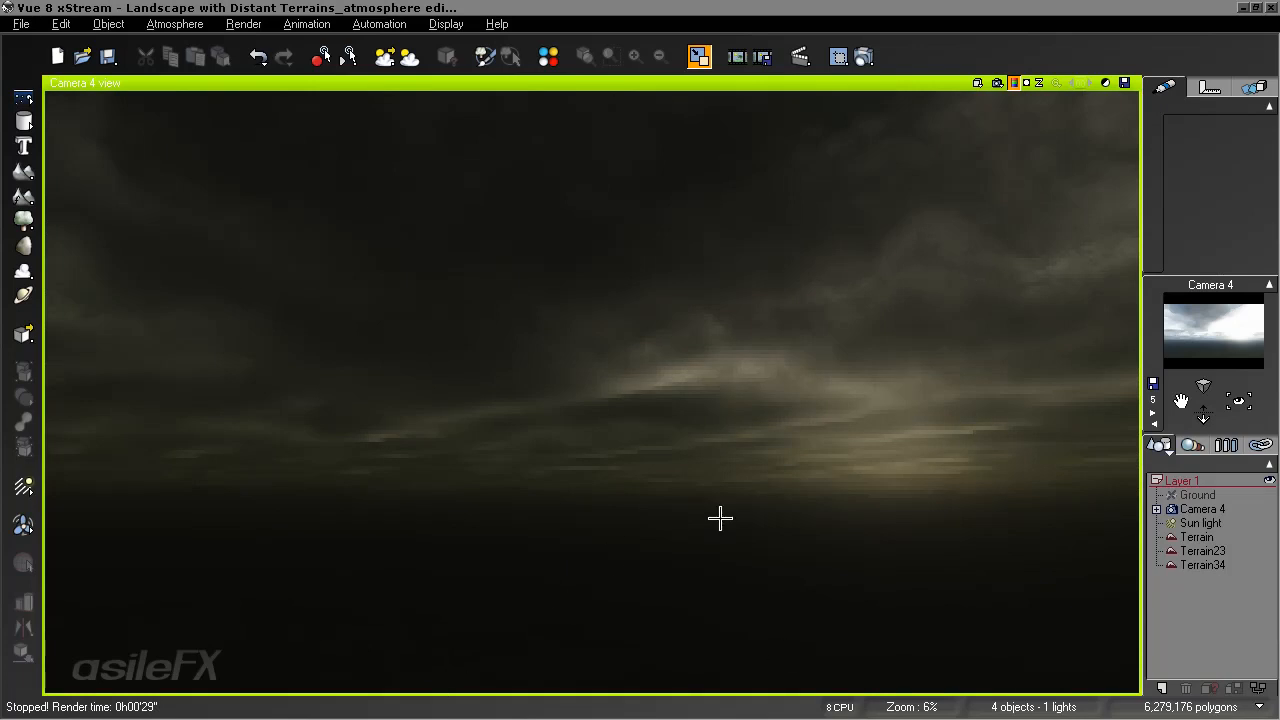
Reopen the atmosphere settings and reduce the fog ground density to 10%
left_click(175, 24)
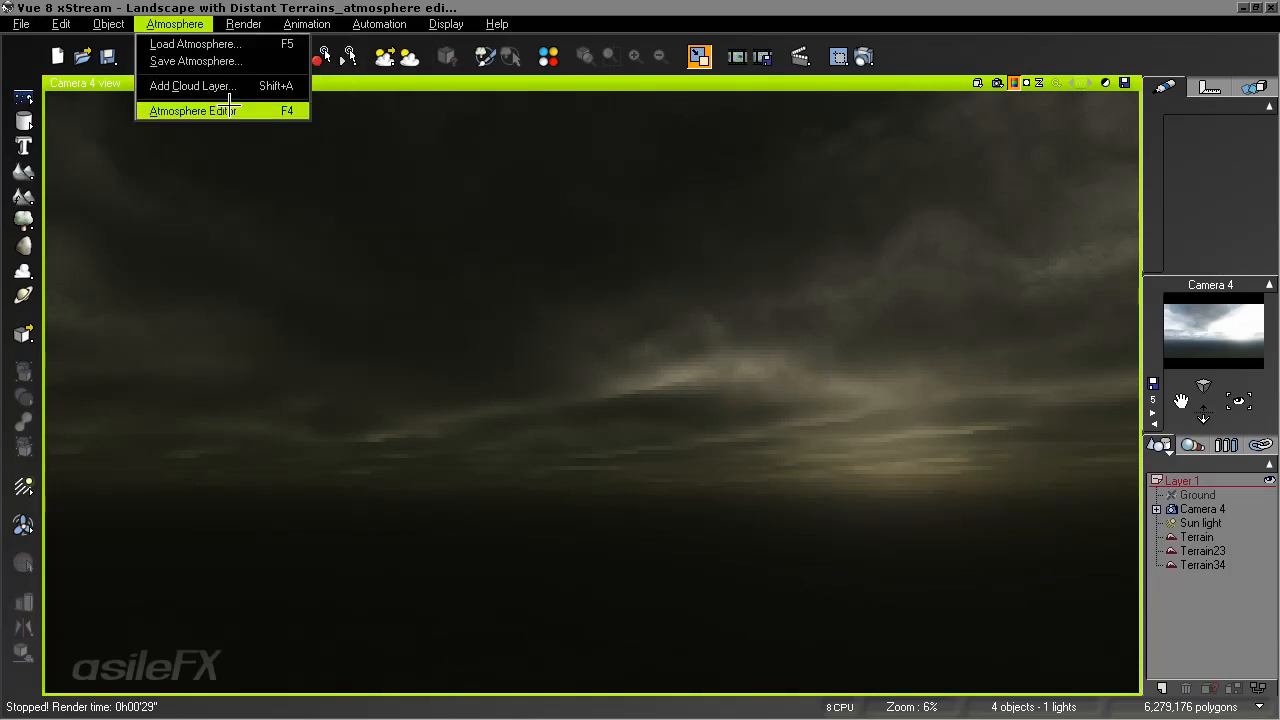
left_click(229, 108)
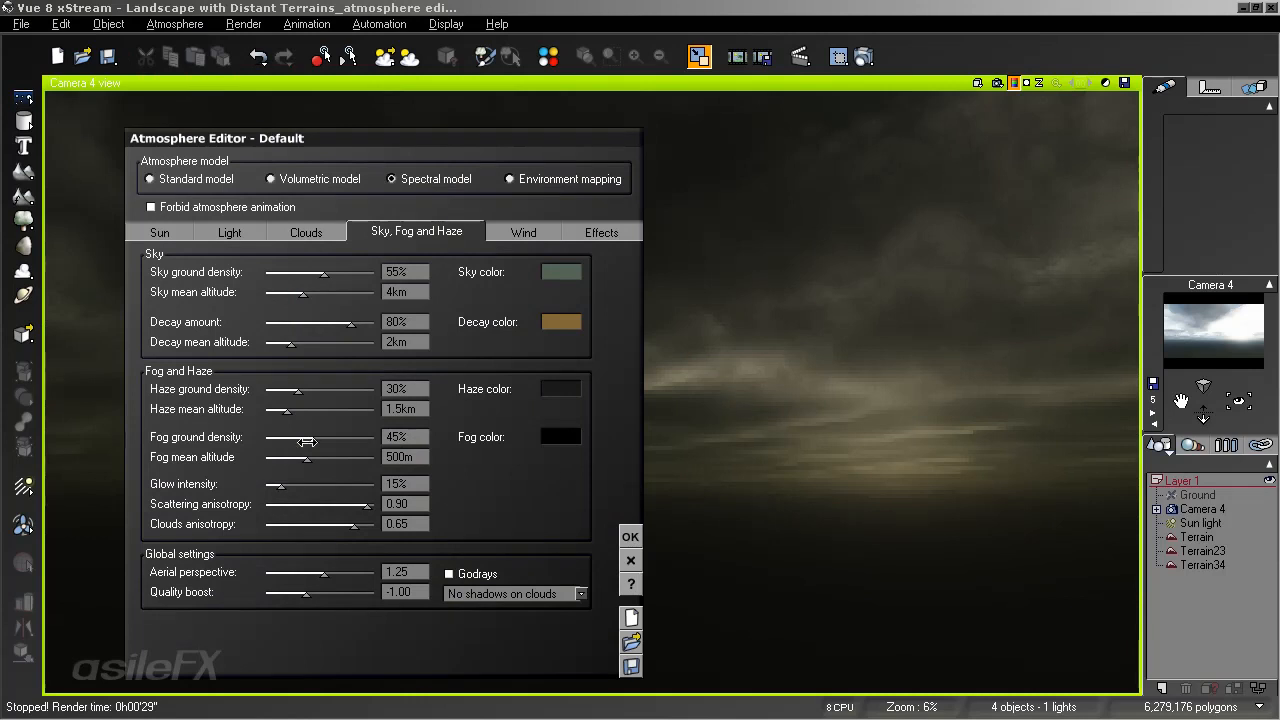
left_click_drag(334, 435, 307, 440)
key("Return")
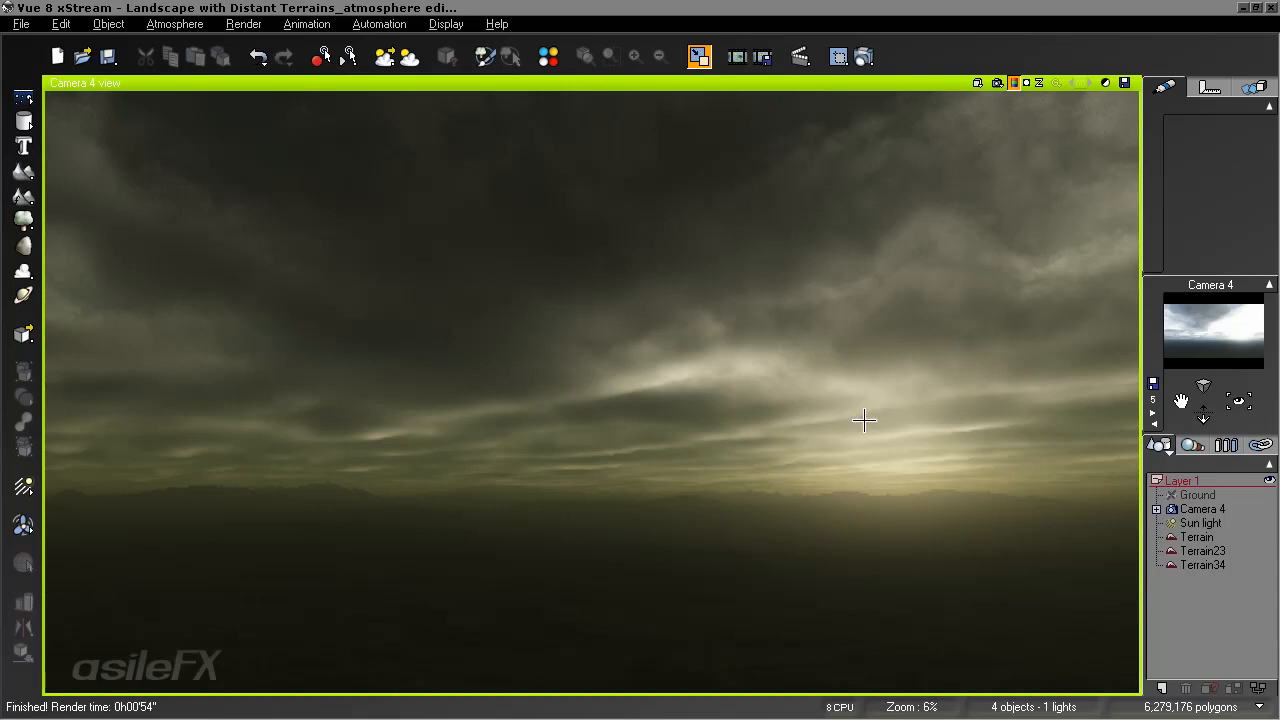
Raise the clouds anisotropy to 0.85 and refresh the camera preview
left_click(180, 24)
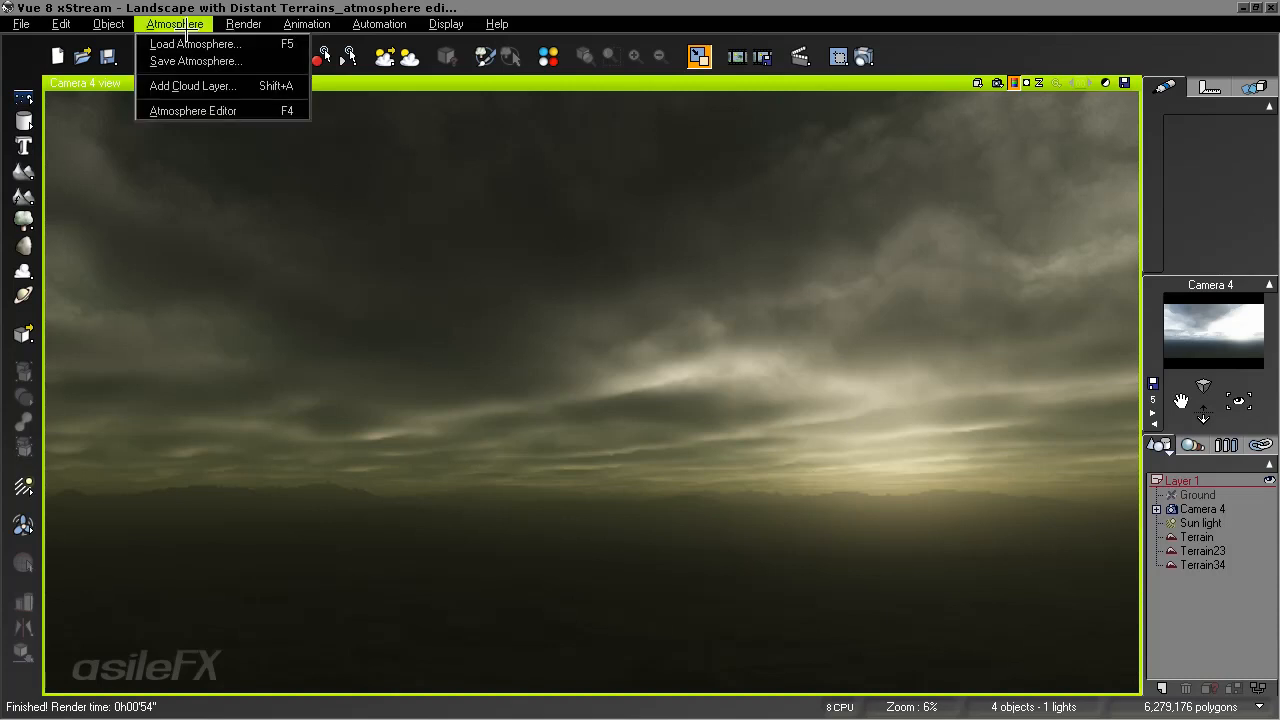
left_click(193, 111)
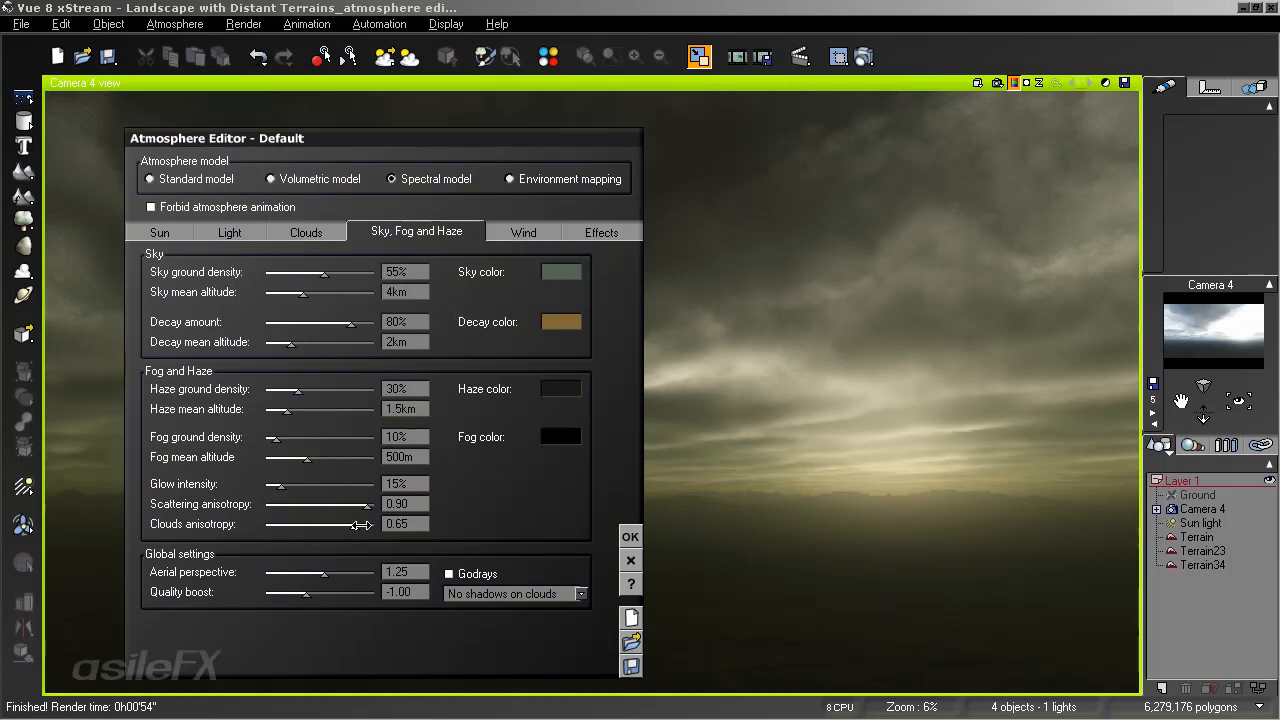
left_click_drag(360, 524, 373, 524)
left_click(630, 536)
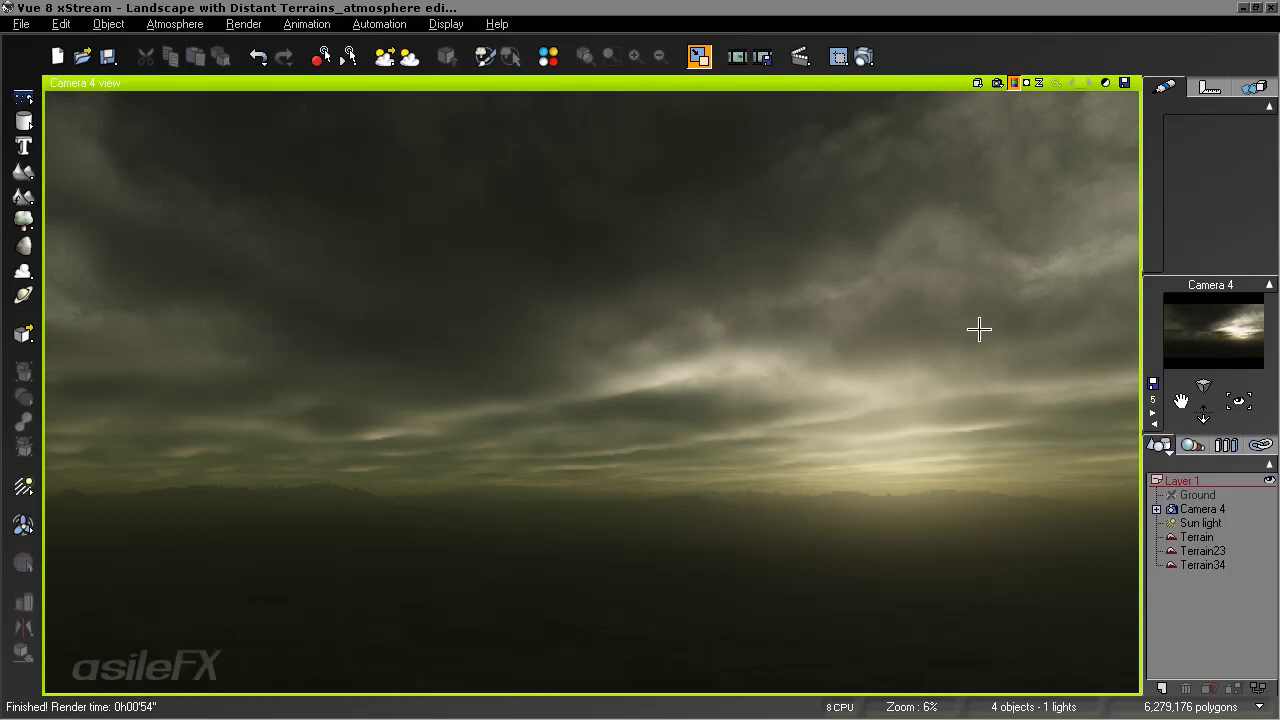
left_click(997, 83)
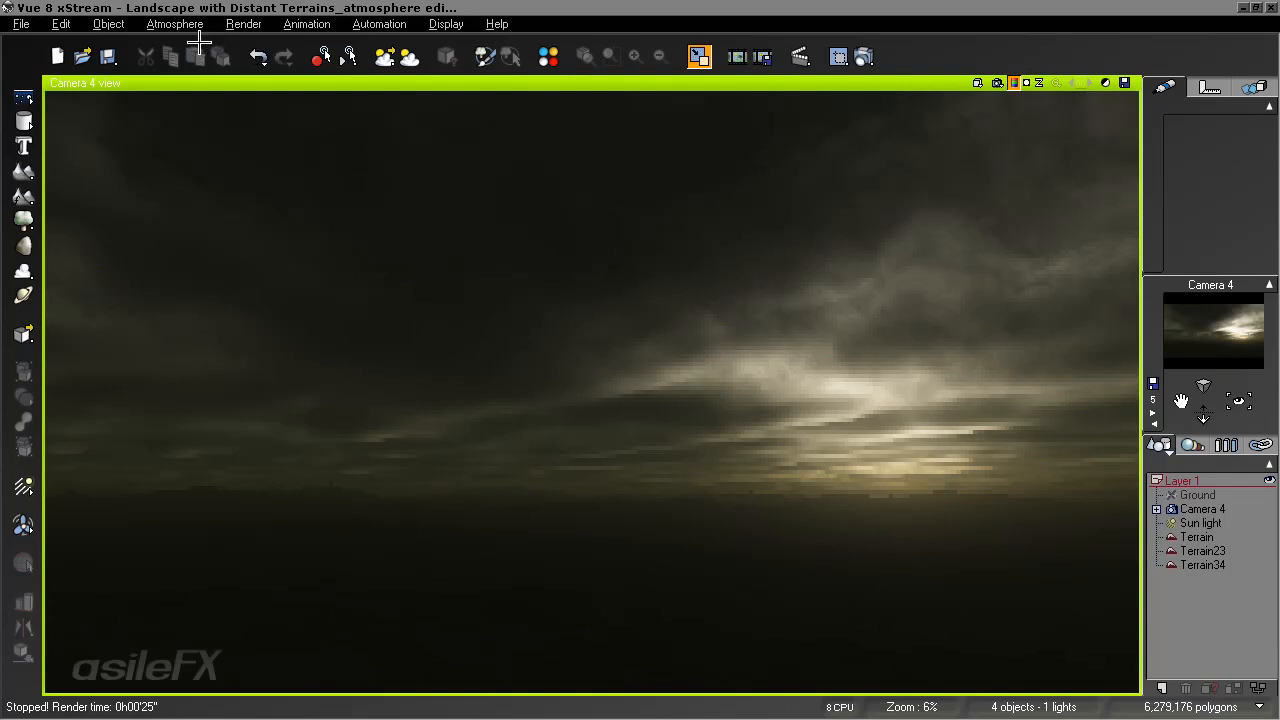
Examine the atmosphere's light balance settings and the Sun light's shadow settings
left_click(174, 24)
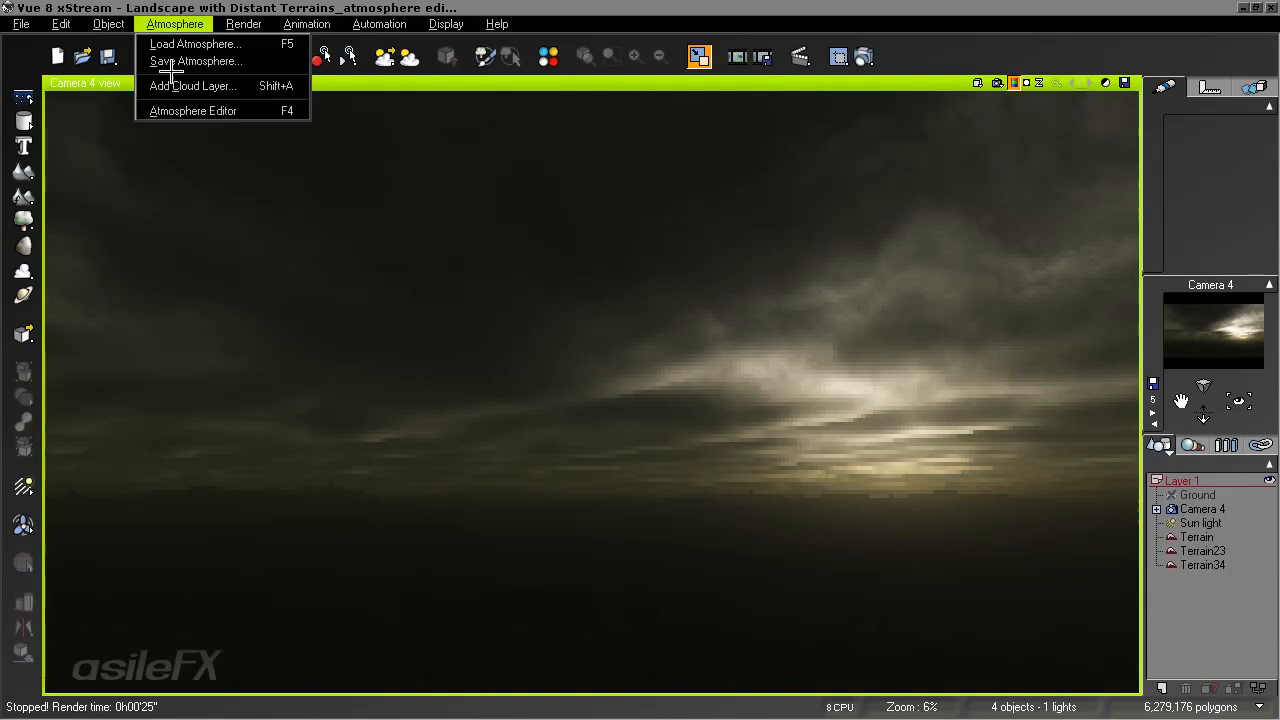
left_click(181, 109)
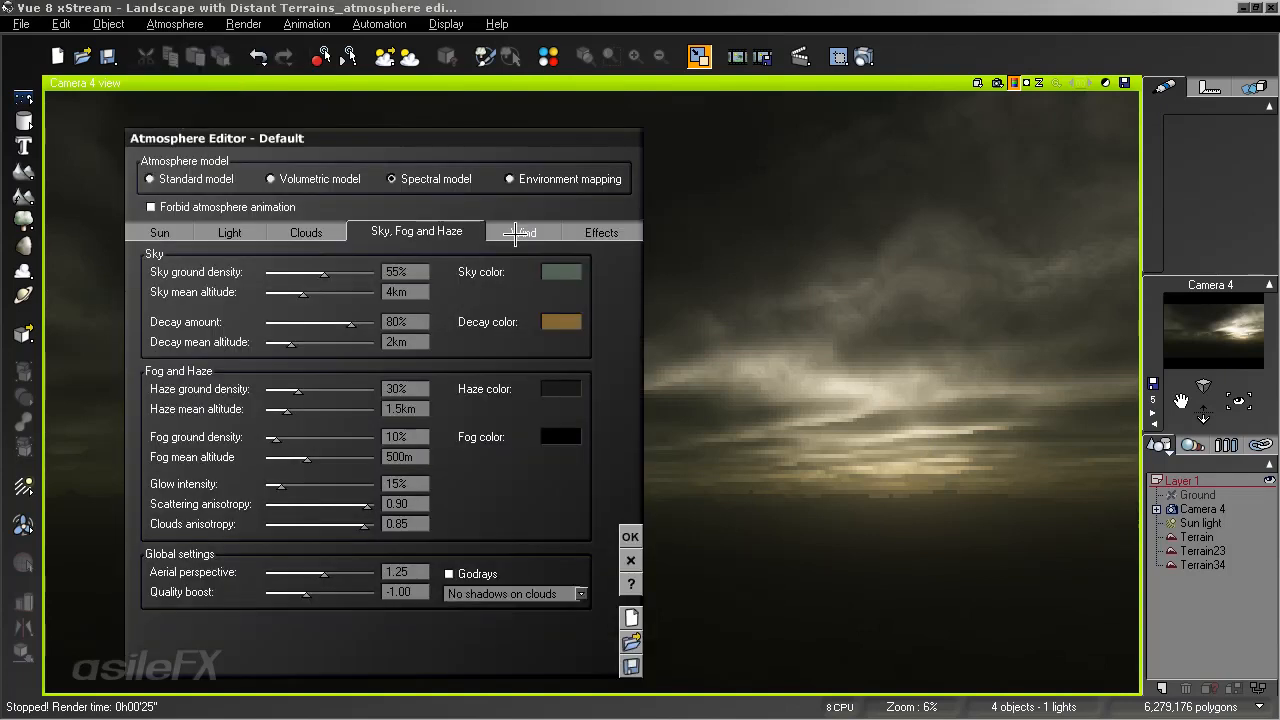
left_click(250, 230)
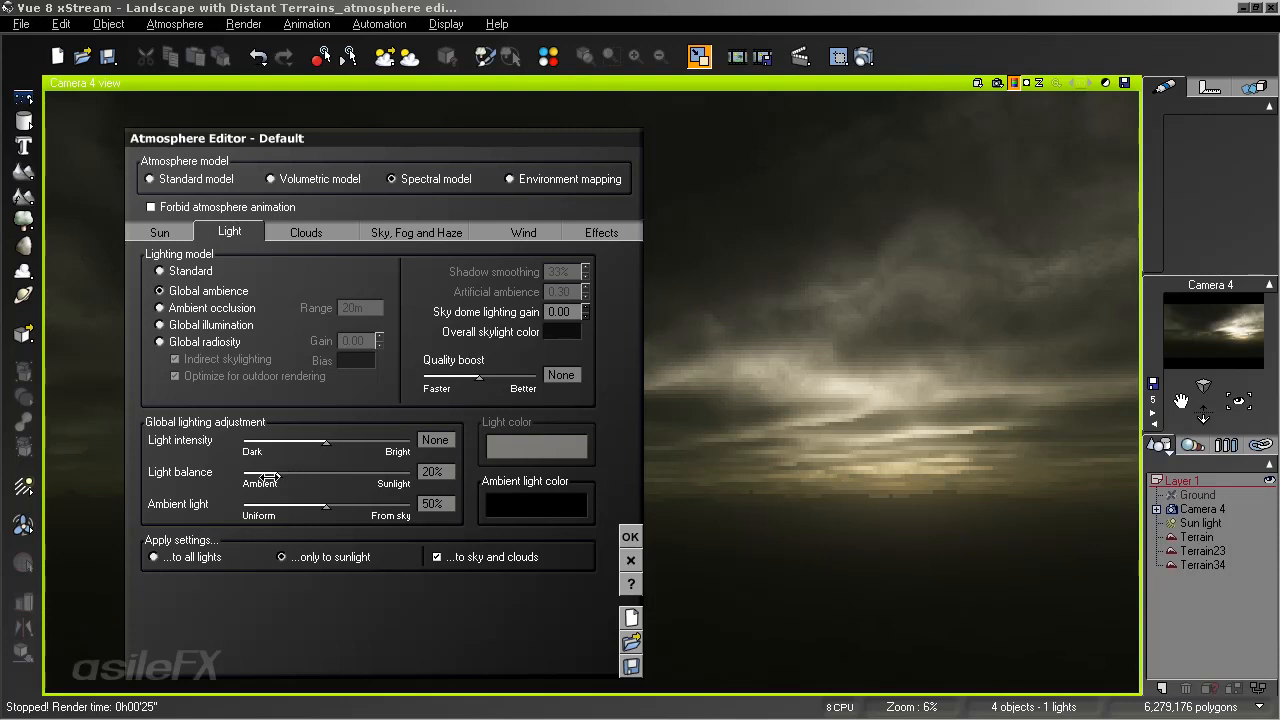
left_click(630, 536)
double_click(1198, 522)
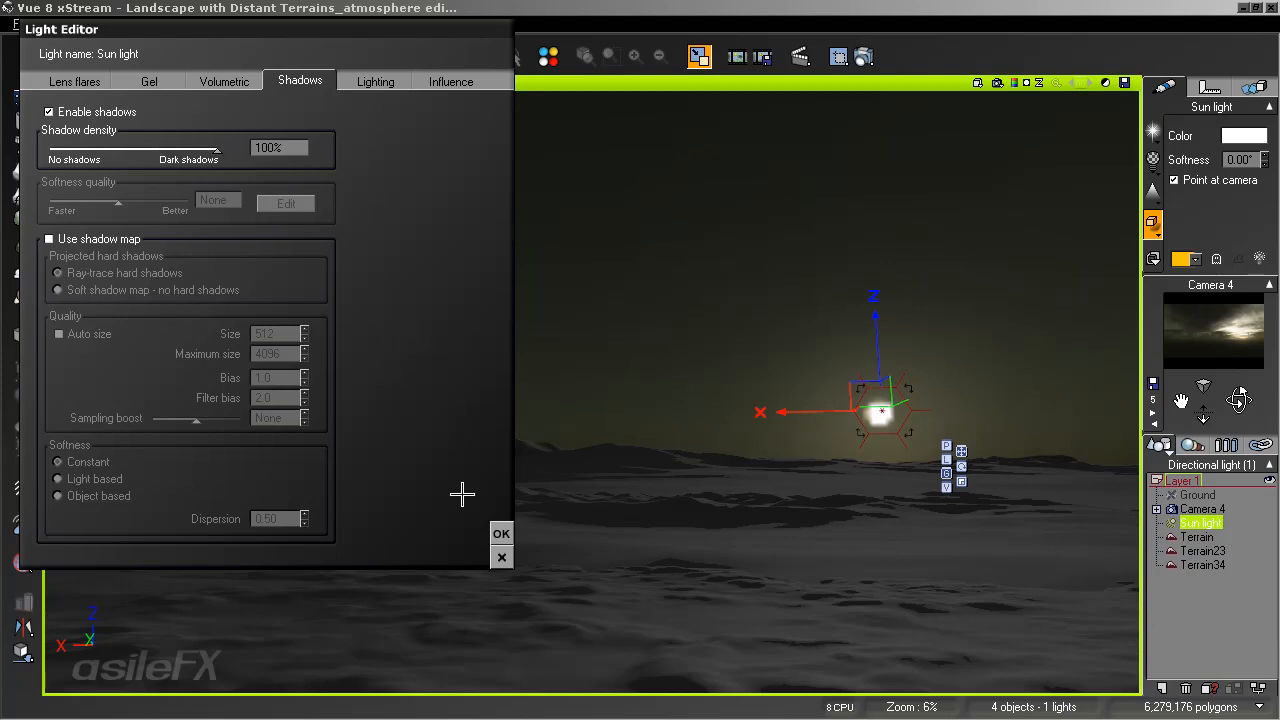
left_click(500, 530)
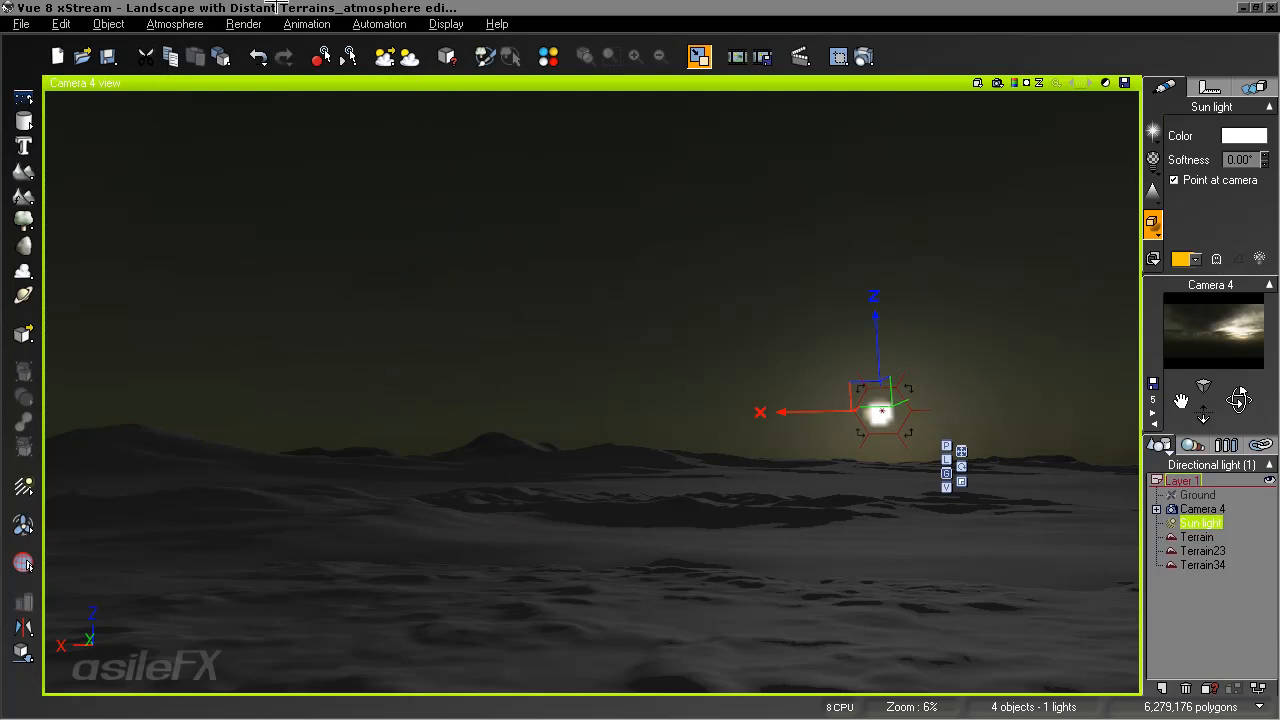
Increase the density of the Dark Cumulus cloud layer to 27%
left_click(173, 23)
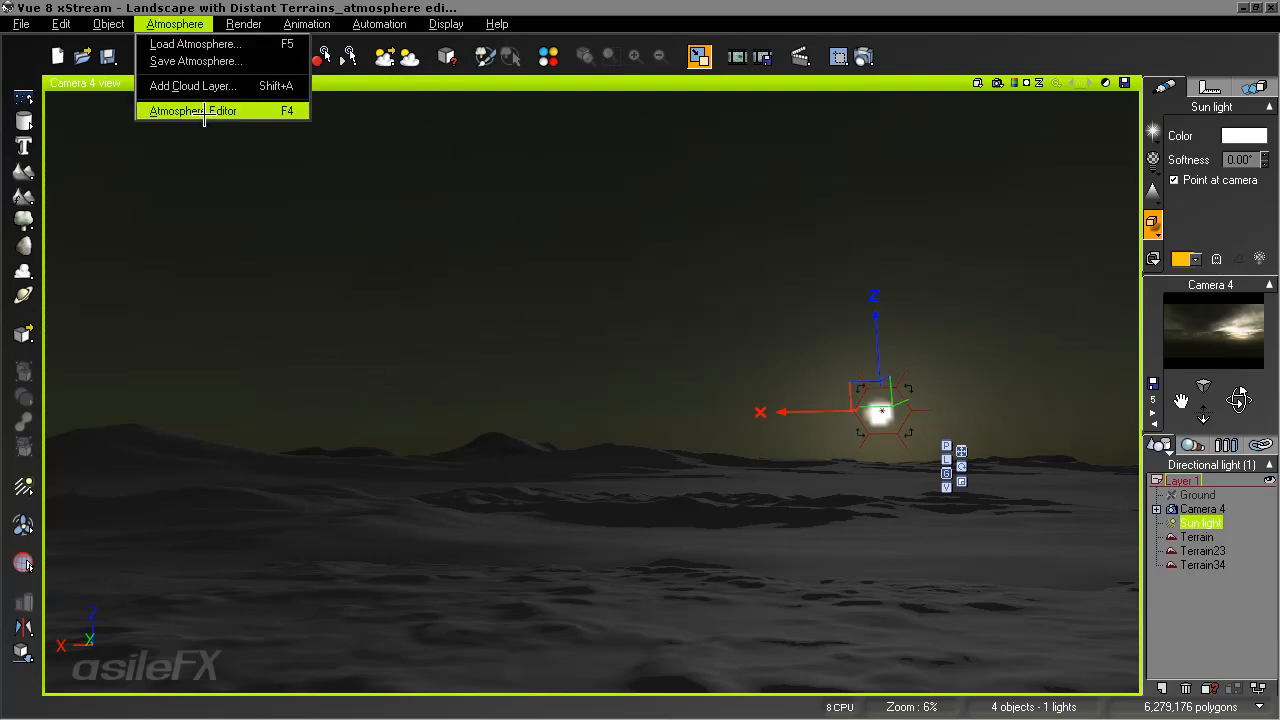
left_click(203, 111)
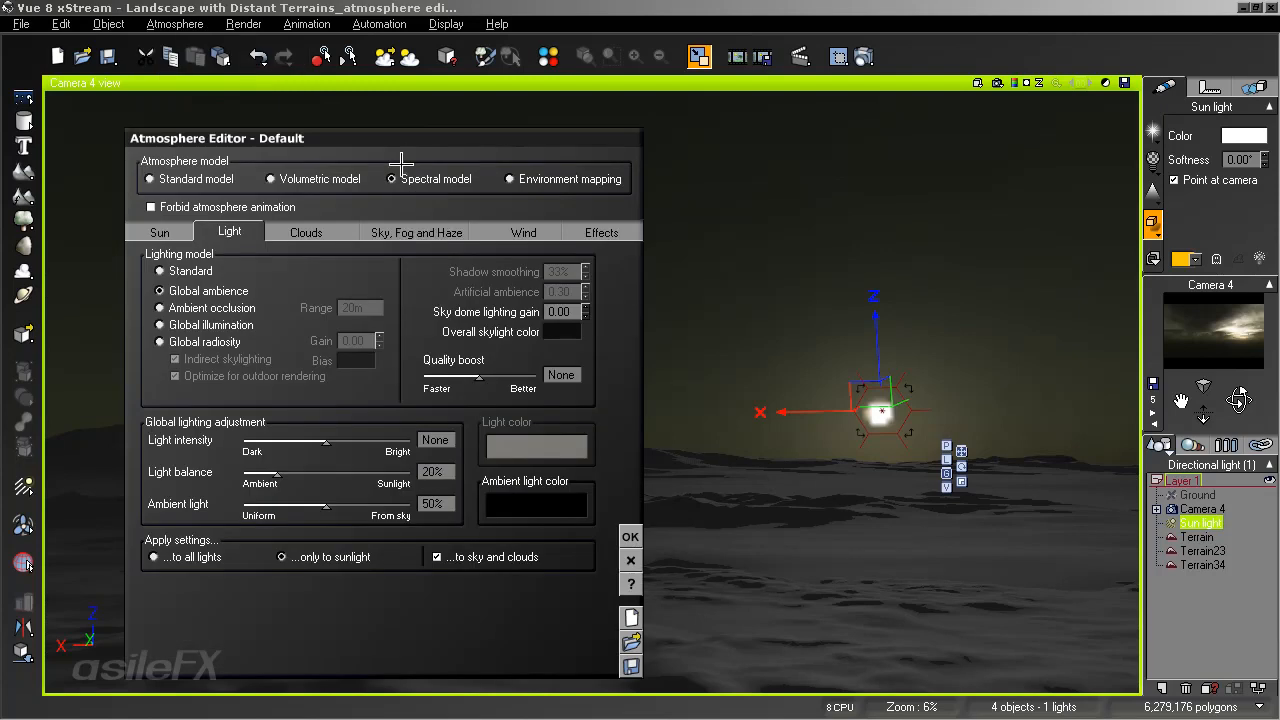
left_click(306, 232)
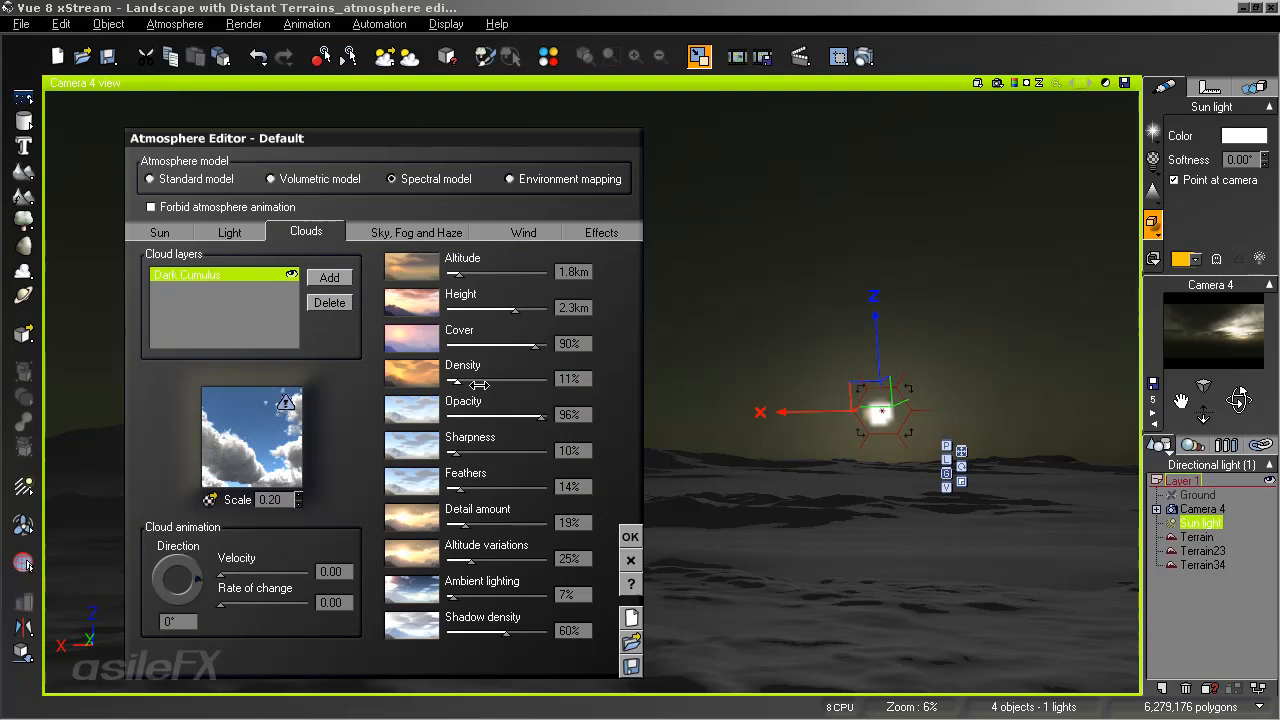
left_click_drag(482, 371, 499, 372)
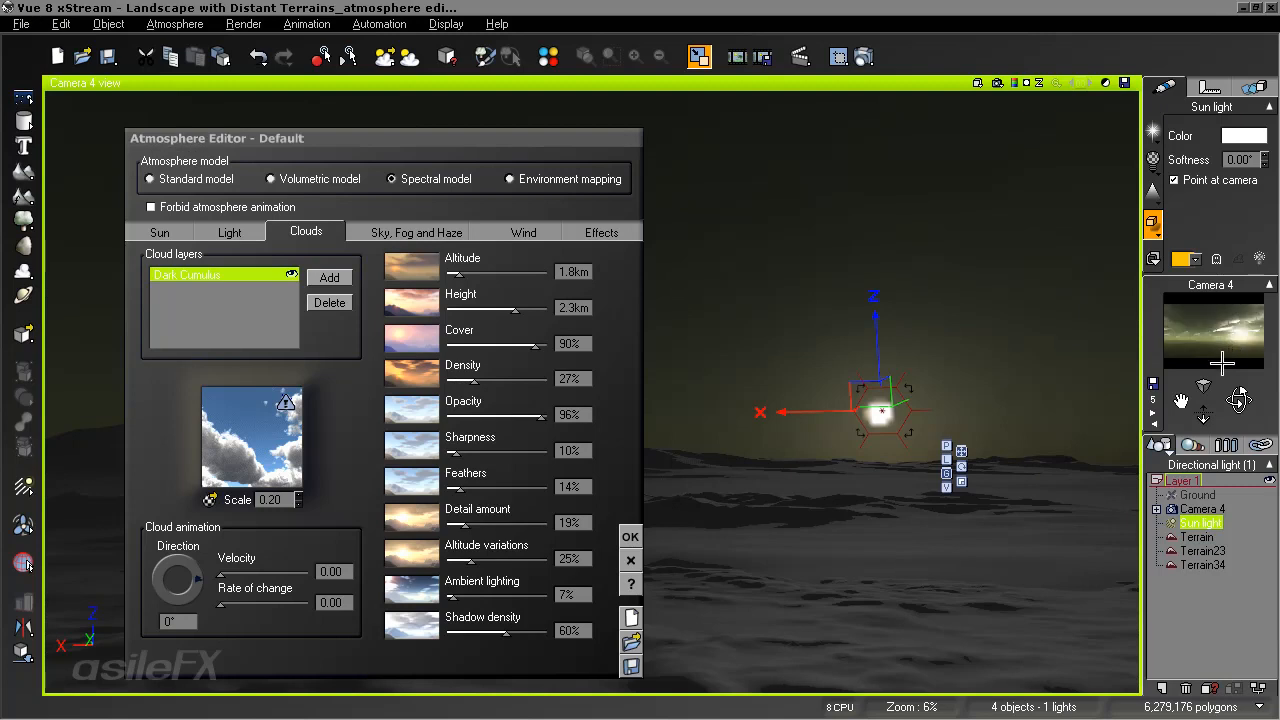
Set the volumetric color of the Dark Cumulus cloud material to a dark gray with luminance 65, and apply the atmosphere
right_click(300, 416)
left_click(300, 416)
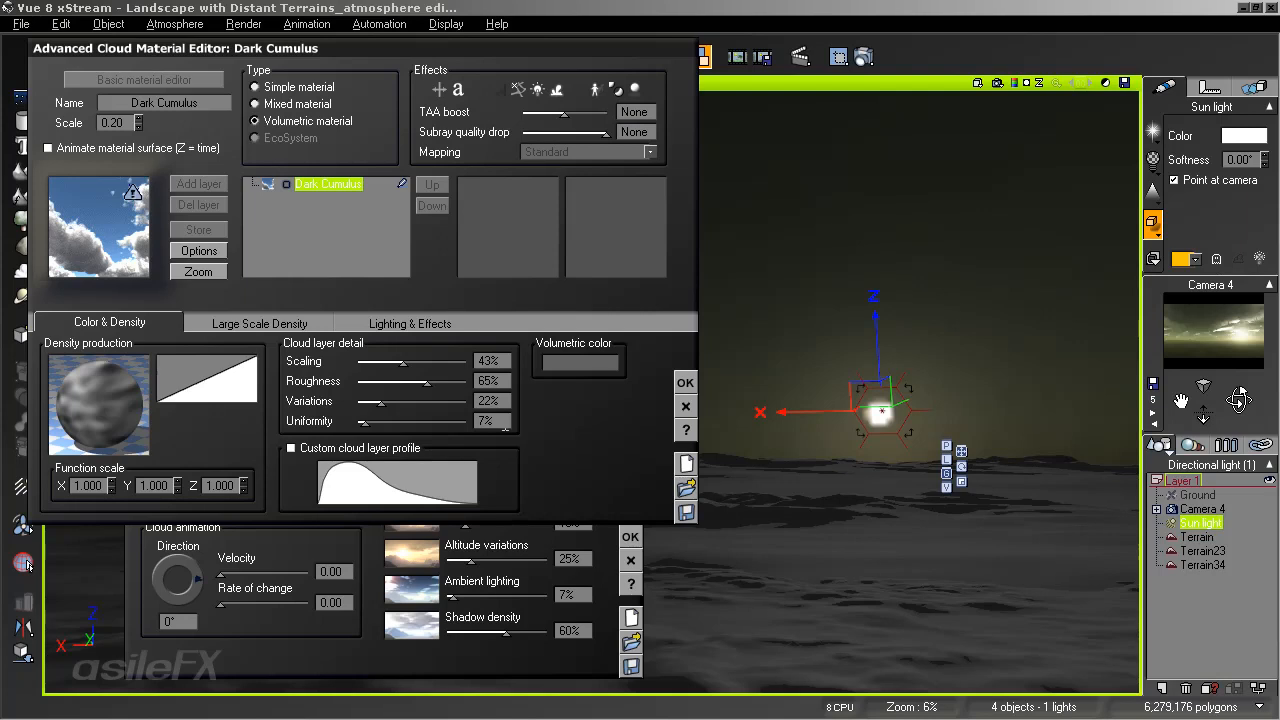
right_click(583, 371)
left_click(600, 366)
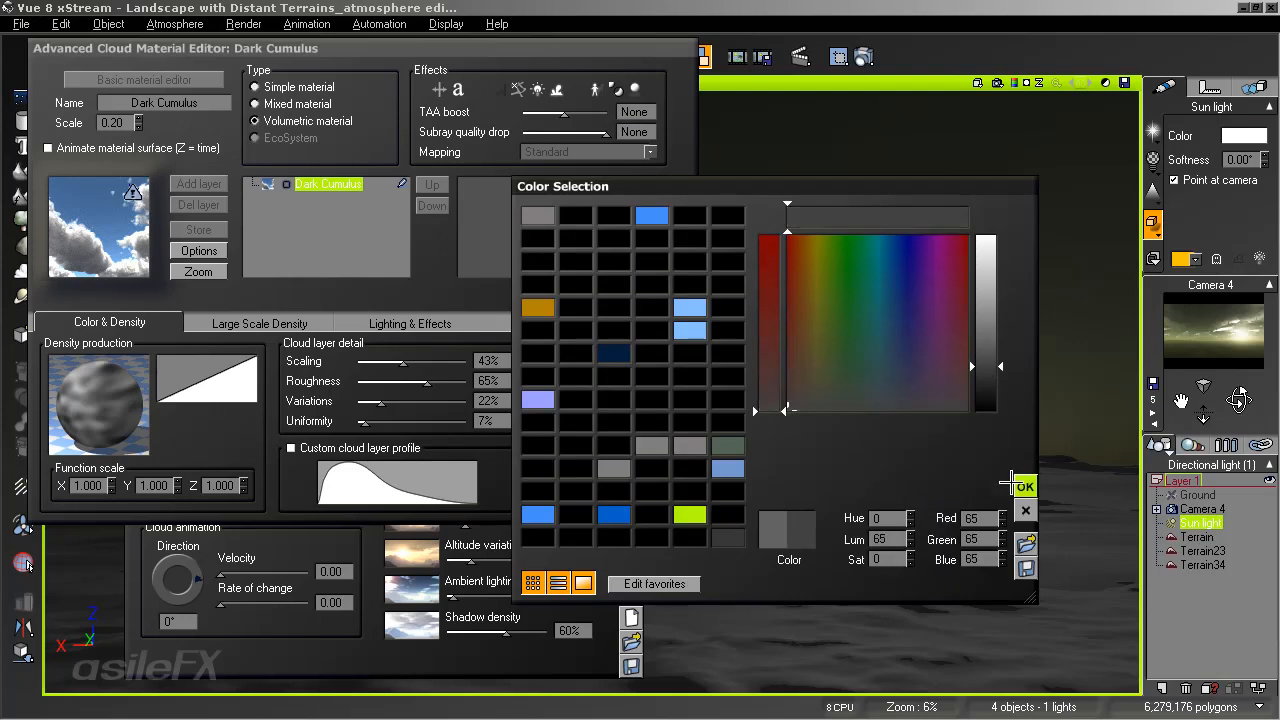
left_click(1025, 487)
left_click(686, 381)
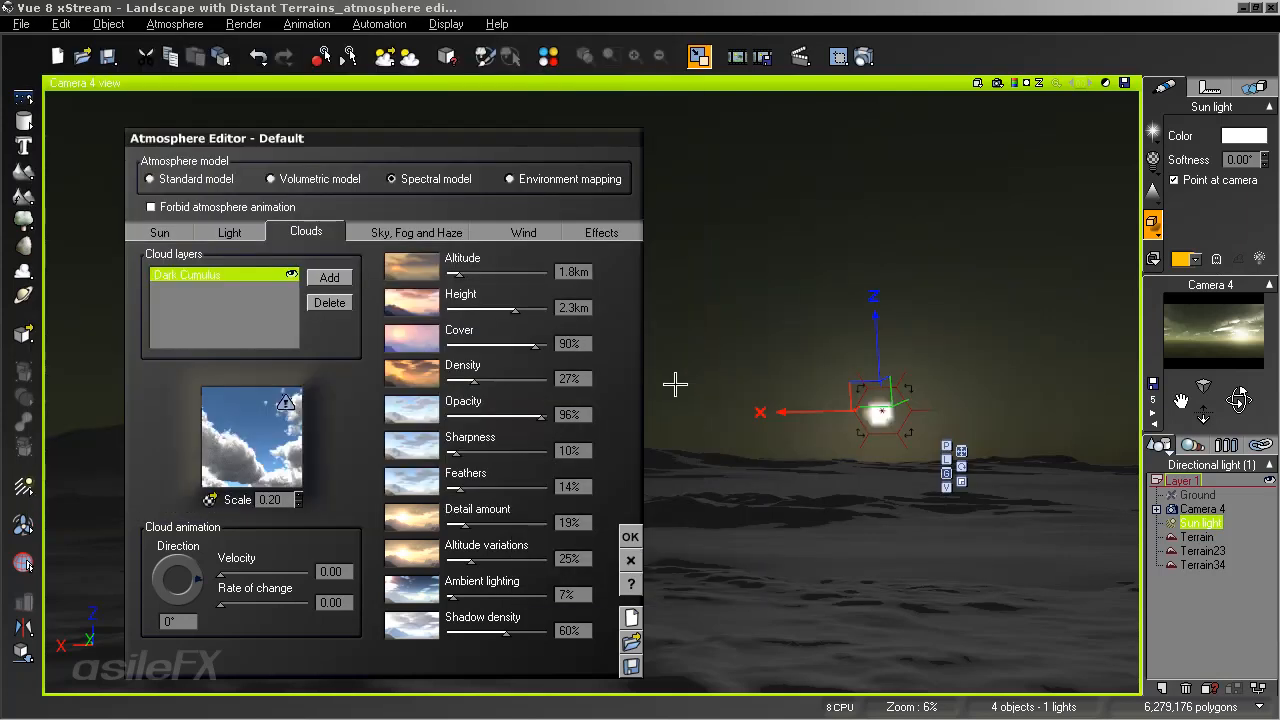
left_click(630, 536)
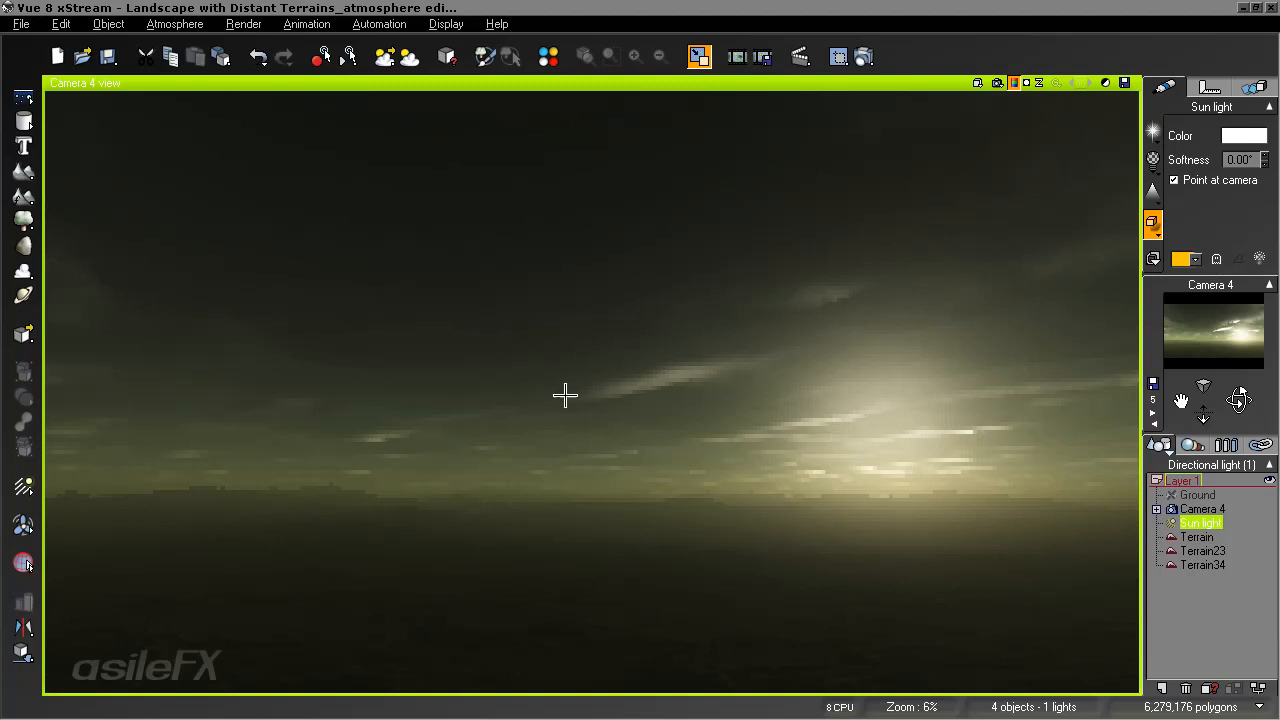
Increase the sharpness of the Dark Cumulus cloud layer to 47% and apply the atmosphere
left_click(175, 24)
left_click(200, 107)
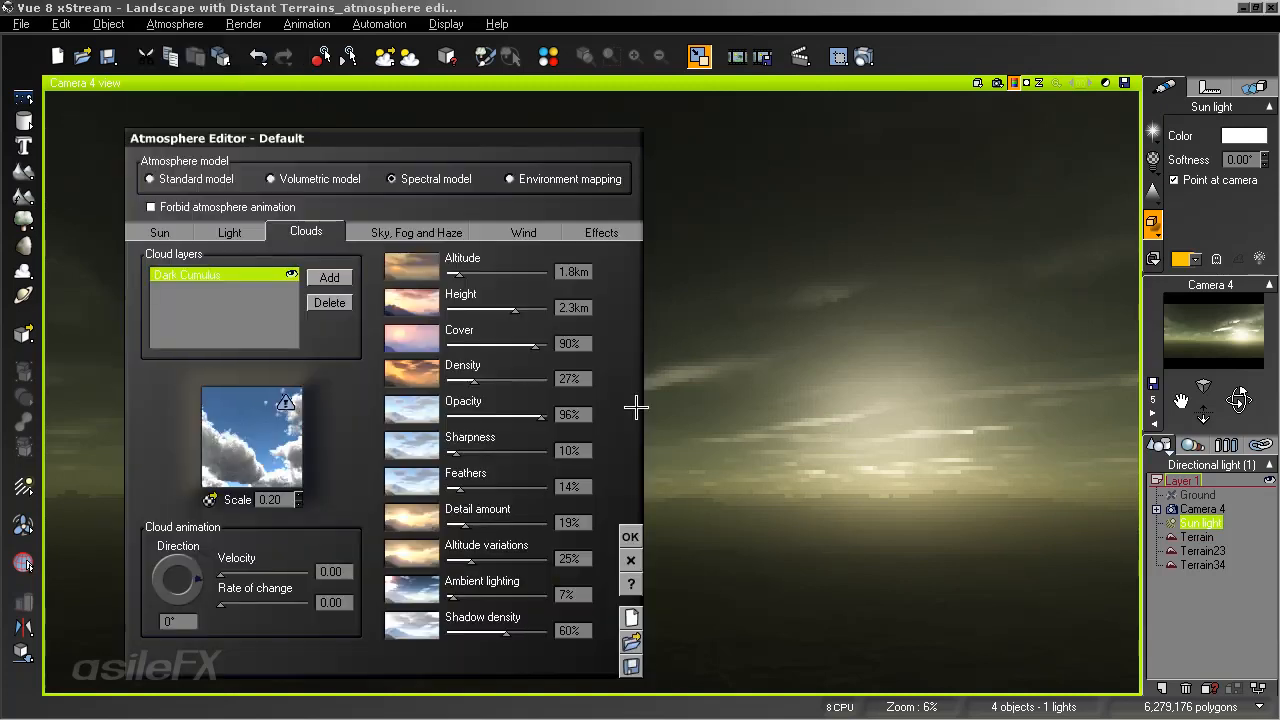
left_click_drag(455, 452, 493, 452)
left_click(630, 536)
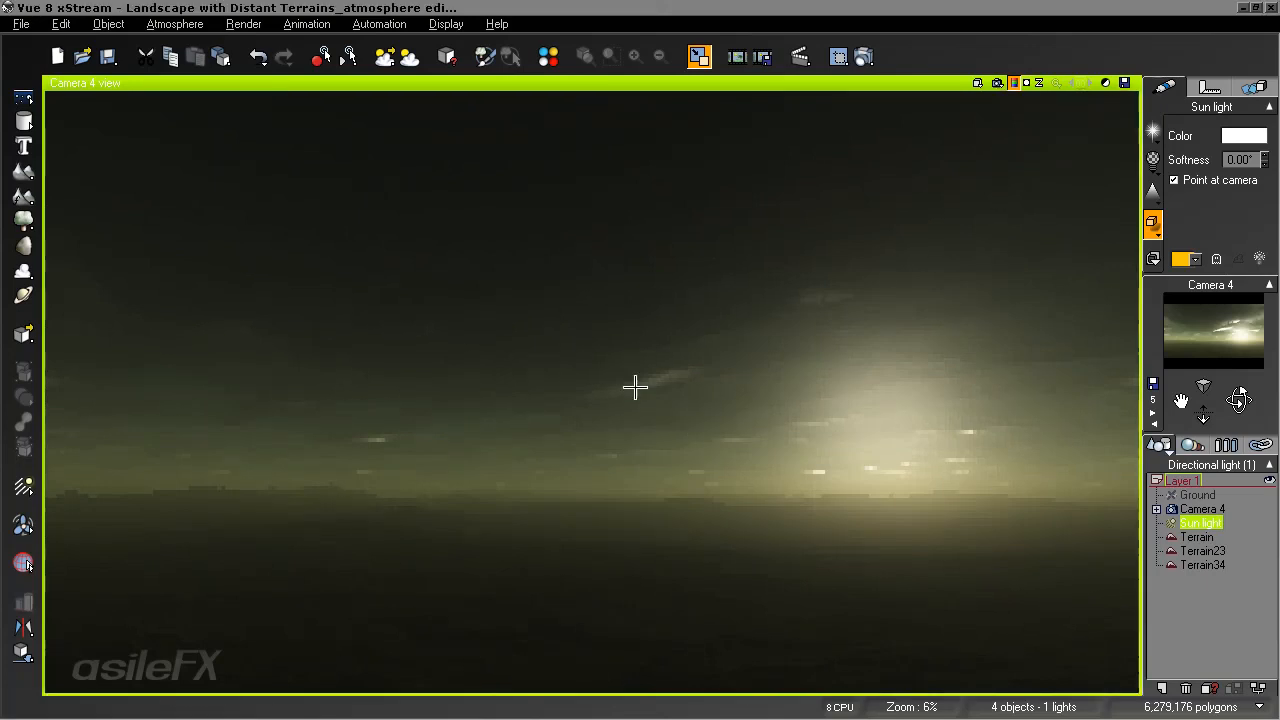
Check the Dark Cumulus material, set the layer's height to 3km and cover to 75%, and adjust its shadow density
left_click(172, 26)
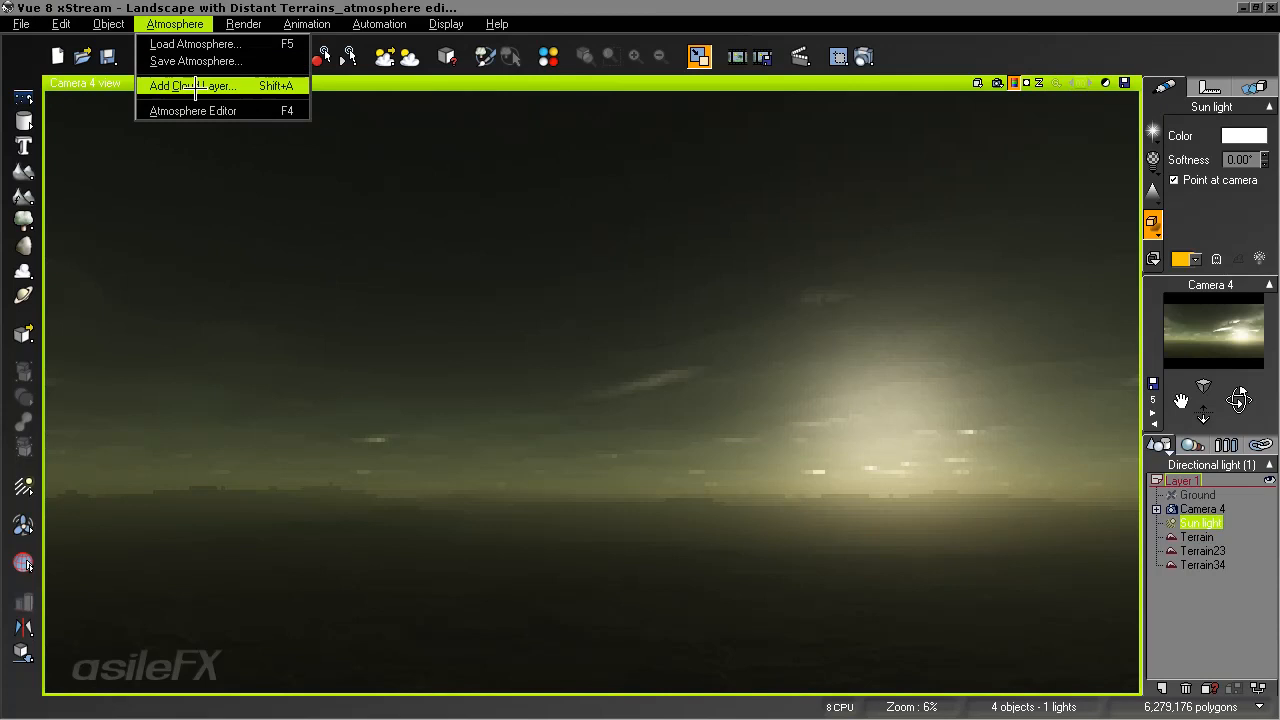
left_click(200, 106)
right_click(273, 418)
left_click(274, 425)
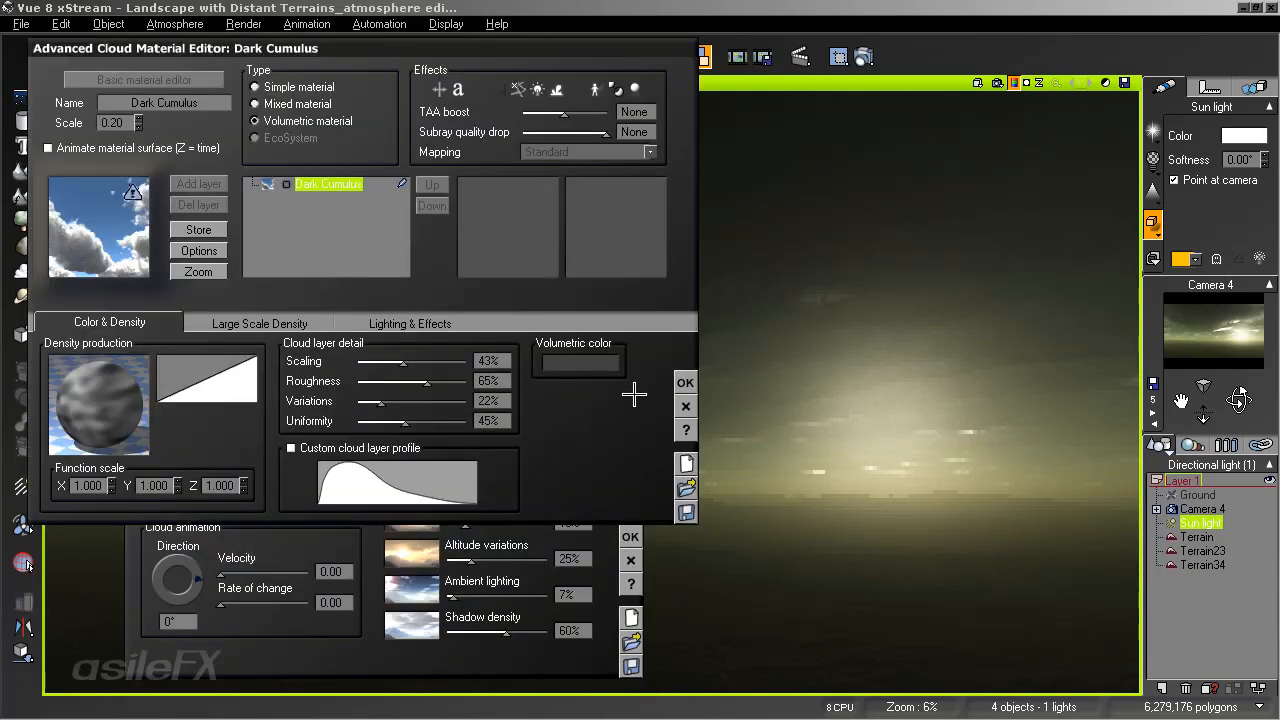
left_click(685, 382)
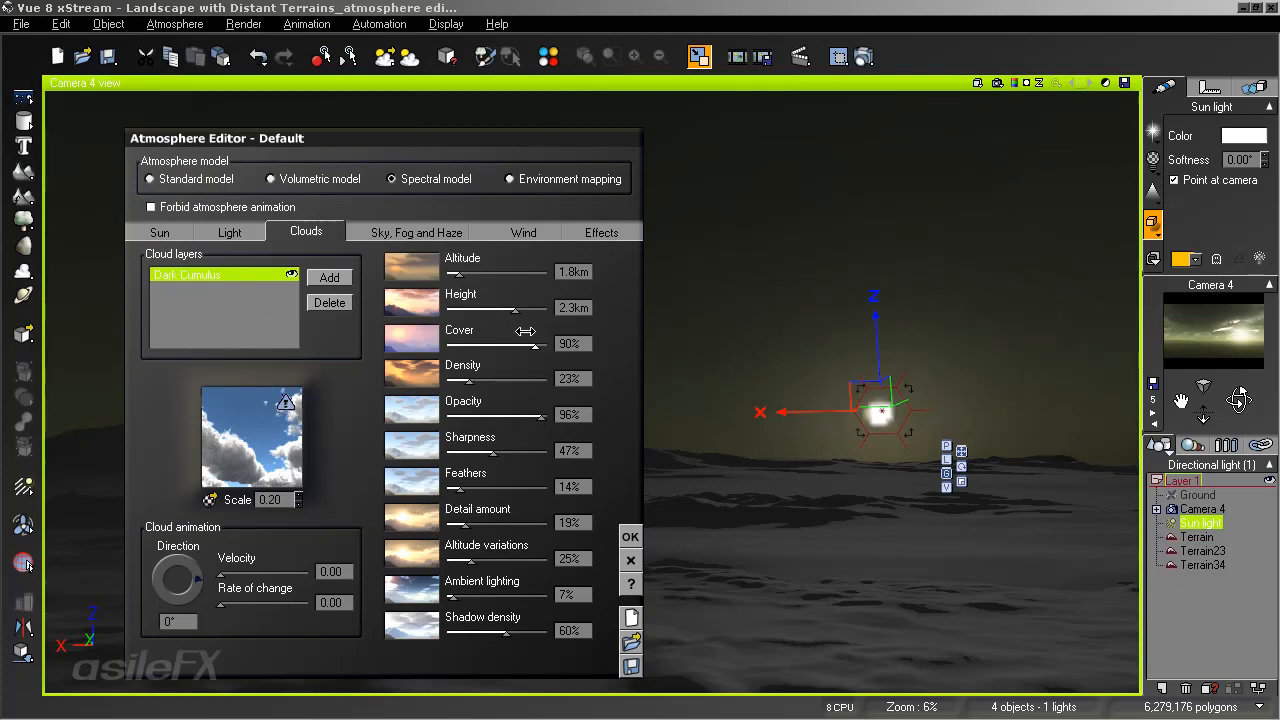
left_click_drag(516, 305, 520, 344)
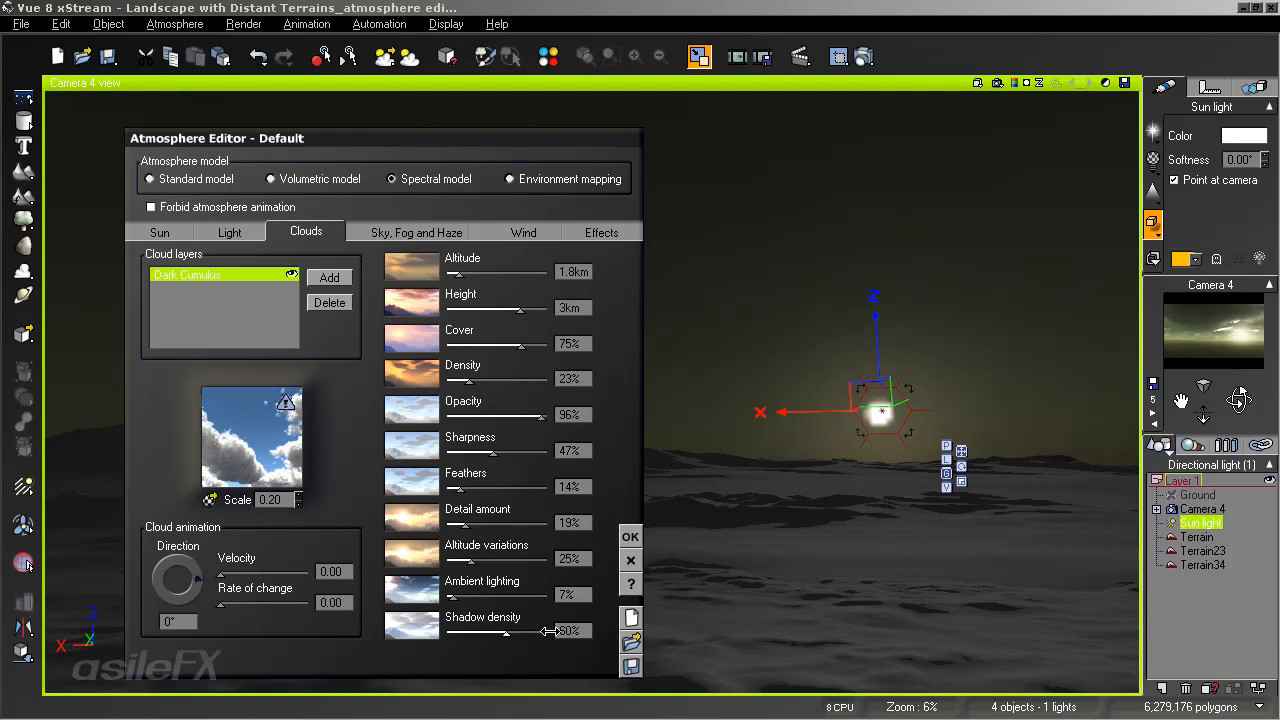
left_click_drag(549, 631, 537, 631)
left_click(630, 536)
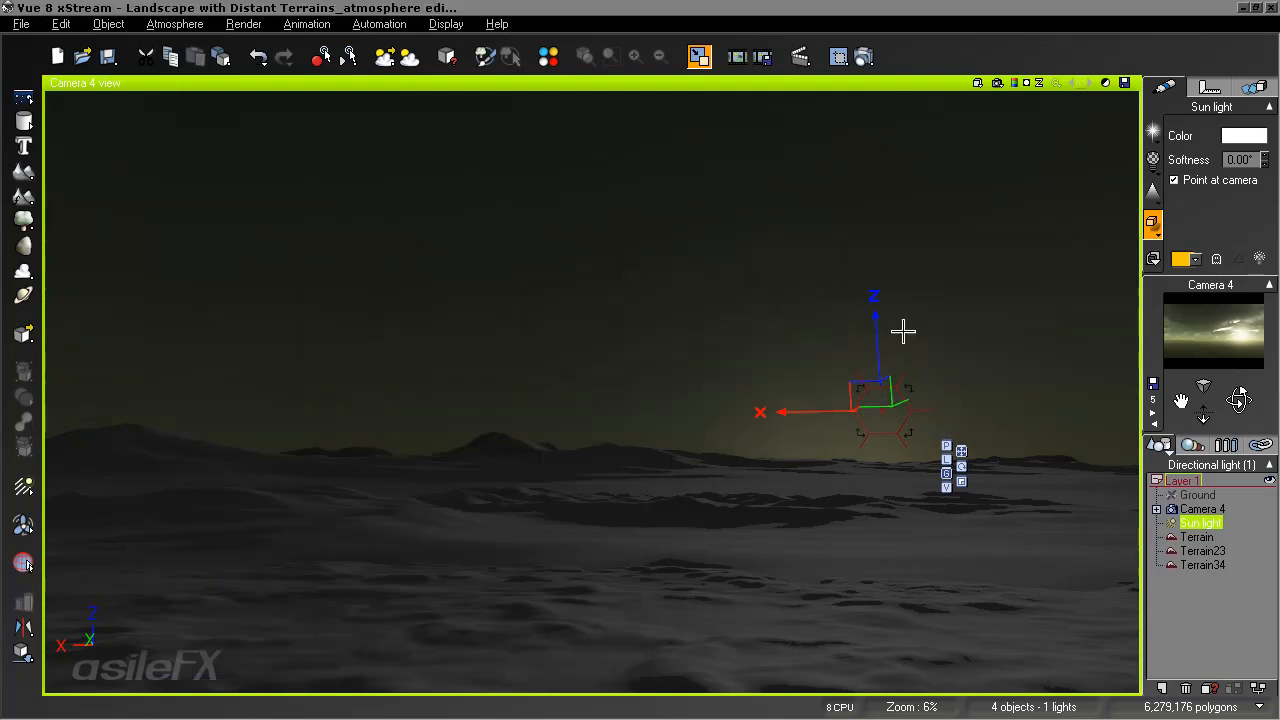
Set the uniformity of the Dark Cumulus cloud material to 33%, apply the atmosphere and render the camera view
left_click(997, 83)
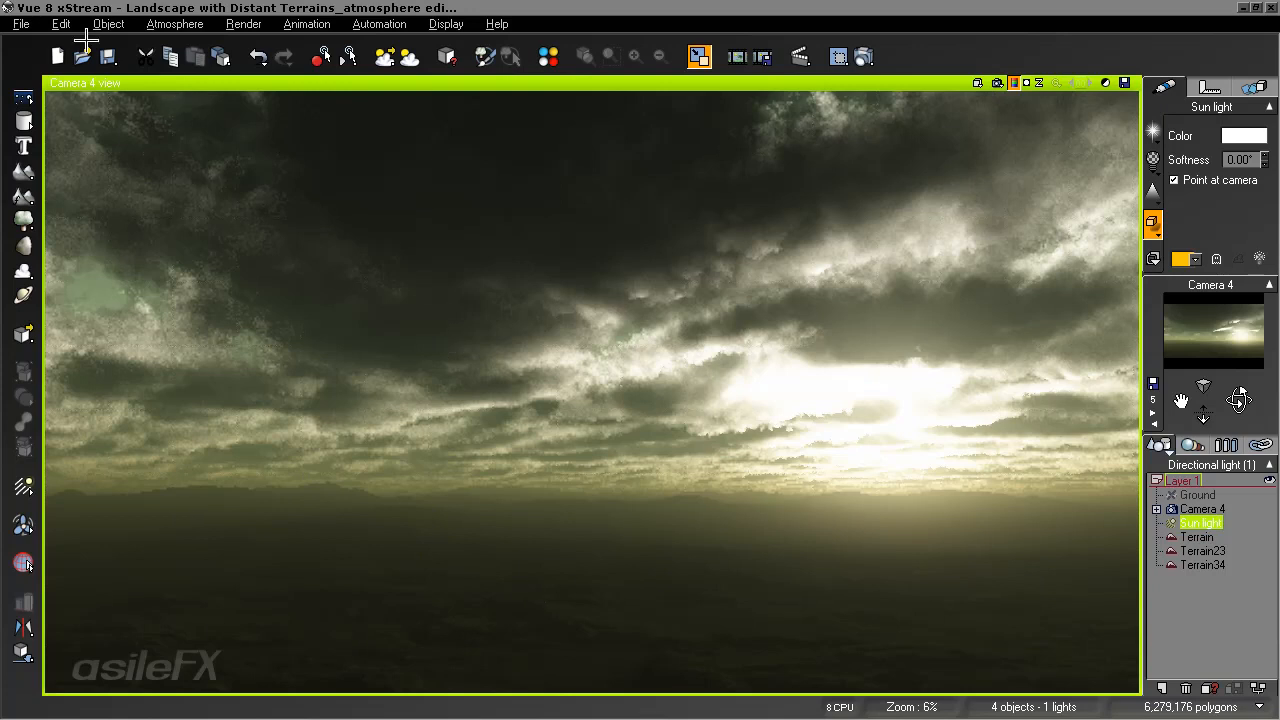
left_click(160, 24)
left_click(182, 106)
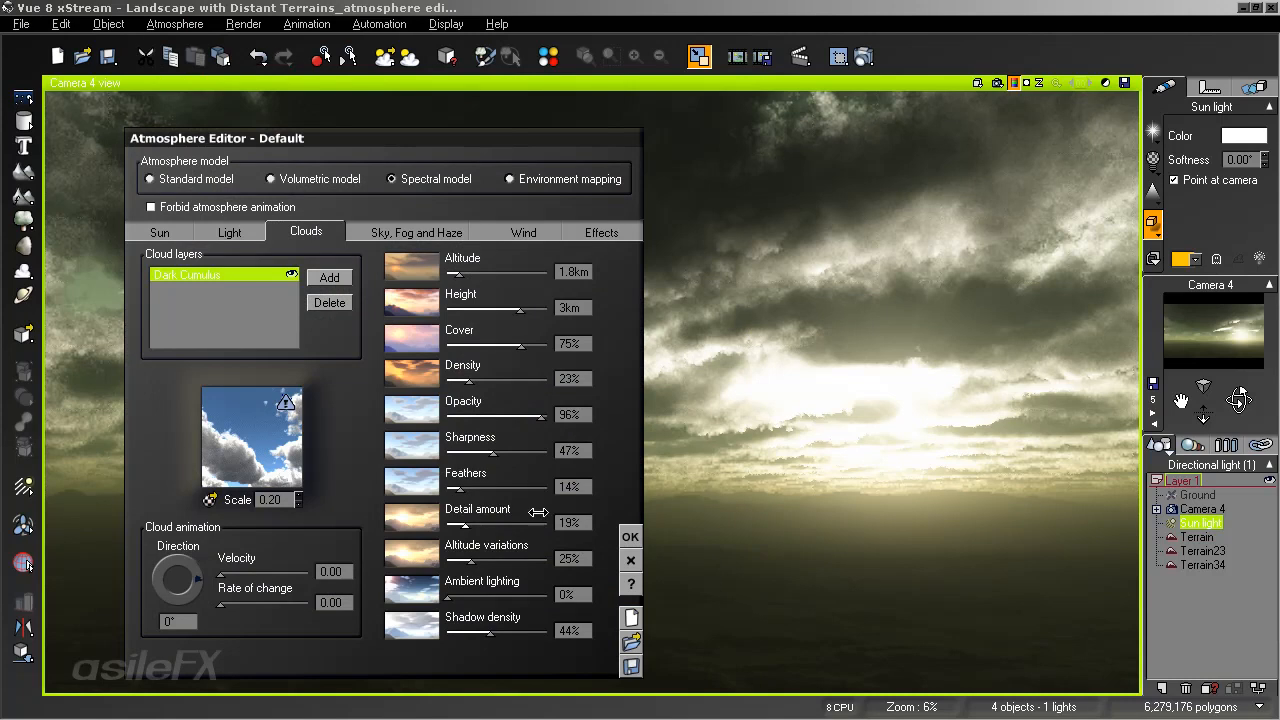
right_click(275, 423)
left_click(304, 430)
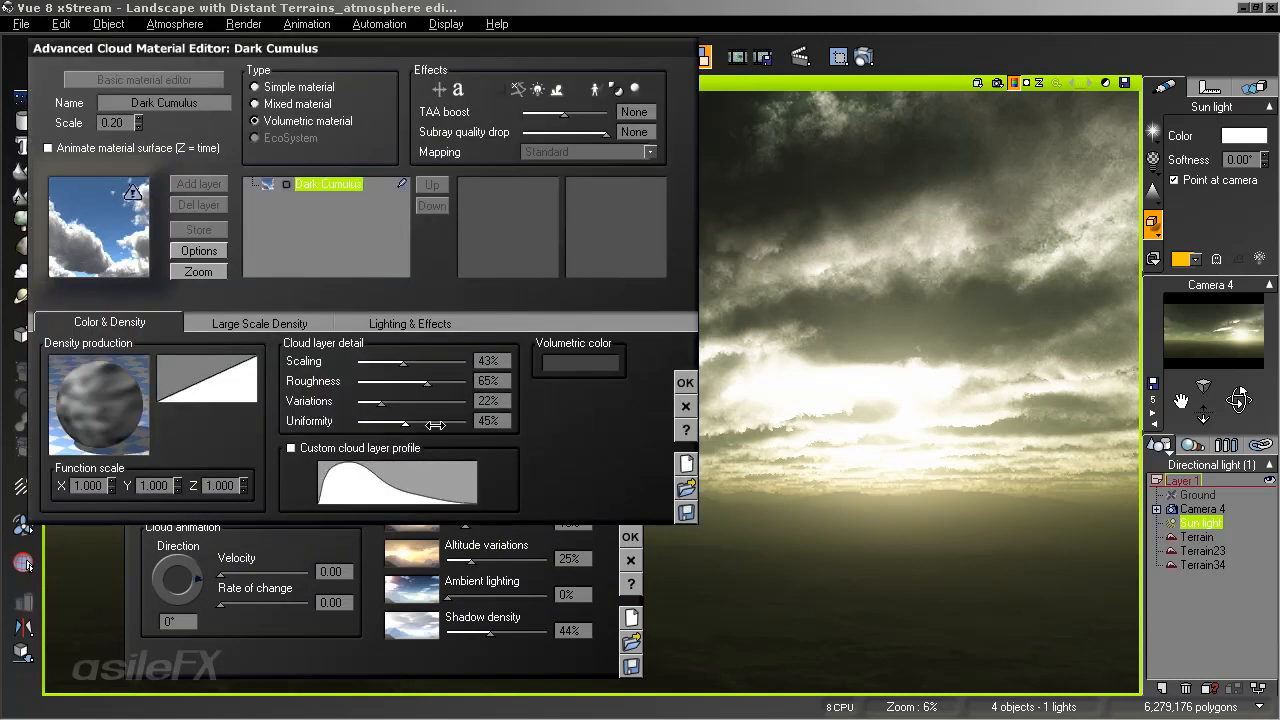
left_click_drag(428, 421, 422, 421)
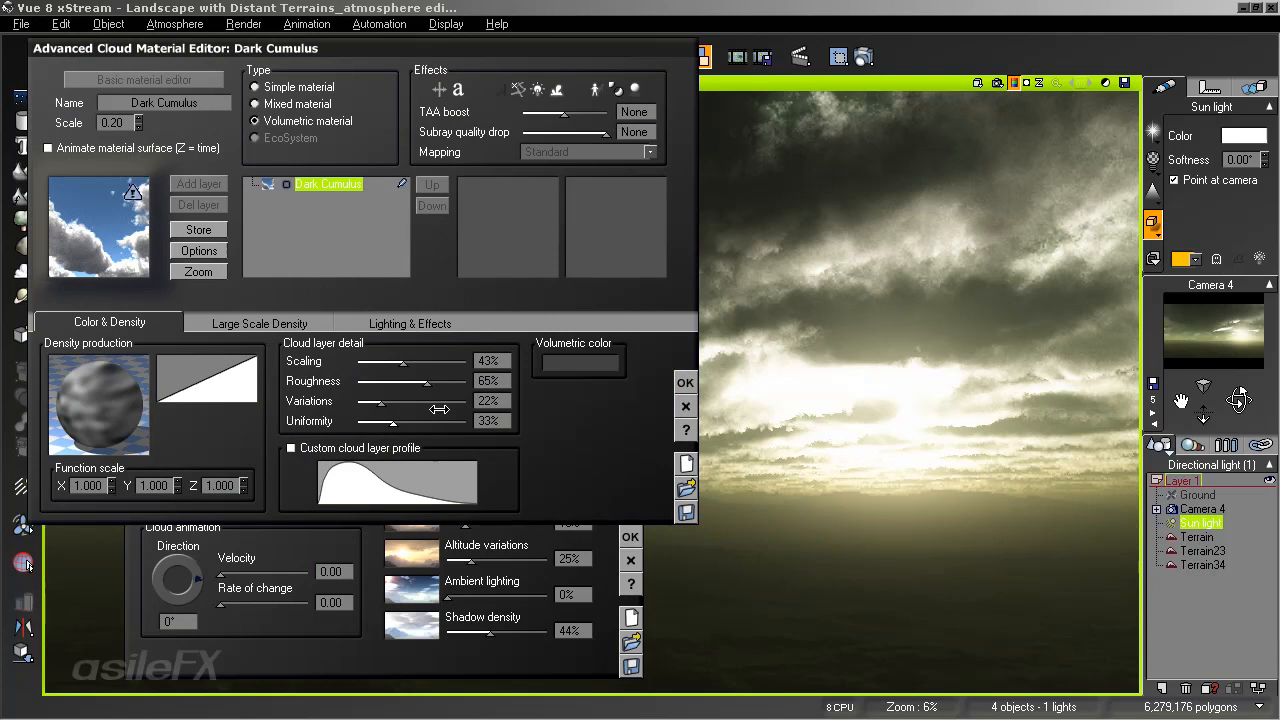
left_click(684, 381)
left_click(684, 381)
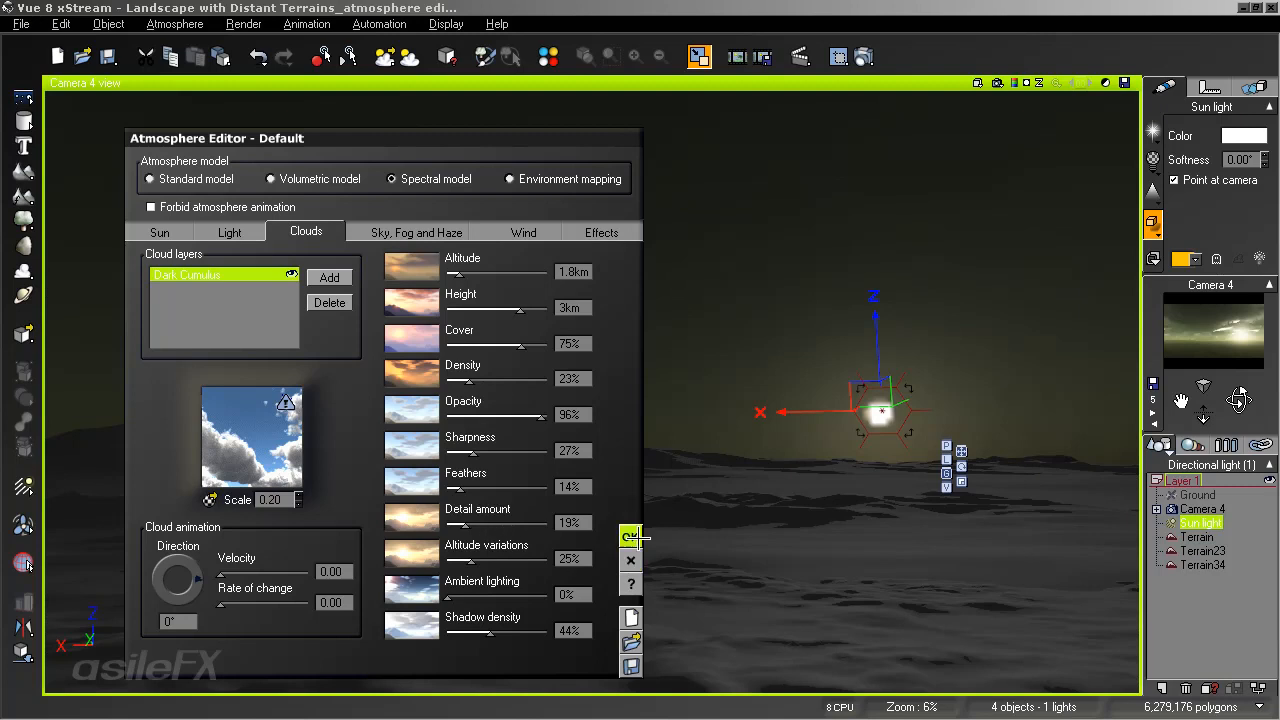
left_click(631, 537)
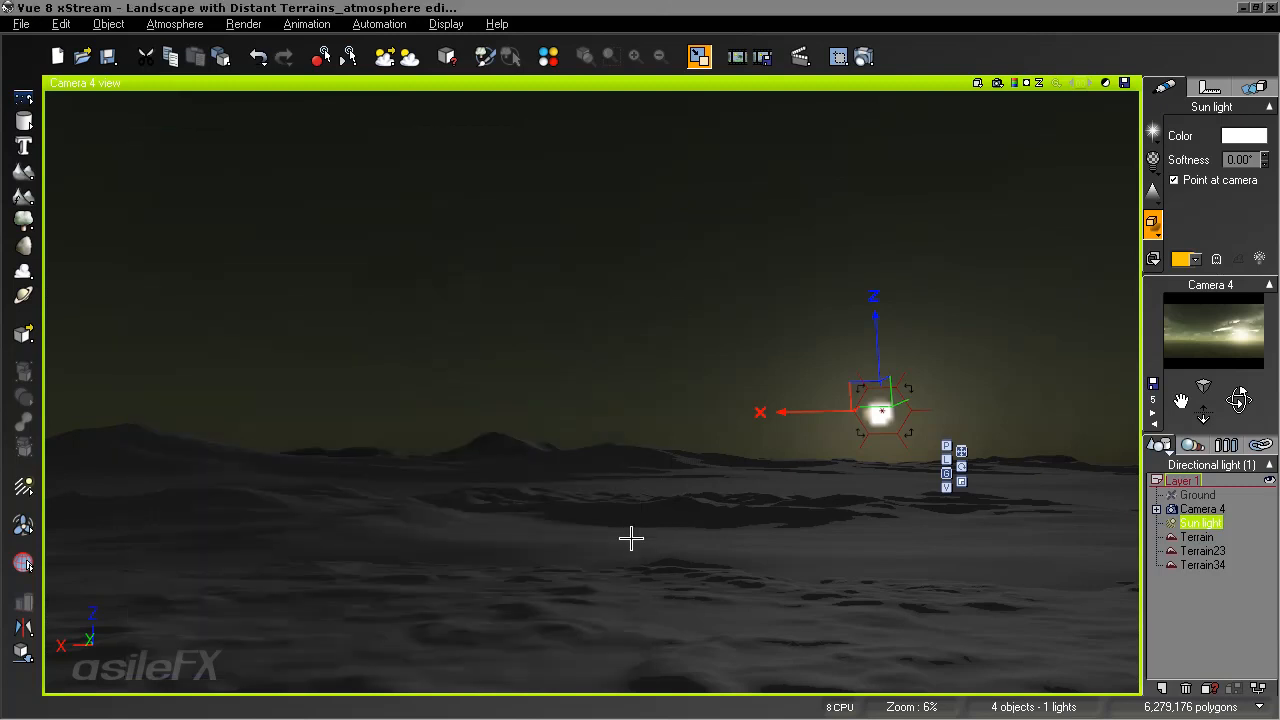
left_click(998, 84)
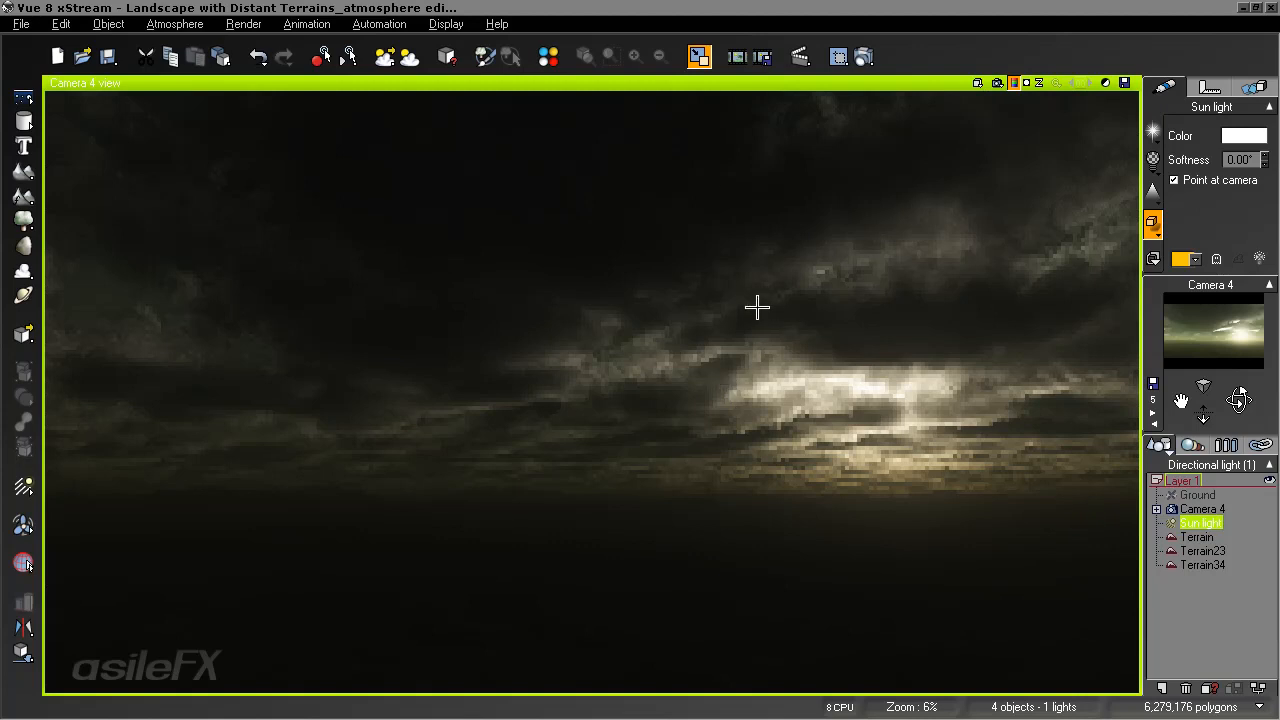
Set the atmosphere's decay amount to 93% and its sky ground density to 68%
left_click(200, 23)
left_click(206, 109)
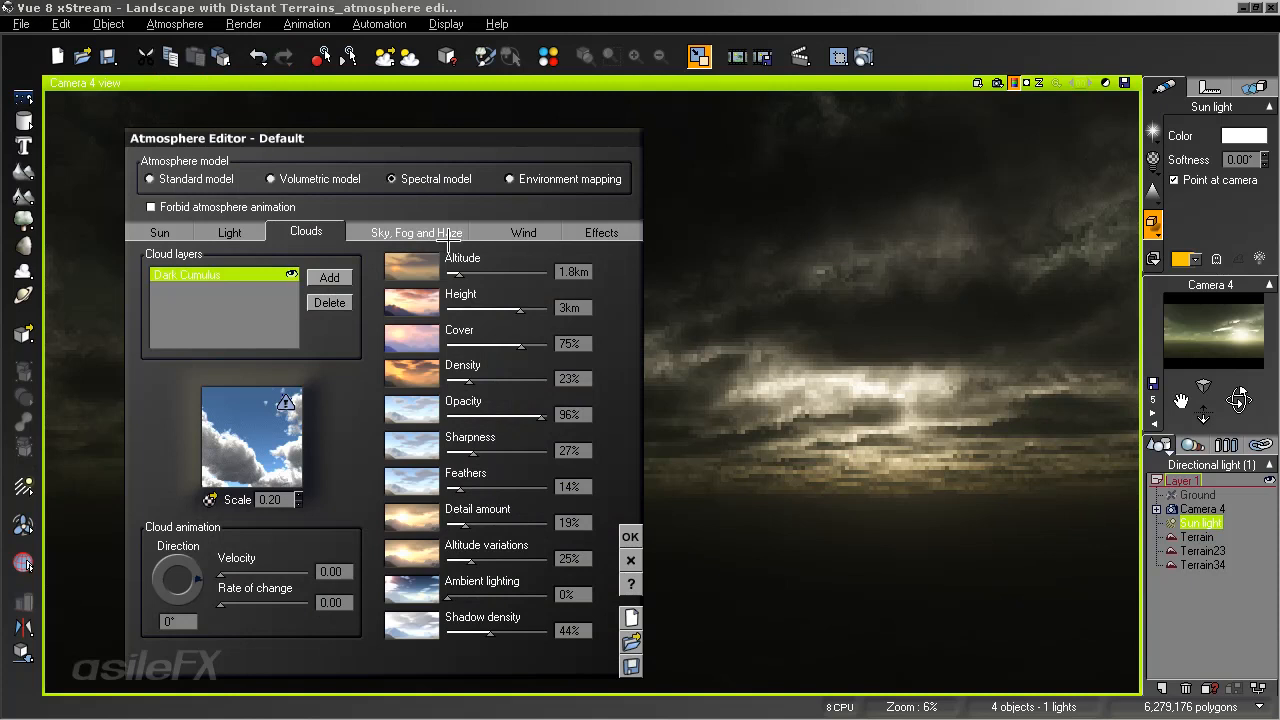
left_click(416, 232)
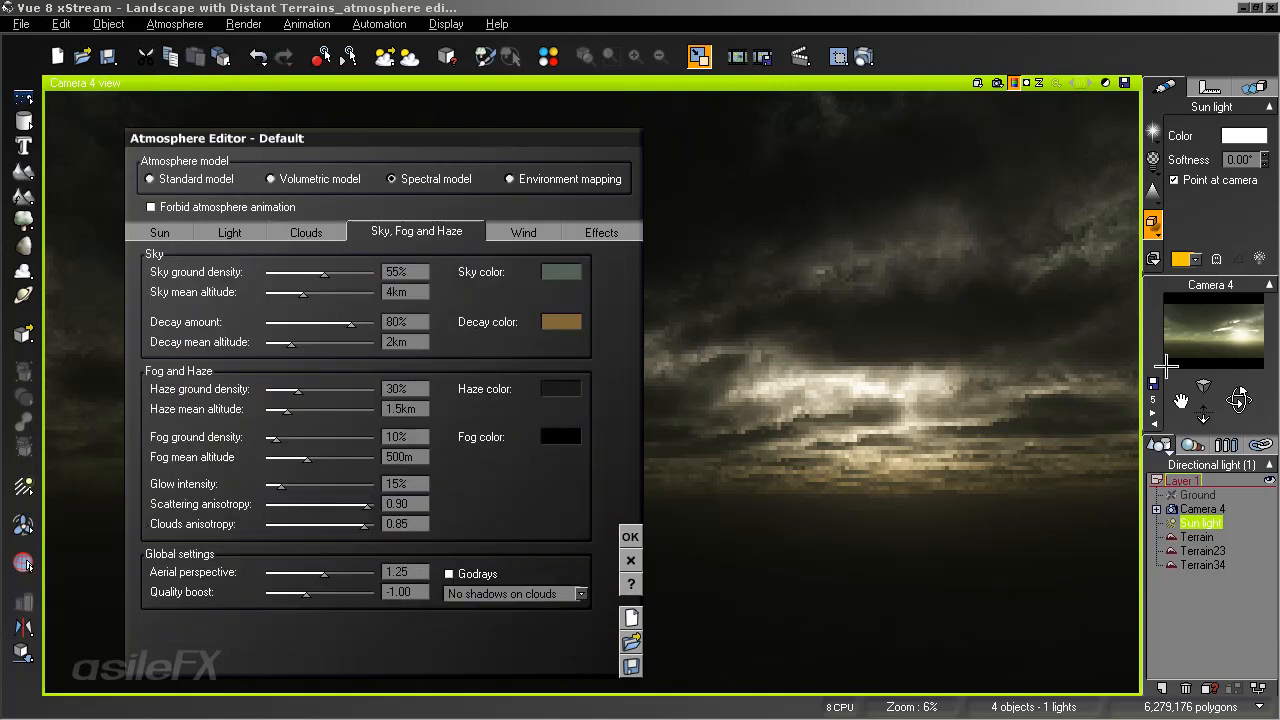
left_click_drag(345, 318, 361, 318)
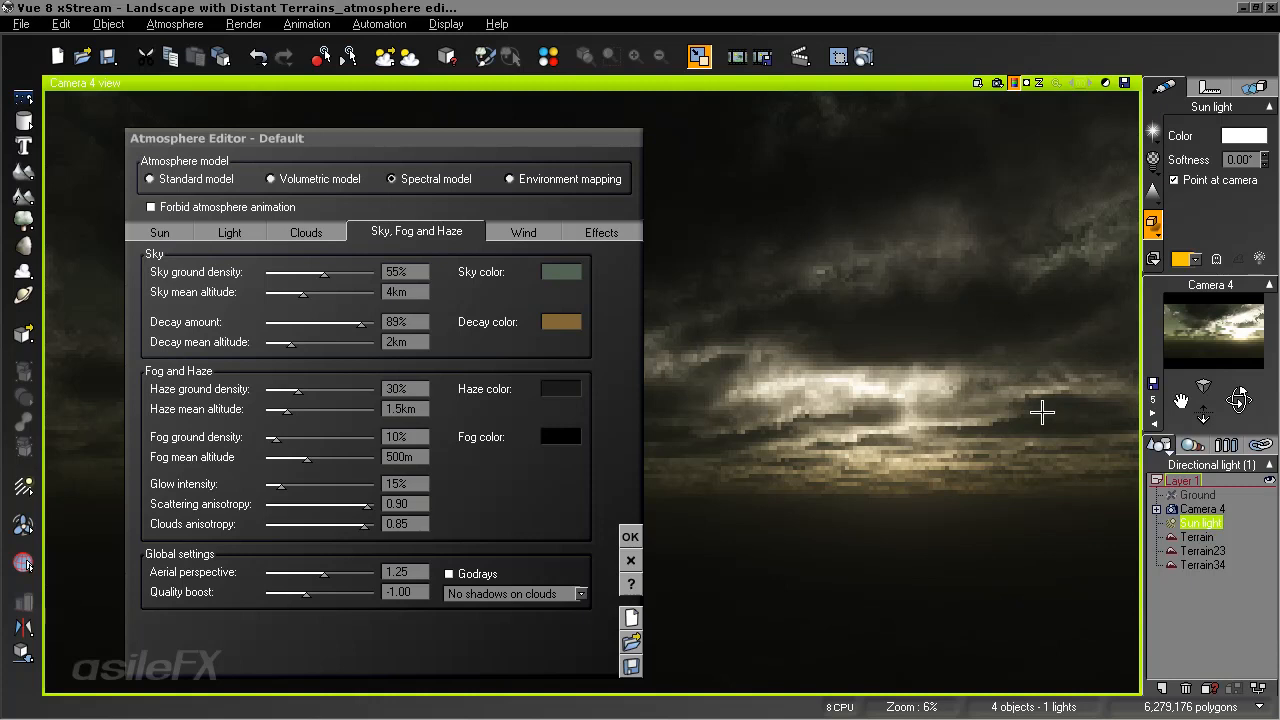
left_click_drag(365, 322, 379, 321)
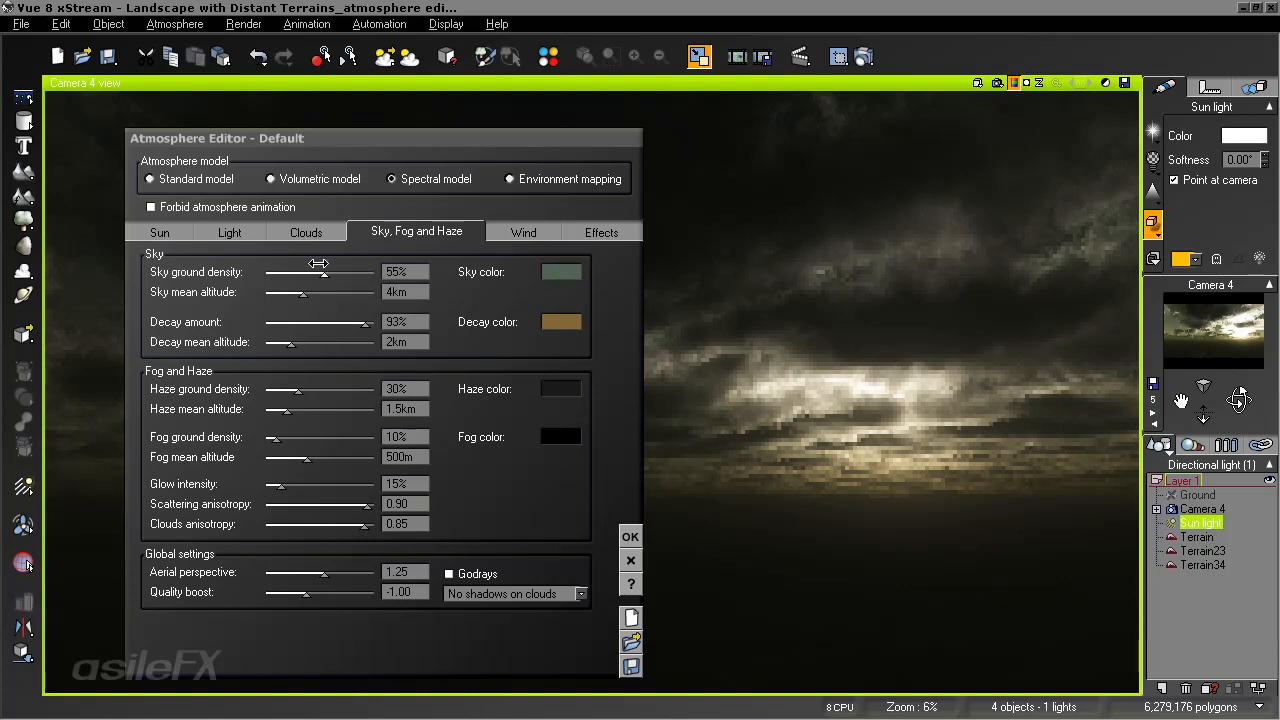
left_click_drag(323, 272, 338, 272)
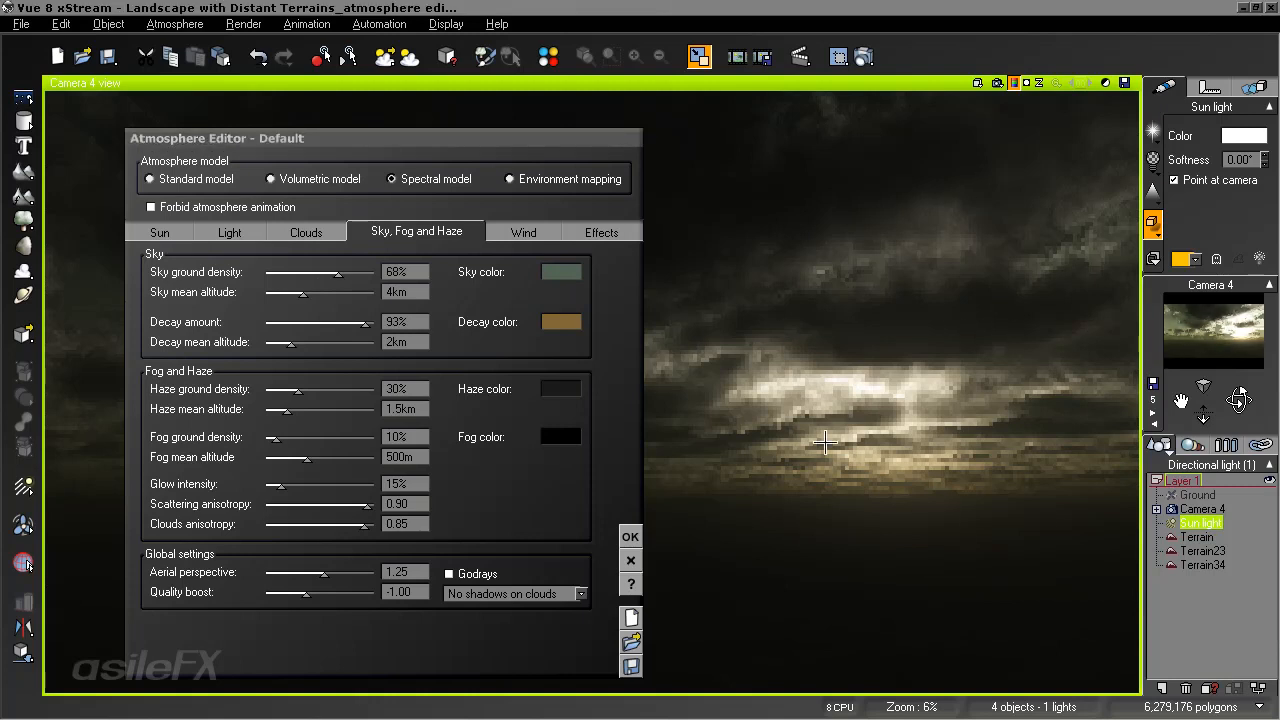
Set the haze ground density to 56% and haze mean altitude to 4km, and render the camera view with the applied atmosphere
left_click_drag(314, 382, 323, 383)
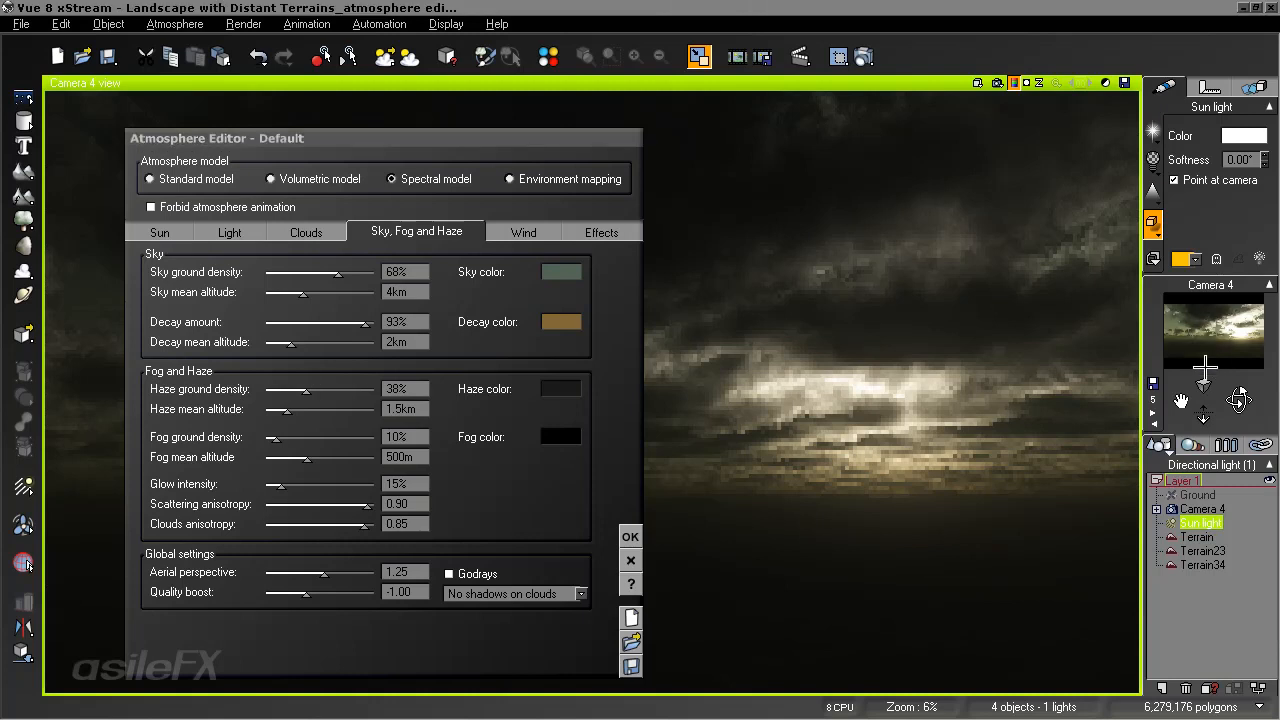
left_click_drag(305, 389, 324, 389)
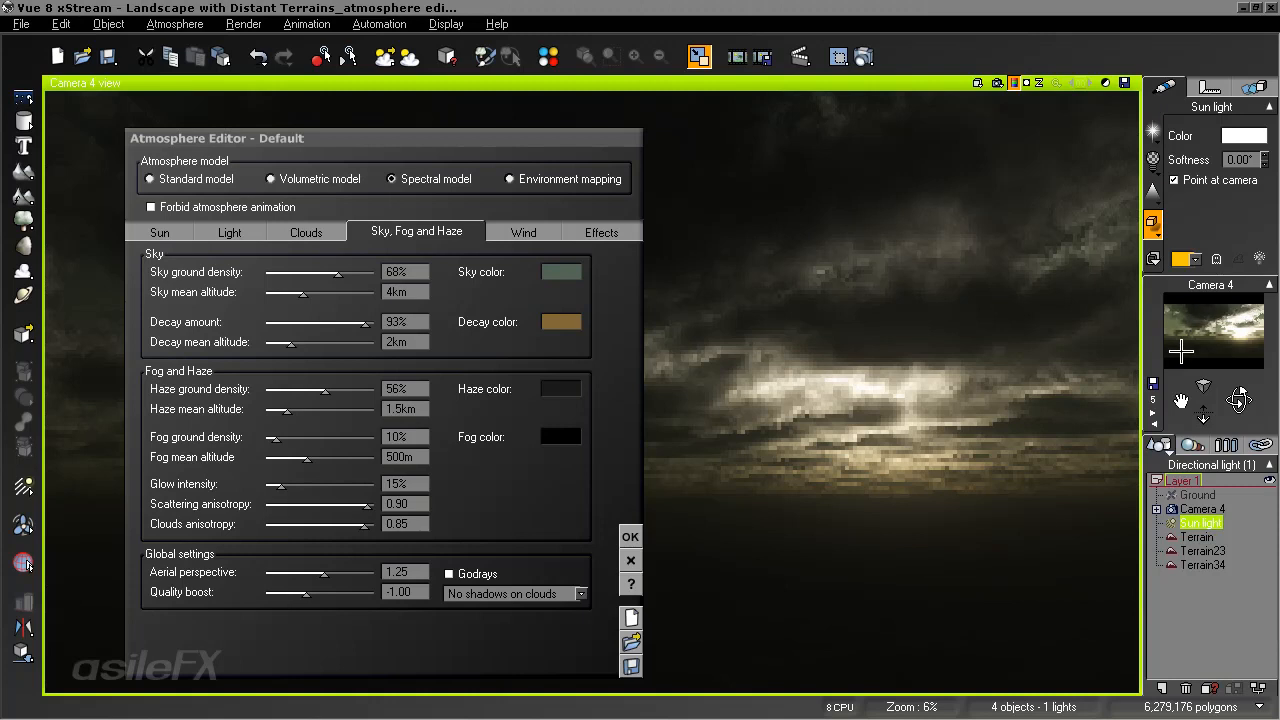
left_click(404, 410)
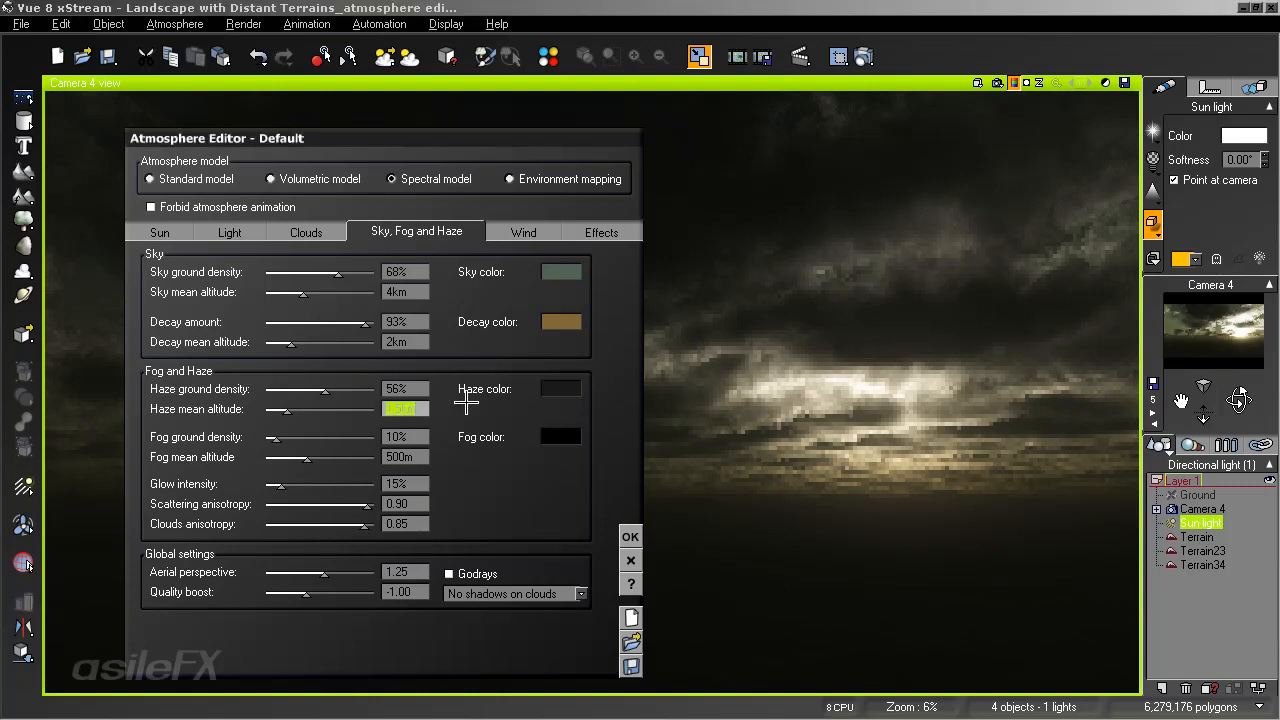
type("4")
type("km")
key("Return")
left_click(1255, 316)
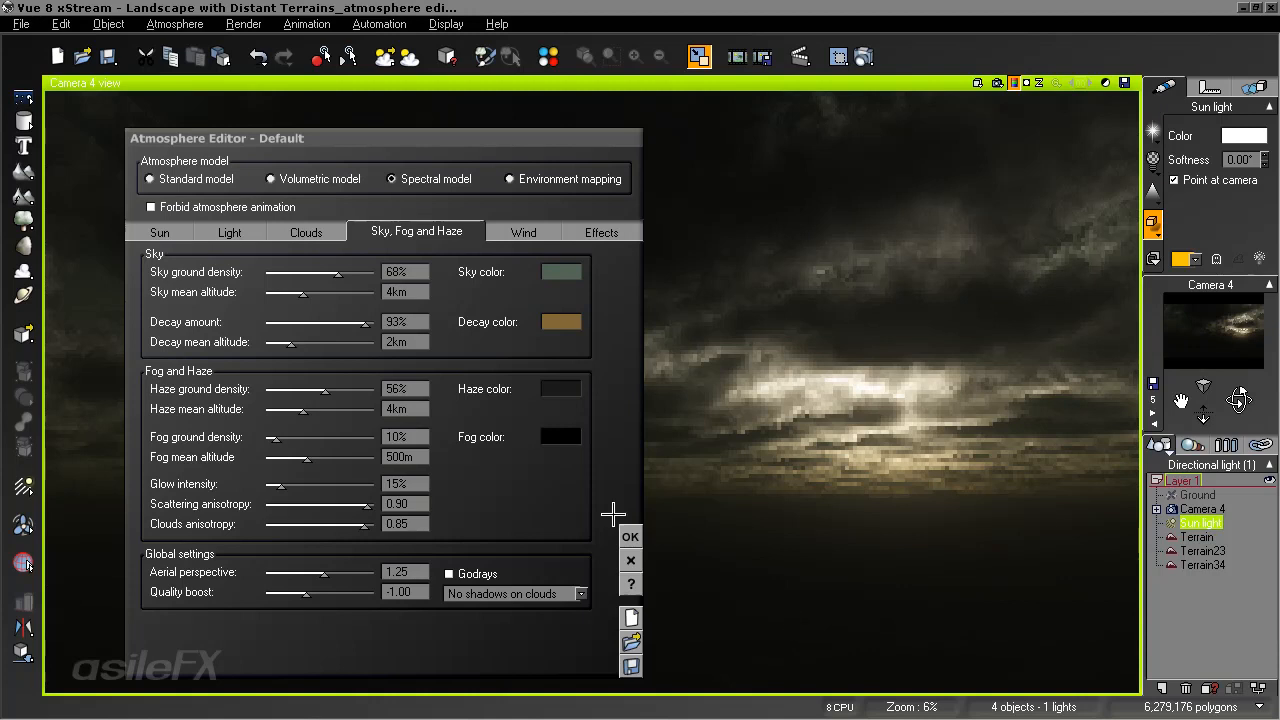
left_click(629, 535)
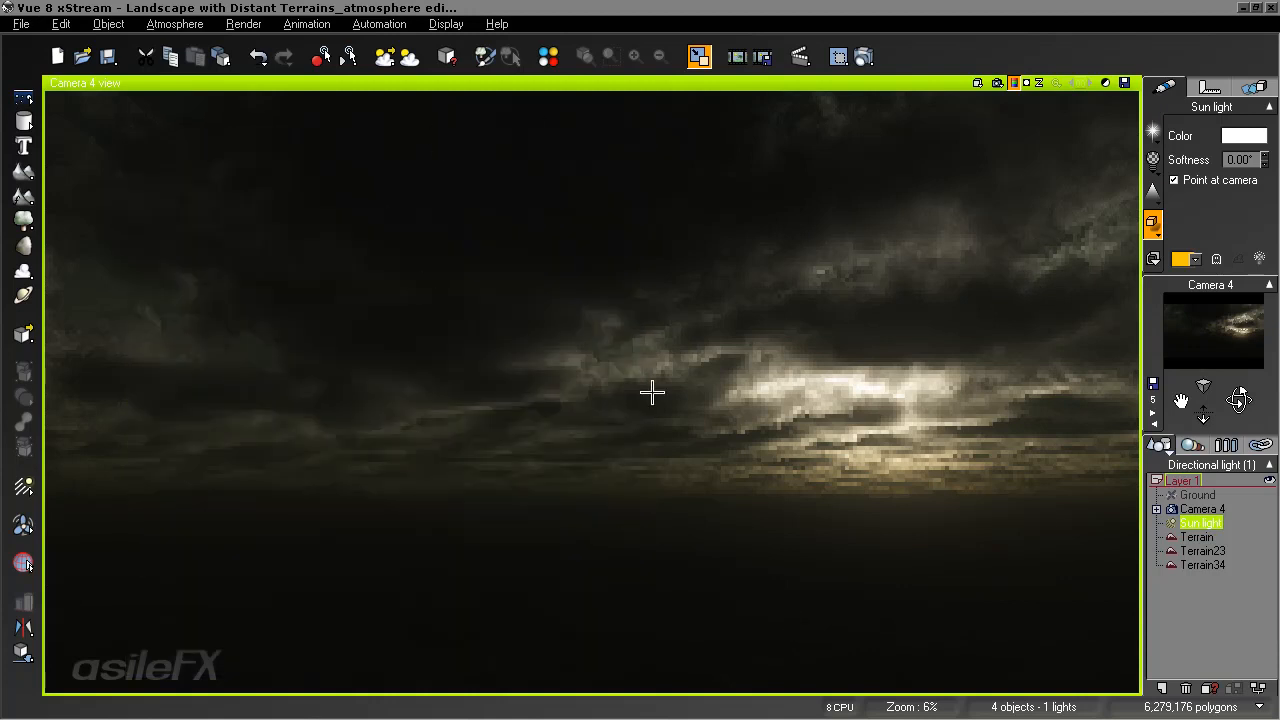
left_click(998, 83)
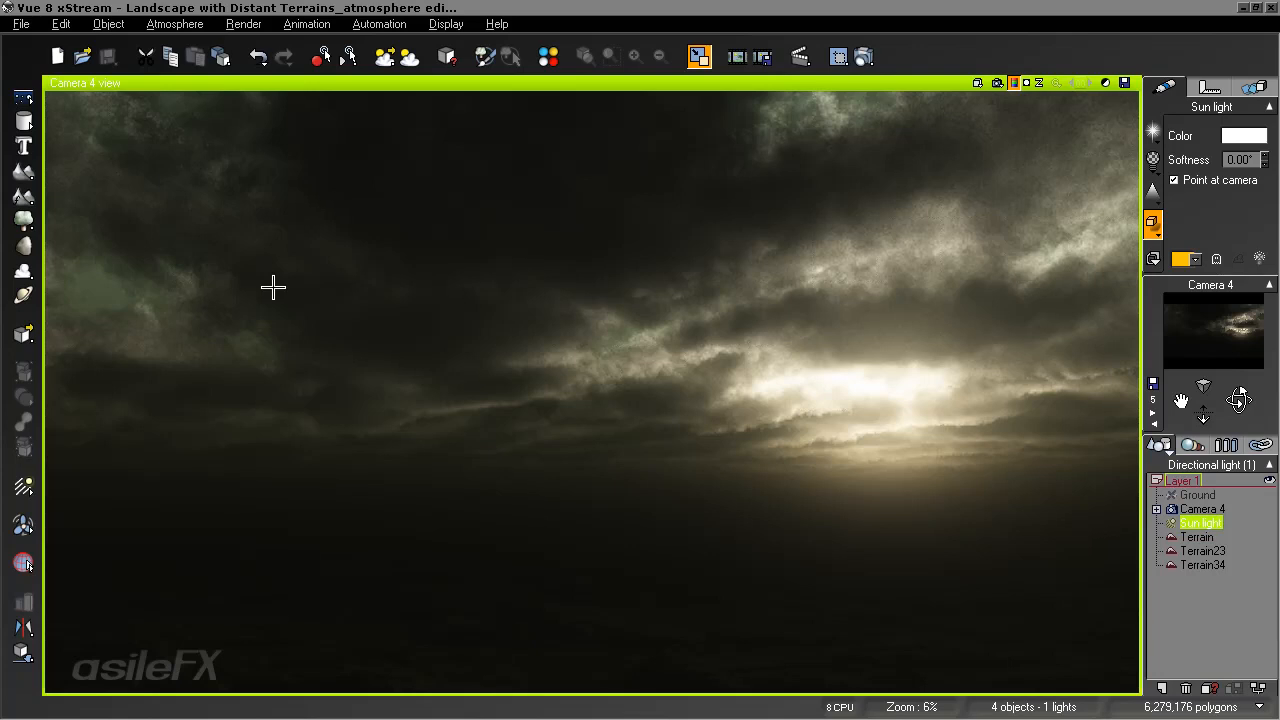
Steepen the Dark Cumulus material's density filter with keypoints at about X -0.5, Y -1 and X 0.51, Y 1
left_click(174, 24)
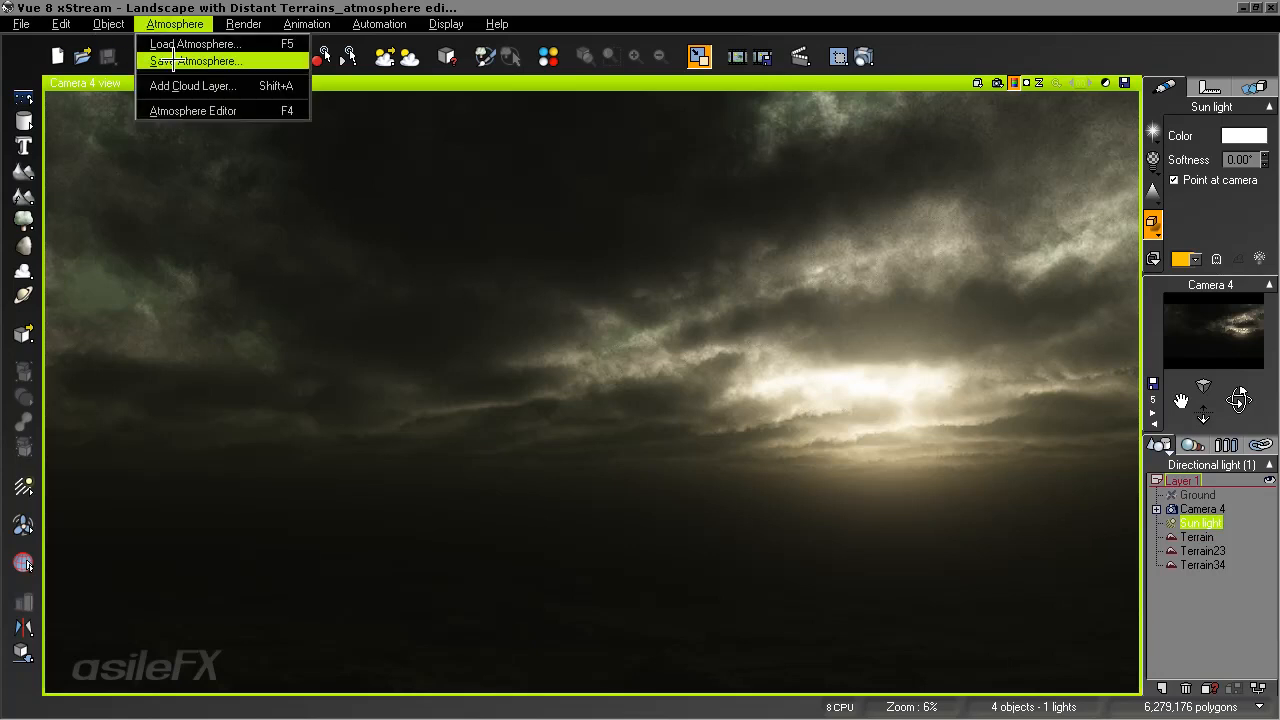
left_click(182, 110)
left_click(327, 232)
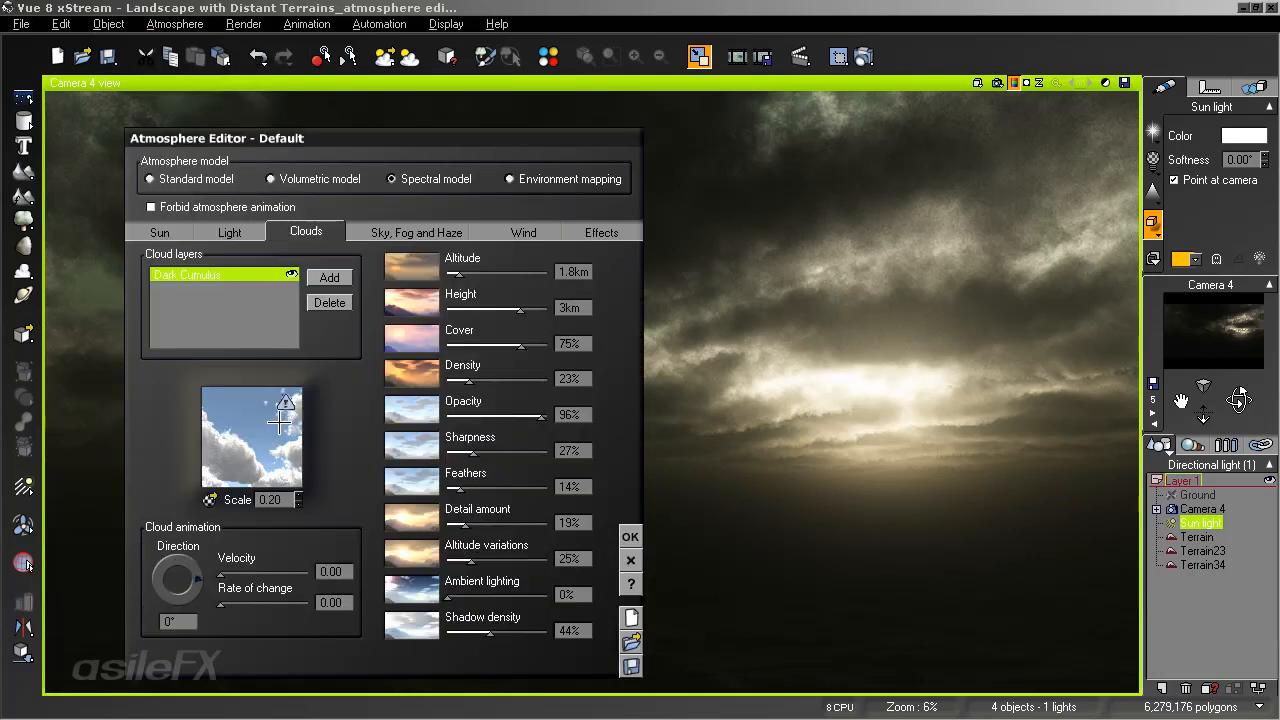
right_click(266, 446)
left_click(290, 452)
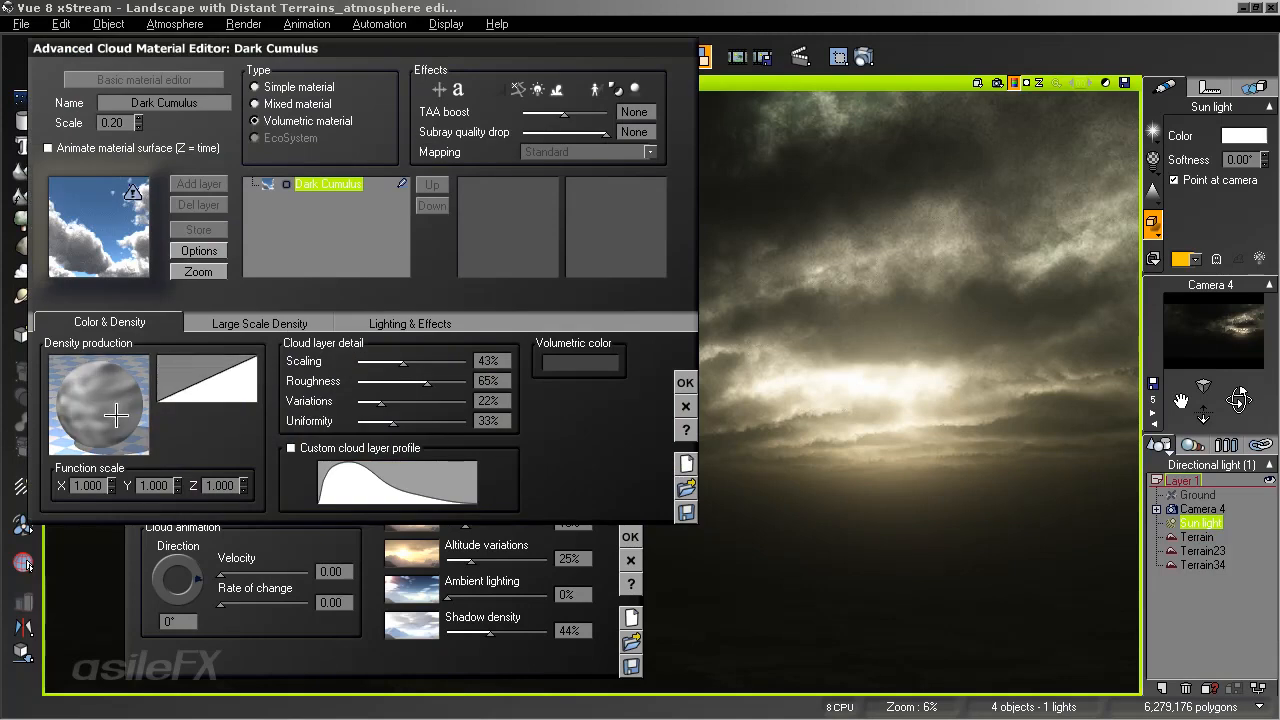
right_click(200, 378)
left_click(228, 392)
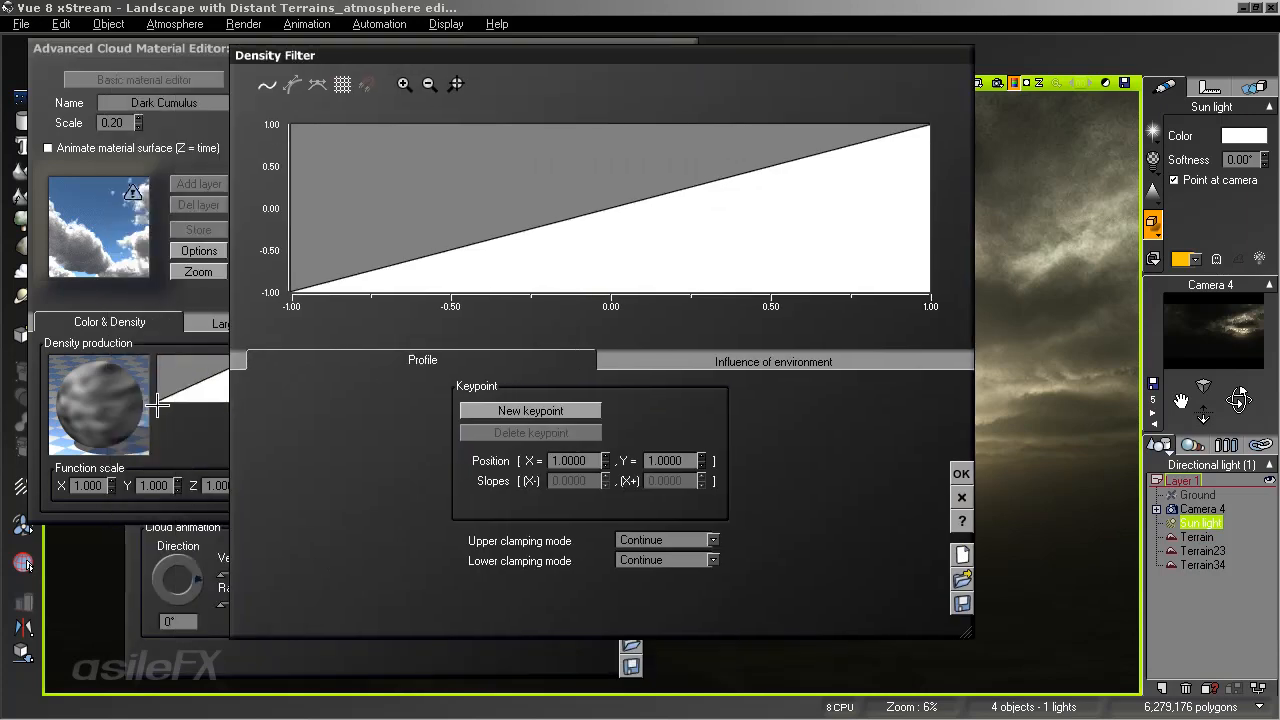
left_click(460, 274)
left_click_drag(467, 273, 454, 291)
left_click(782, 143)
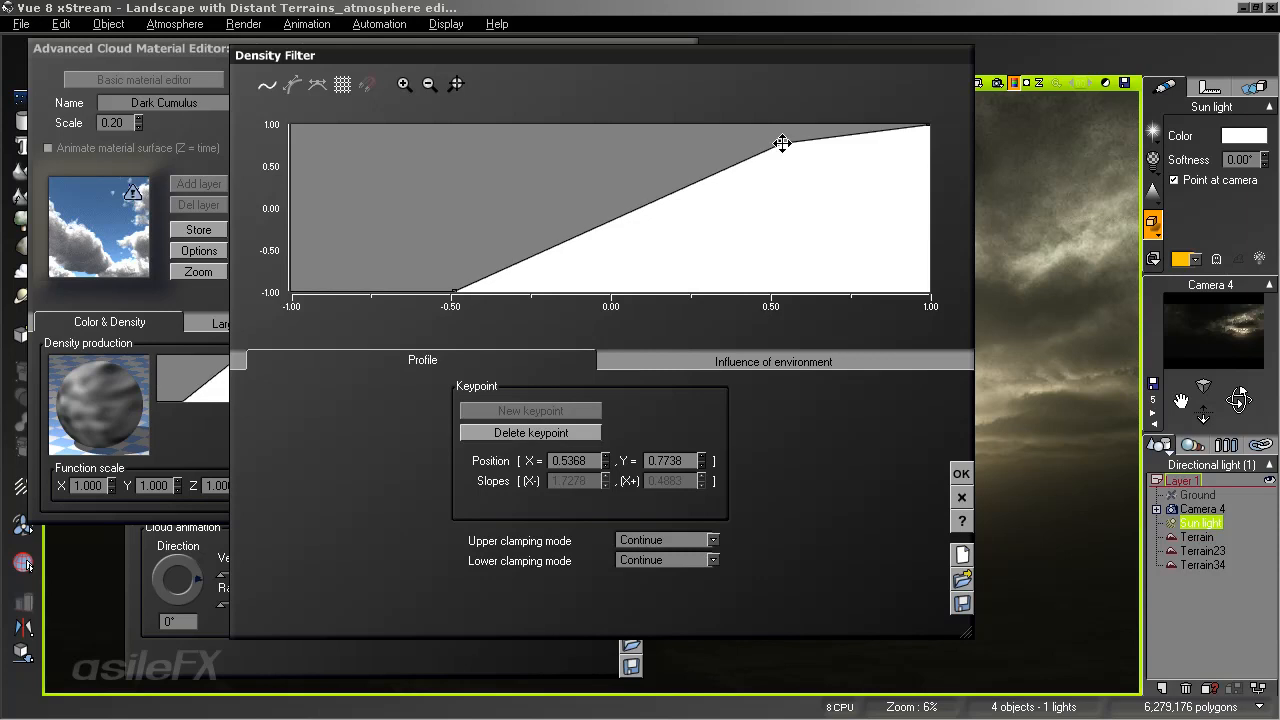
left_click_drag(782, 143, 772, 108)
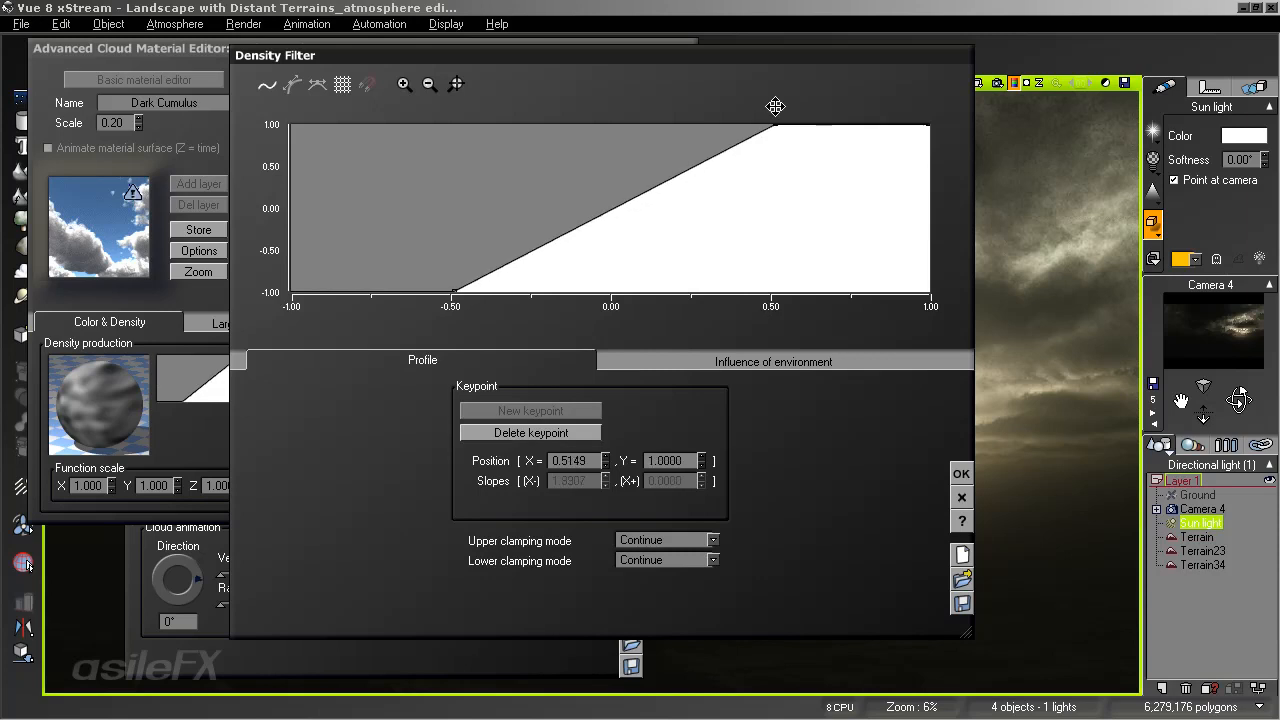
left_click(955, 470)
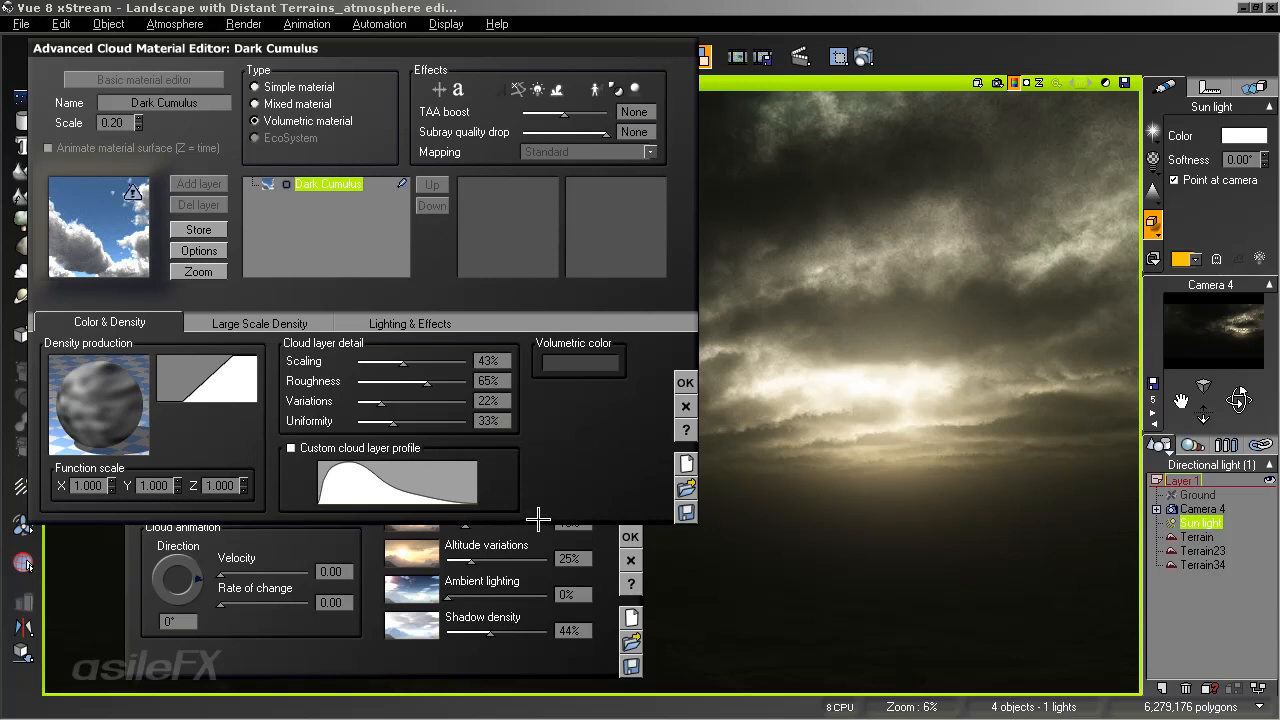
Set the roughness of the Dark Cumulus cloud material to 55%, apply the atmosphere and render the camera view
left_click(492, 378)
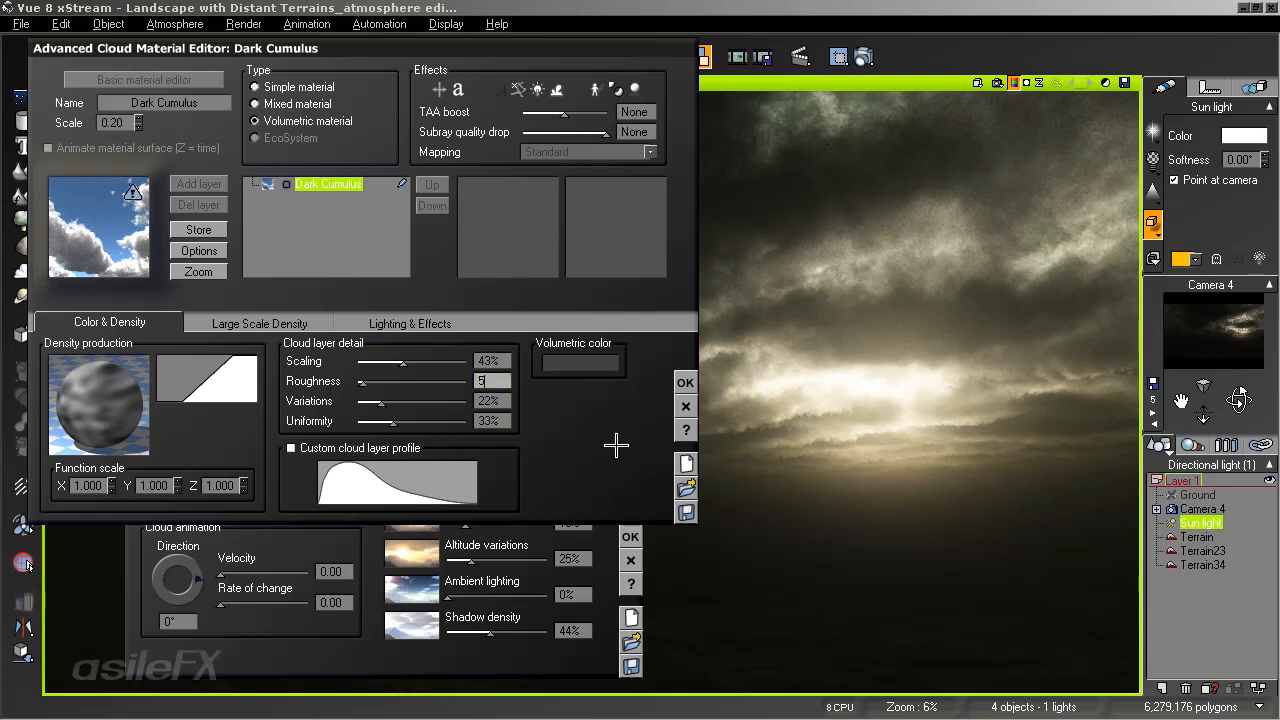
left_click(681, 379)
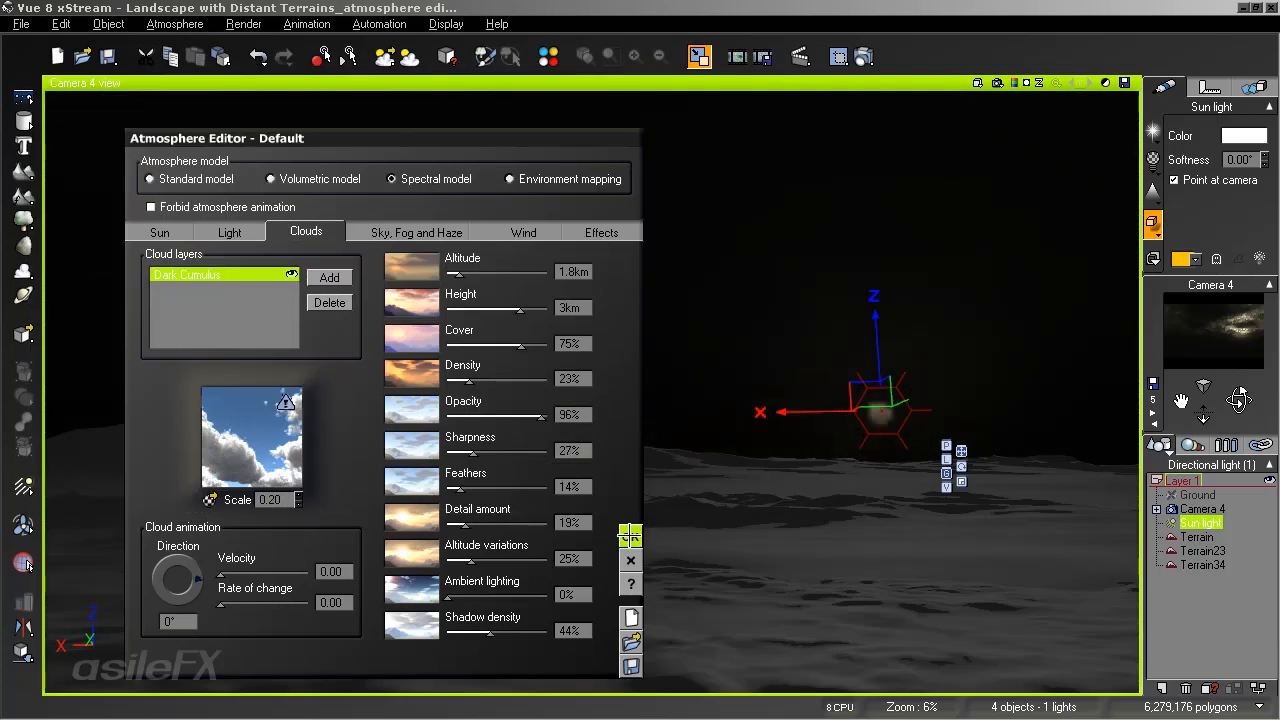
left_click(630, 536)
left_click(1014, 82)
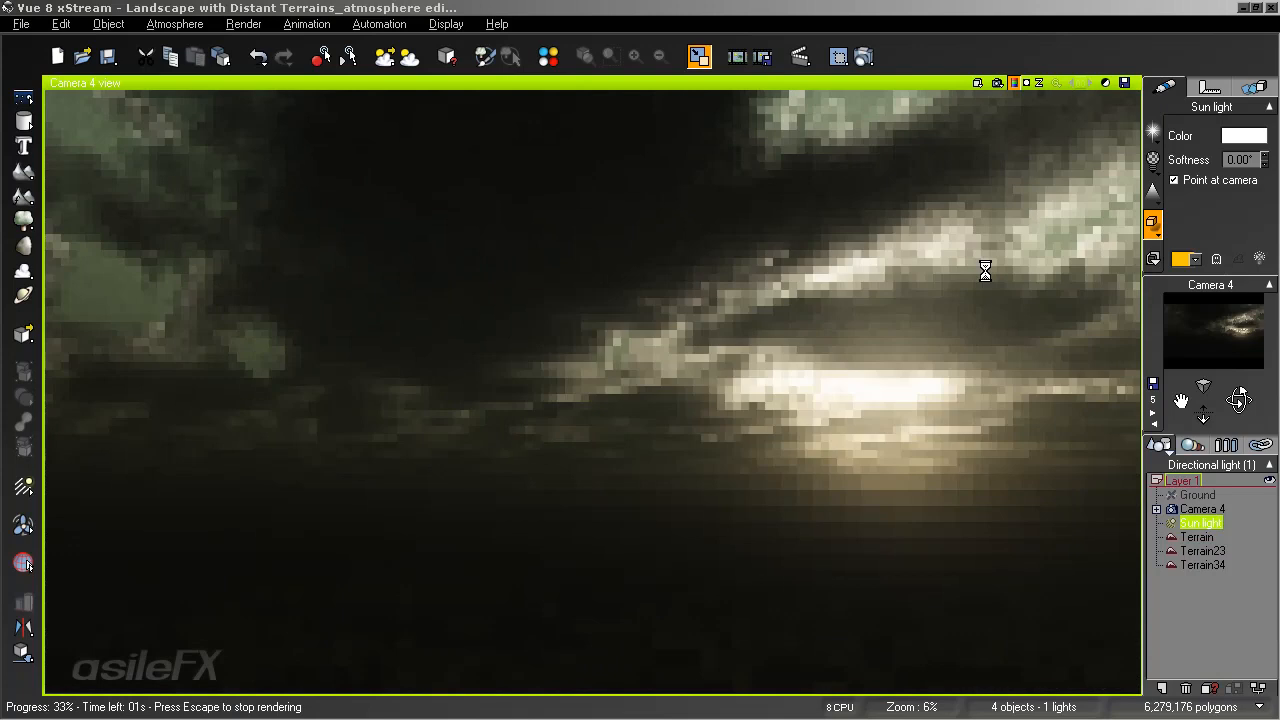
left_click(985, 272)
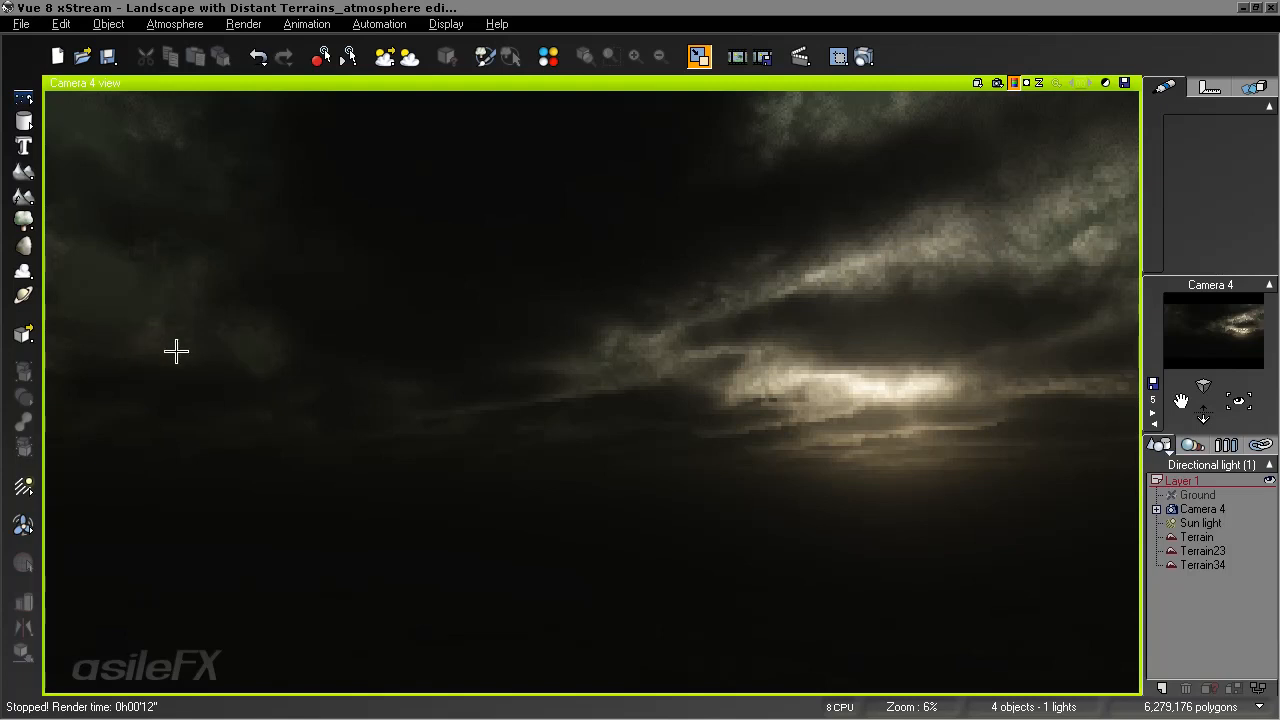
Edit the Z wavelength of the Gradient noise node in the Dark Cumulus density function and apply the atmosphere
left_click(170, 26)
left_click(200, 112)
double_click(235, 445)
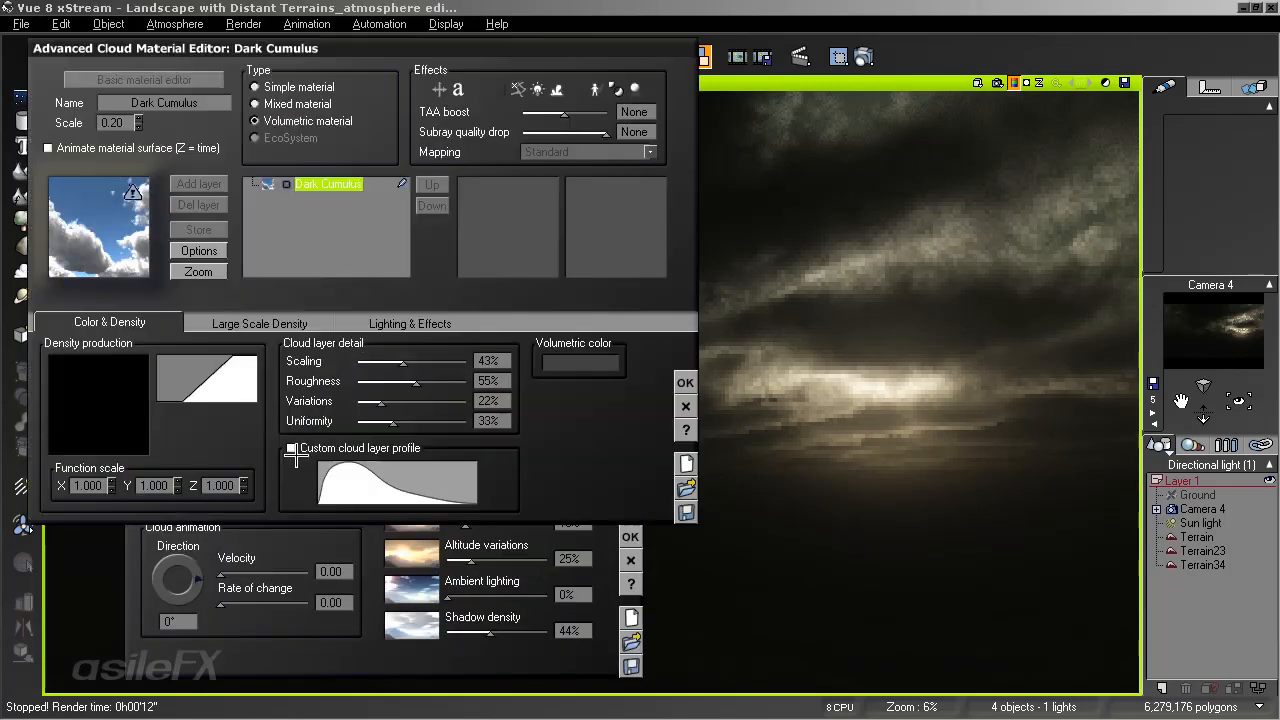
right_click(105, 395)
left_click(135, 401)
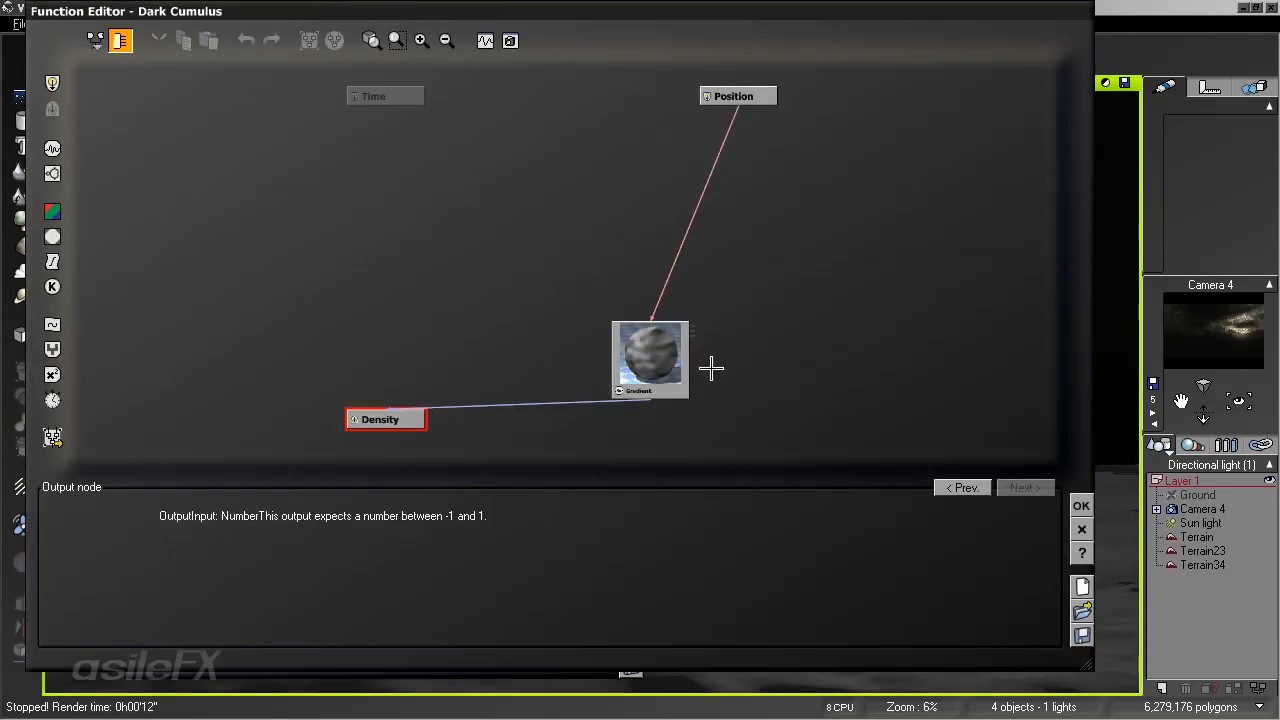
left_click(653, 339)
double_click(441, 588)
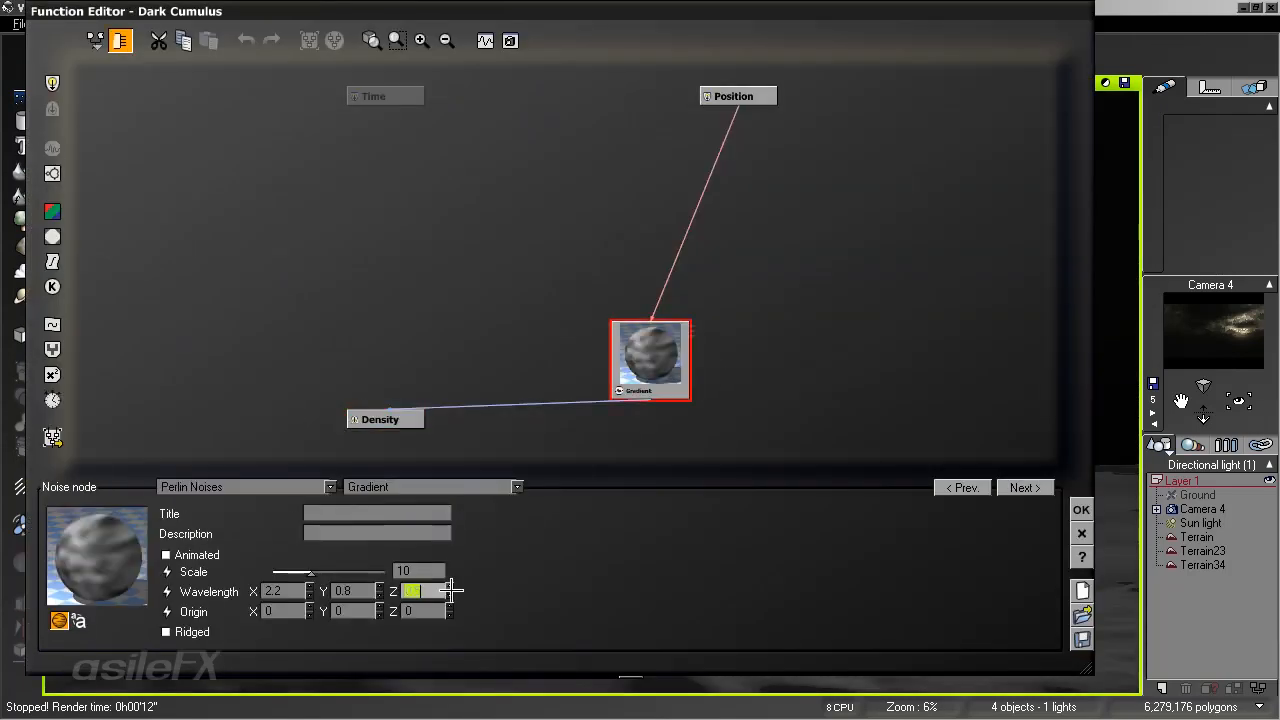
left_click(1081, 509)
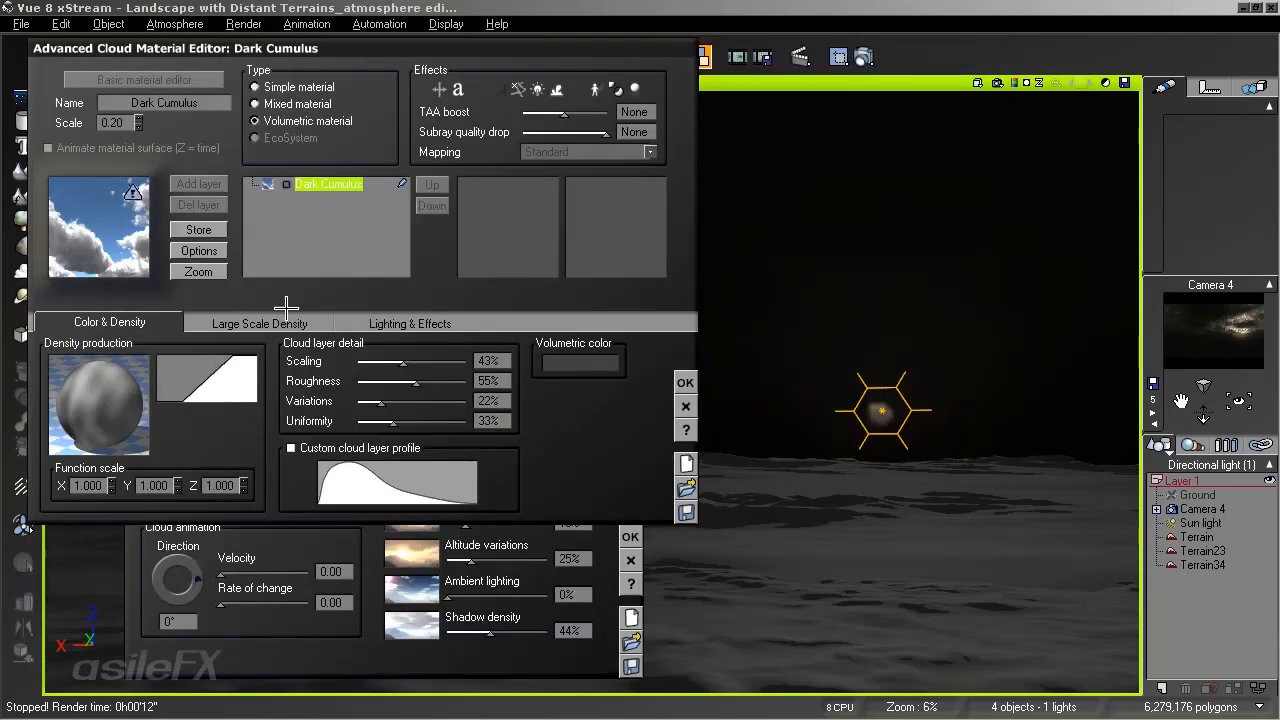
left_click(685, 382)
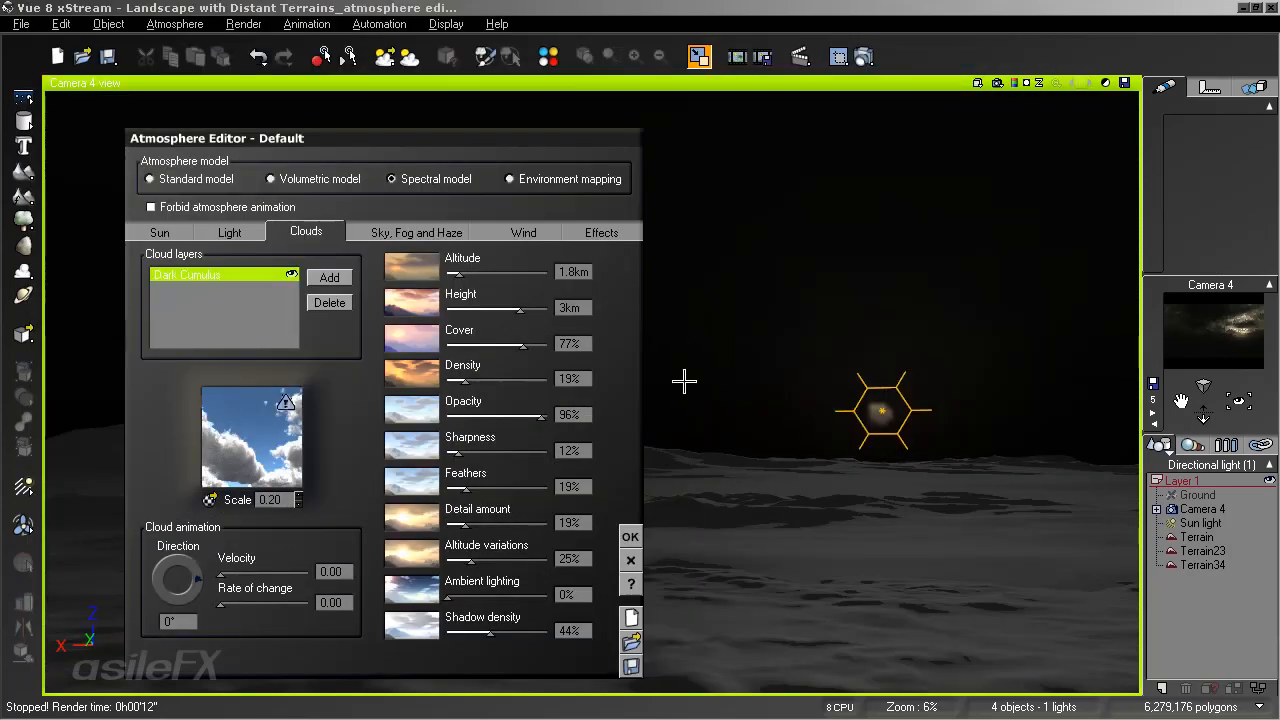
left_click(630, 536)
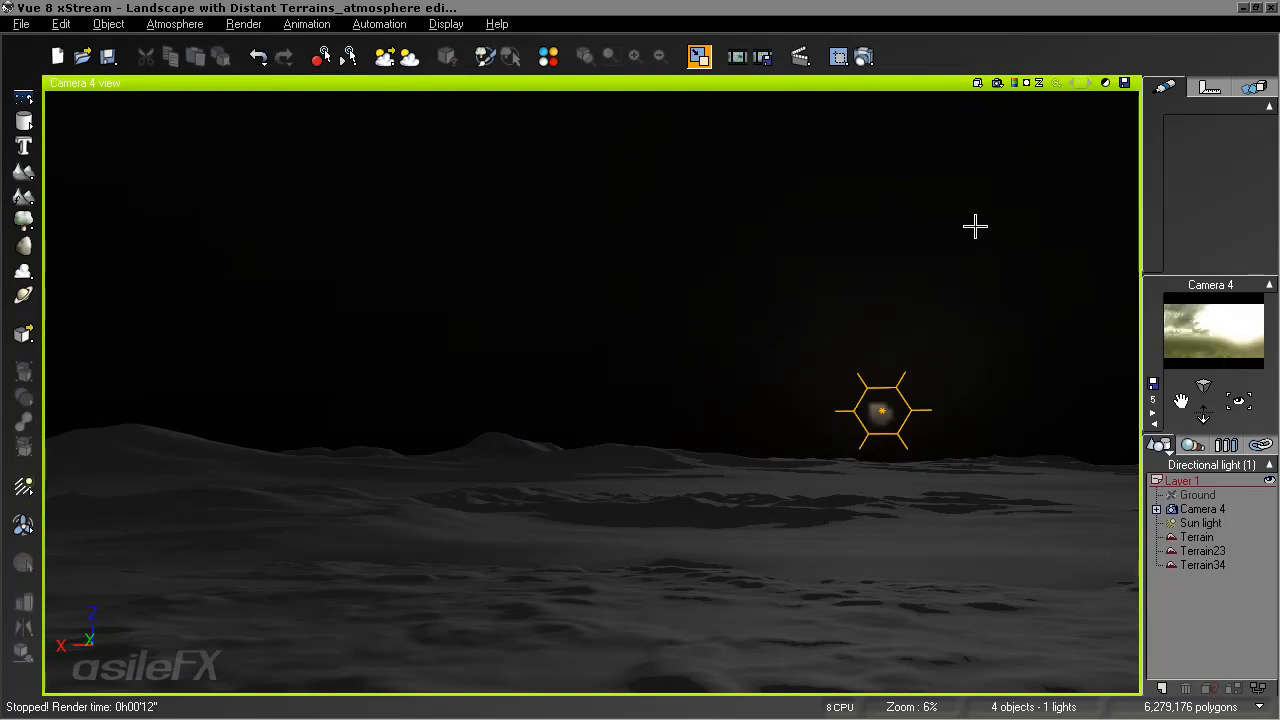
Lower the post-render exposure to about +1.42 and render the camera view again
left_click(1105, 83)
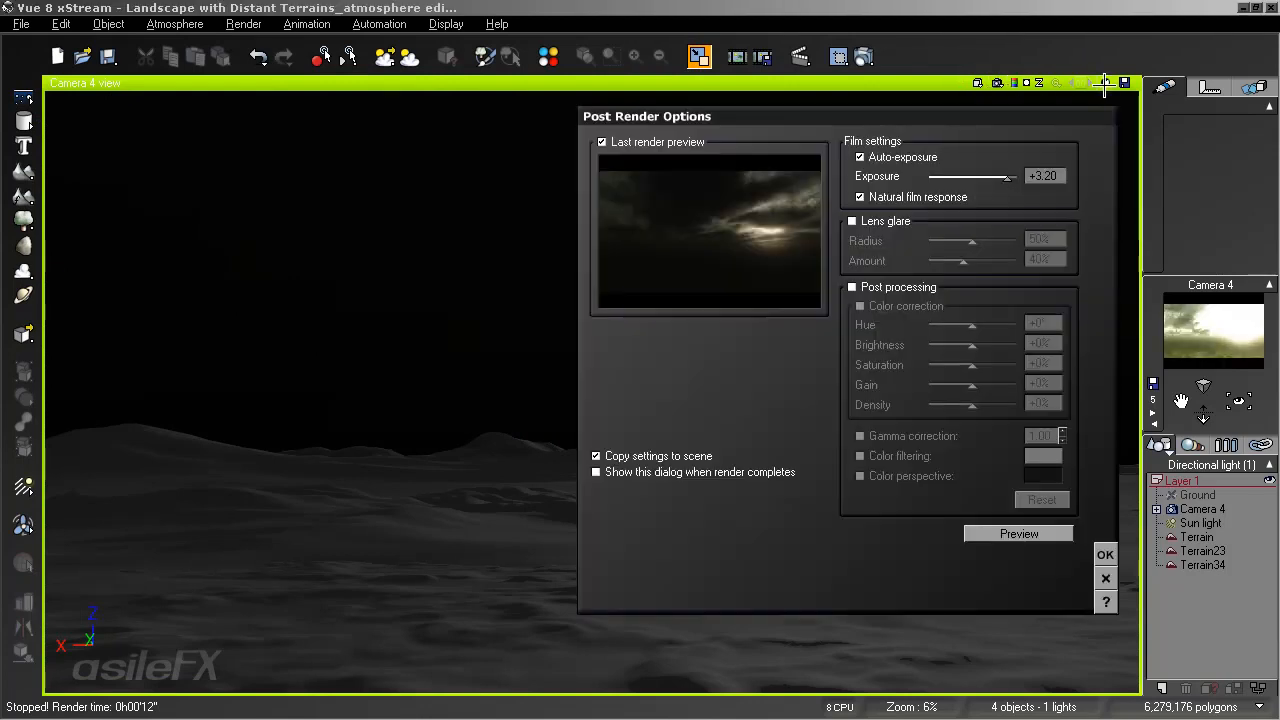
left_click_drag(1015, 175, 986, 174)
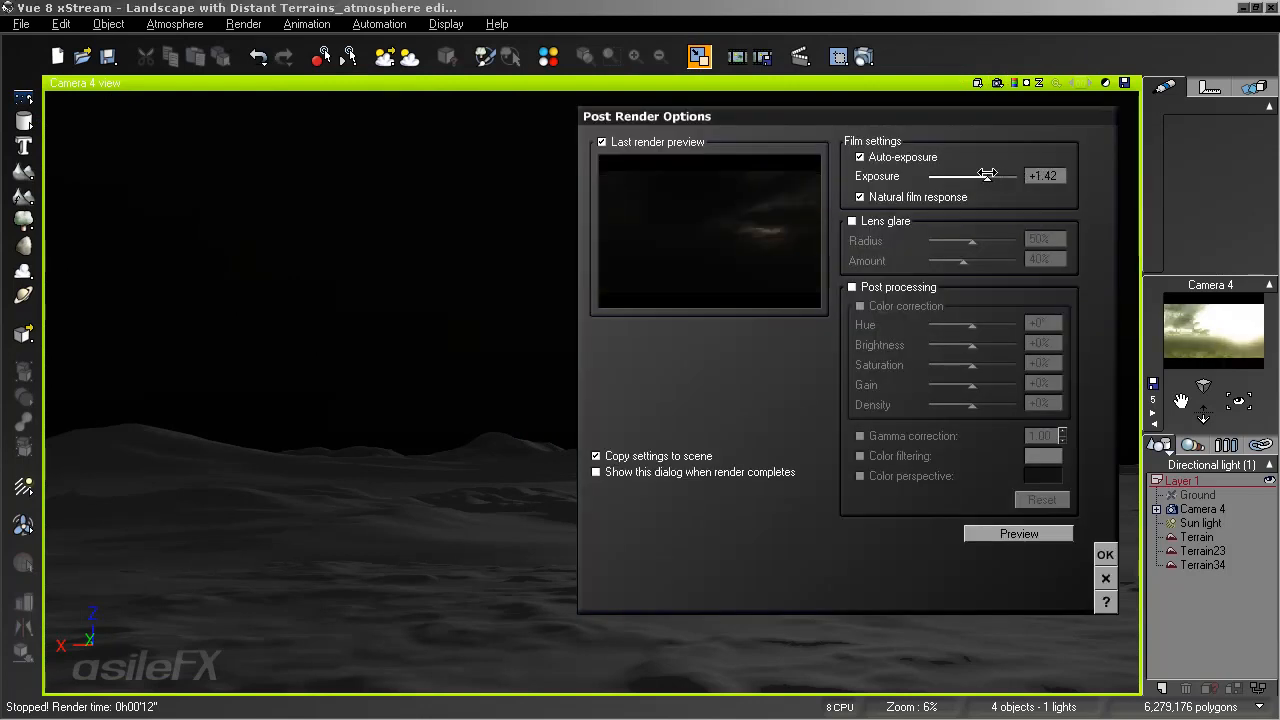
left_click(1105, 554)
left_click(1014, 83)
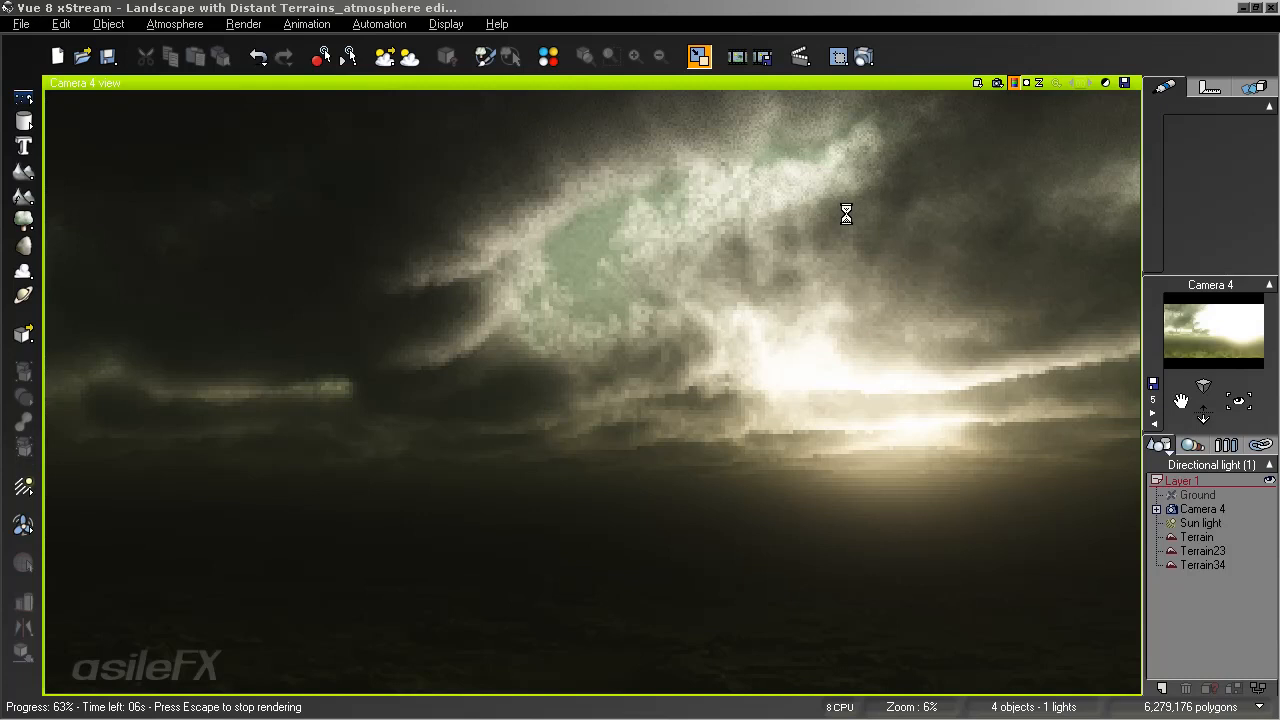
key("Escape")
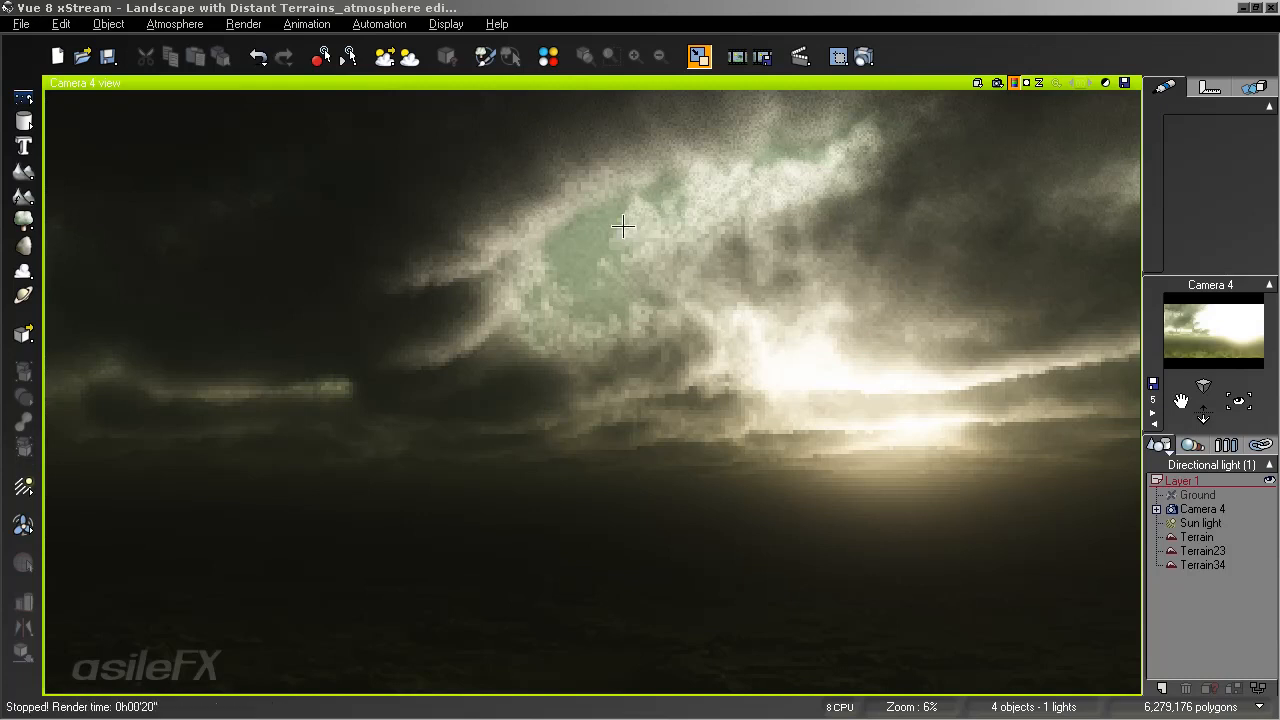
Adjust the post-render exposure of the new render to about +2.58
left_click(1105, 83)
left_click_drag(1009, 171, 1003, 171)
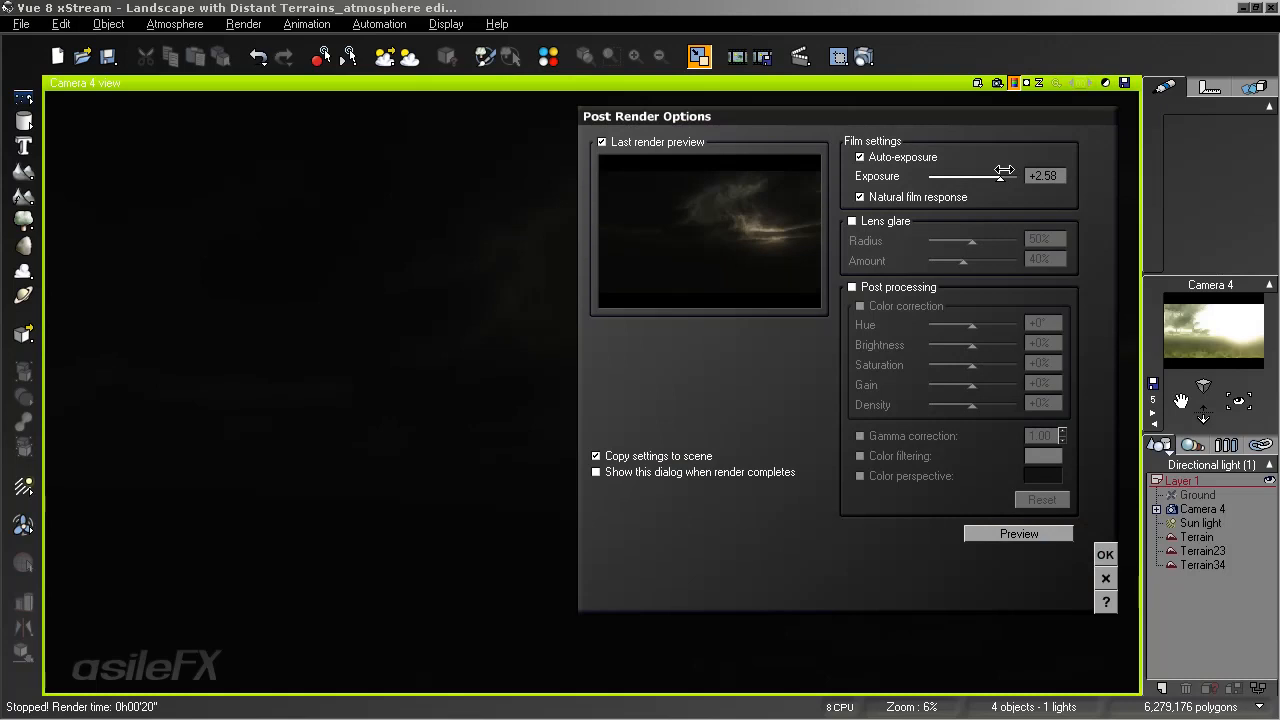
left_click(1105, 555)
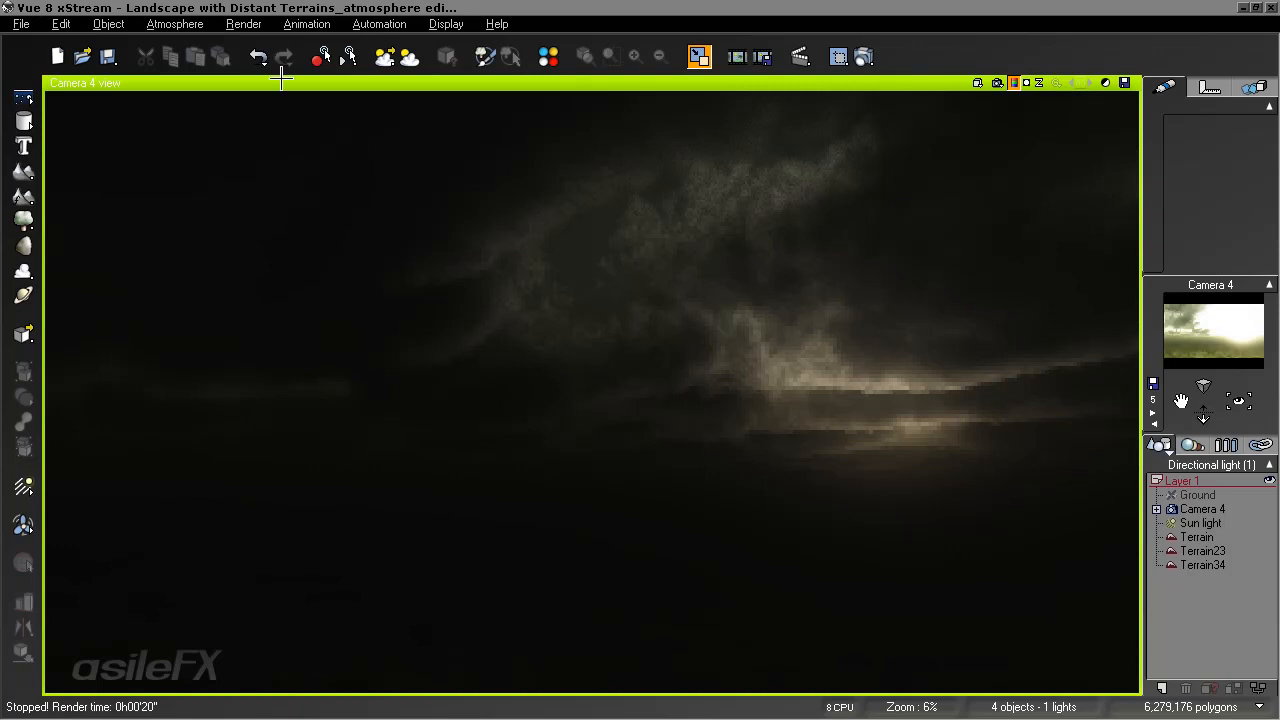
Set the Dark Cumulus layer's cover to 85%, density to 8% and detail amount to 25%
left_click(175, 24)
left_click(208, 110)
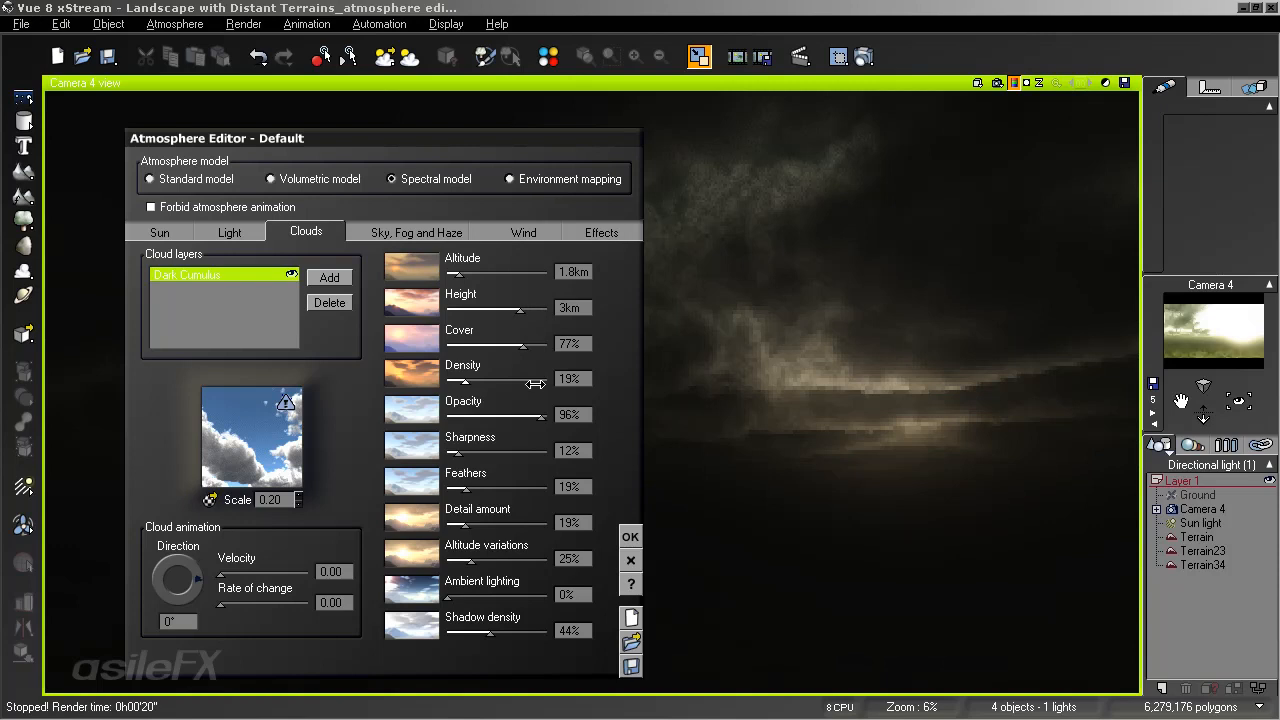
left_click_drag(515, 381, 535, 331)
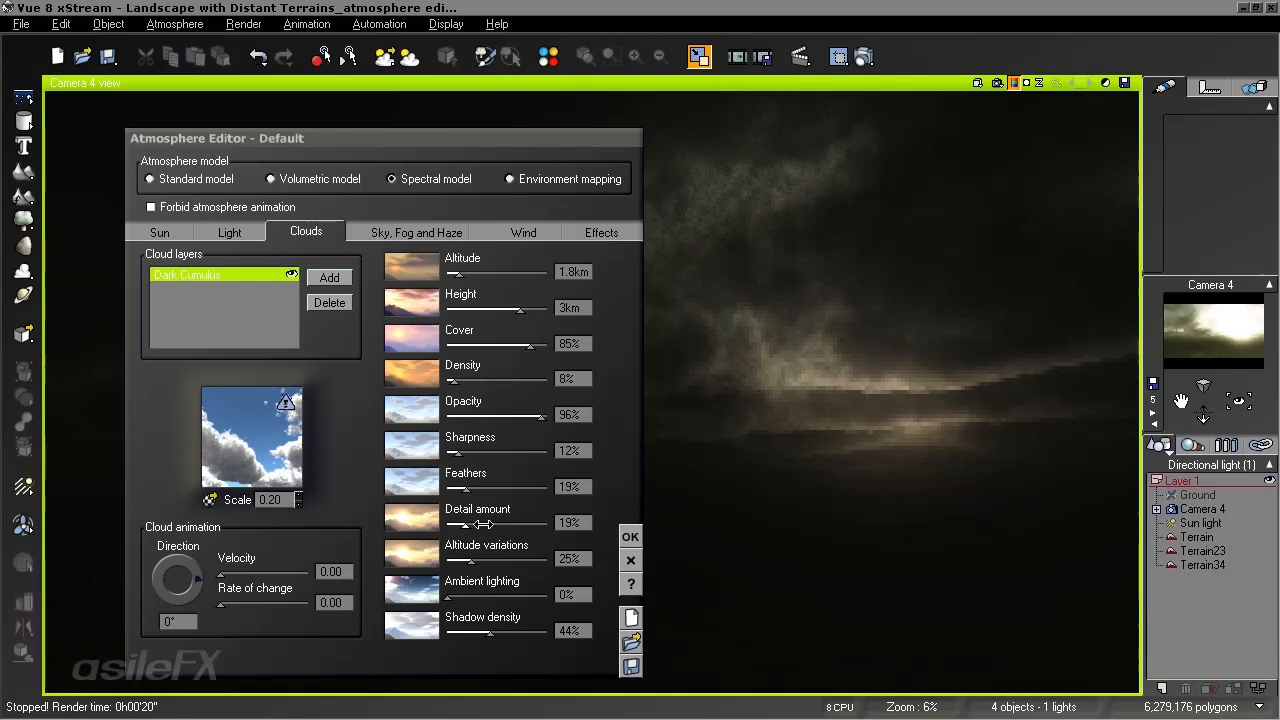
left_click_drag(468, 524, 490, 523)
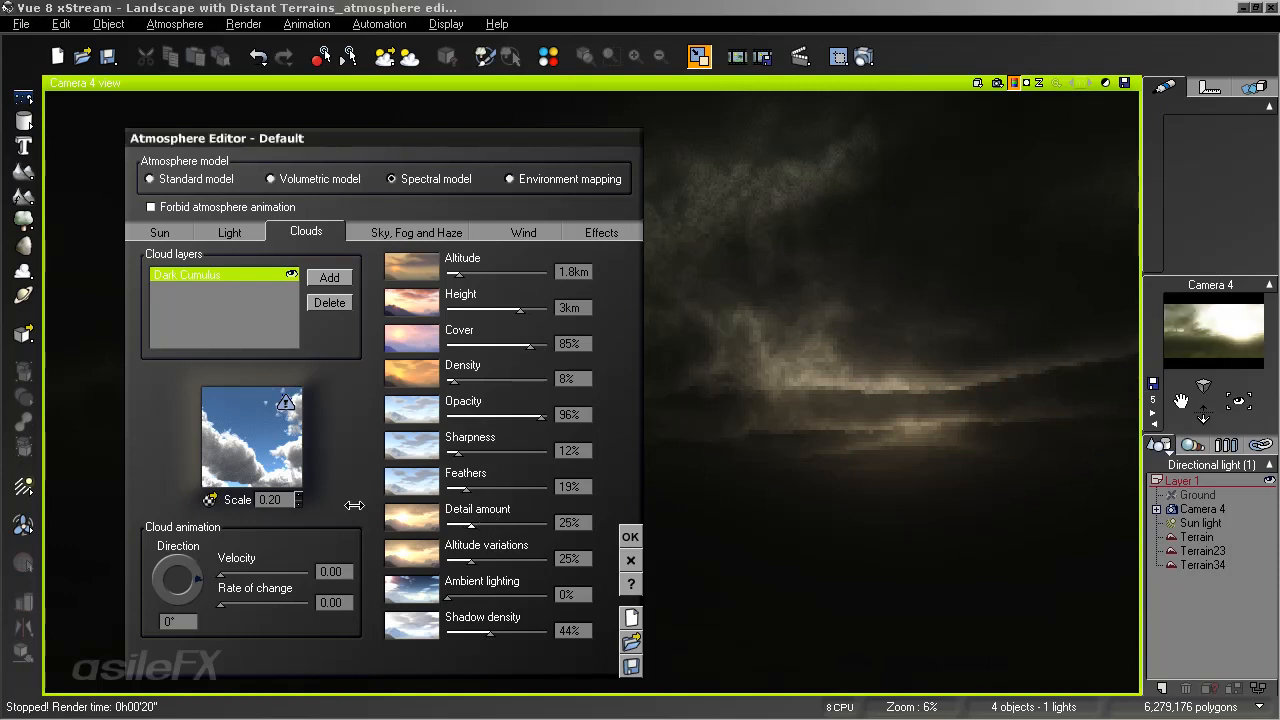
Reshape the Dark Cumulus density filter with its lower keypoint at about X -0.23, Y -1 and upper keypoint at about X 0.51, Y 1
right_click(247, 428)
left_click(282, 437)
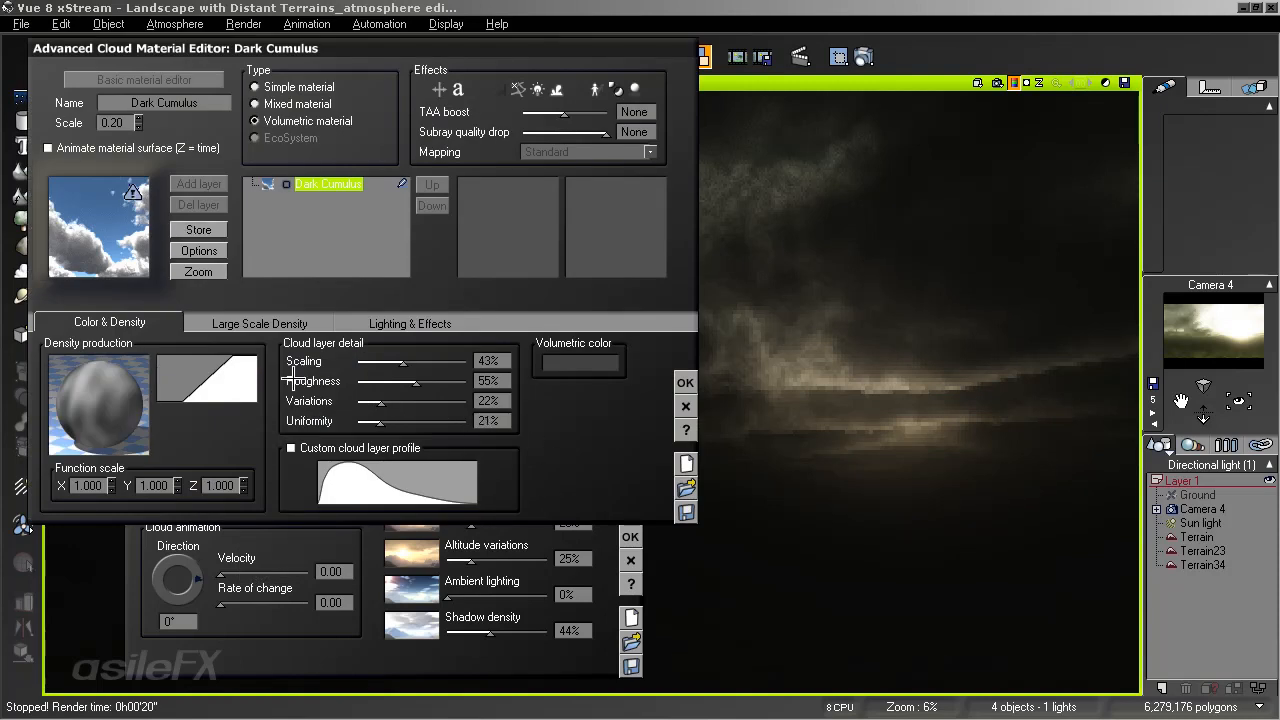
right_click(192, 370)
left_click(222, 381)
left_click_drag(772, 125, 711, 125)
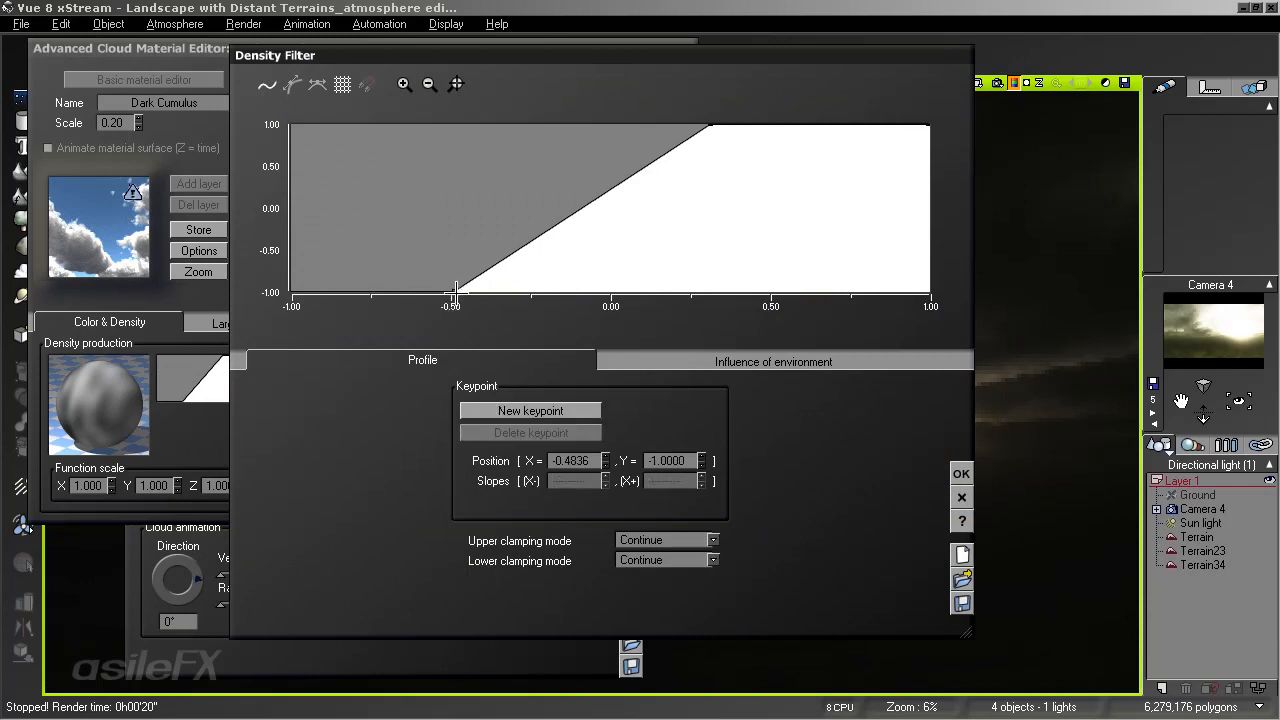
left_click_drag(452, 292, 500, 292)
left_click_drag(711, 125, 773, 125)
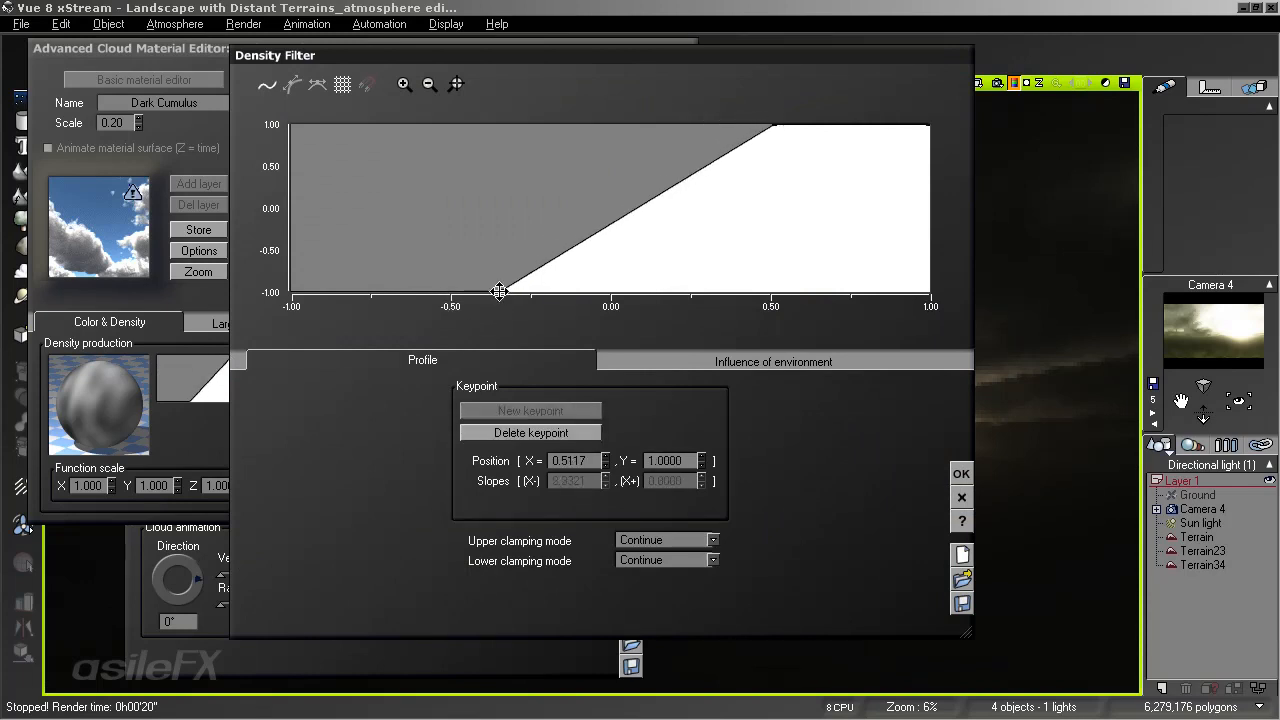
left_click_drag(503, 291, 536, 314)
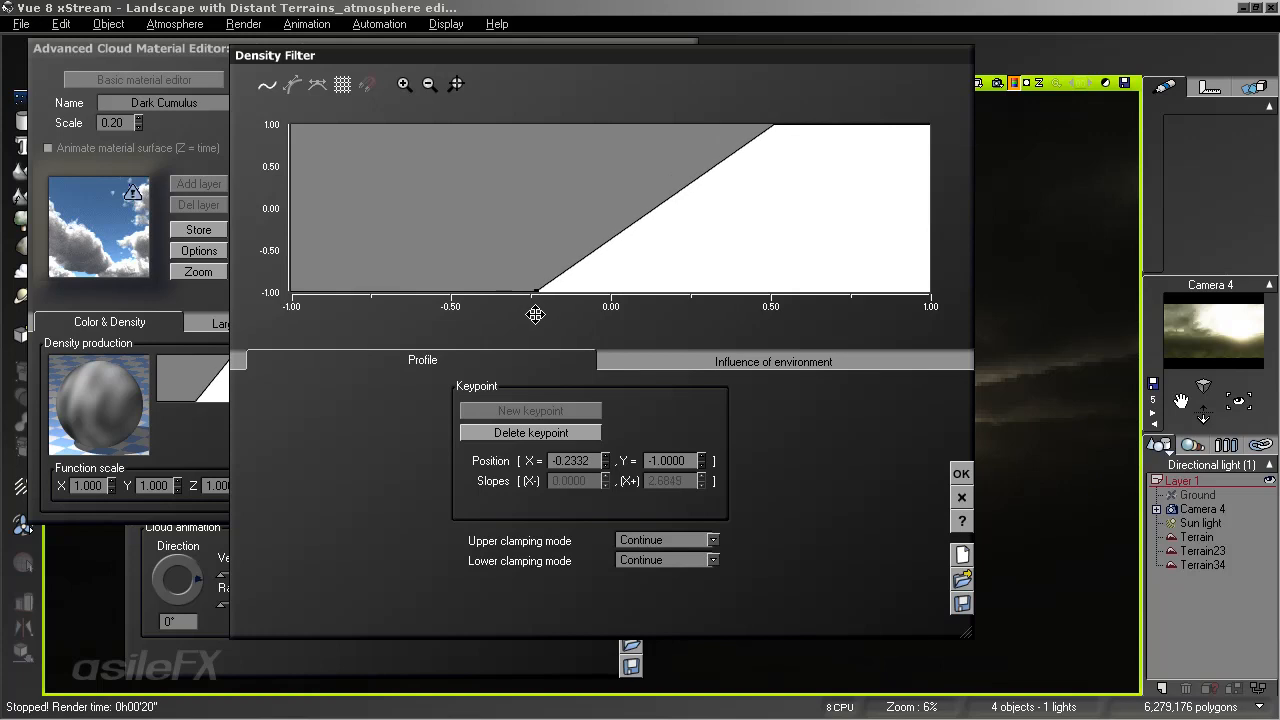
left_click(961, 473)
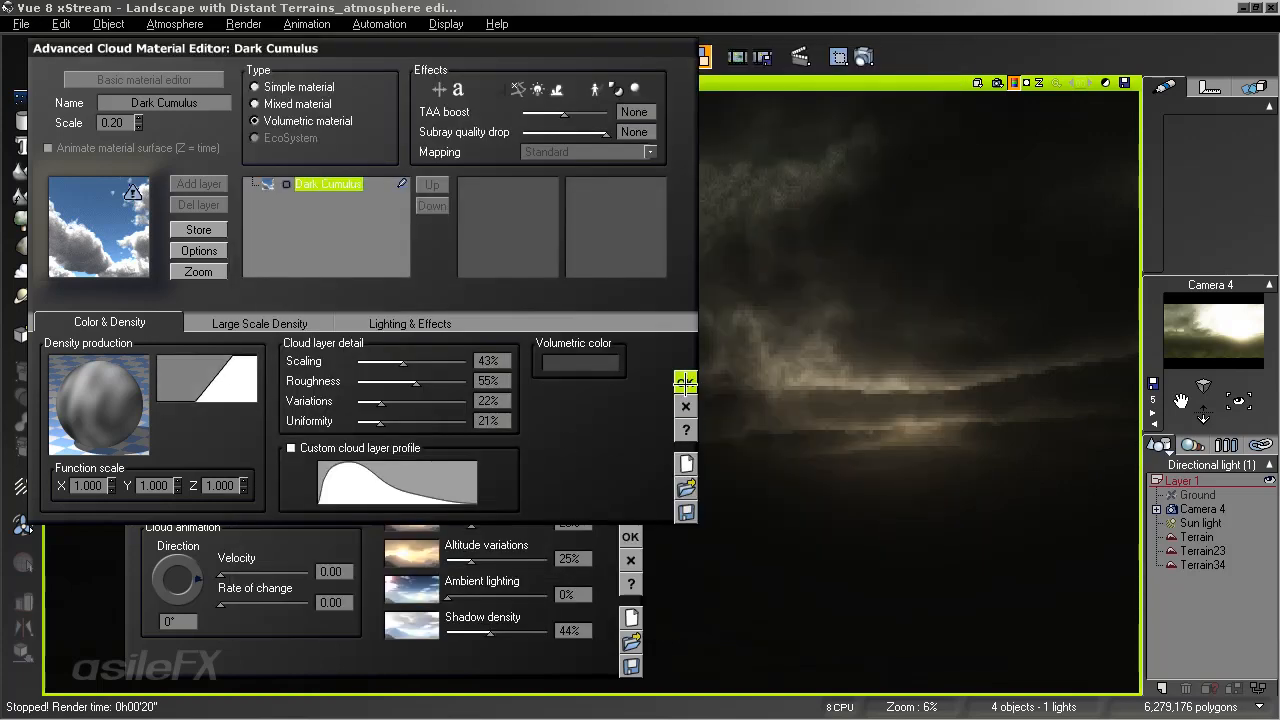
Accept the Dark Cumulus material, apply the atmosphere and render the camera view
left_click(686, 382)
left_click(630, 537)
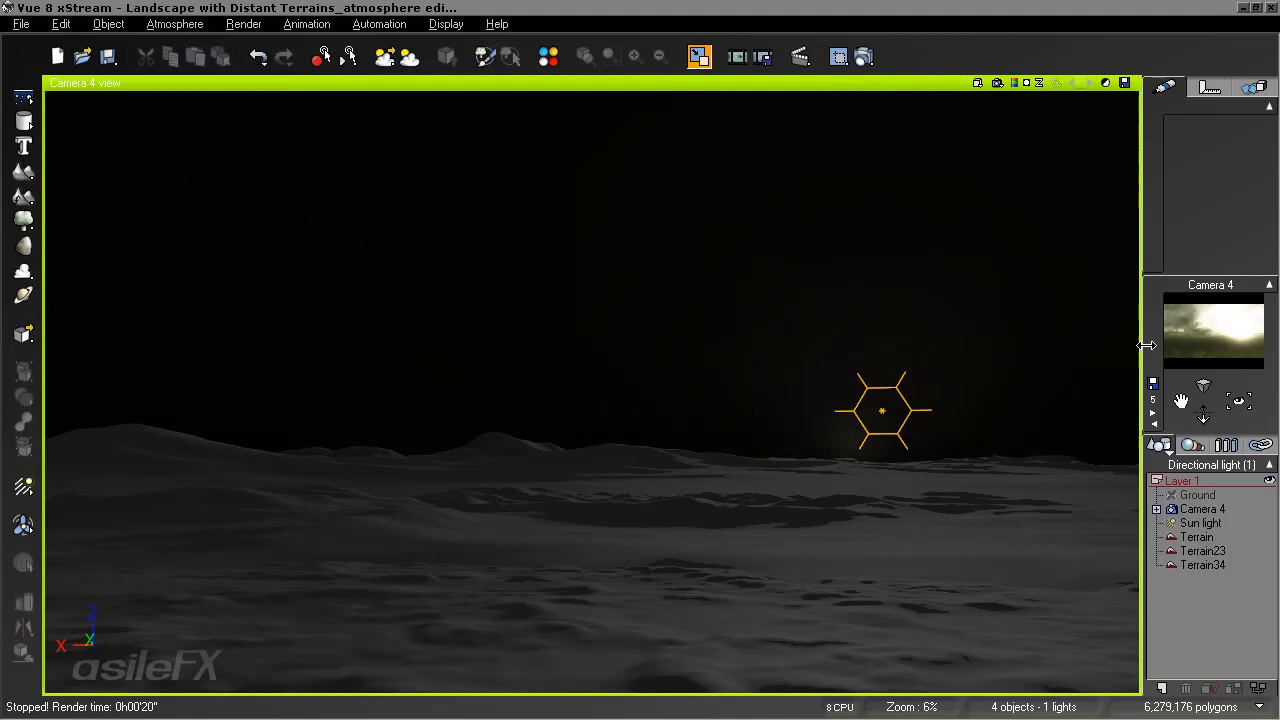
left_click(995, 83)
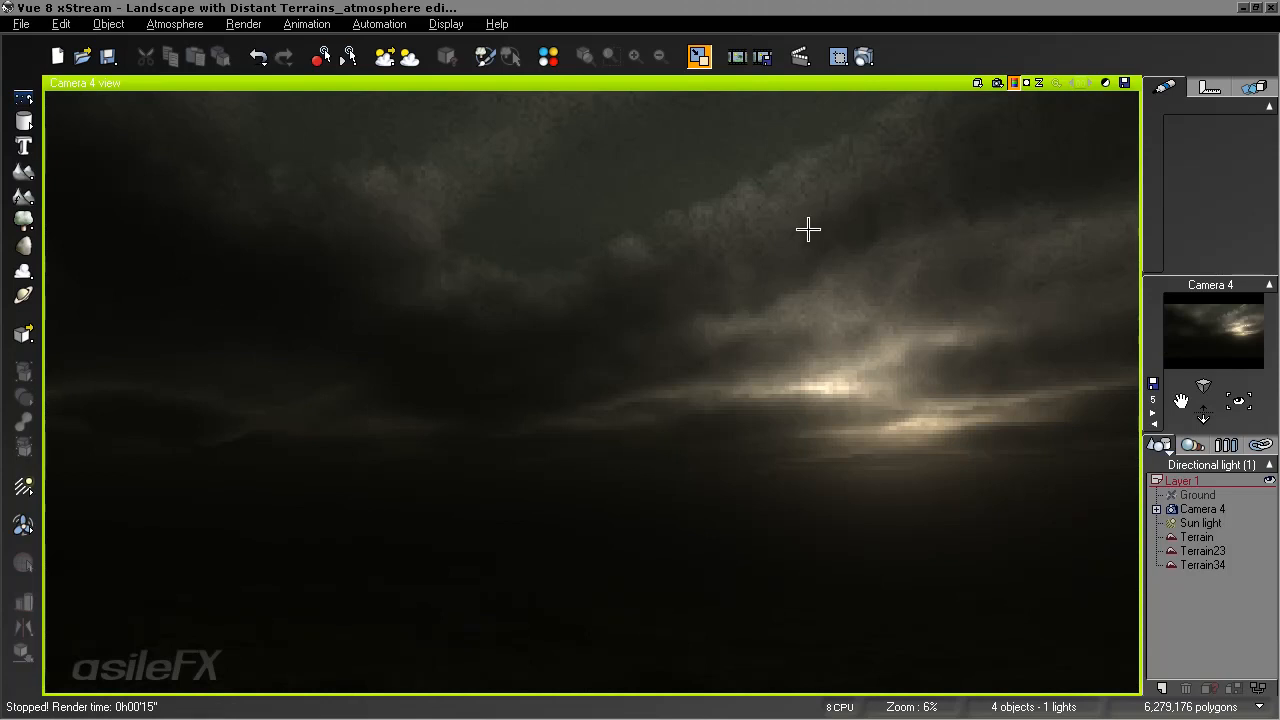
Set the sky mean altitude to 5km, apply the atmosphere and render the camera view
left_click(160, 24)
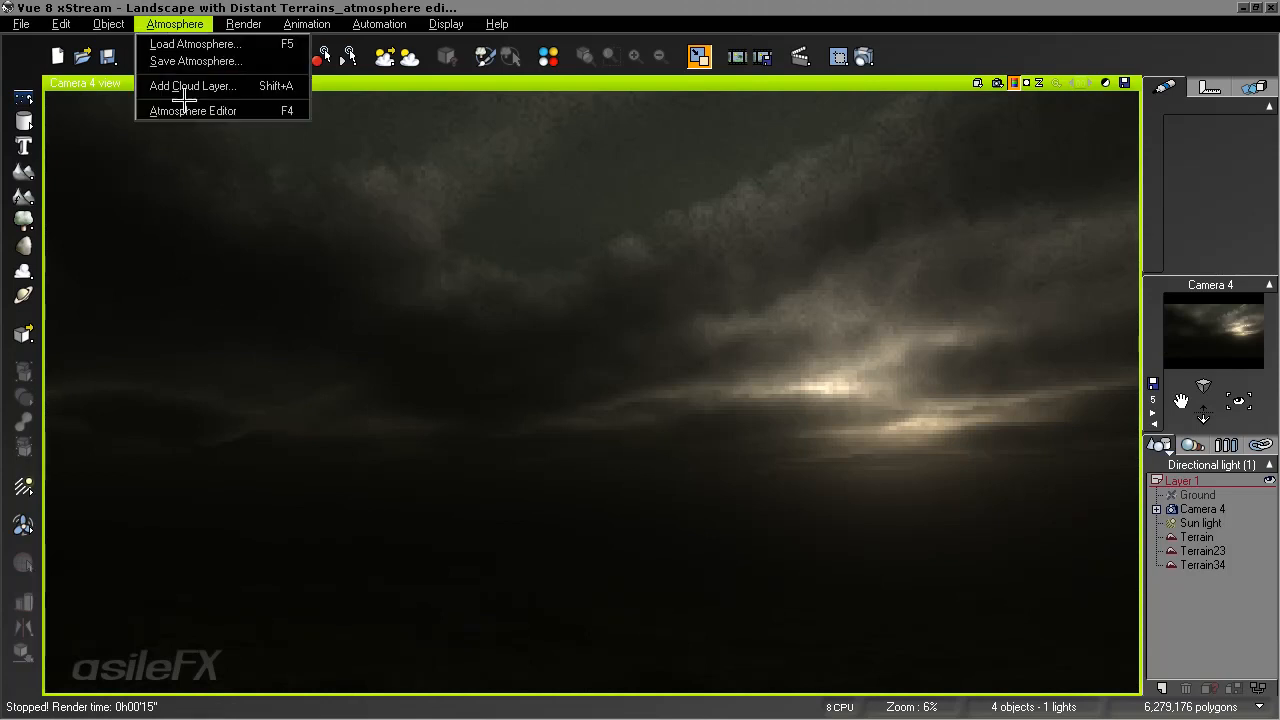
left_click(185, 108)
left_click(446, 225)
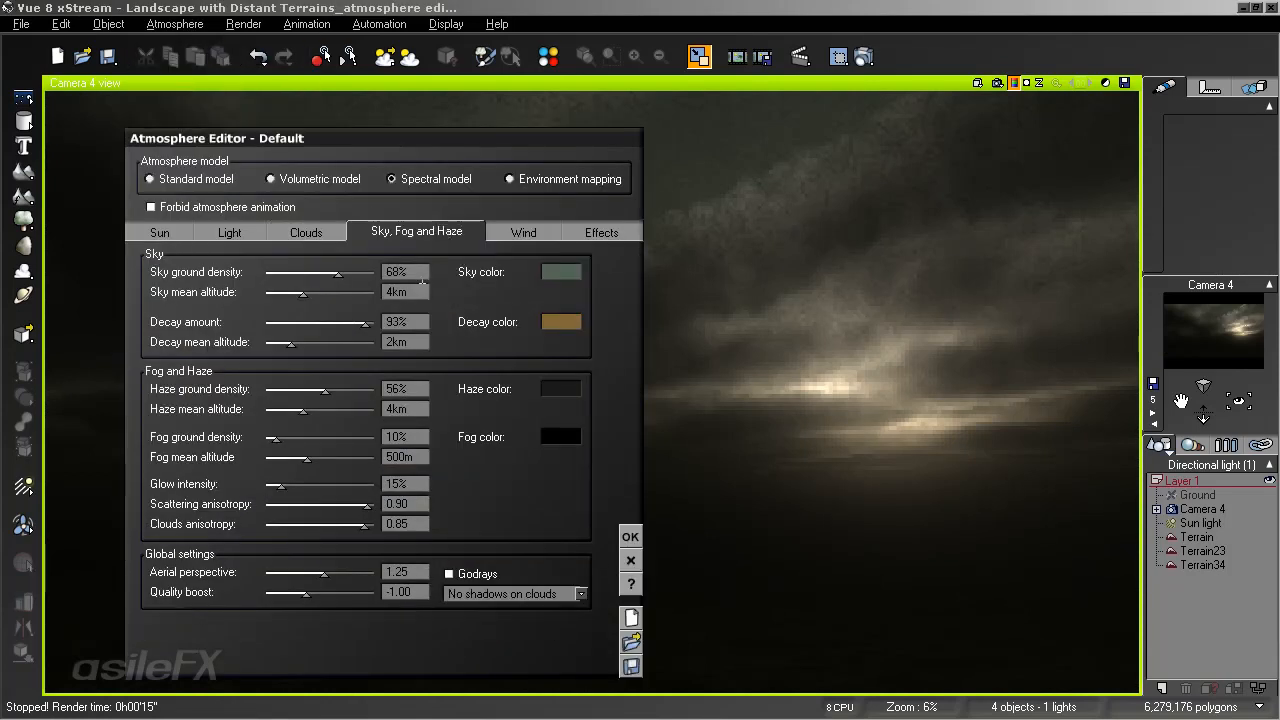
left_click(408, 291)
type("5km")
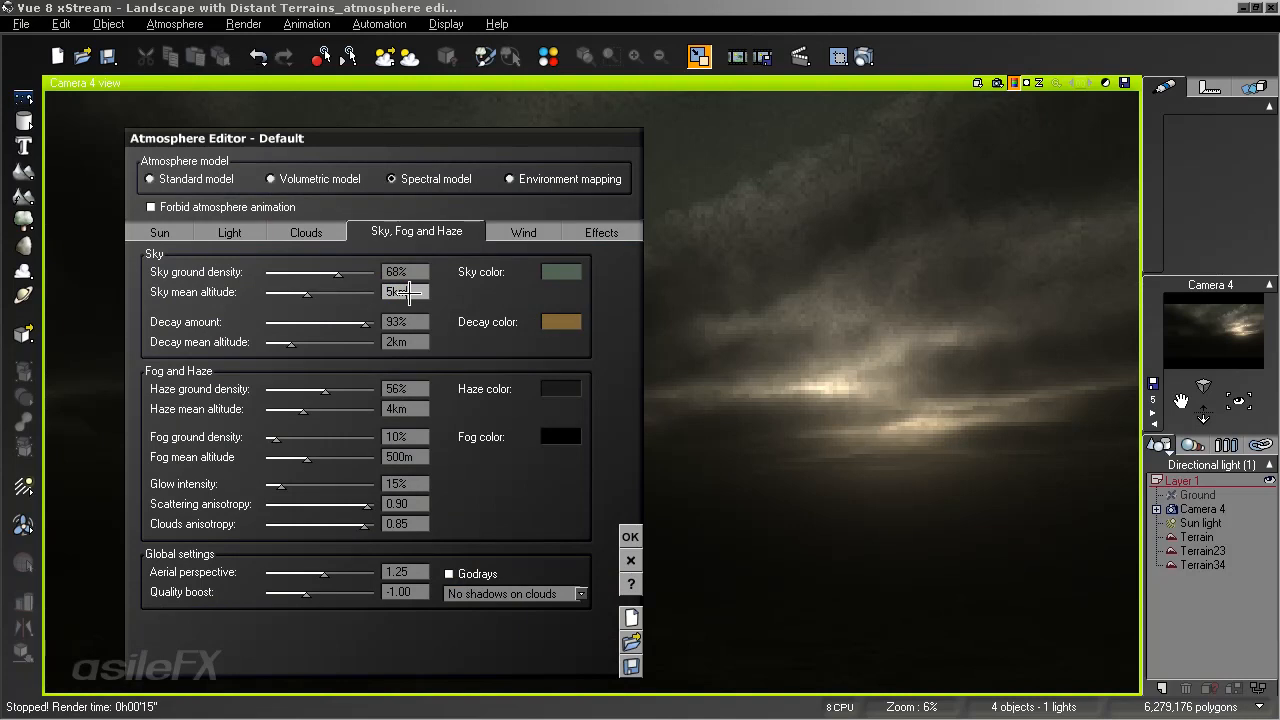
key("Return")
left_click(1240, 313)
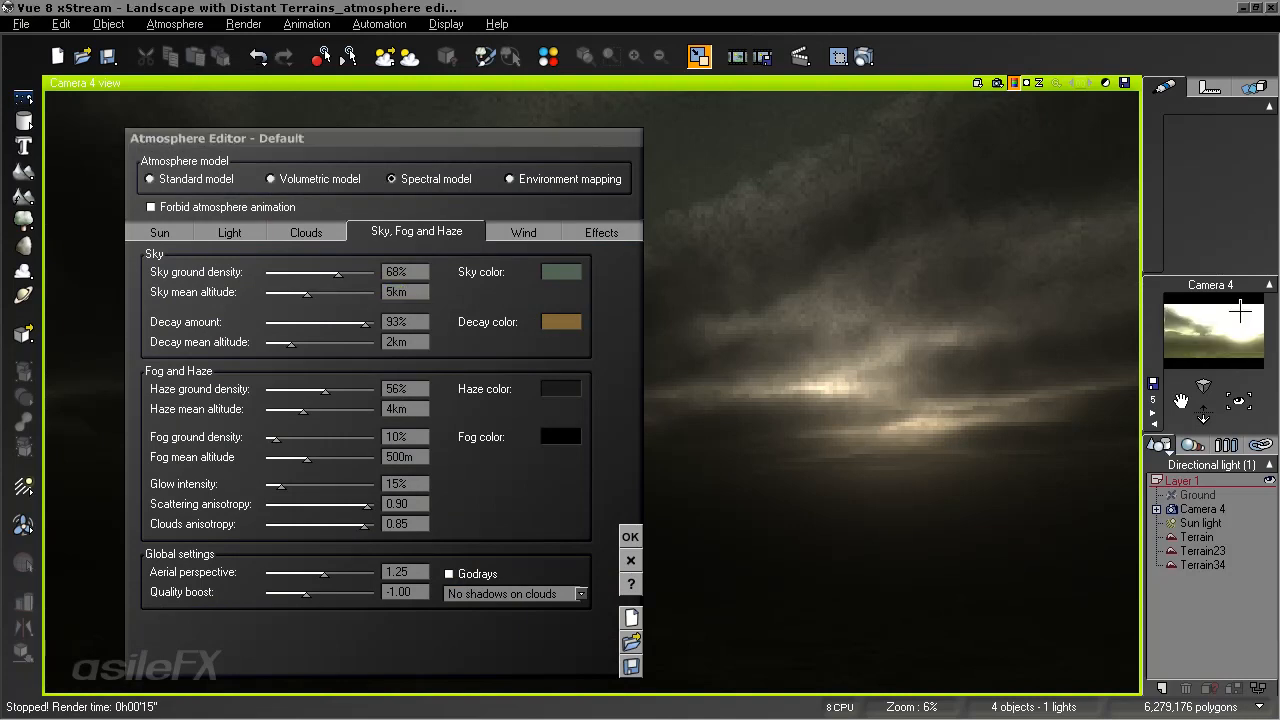
left_click(630, 536)
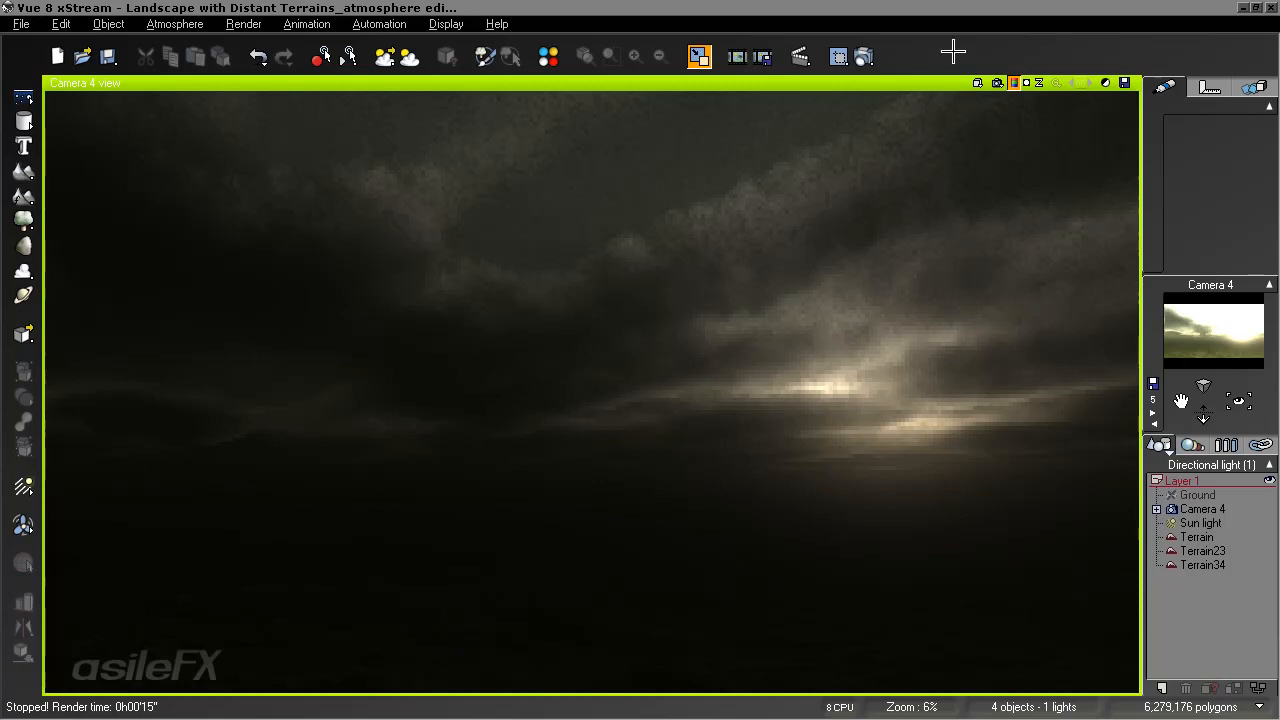
left_click(997, 83)
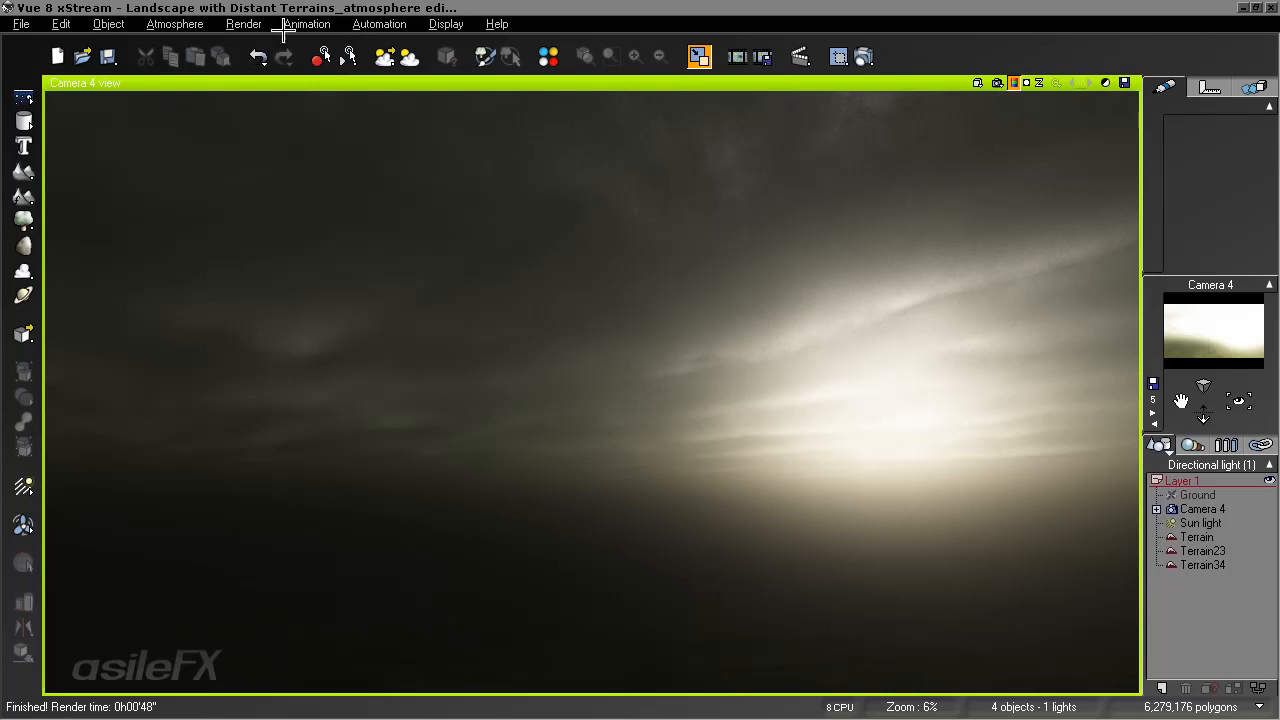
Add a Small Cumulus cloud layer to the atmosphere from the Spectral 2 cloud collection
left_click(155, 24)
left_click(183, 108)
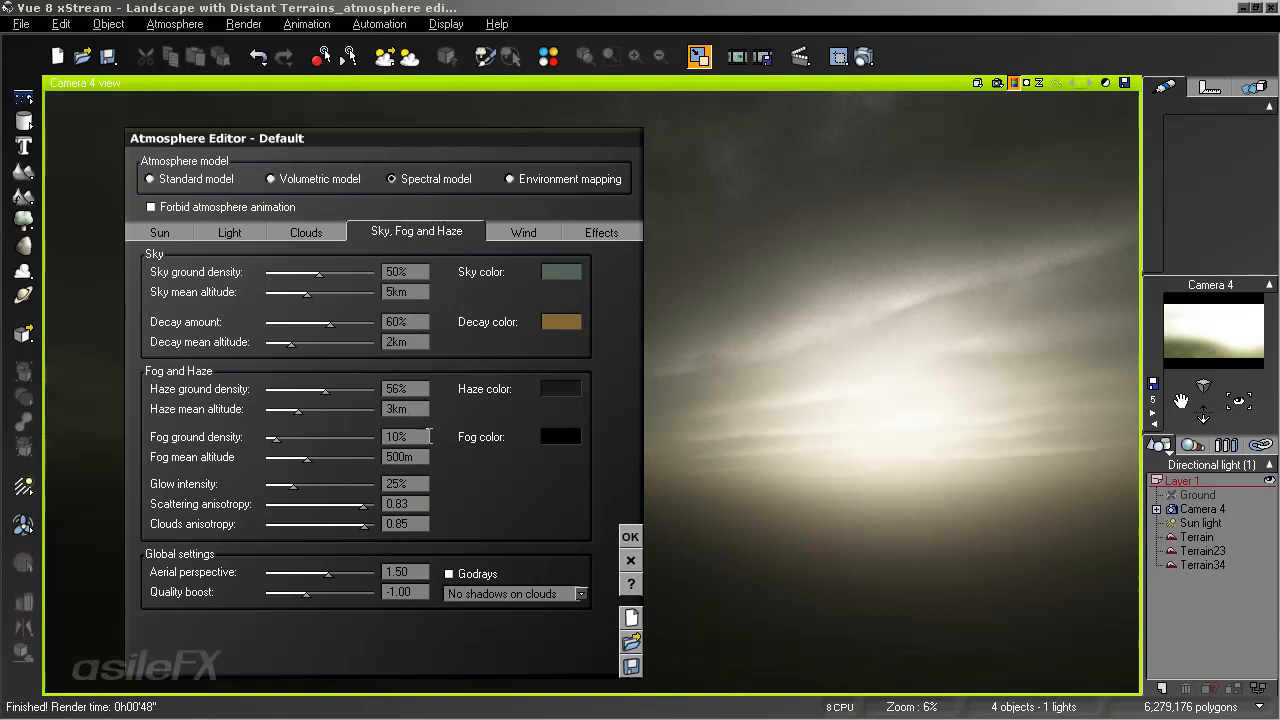
left_click(305, 233)
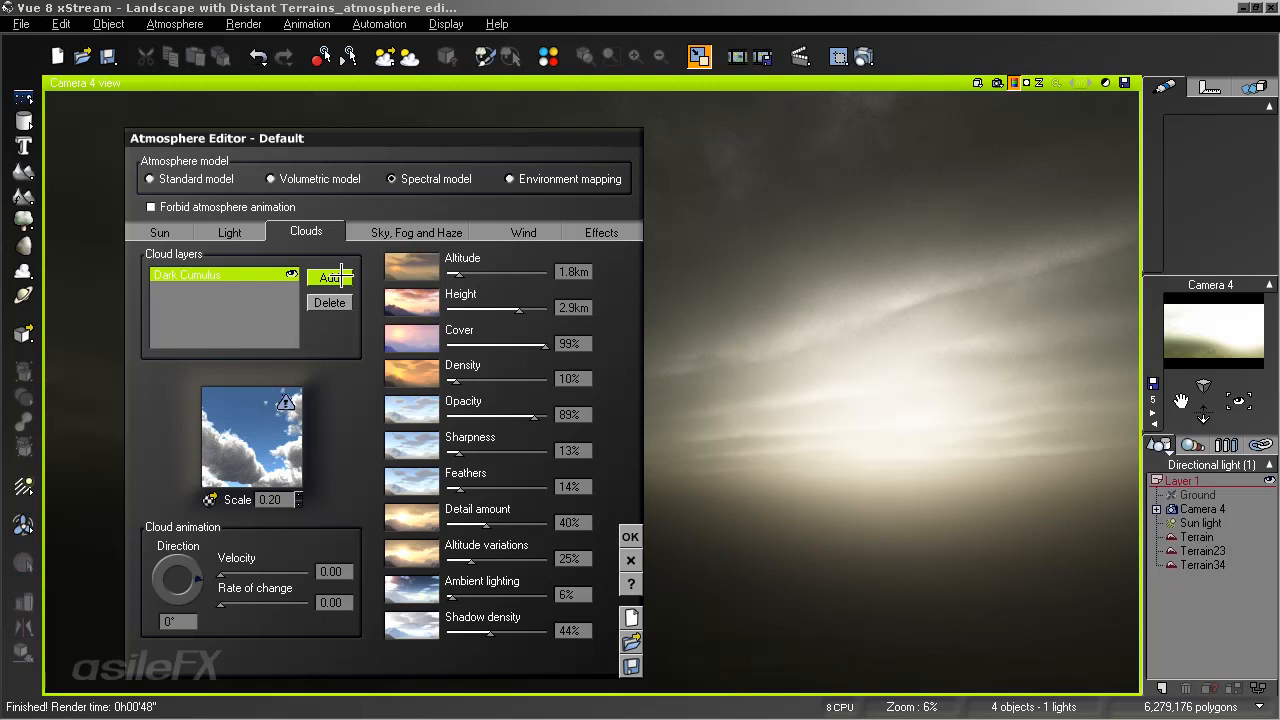
left_click(338, 276)
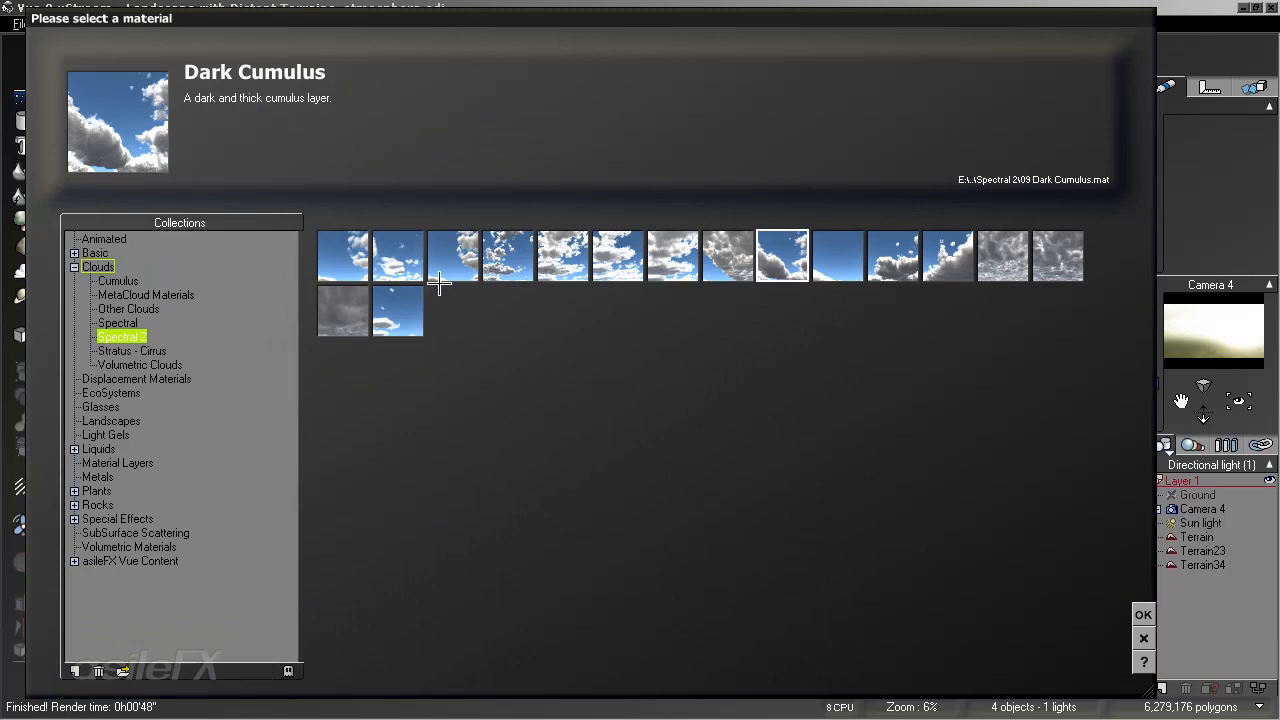
left_click(385, 248)
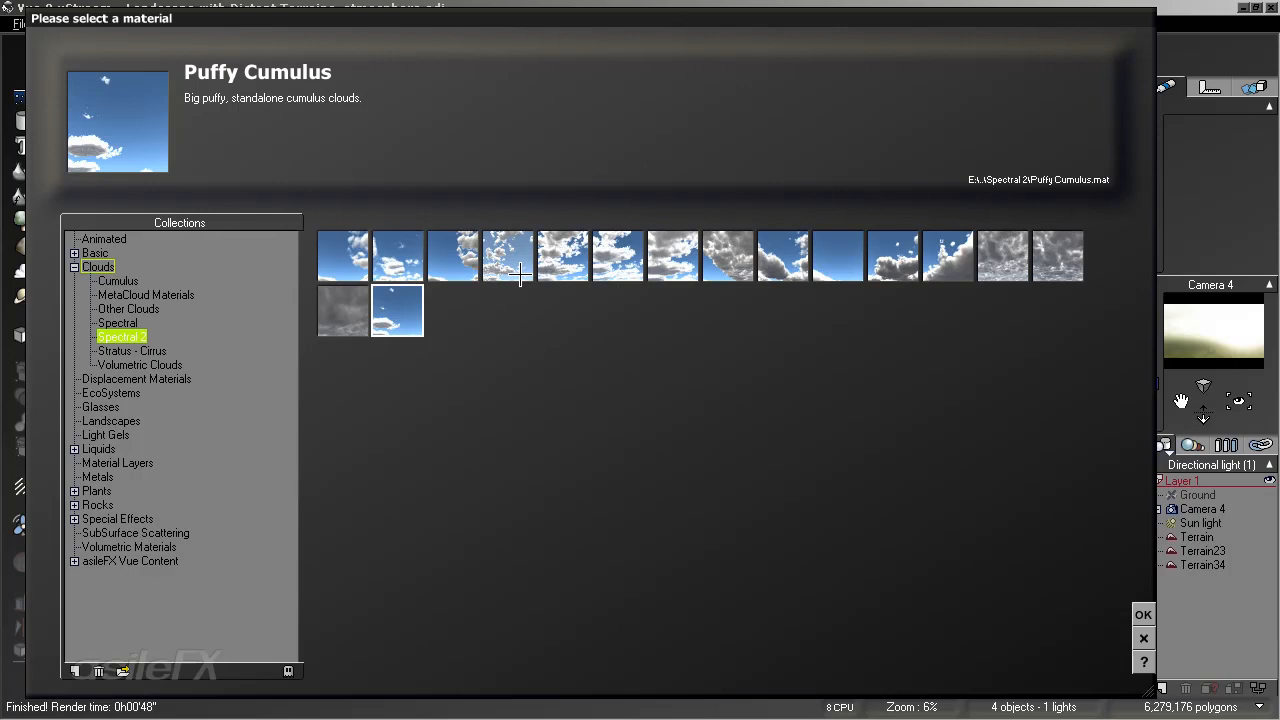
left_click(1143, 614)
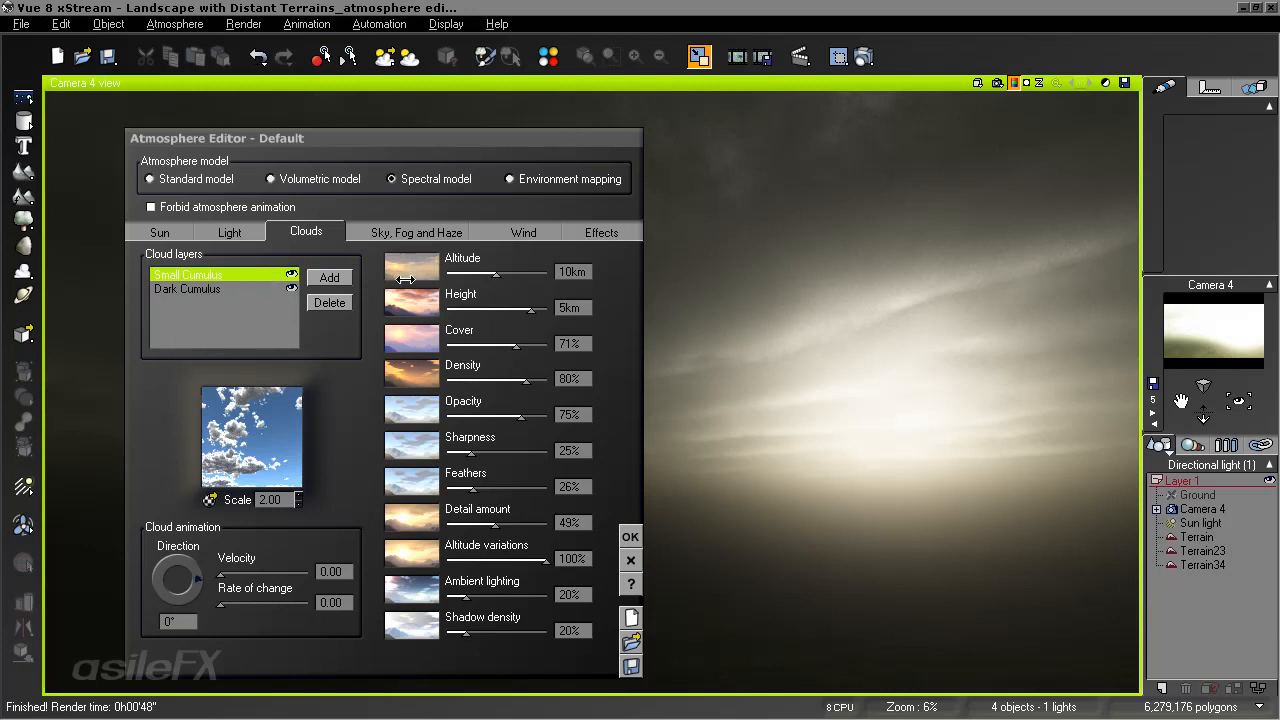
Set the Small Cumulus layer's altitude to 800m and its height to 115m
left_click_drag(514, 266, 432, 263)
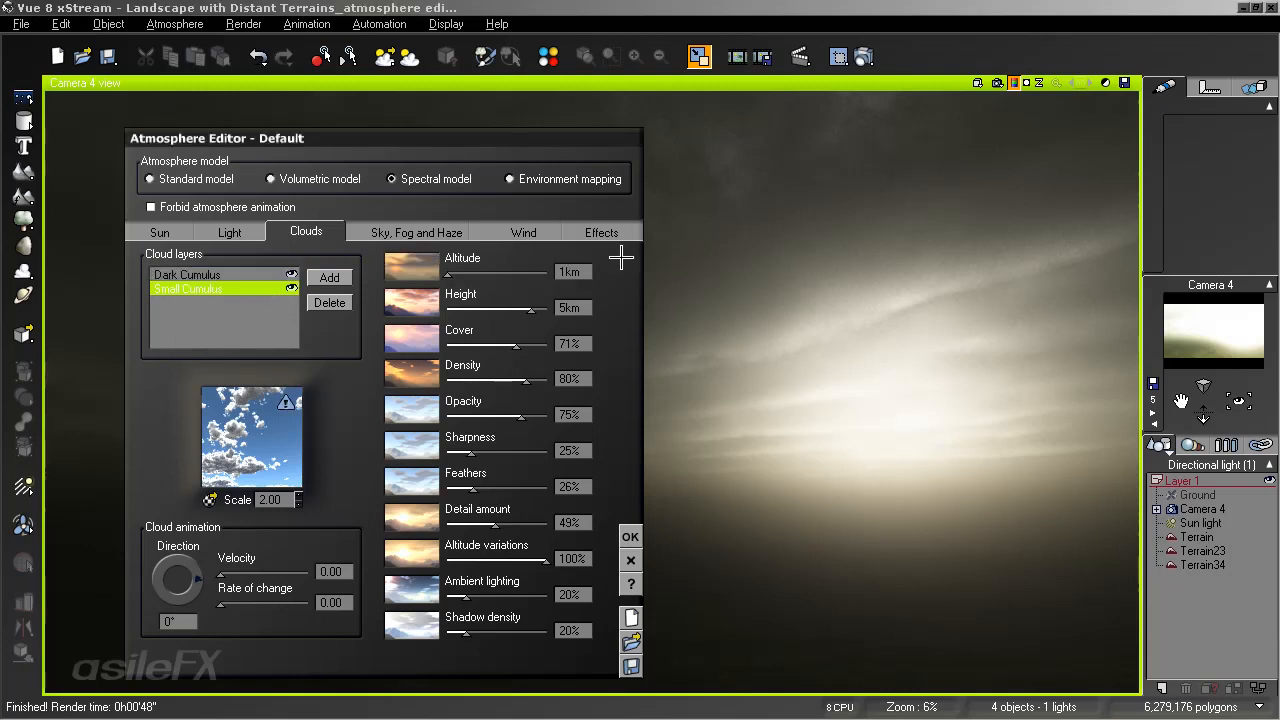
left_click(578, 272)
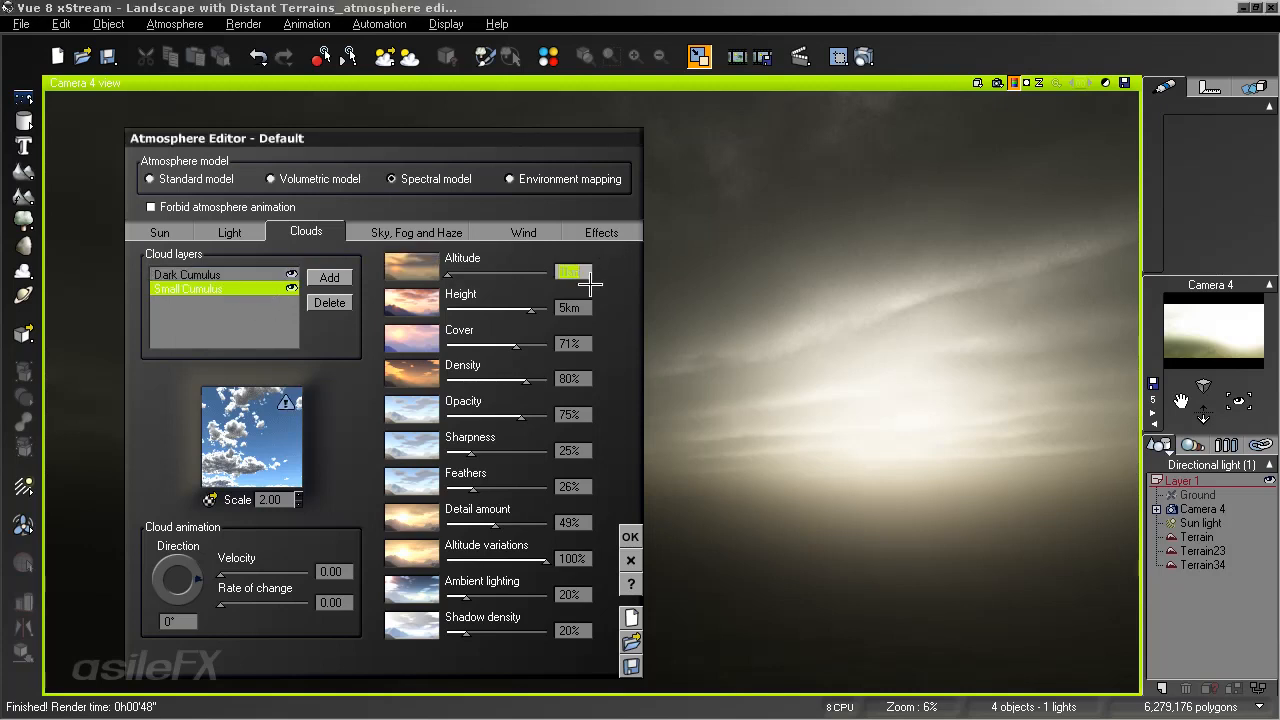
type("80")
key("Return")
left_click_drag(530, 309, 469, 309)
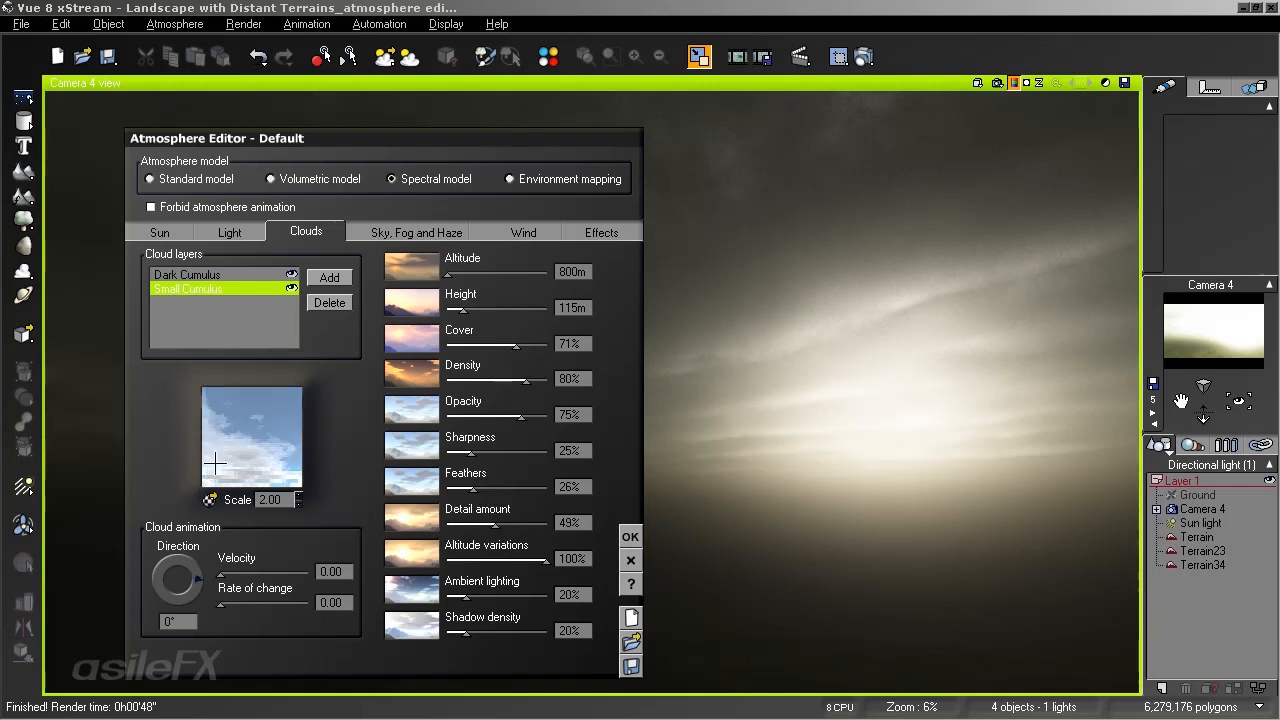
Set the Small Cumulus layer's scale to 0.1 and its detail amount to 17%
double_click(275, 499)
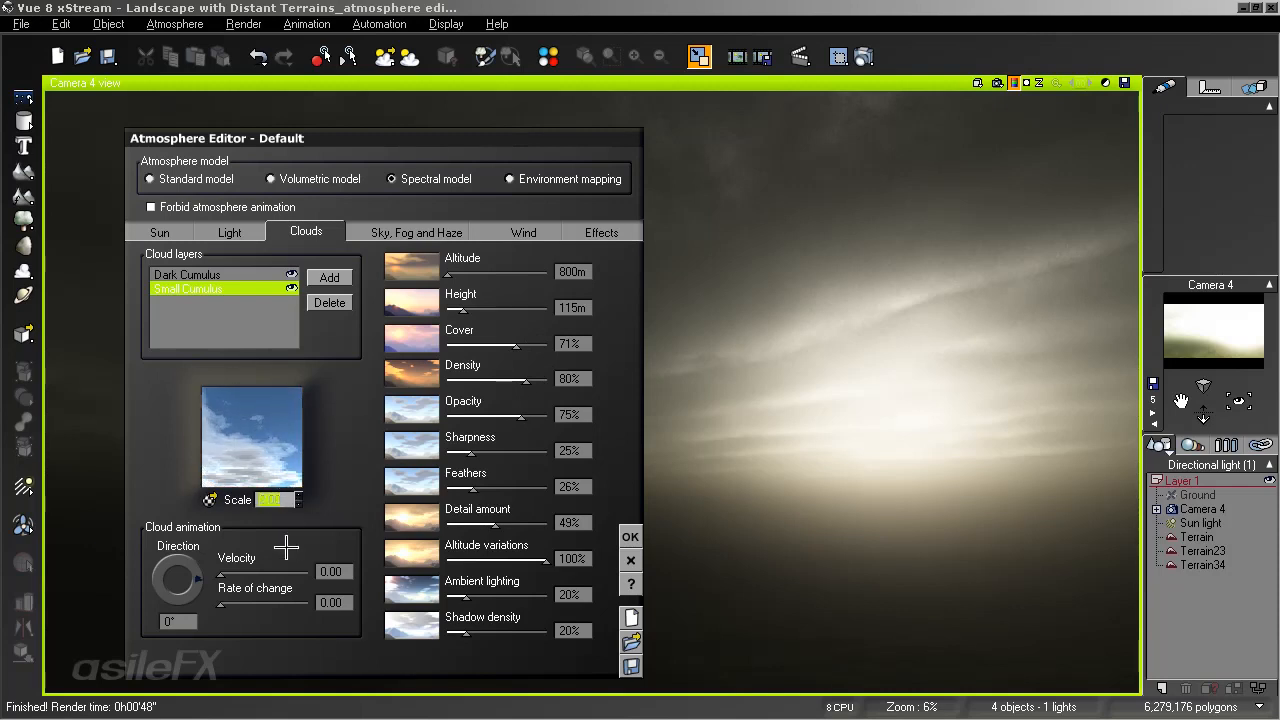
type(".1")
key("Return")
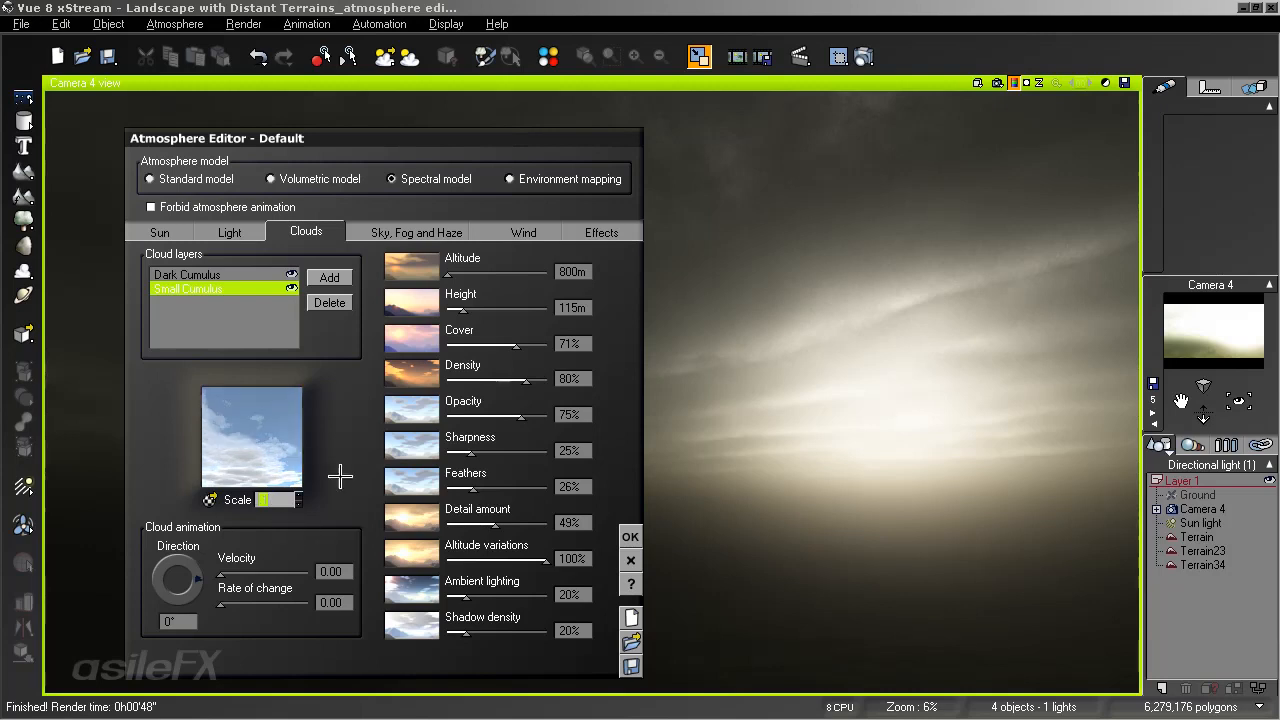
left_click_drag(529, 517, 496, 515)
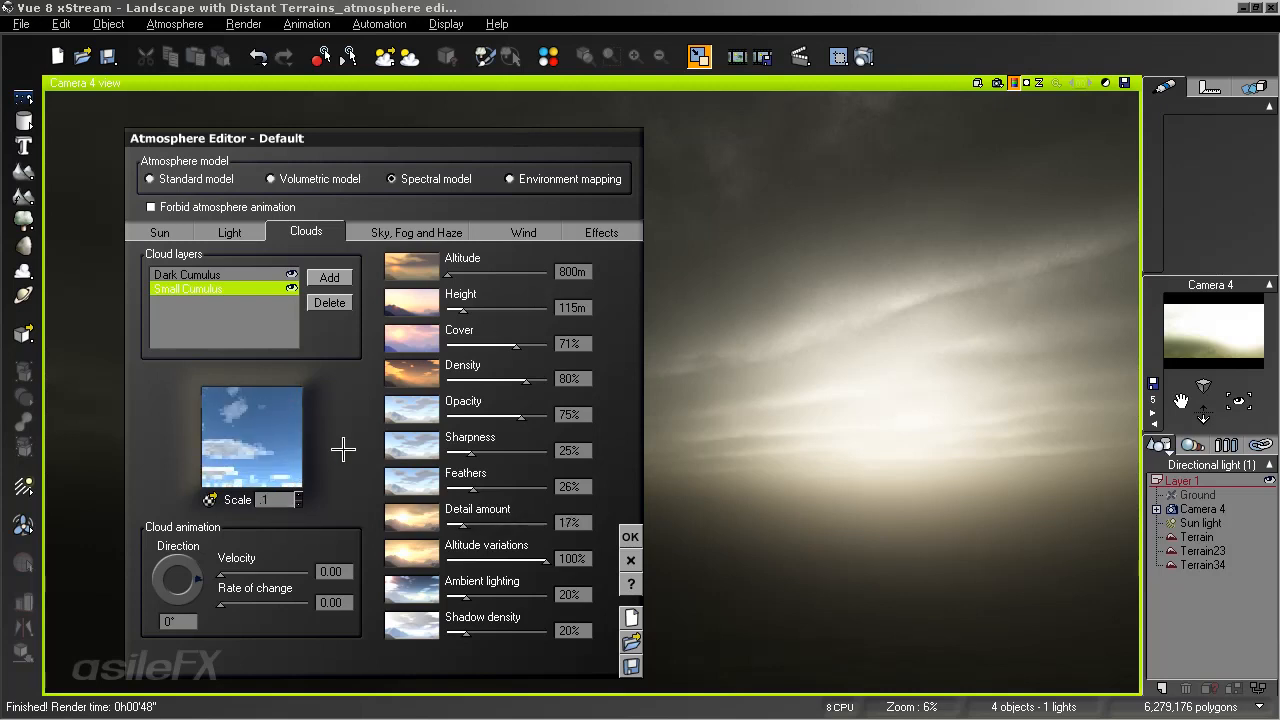
Set the Small Cumulus cloud material's volumetric color to near-black RGB 7, 7, 7, apply the atmosphere and render the camera view
right_click(249, 414)
left_click(255, 425)
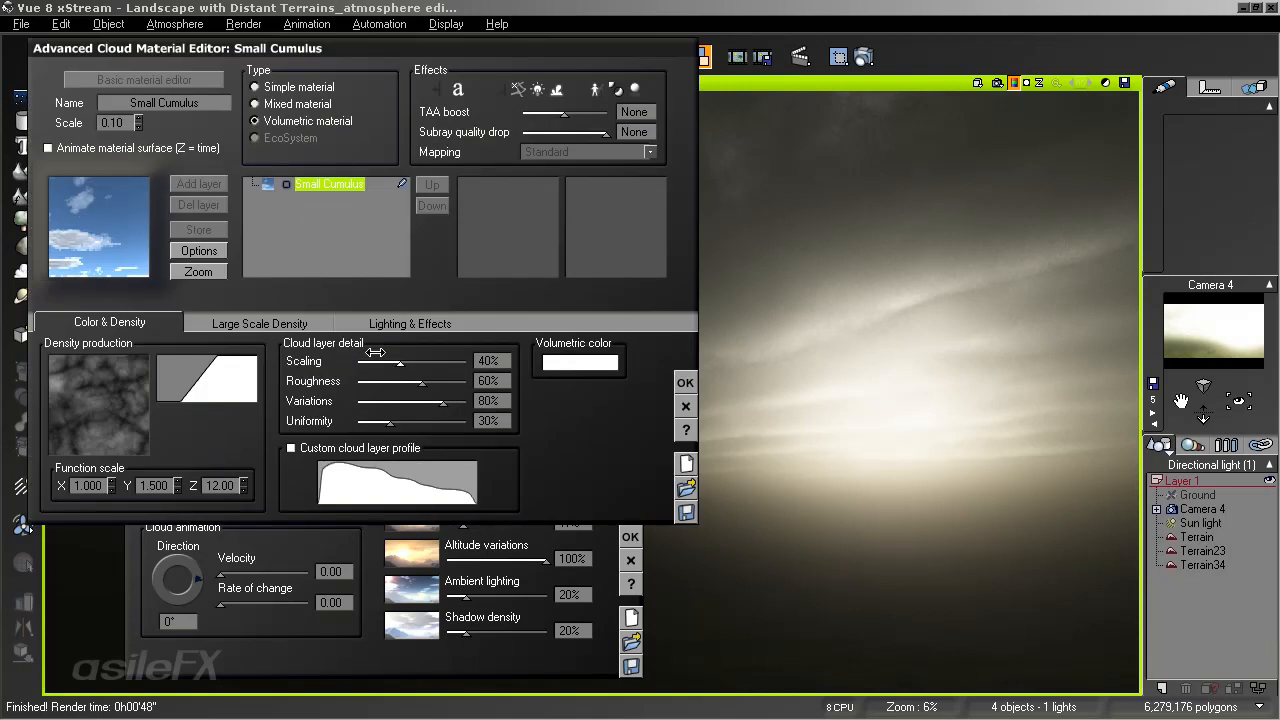
left_click(555, 360)
left_click_drag(984, 363, 1005, 427)
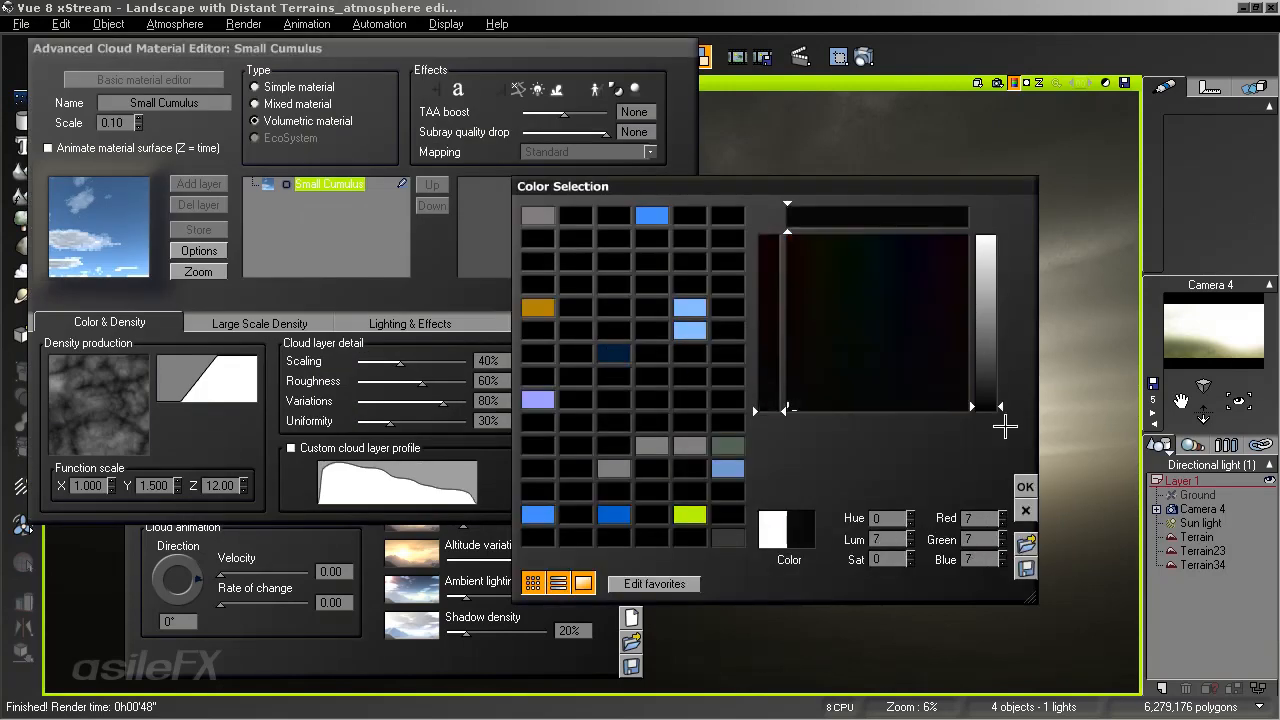
left_click(1024, 485)
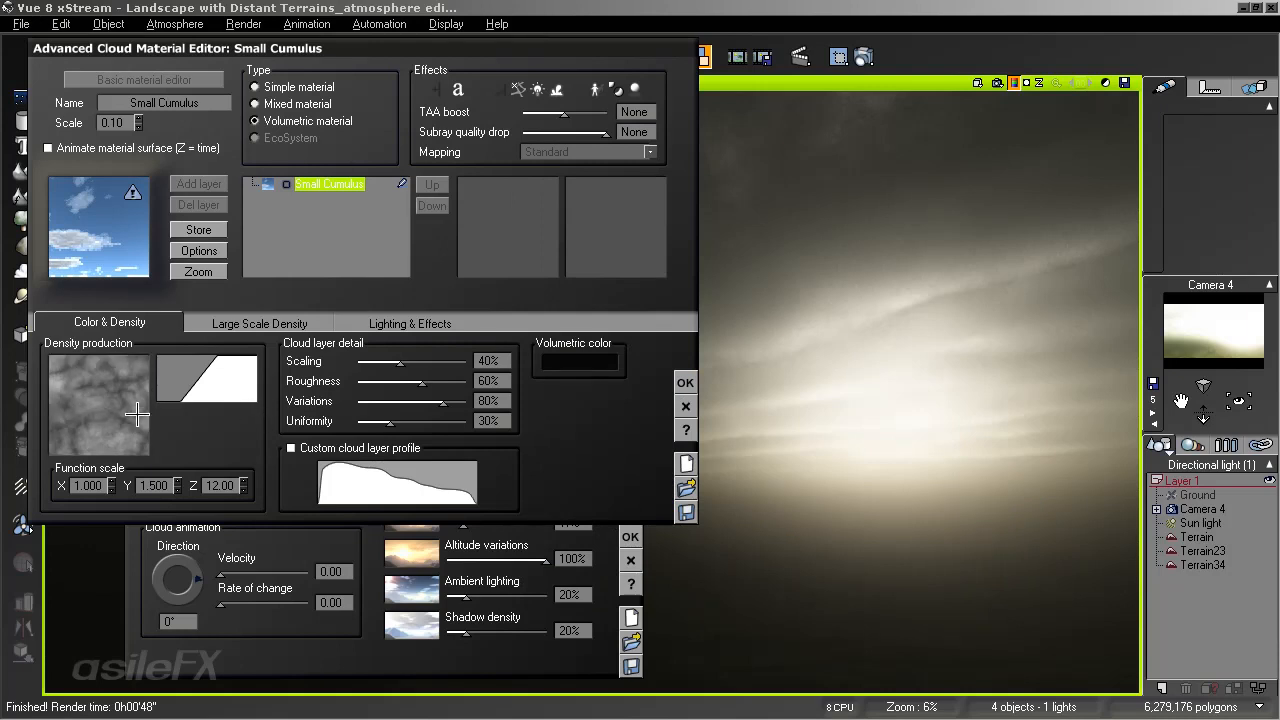
left_click(685, 382)
left_click(630, 536)
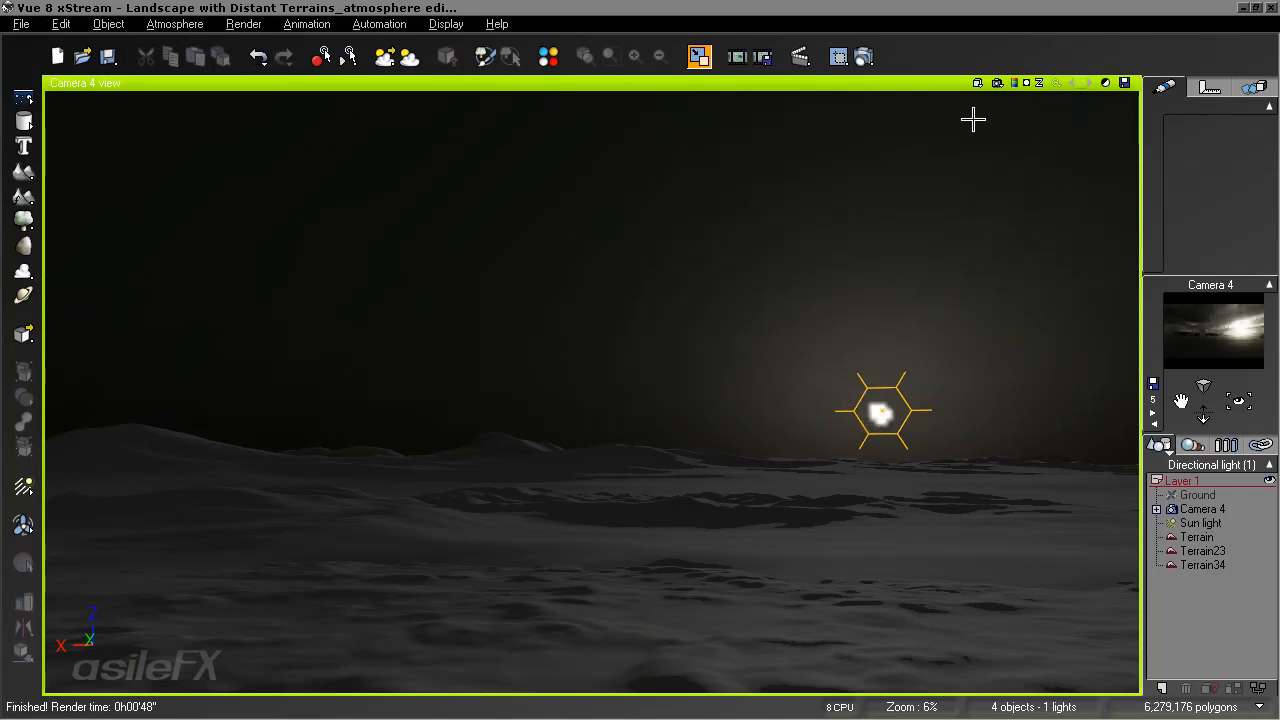
left_click(1014, 83)
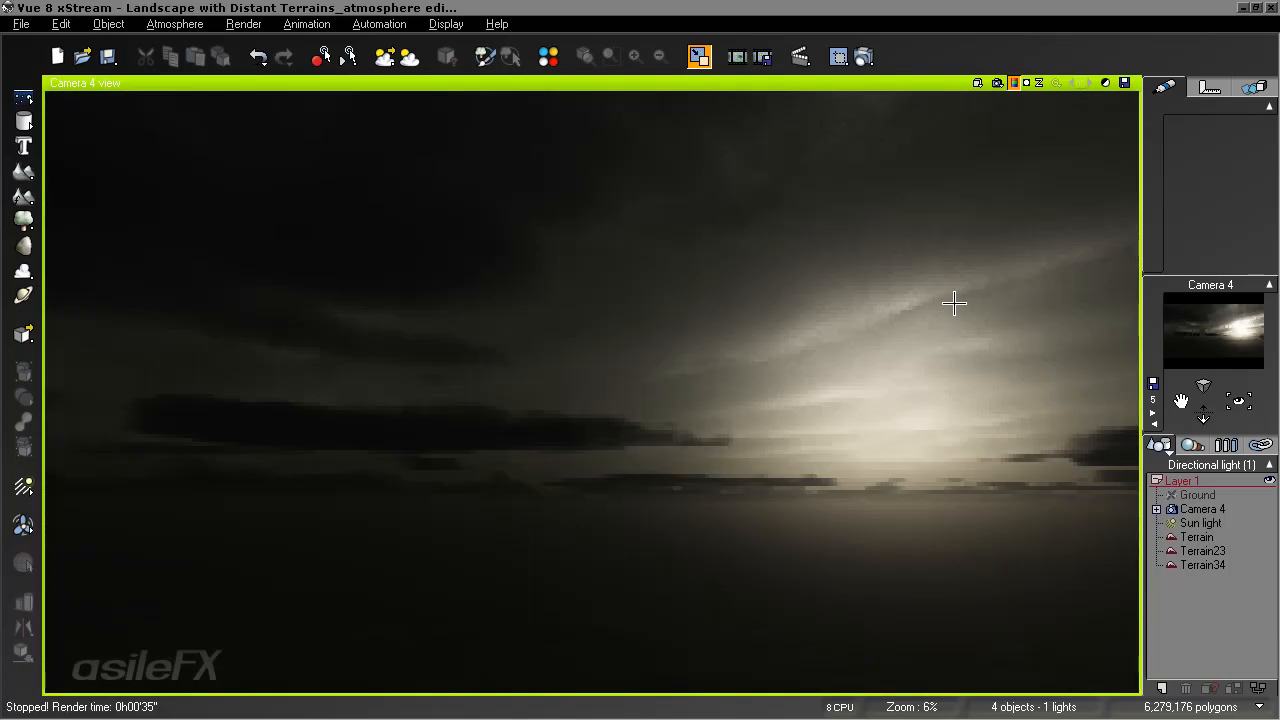
Set the Small Cumulus cloud layer's cover to 57% and its altitude variations to 10%
left_click(175, 24)
left_click(204, 118)
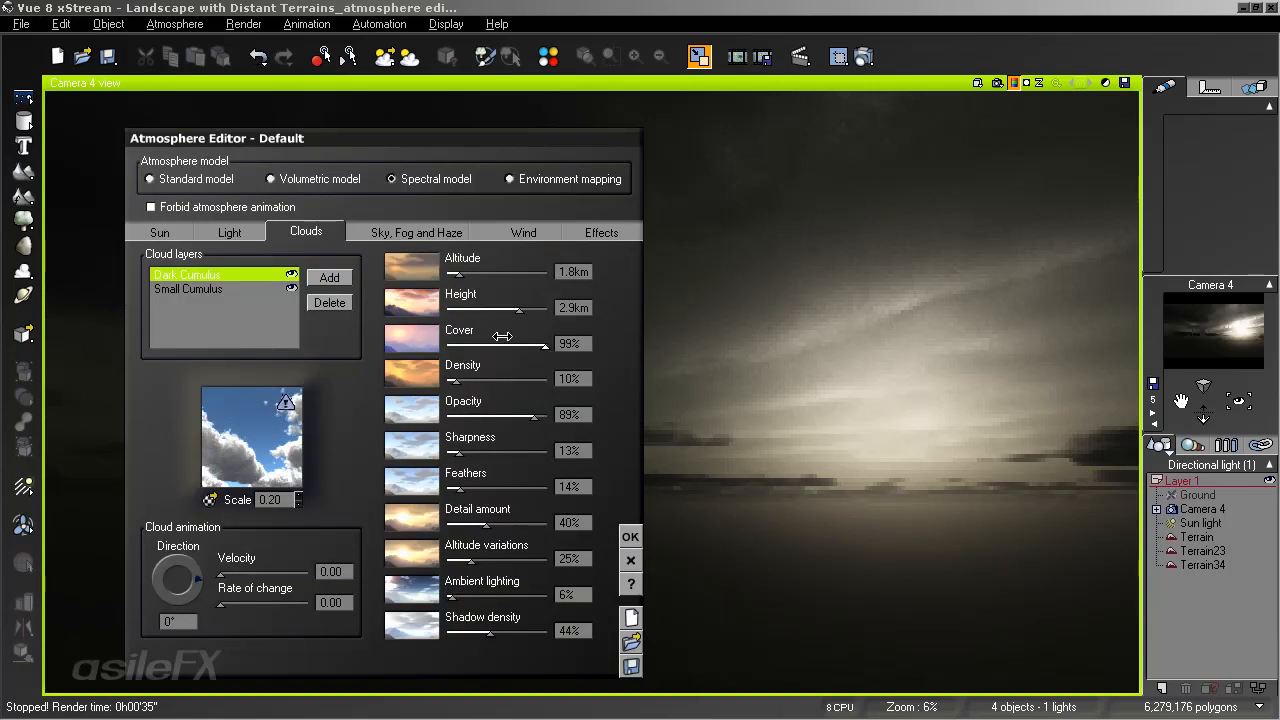
left_click(230, 288)
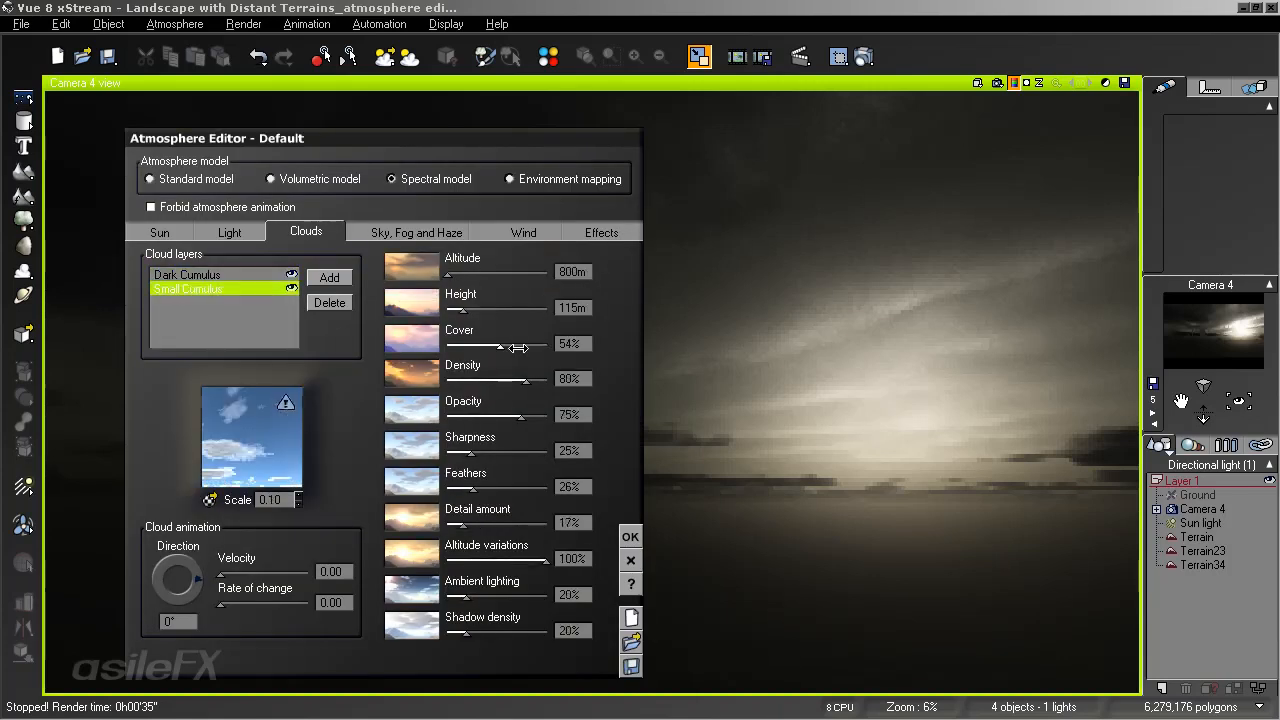
left_click_drag(518, 347, 530, 347)
left_click_drag(546, 560, 450, 573)
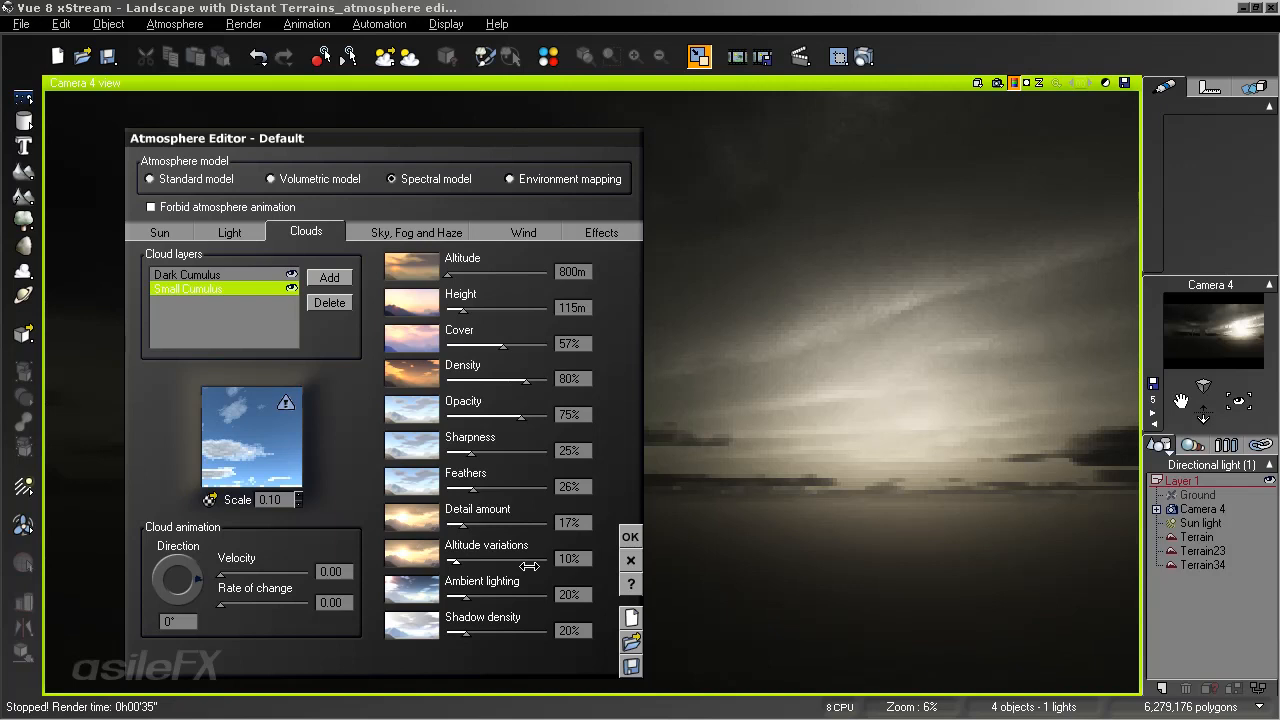
Apply the atmosphere with the adjusted Small Cumulus layer and run a partial render of the camera view
left_click(629, 537)
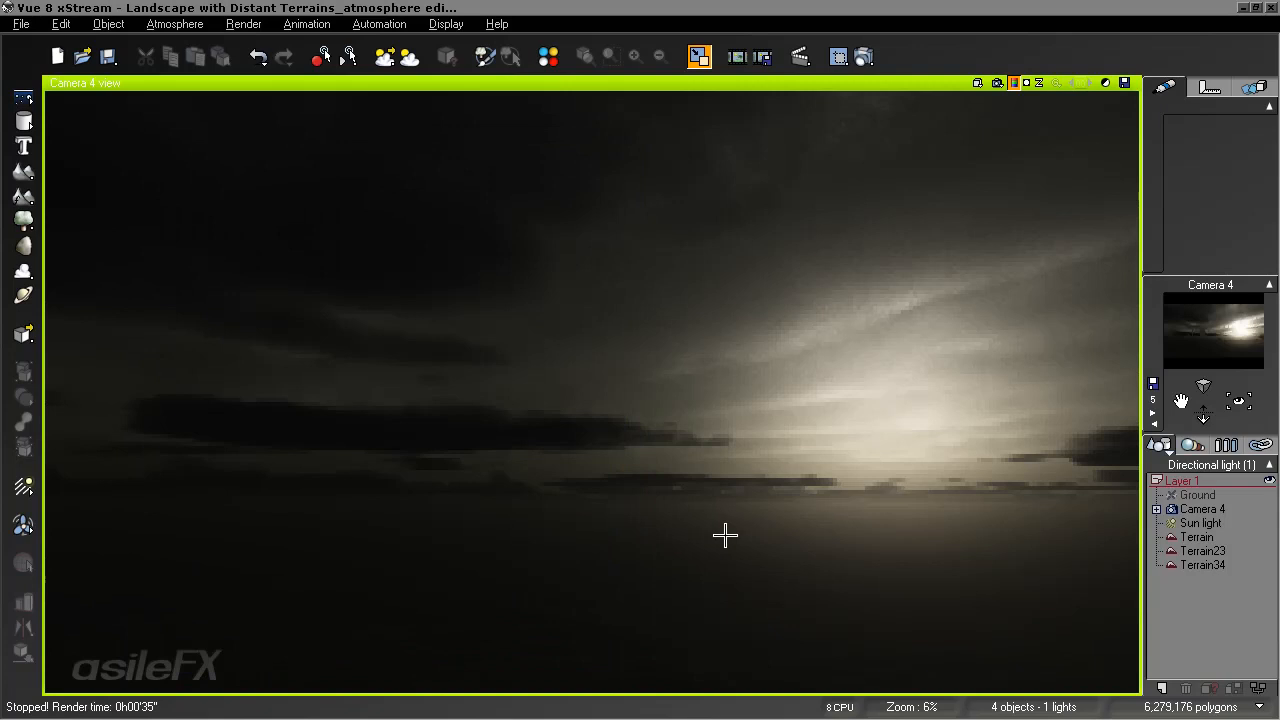
left_click(990, 83)
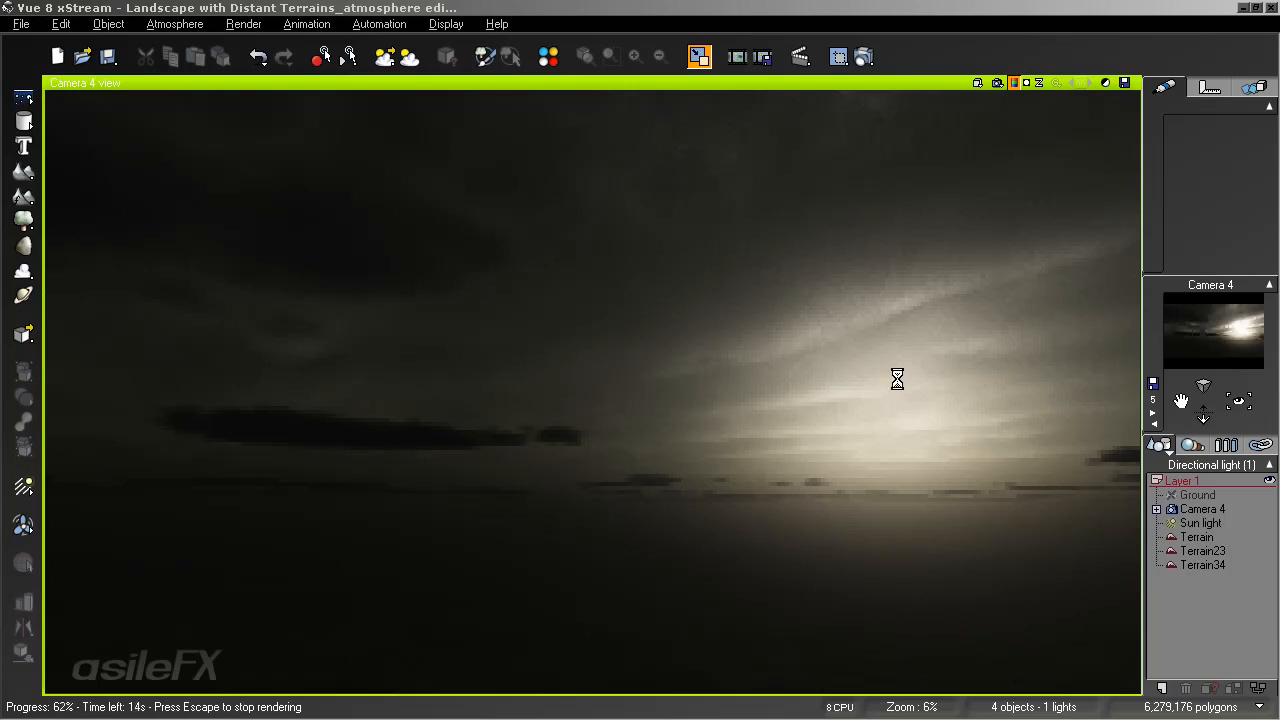
key("Escape")
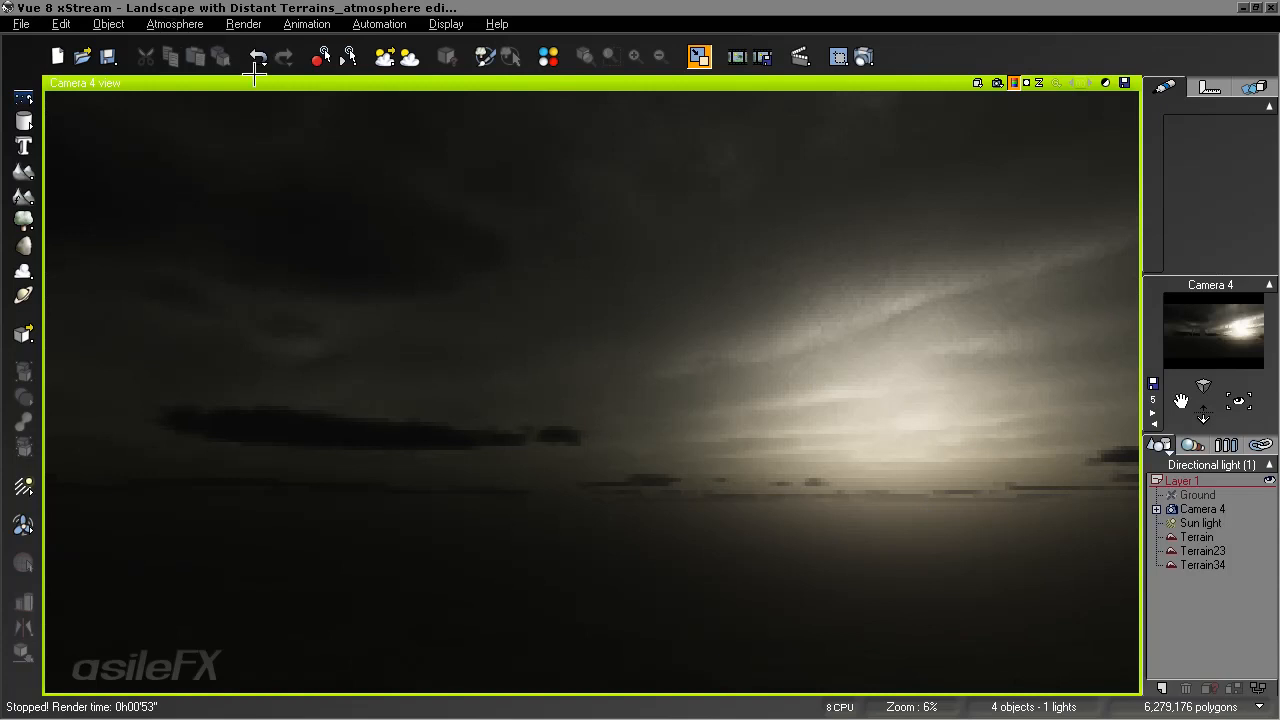
Try a glow intensity of 69% with a scattering anisotropy of 0.92 and render the camera view
left_click(189, 26)
left_click(190, 108)
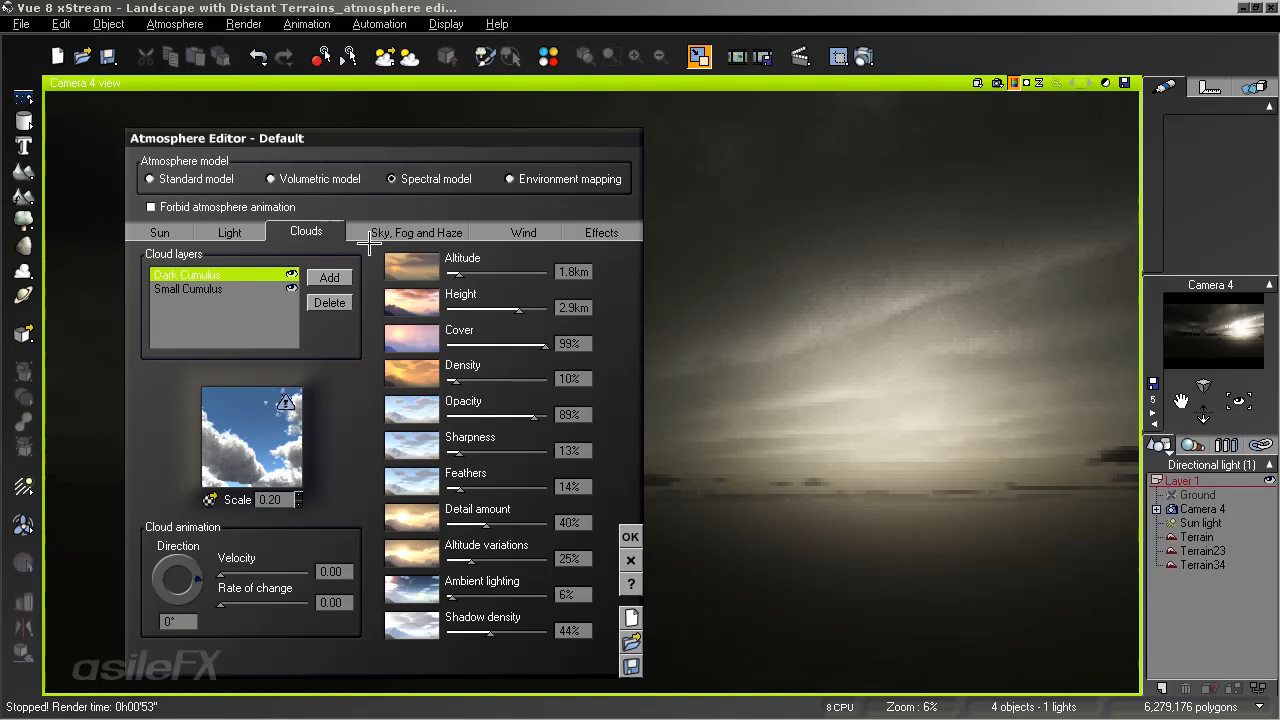
left_click(420, 232)
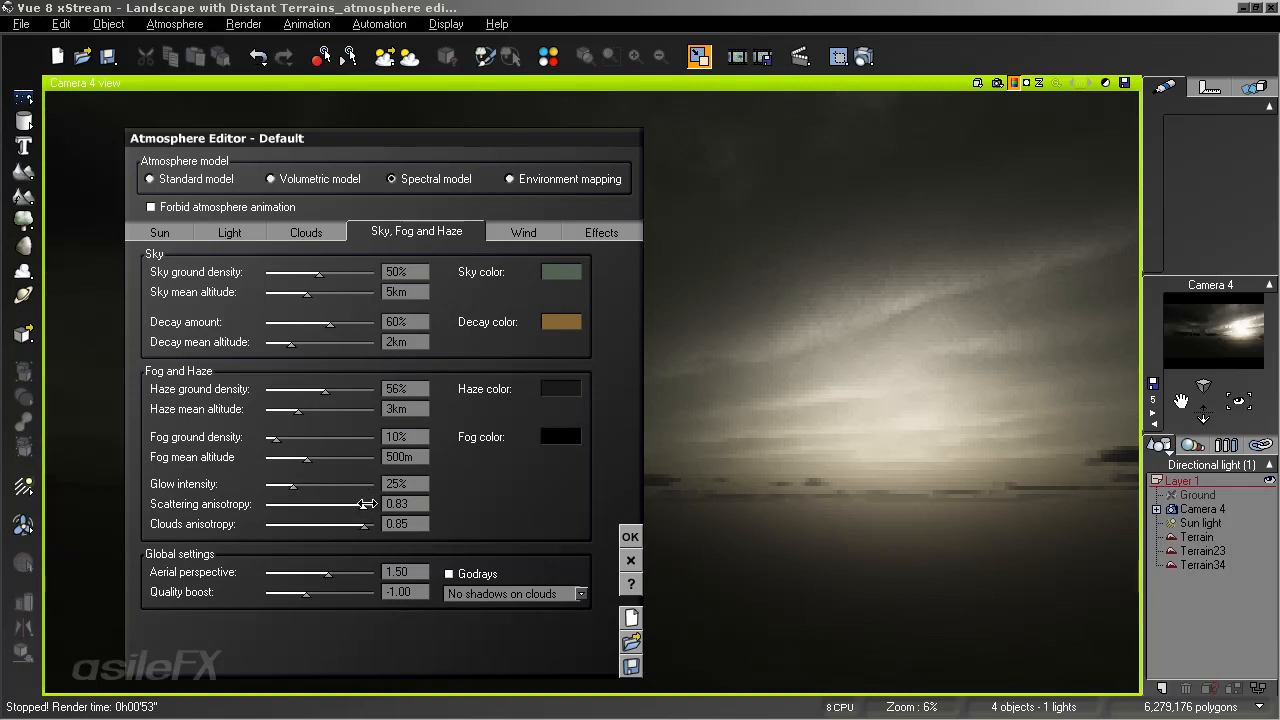
left_click_drag(295, 485, 340, 485)
left_click(1218, 341)
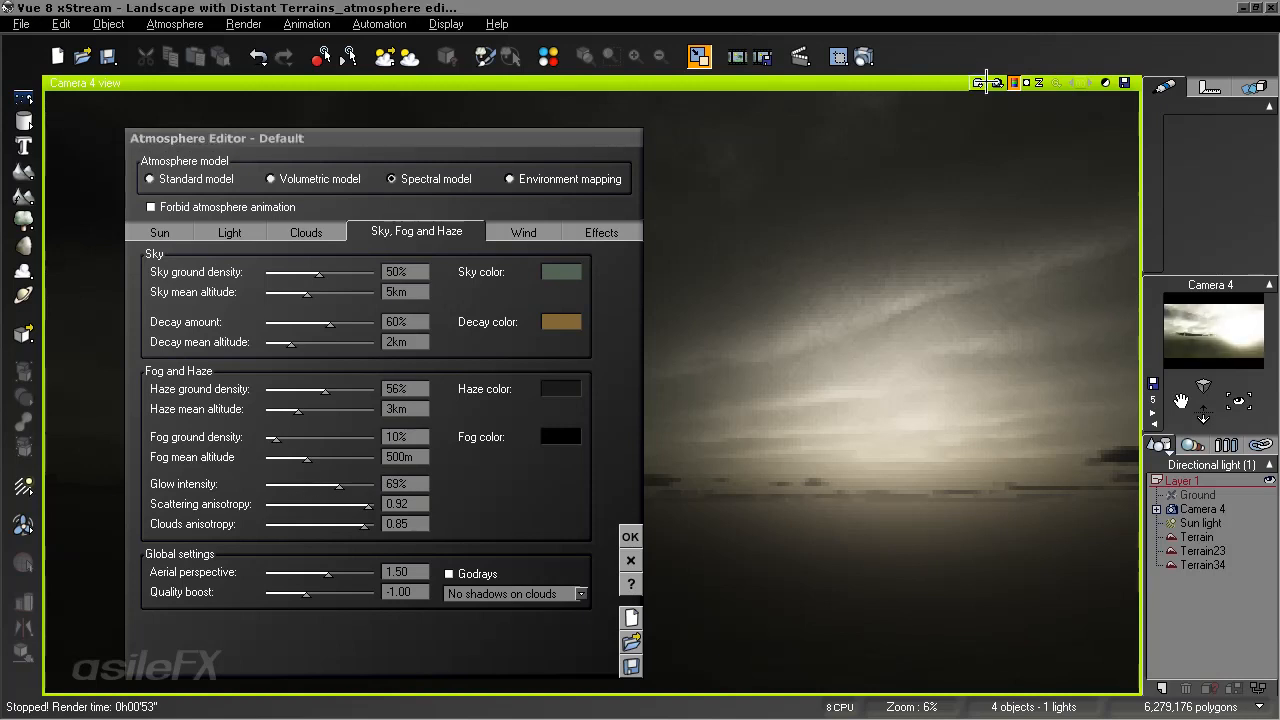
left_click(993, 82)
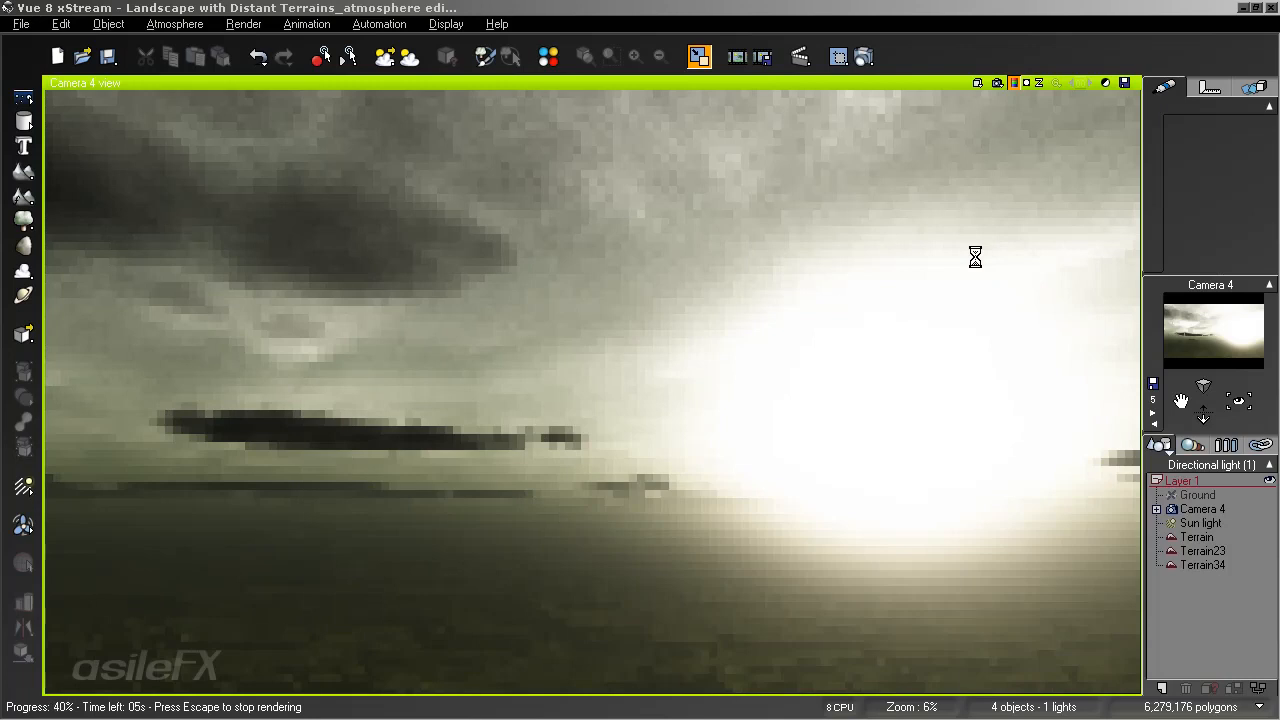
key("Escape")
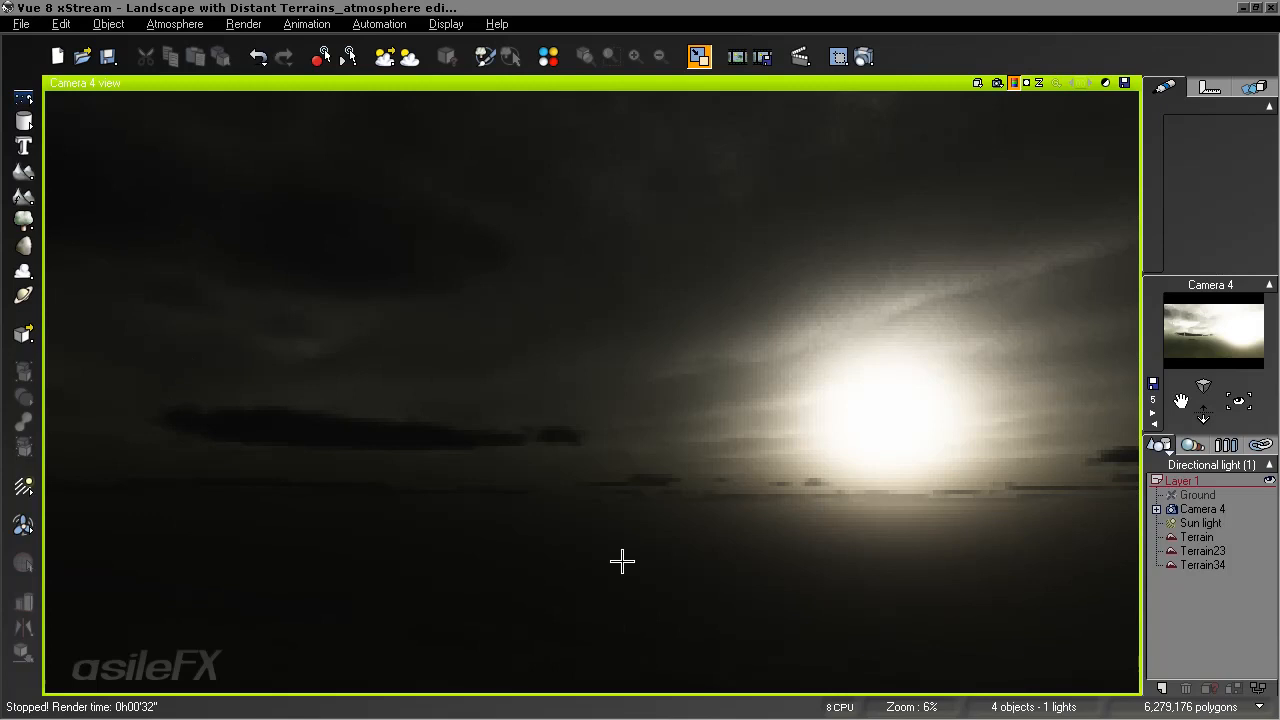
Set the atmosphere's aerial perspective to 1 and run a partial render of the camera view
left_click(185, 24)
left_click(200, 113)
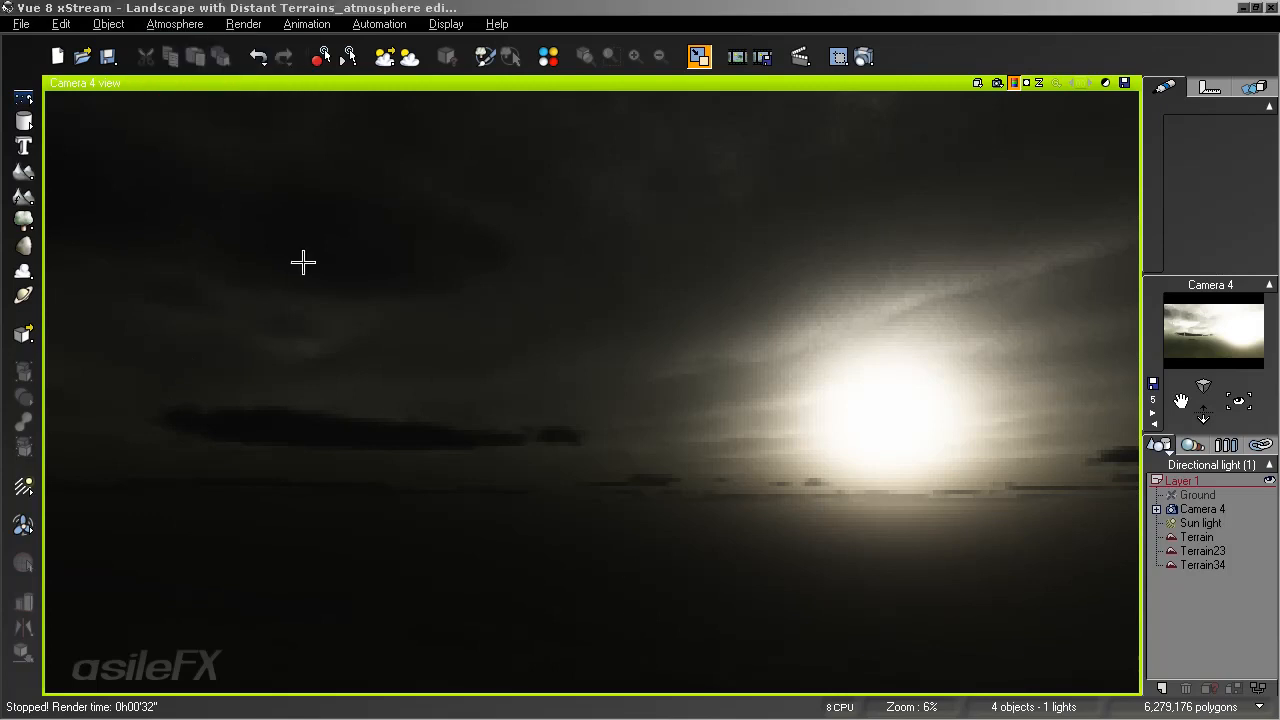
left_click(411, 570)
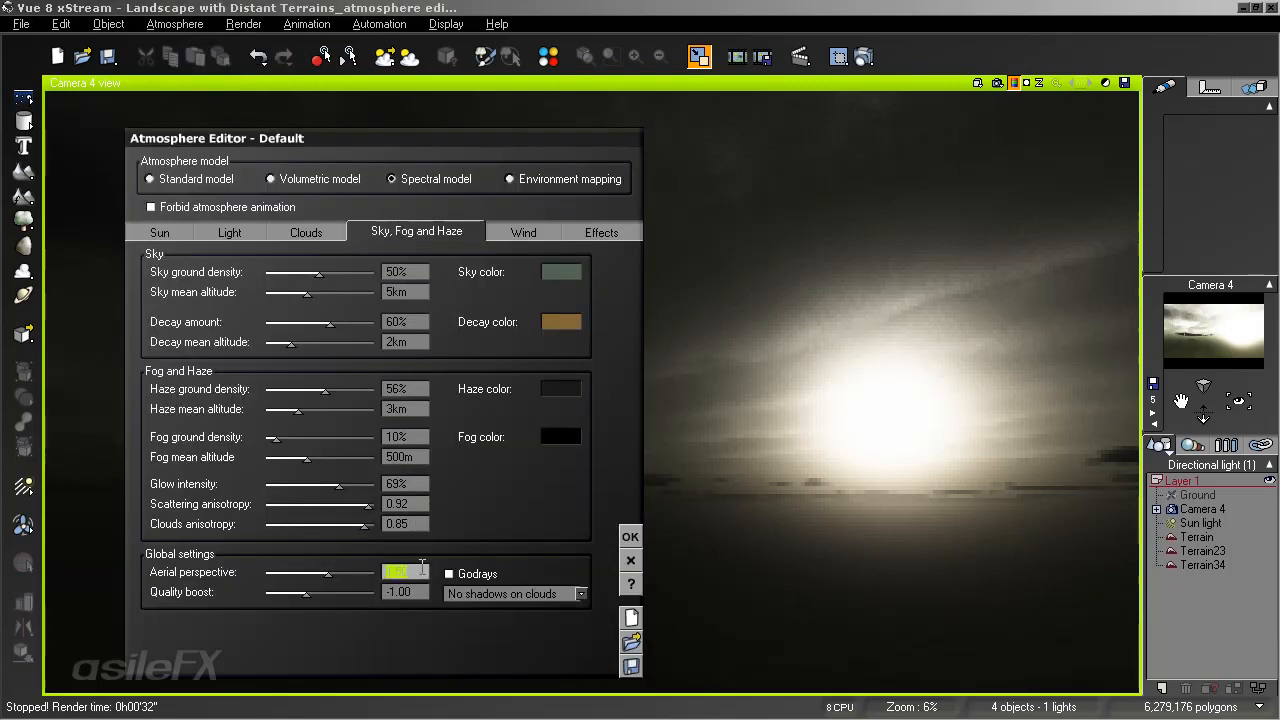
type("1")
key("Return")
left_click(629, 537)
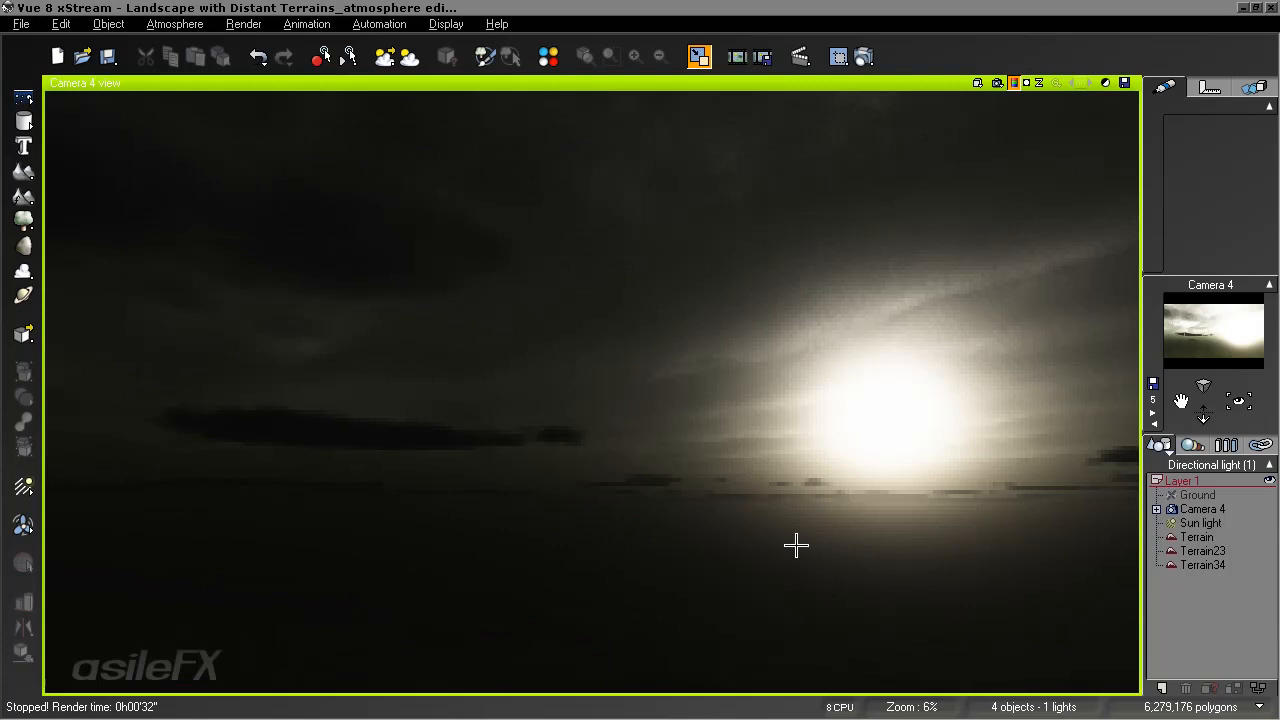
left_click(997, 83)
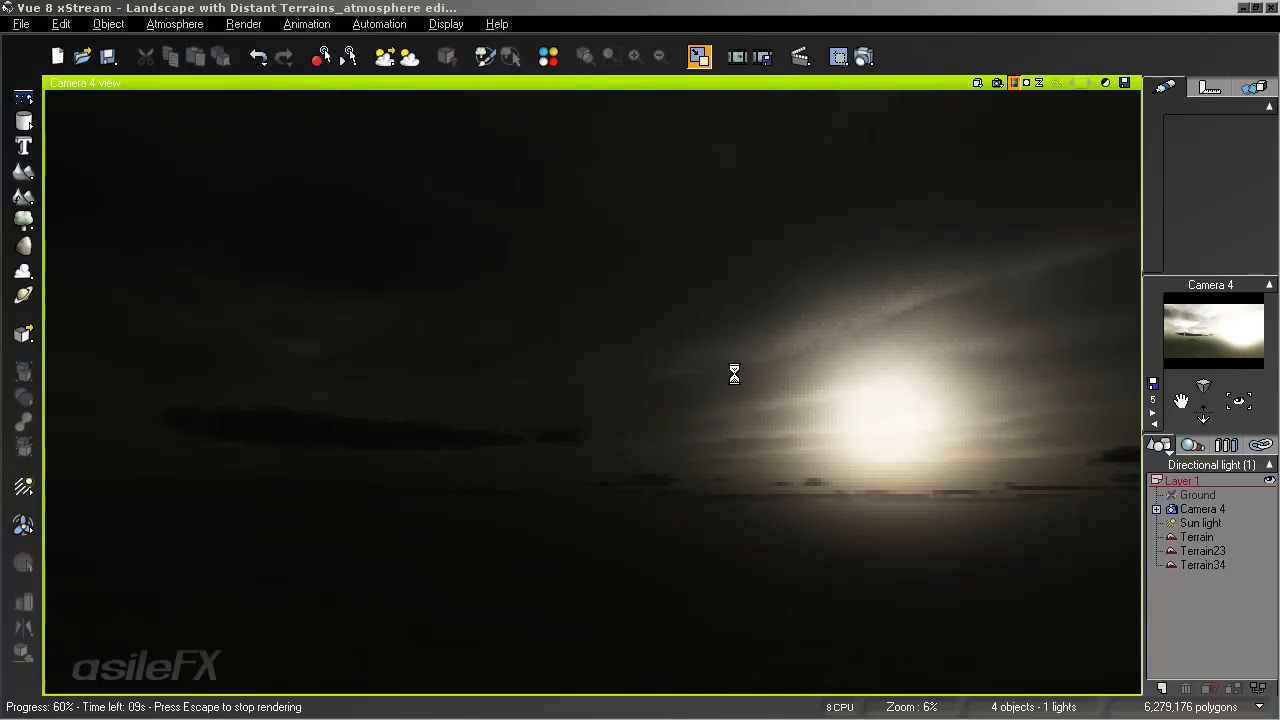
key("Escape")
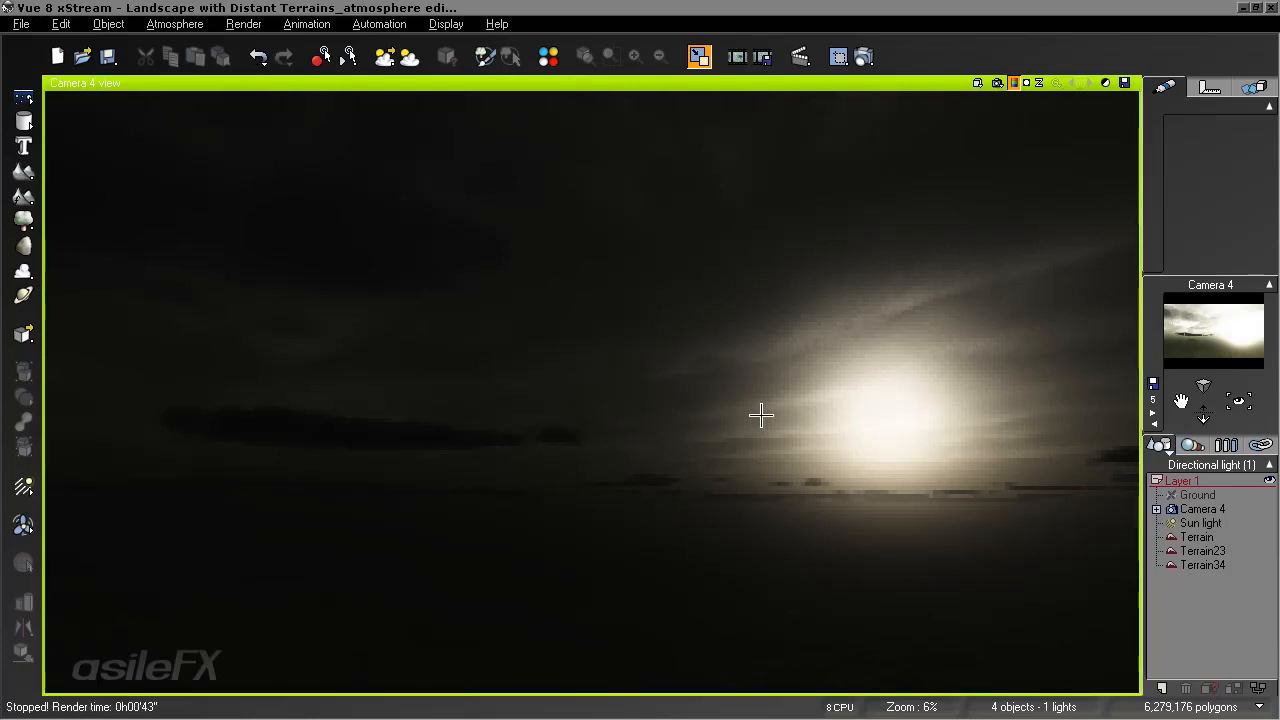
Lower the atmosphere's scattering anisotropy to 0.15 and its glow intensity to 13%
left_click(190, 22)
left_click(180, 106)
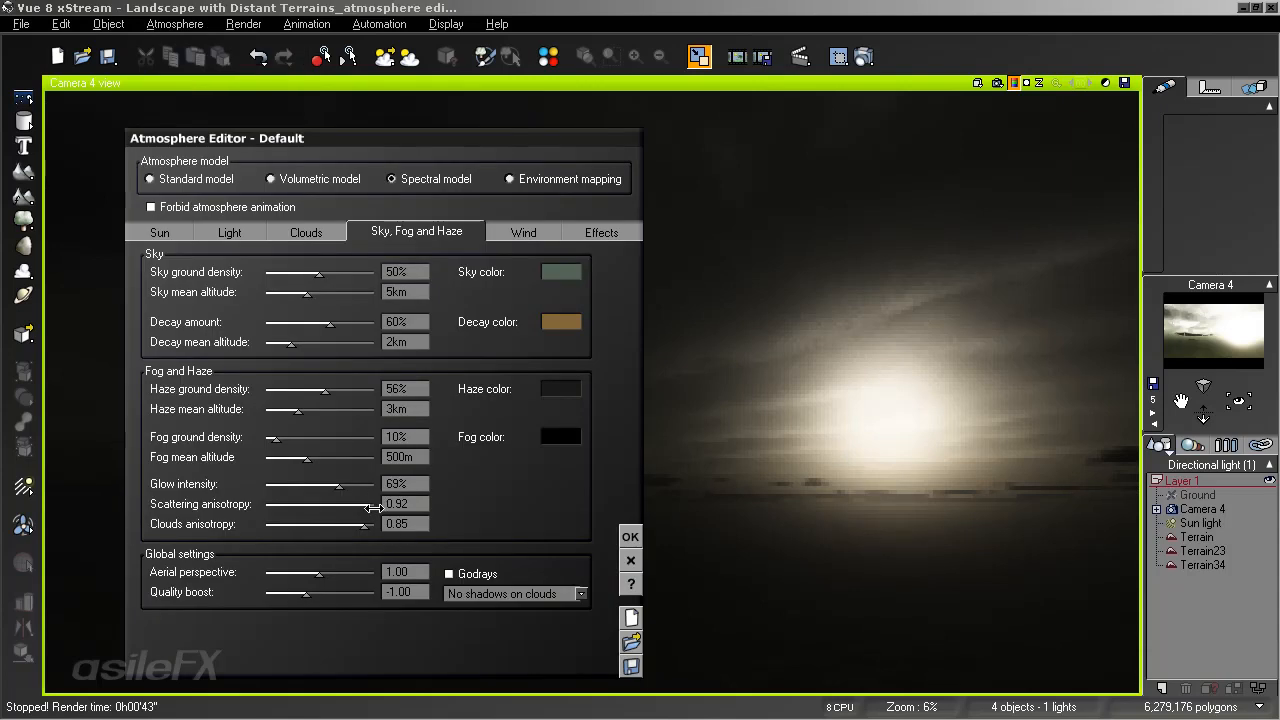
left_click_drag(372, 508, 322, 508)
left_click(420, 508)
type("0")
key("Return")
mouse_move(323, 506)
left_mouse_down()
mouse_move(337, 506)
mouse_move(320, 486)
left_mouse_up()
left_click_drag(309, 487, 281, 487)
Apply the scattering and glow changes and run a partial render of the camera view
left_click(630, 537)
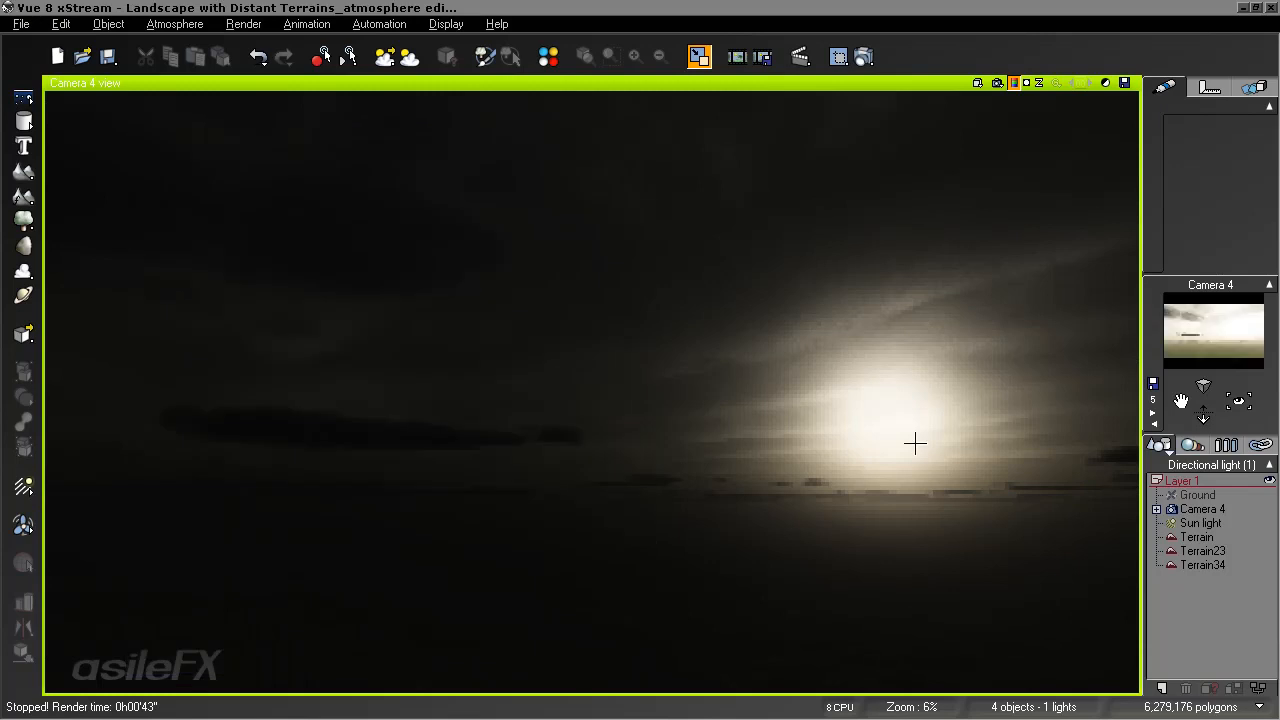
left_click(997, 84)
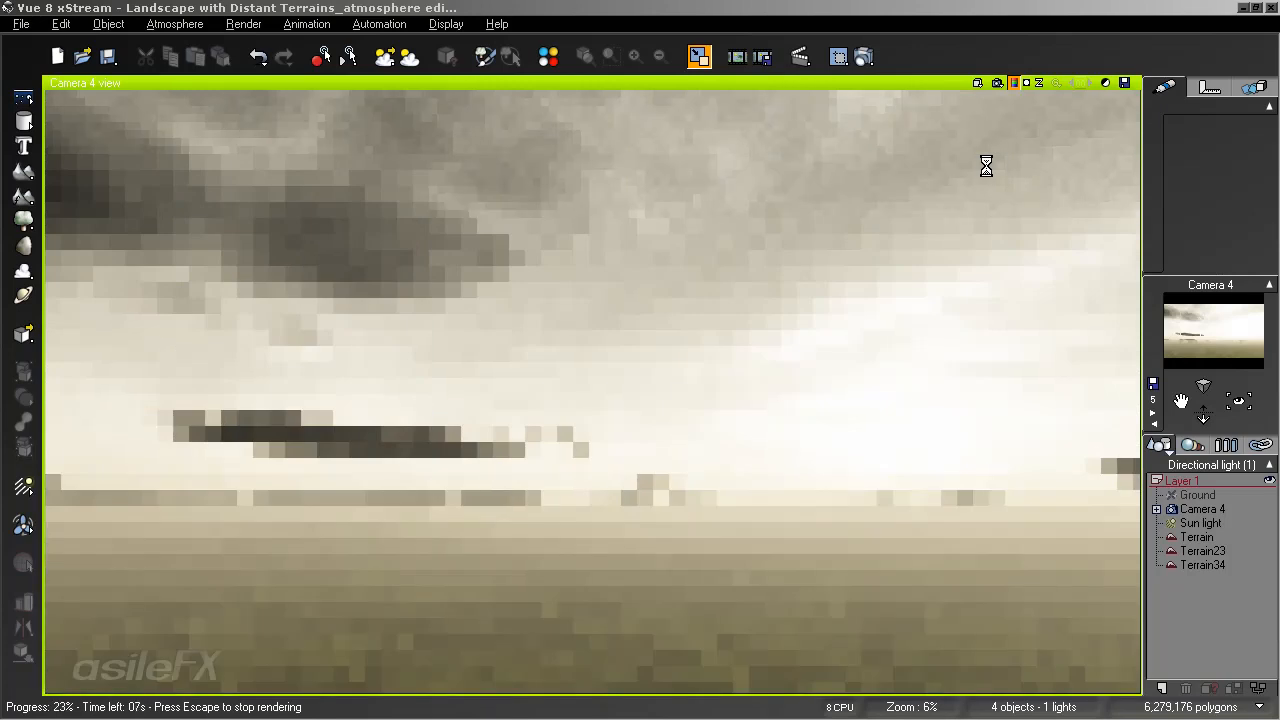
key("Escape")
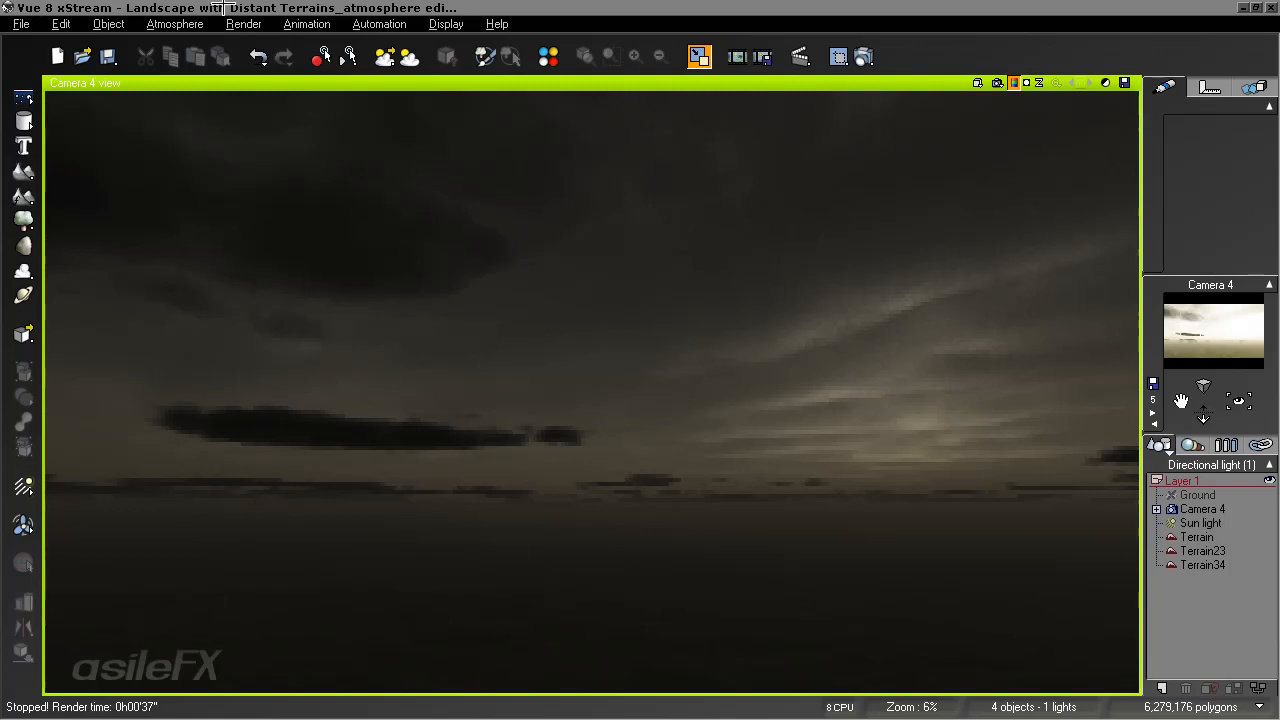
Reduce the fog ground density of the atmosphere
left_click(176, 23)
left_click(200, 112)
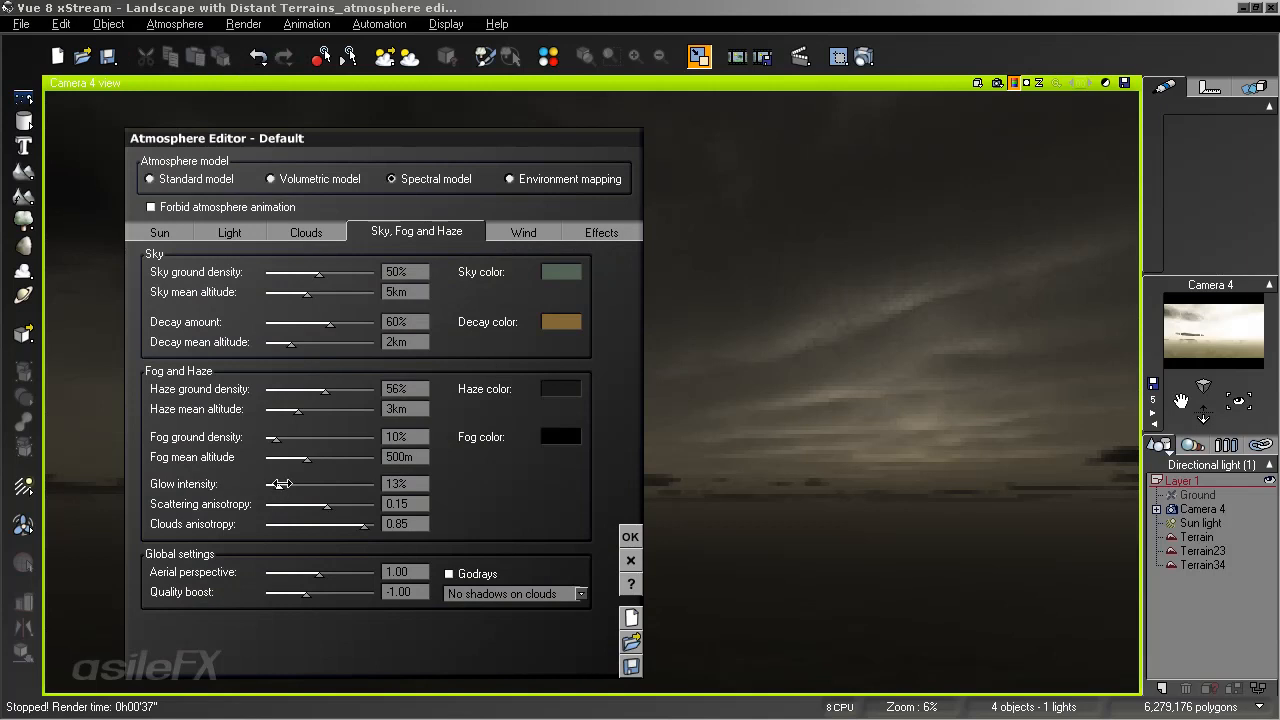
left_click_drag(296, 438, 268, 439)
Set the ambient light color to near black with green 5 and blue 3, apply the atmosphere and render the camera view
left_click(300, 233)
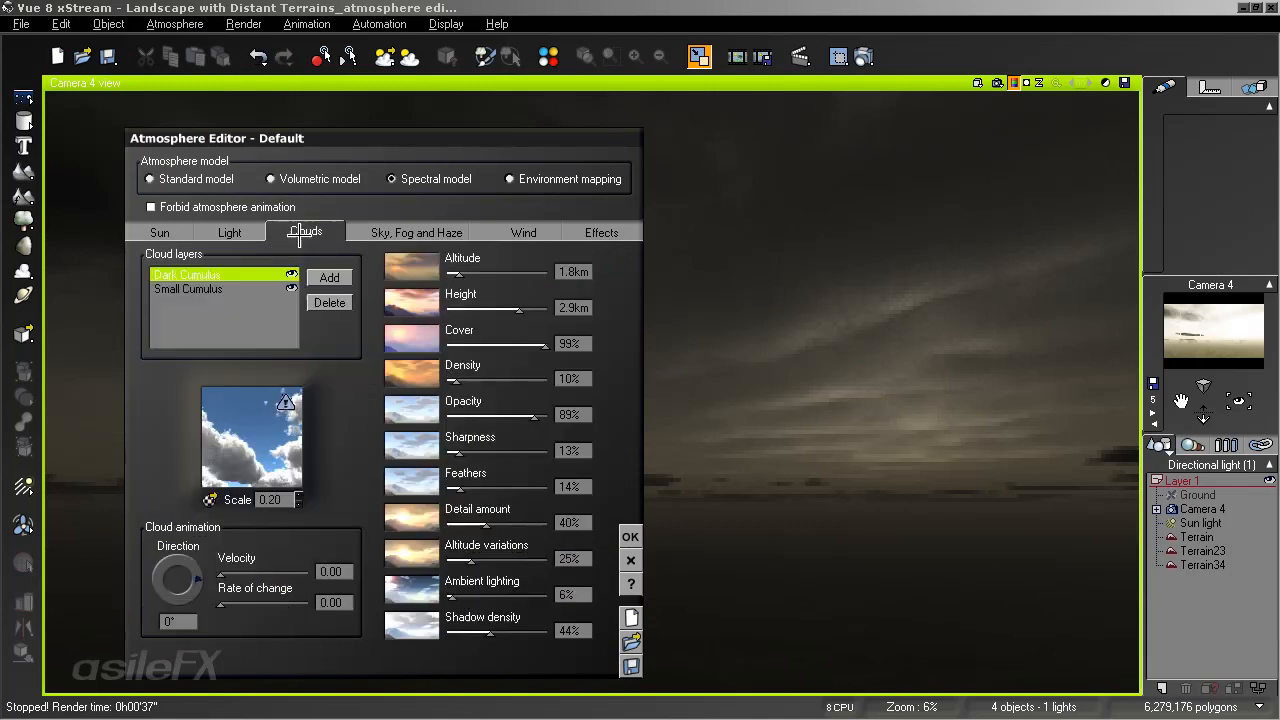
left_click(262, 233)
right_click(533, 505)
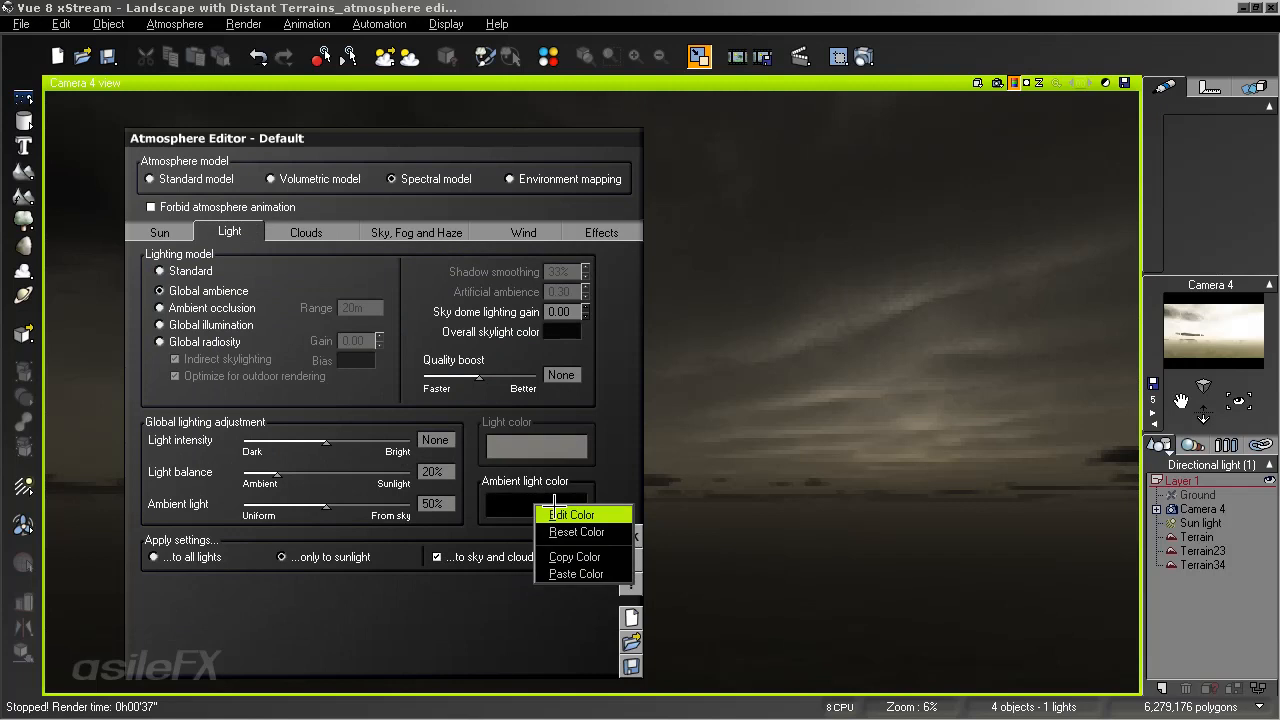
left_click(572, 514)
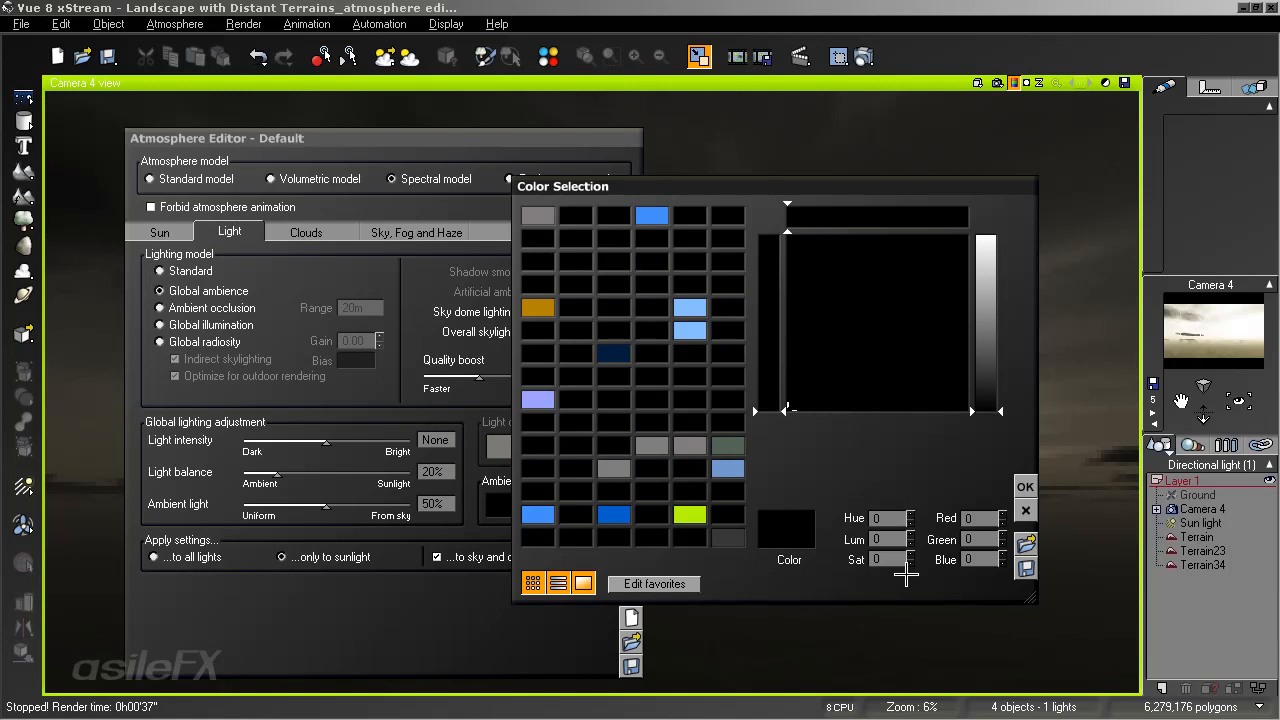
left_click(968, 538)
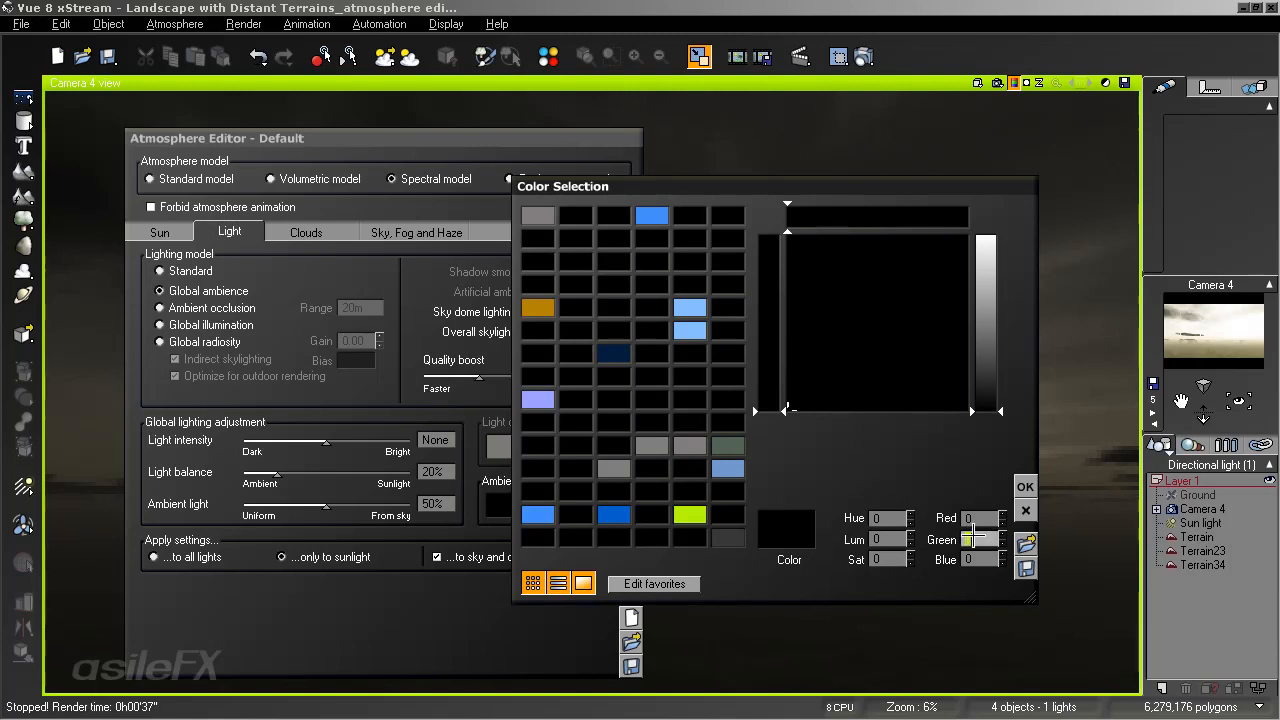
type("5")
left_click(985, 559)
type("3")
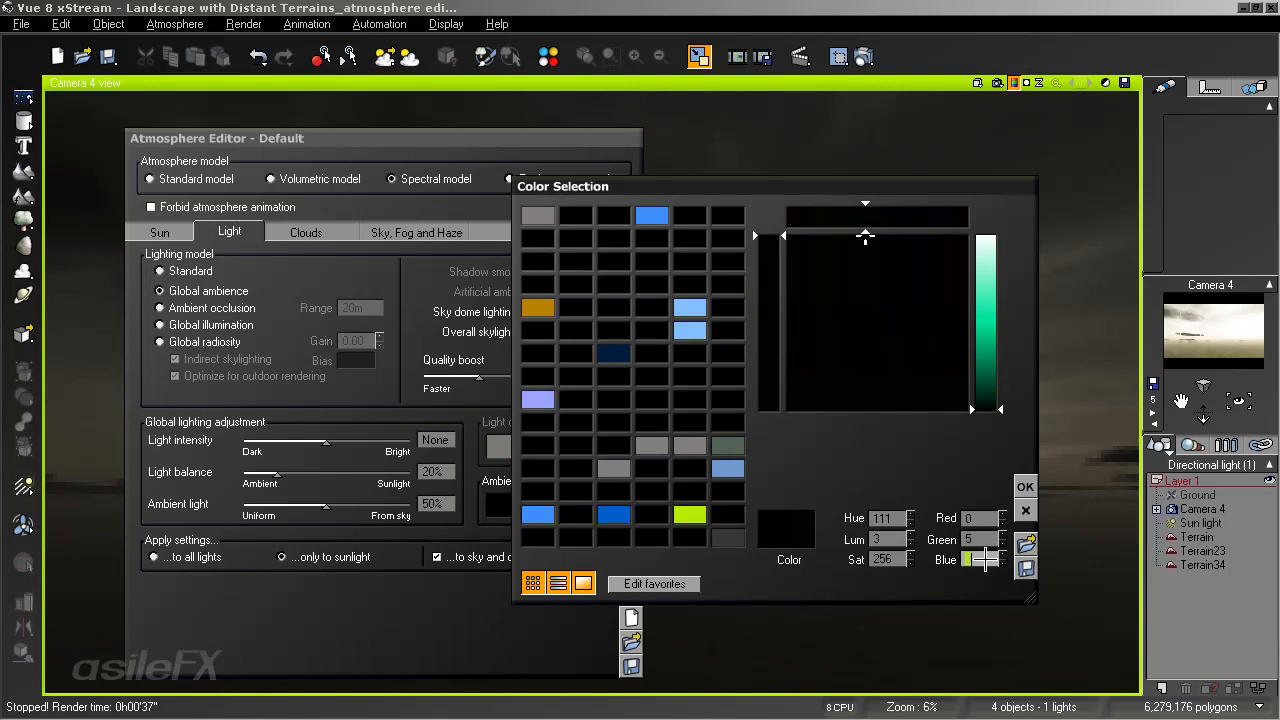
left_click(985, 518)
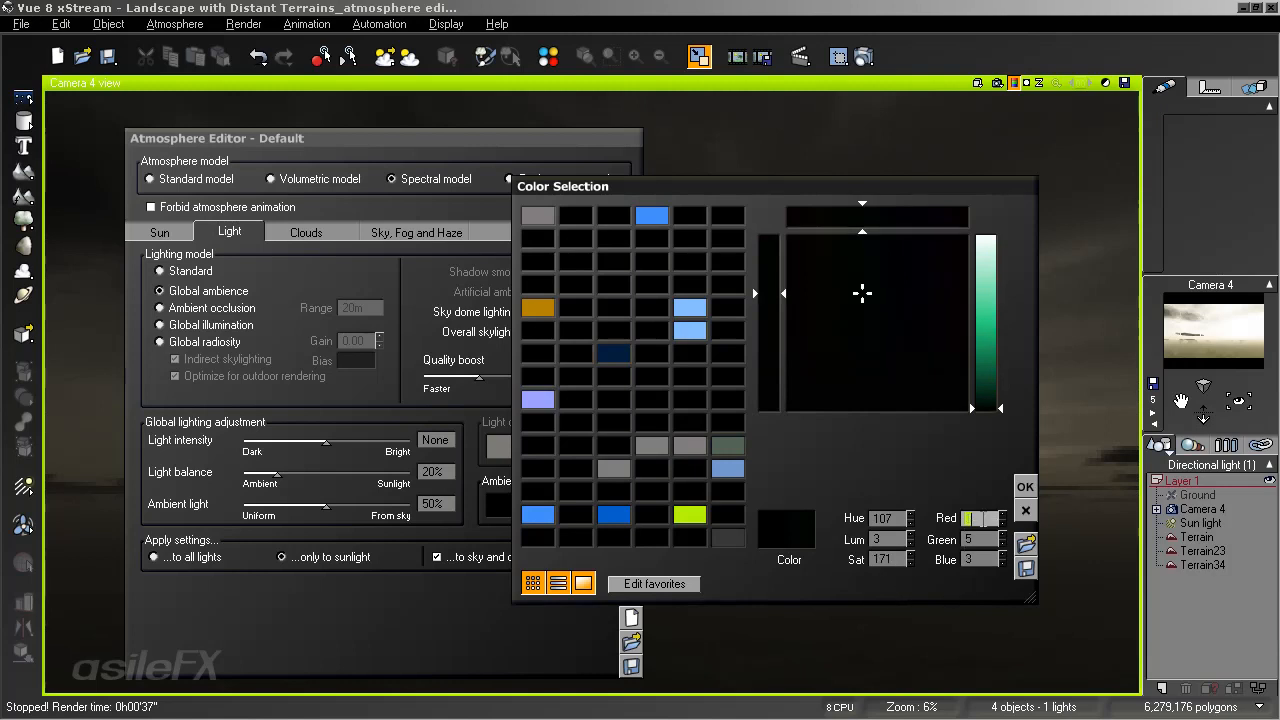
left_click(1025, 487)
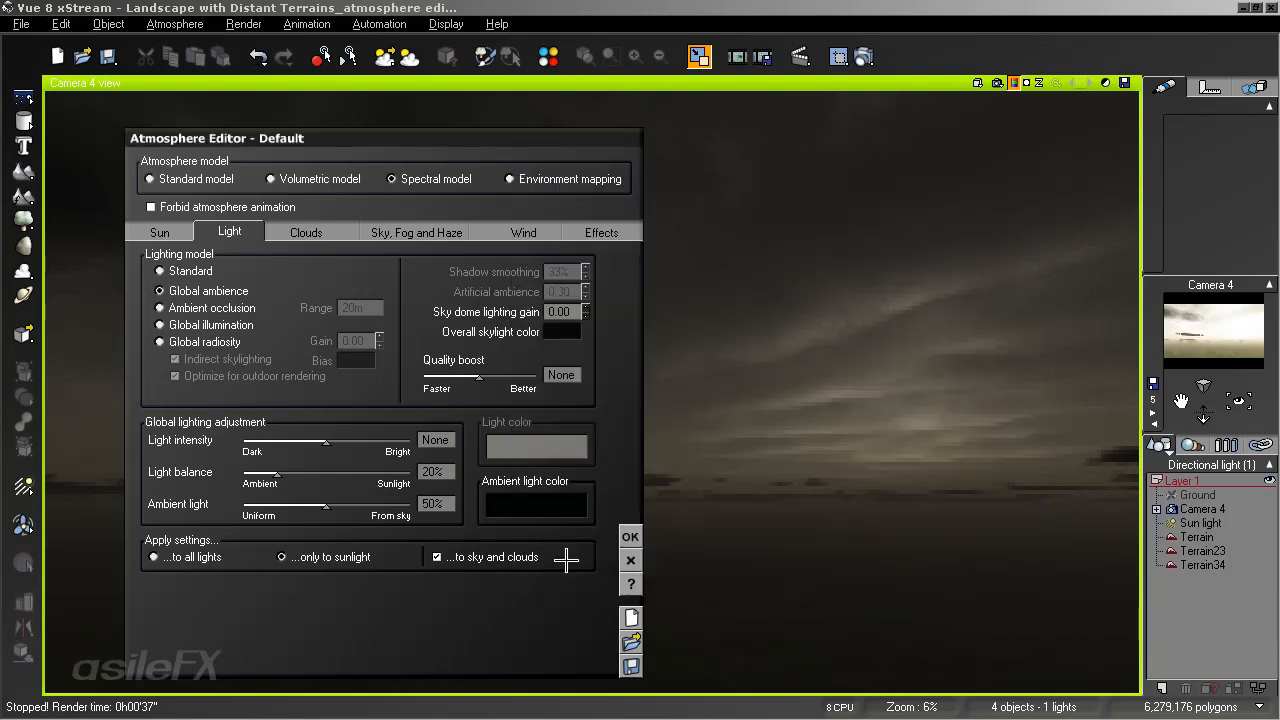
left_click(630, 535)
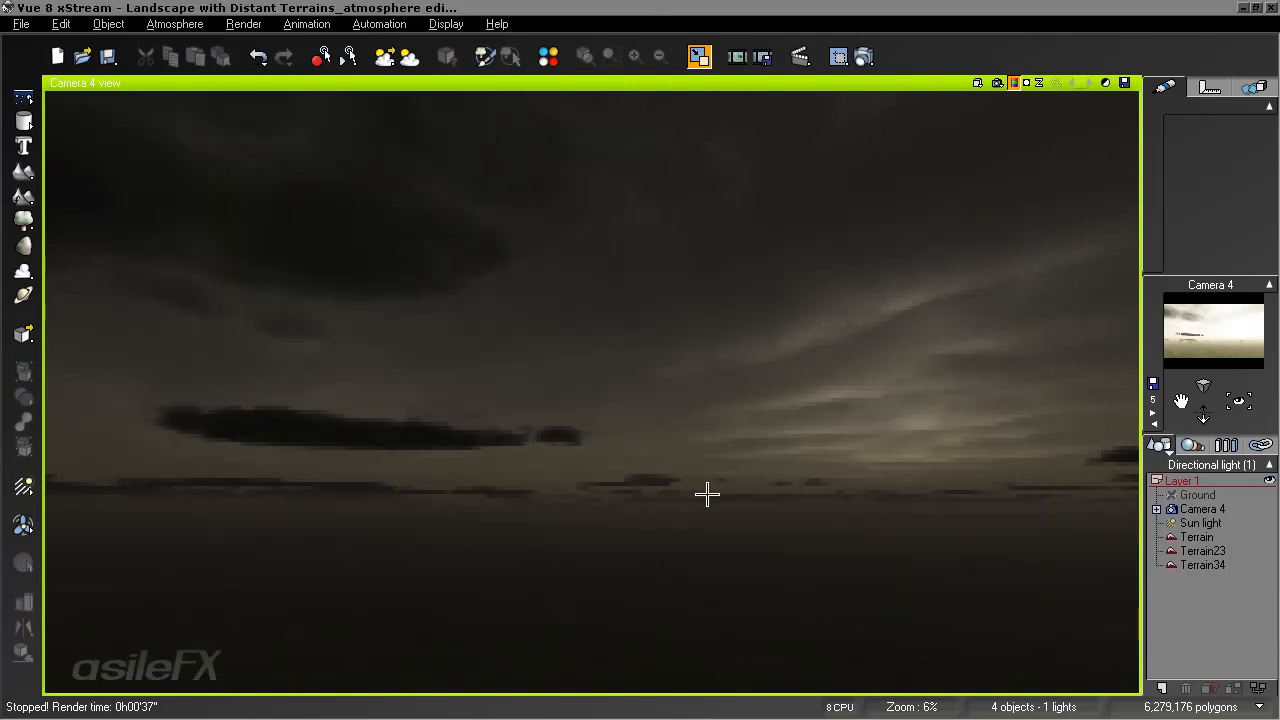
left_click(997, 82)
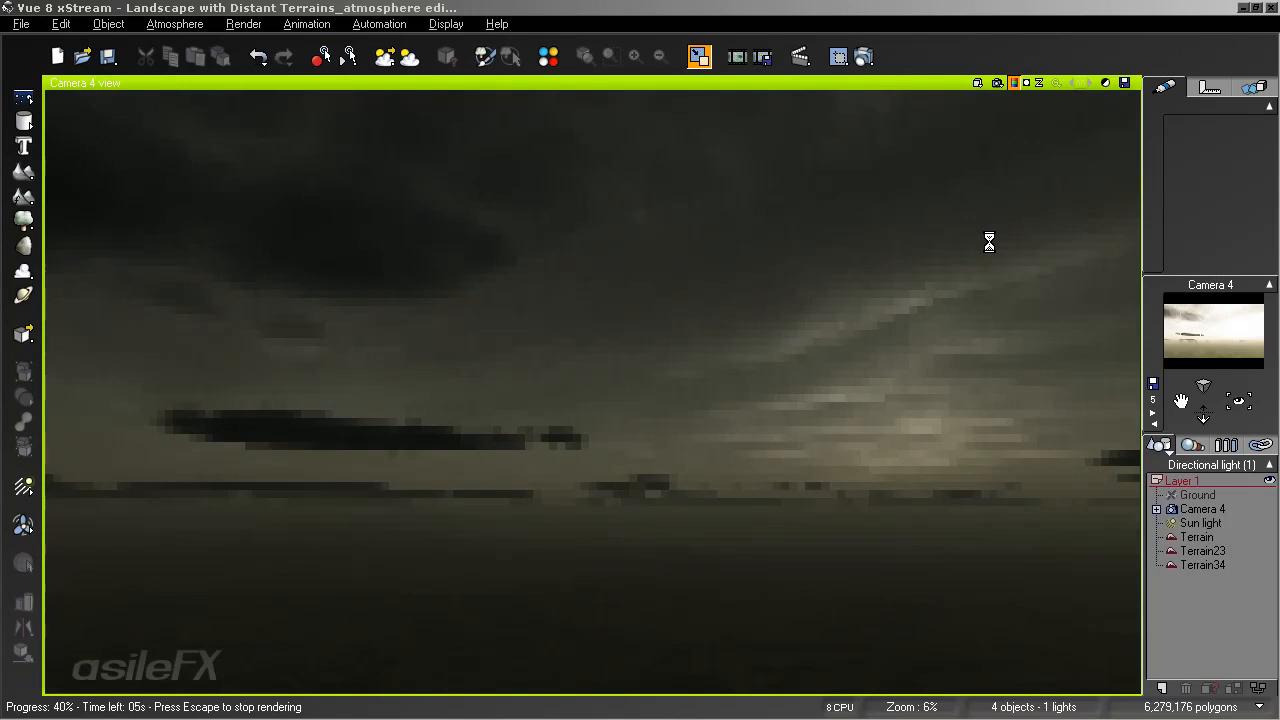
Lower the atmosphere's clouds anisotropy to 0.36, apply it and run a partial render of the camera view
key("Escape")
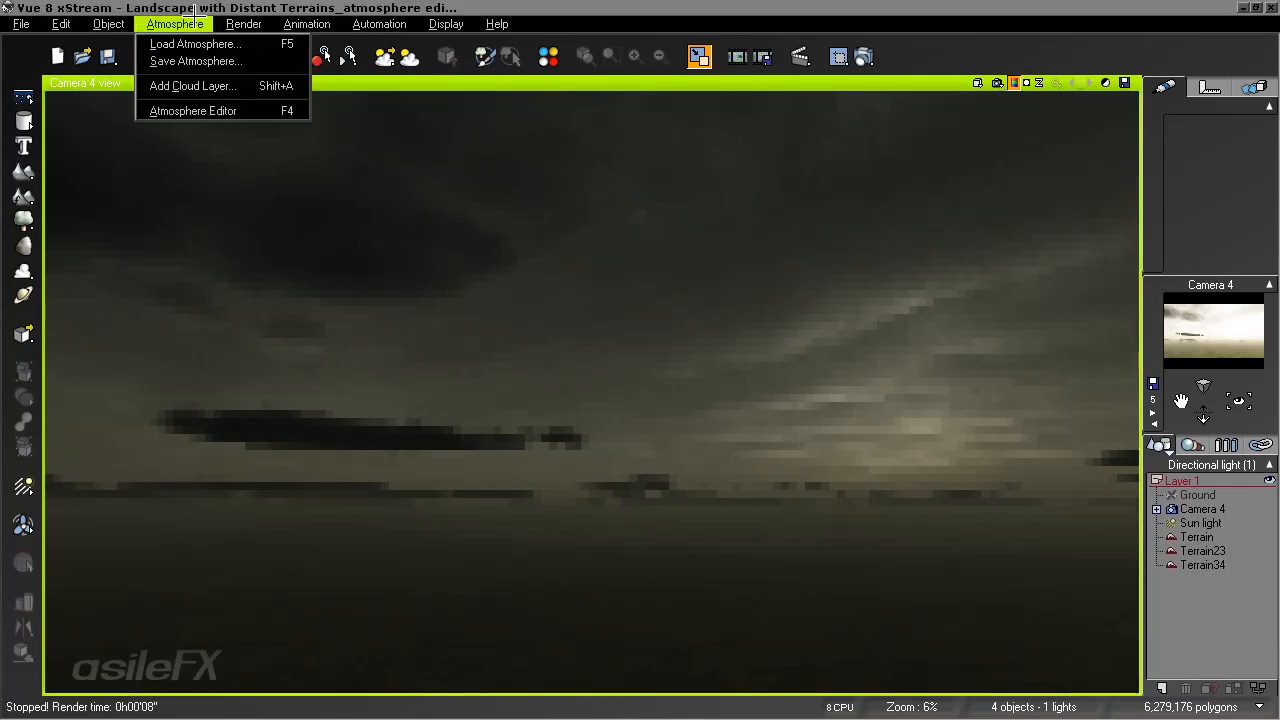
left_click(185, 110)
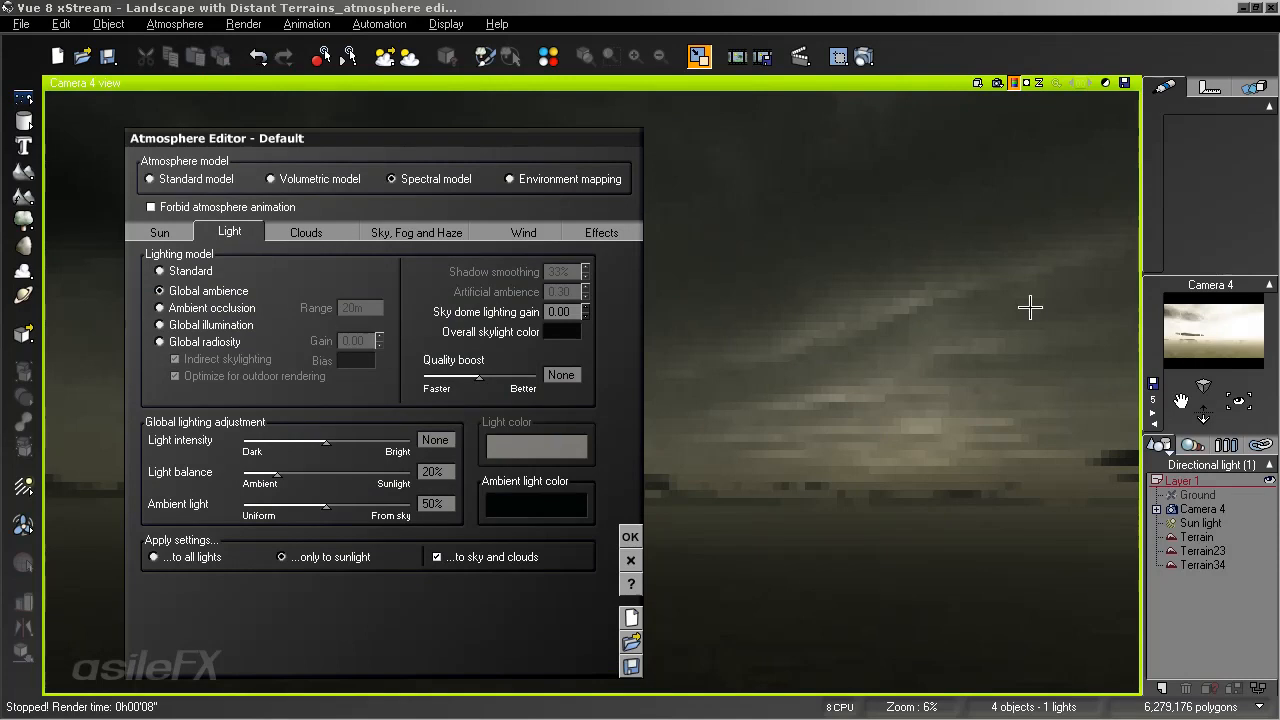
left_click(445, 232)
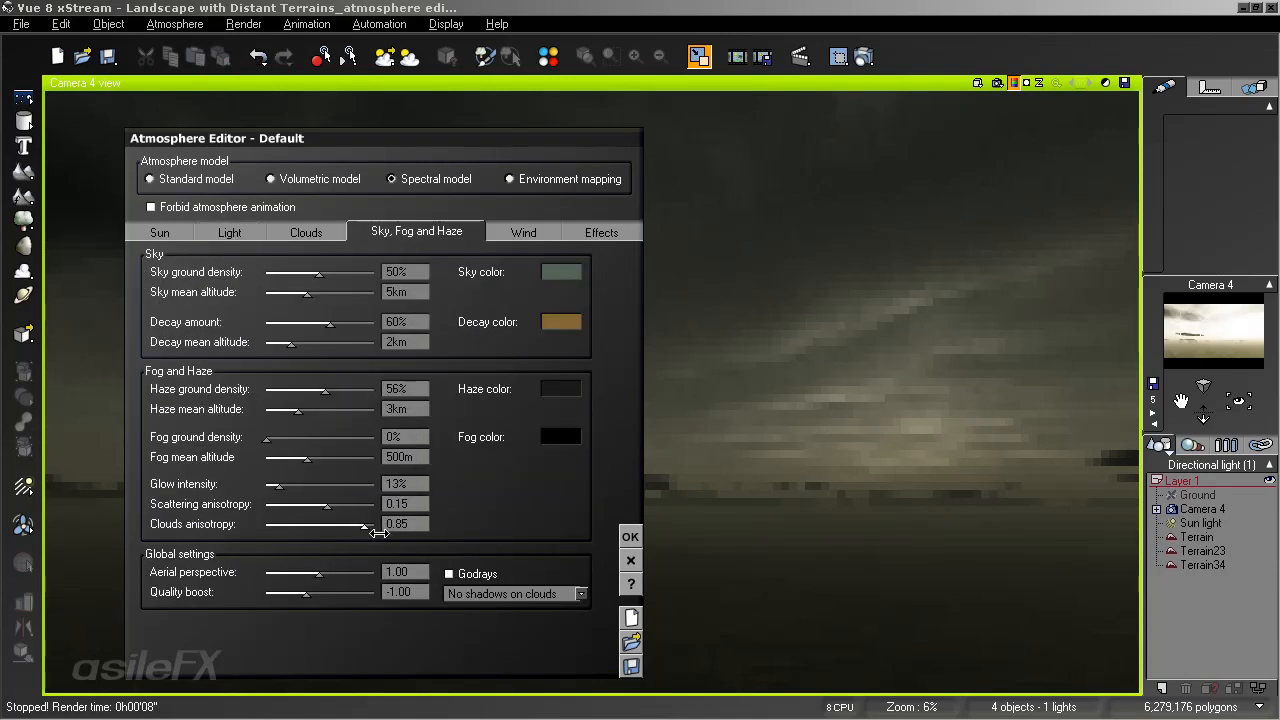
left_click_drag(368, 527, 350, 532)
left_click(630, 536)
left_click(997, 83)
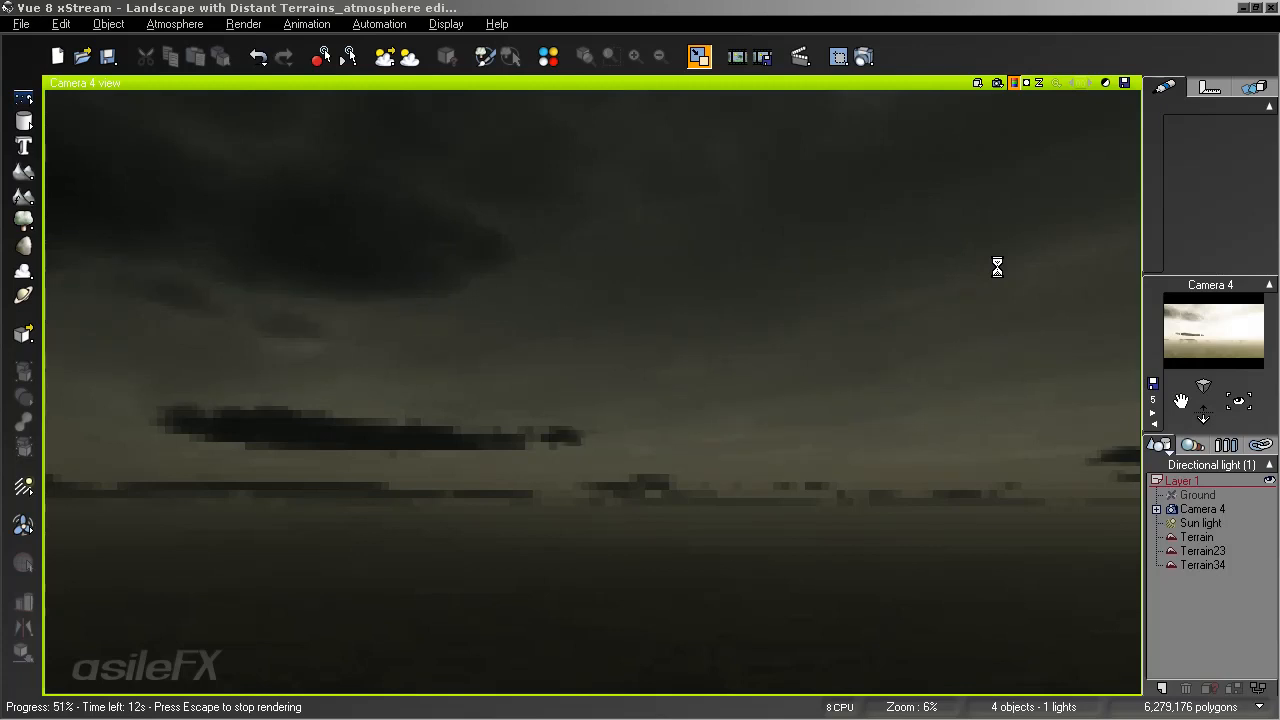
key("Escape")
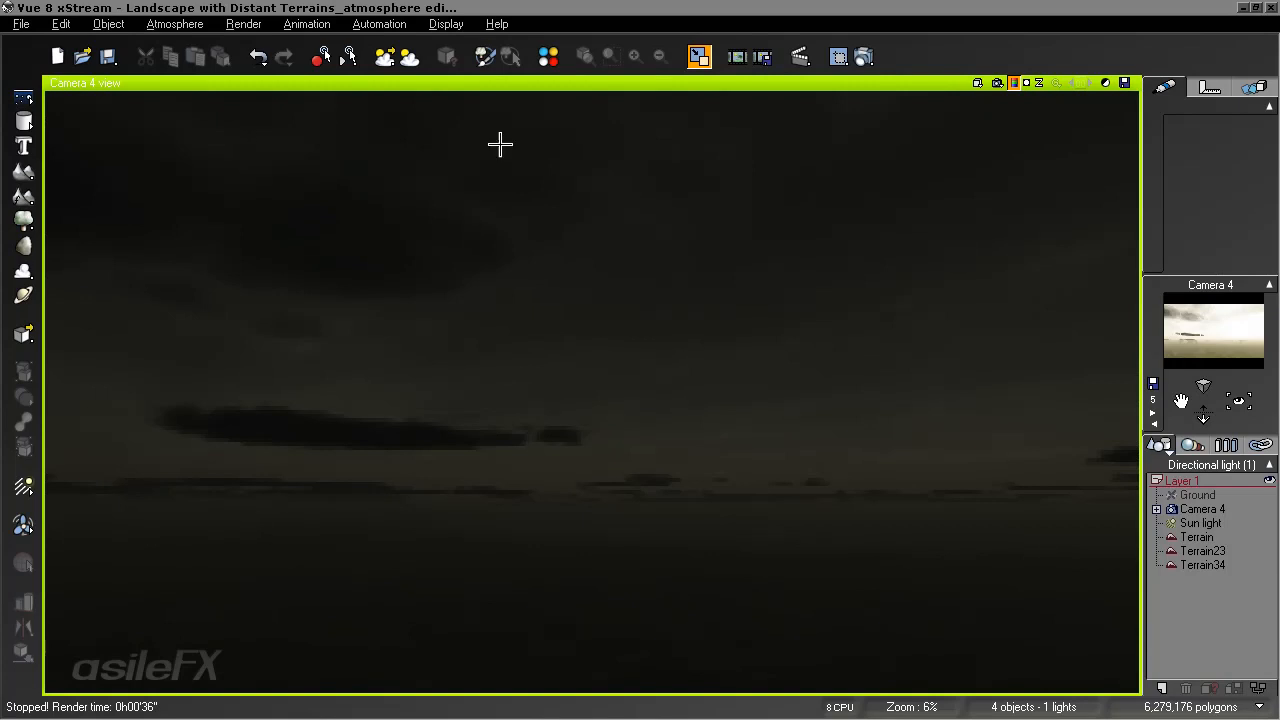
Raise the light intensity slightly in the atmosphere's global lighting adjustment and apply it
left_click(180, 24)
left_click(191, 111)
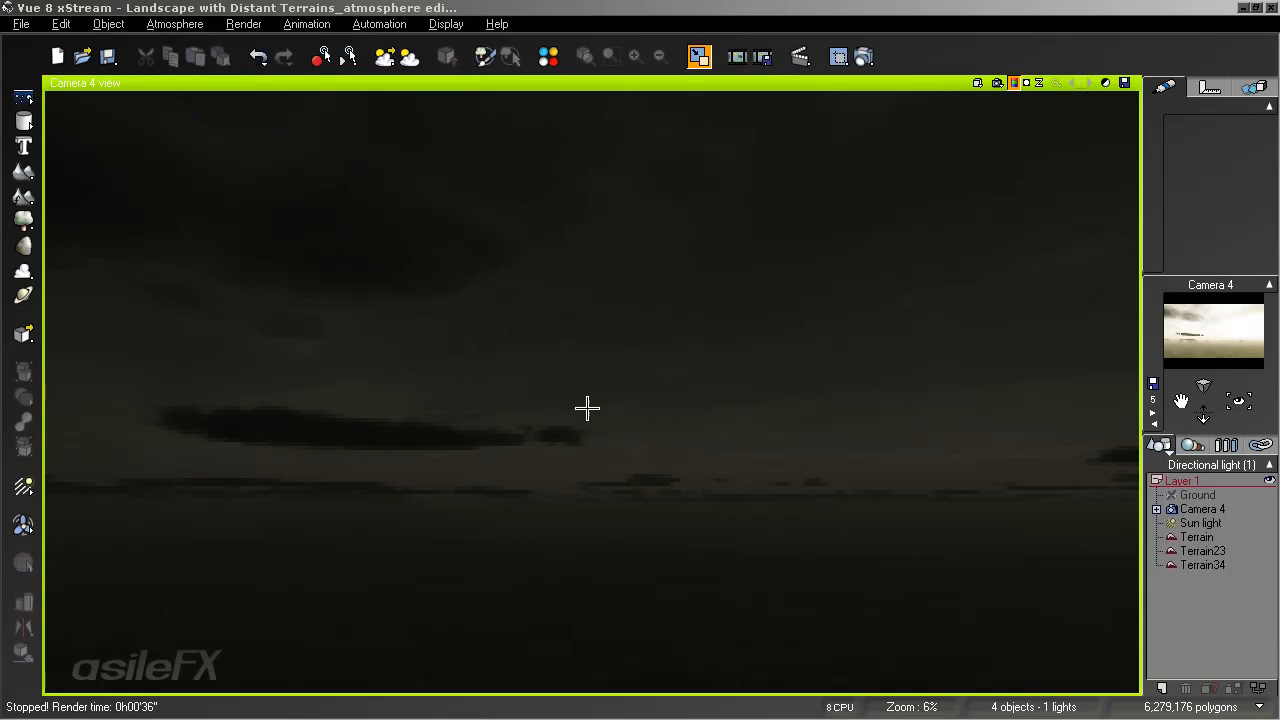
left_click(272, 230)
left_click(233, 230)
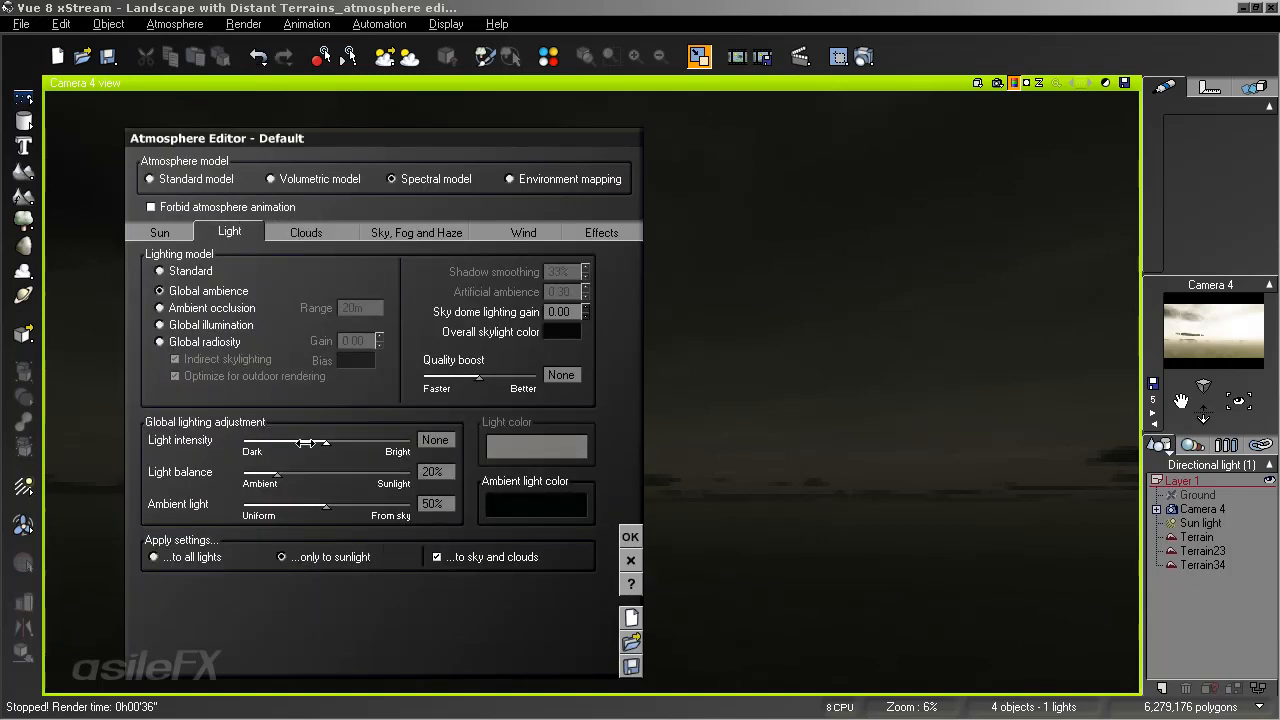
left_click_drag(346, 437, 356, 437)
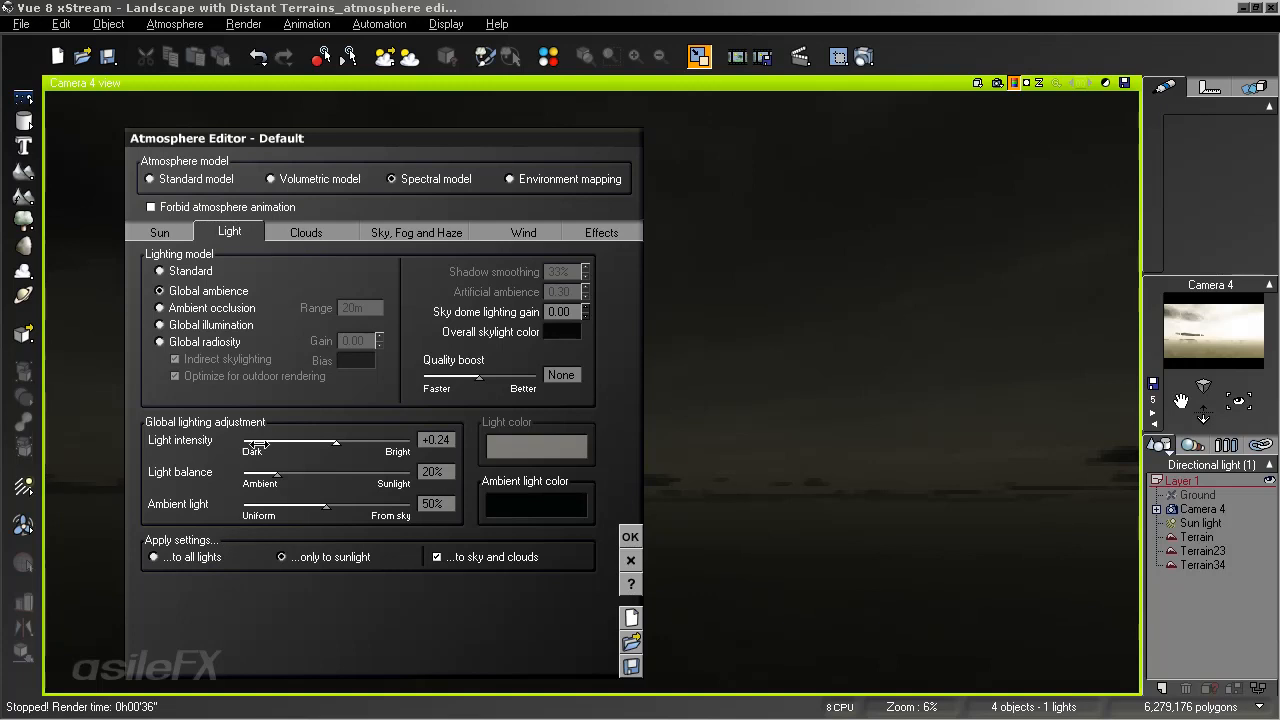
left_click_drag(356, 438, 363, 440)
left_click(630, 536)
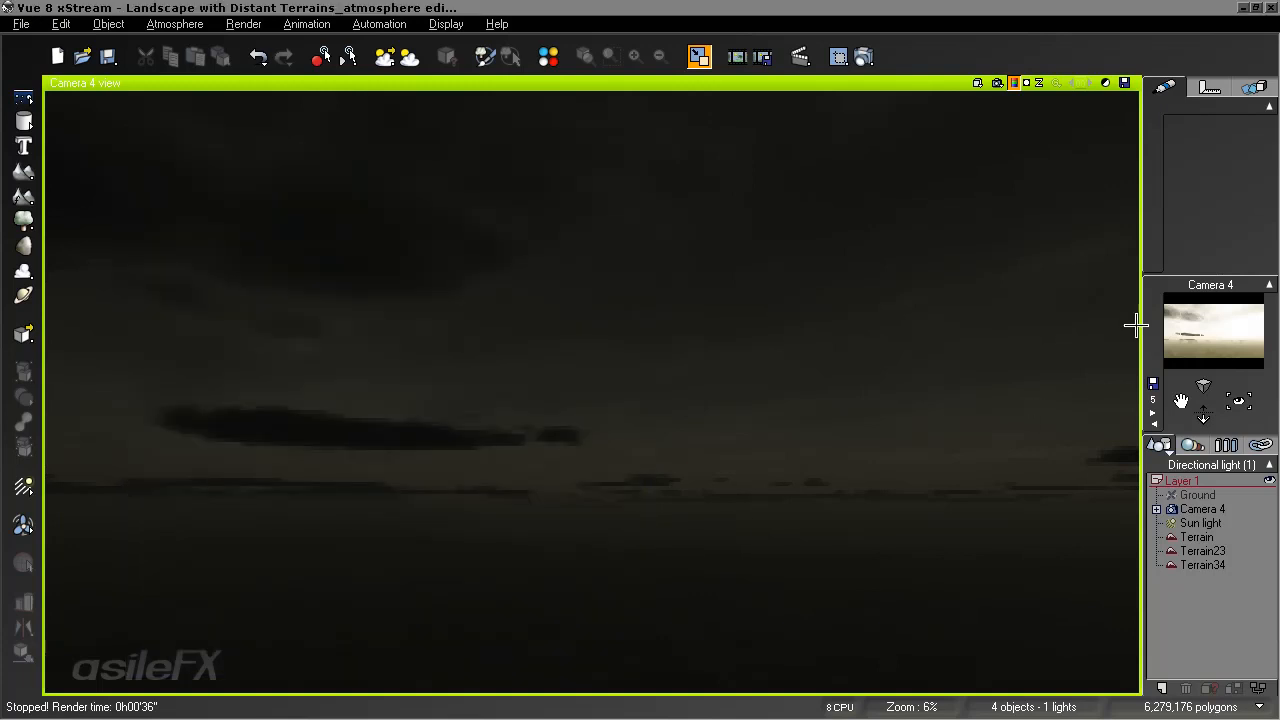
Confirm pure white as the Sun light's color and render the camera view
left_click(1210, 522)
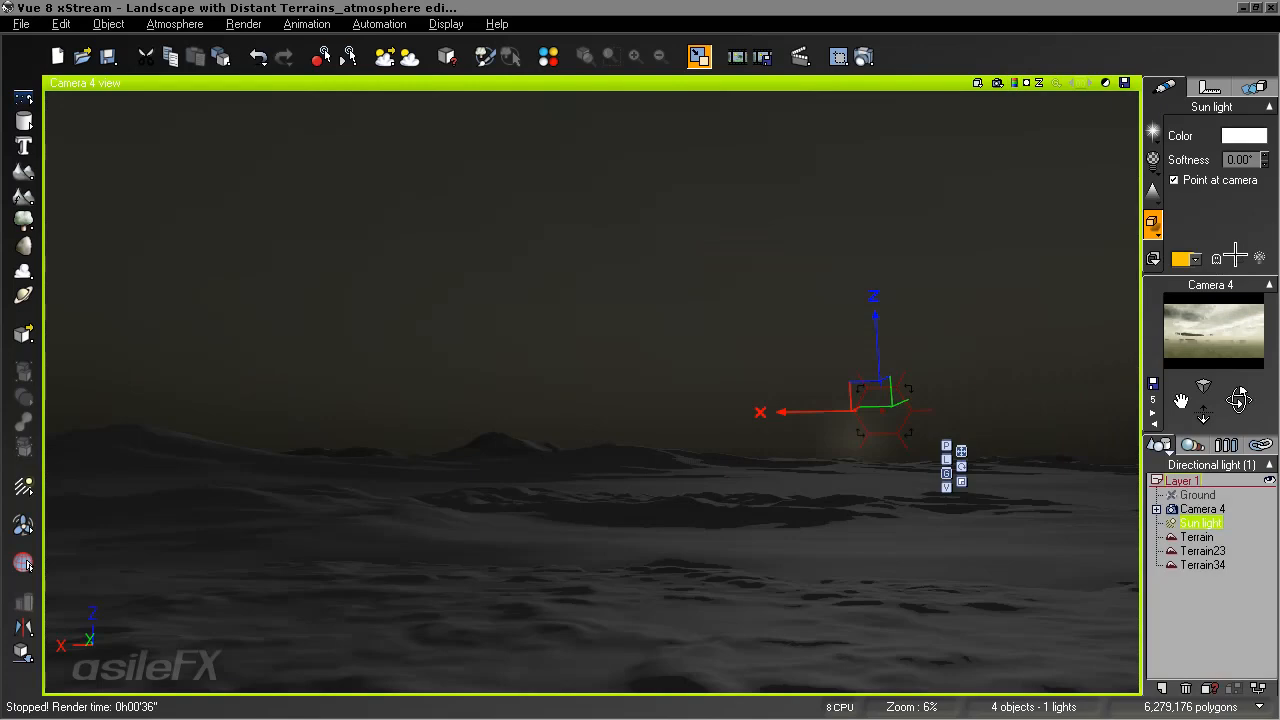
right_click(1240, 134)
left_click(1213, 141)
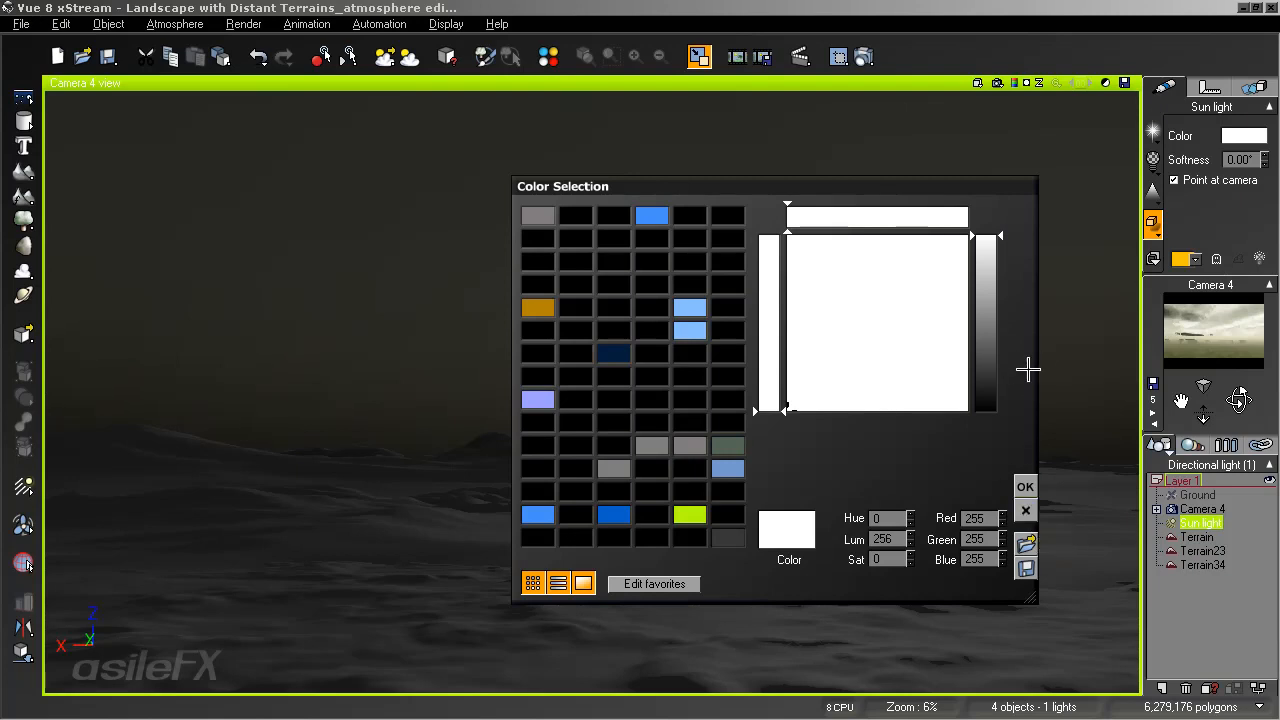
left_click(1025, 487)
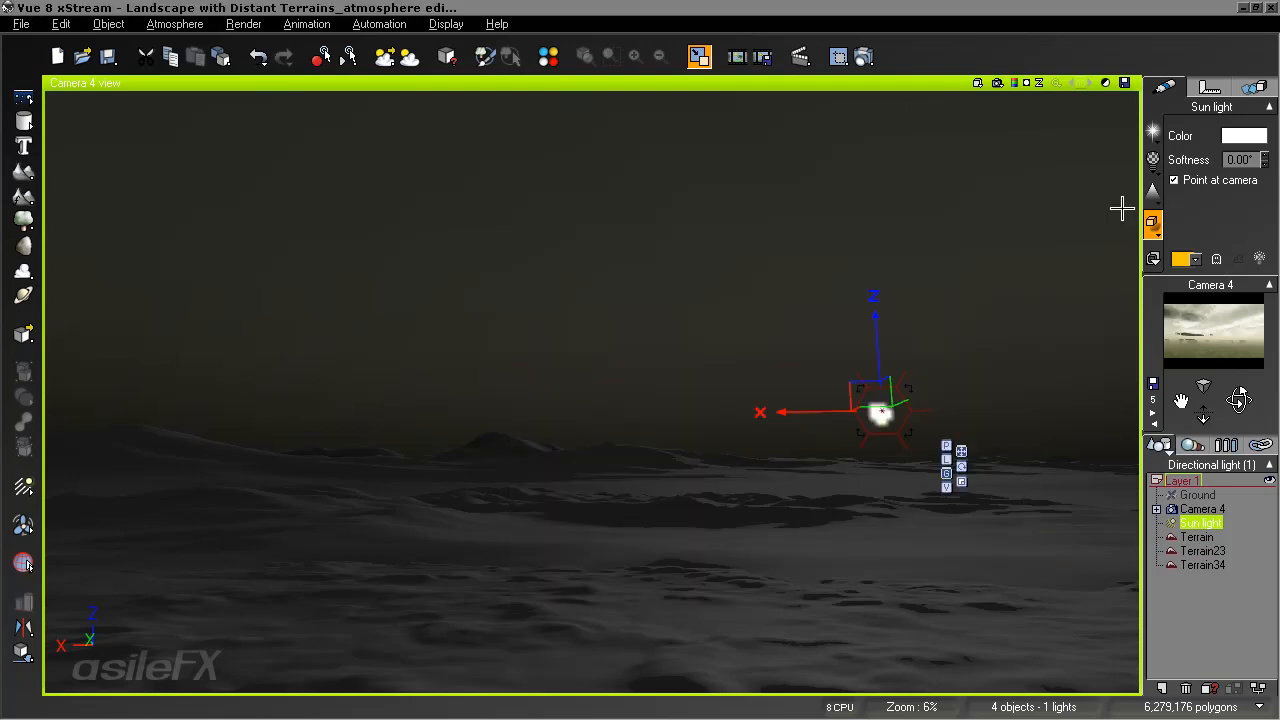
left_click(996, 82)
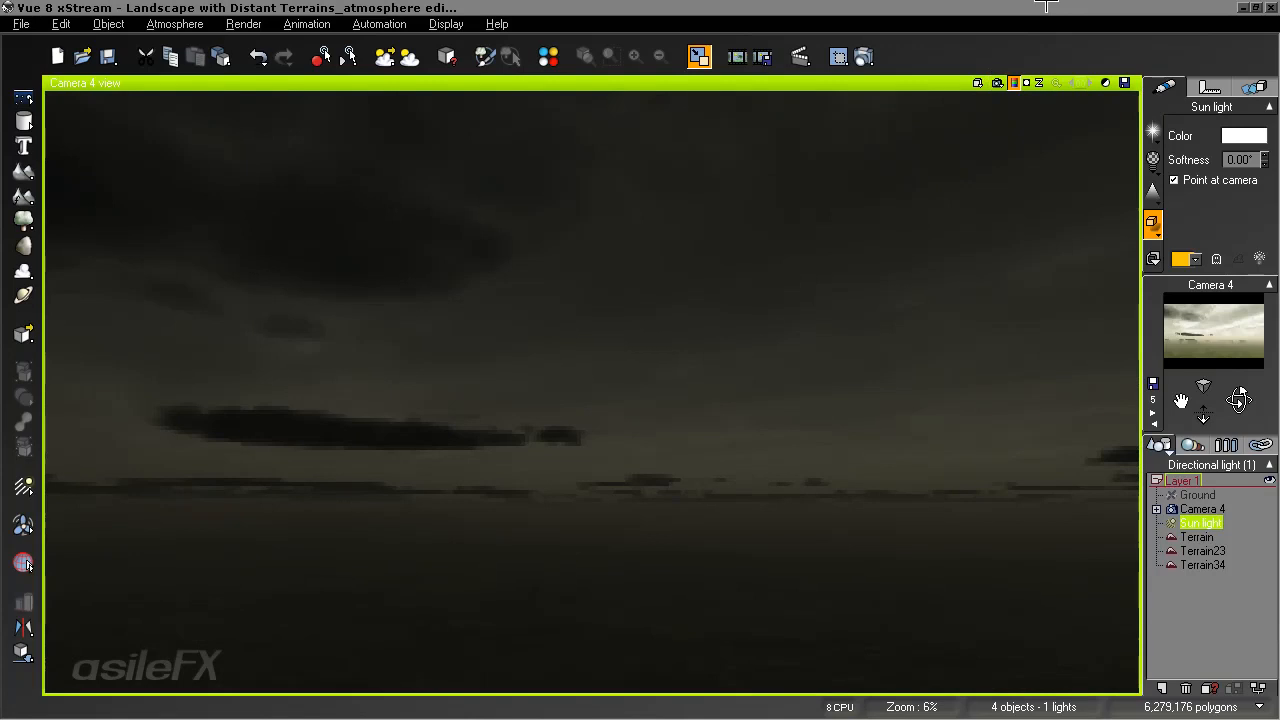
Set the atmosphere to use projected shadows on clouds, apply it and run a partial render of the camera view
left_click(195, 24)
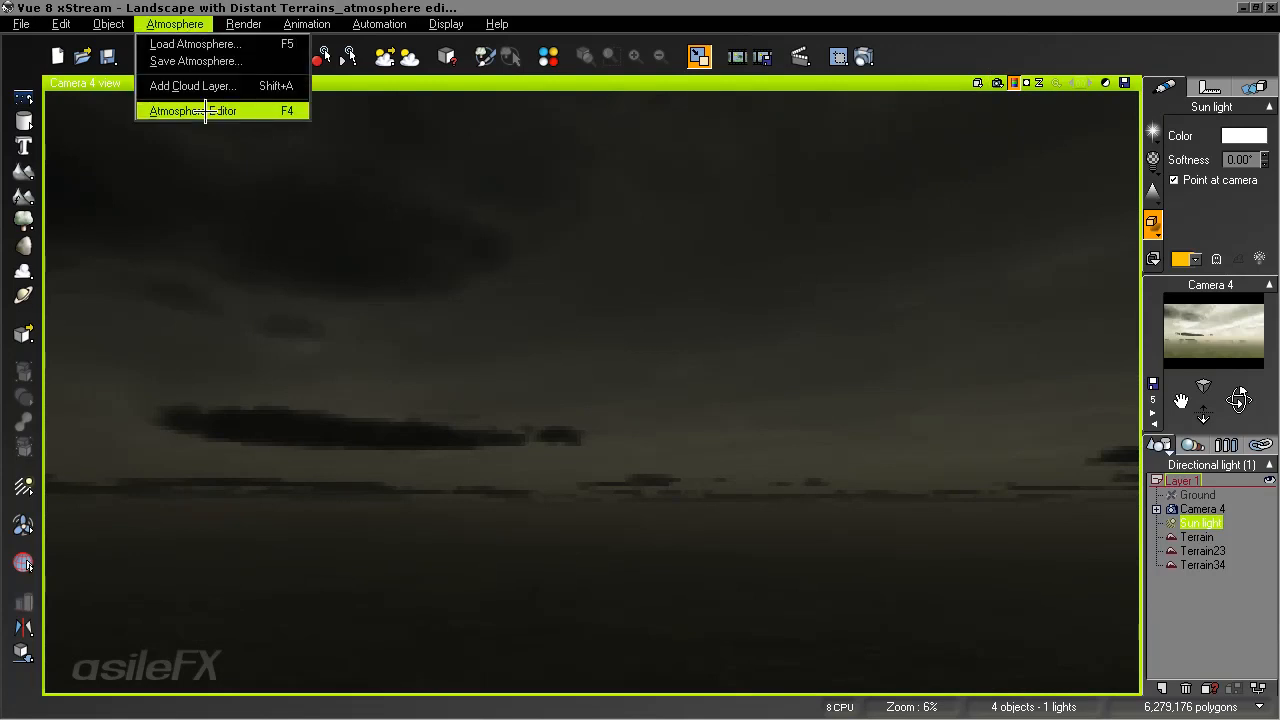
left_click(205, 111)
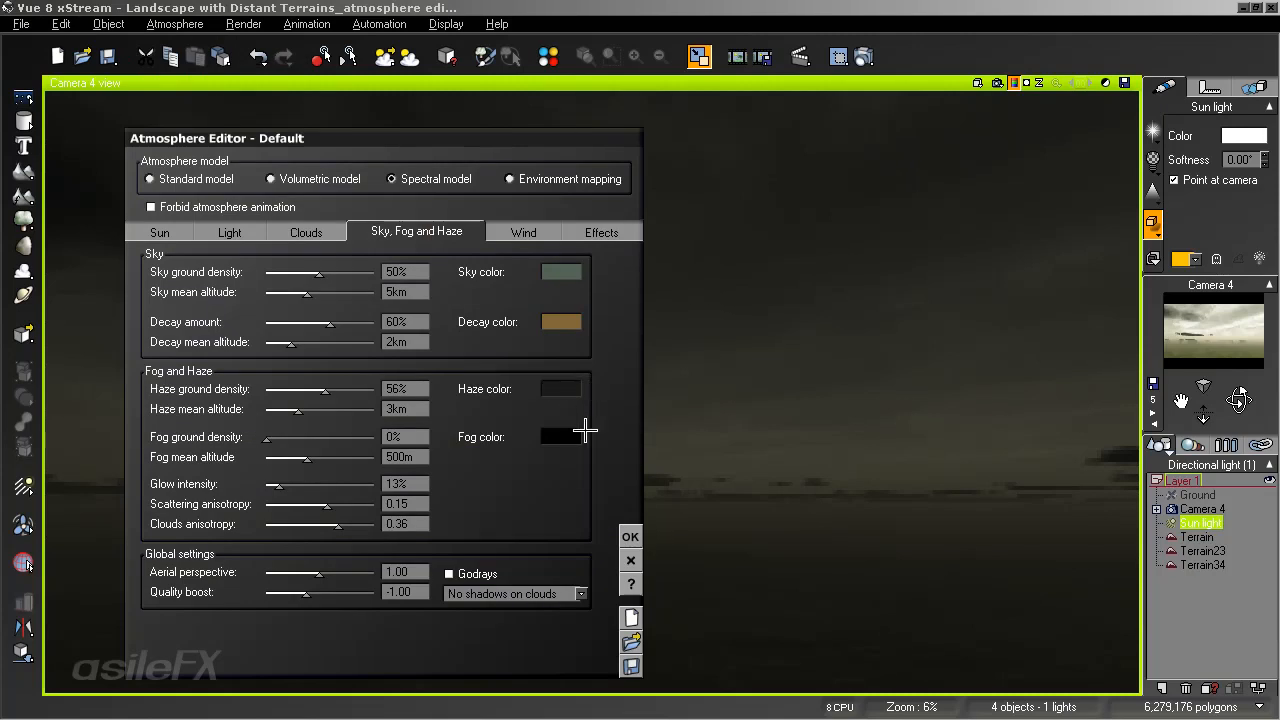
left_click(560, 594)
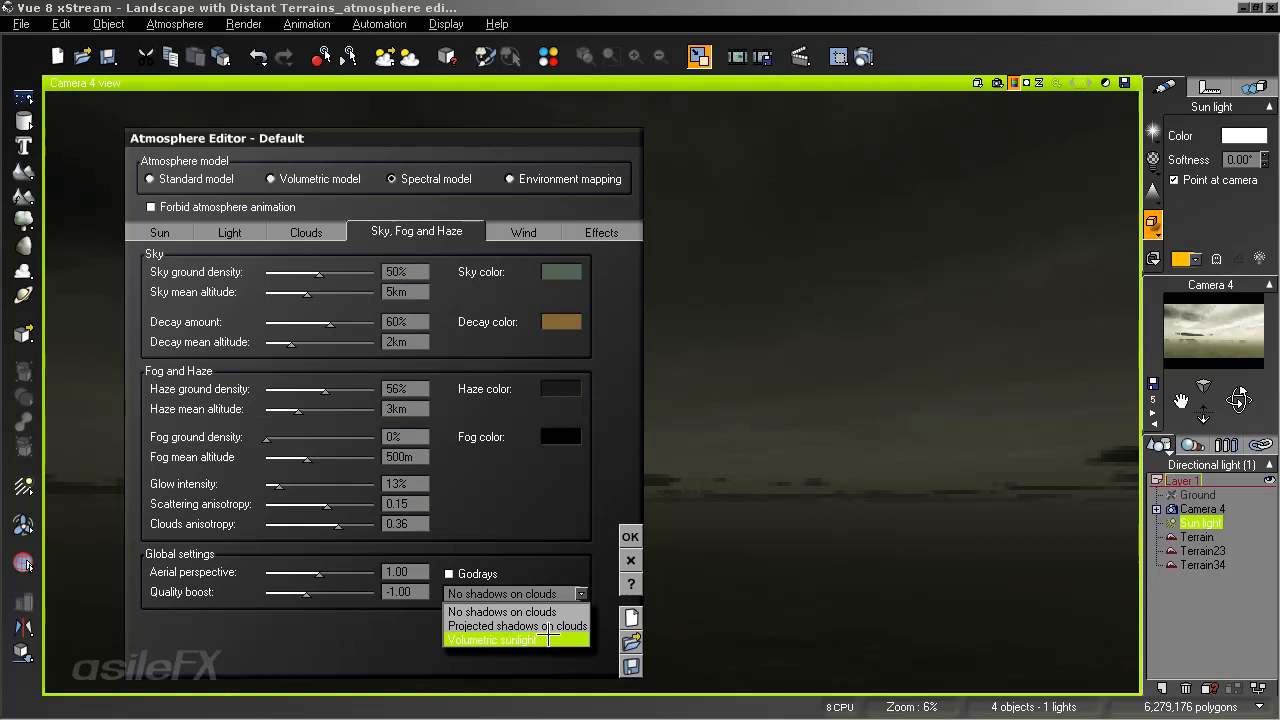
left_click(562, 625)
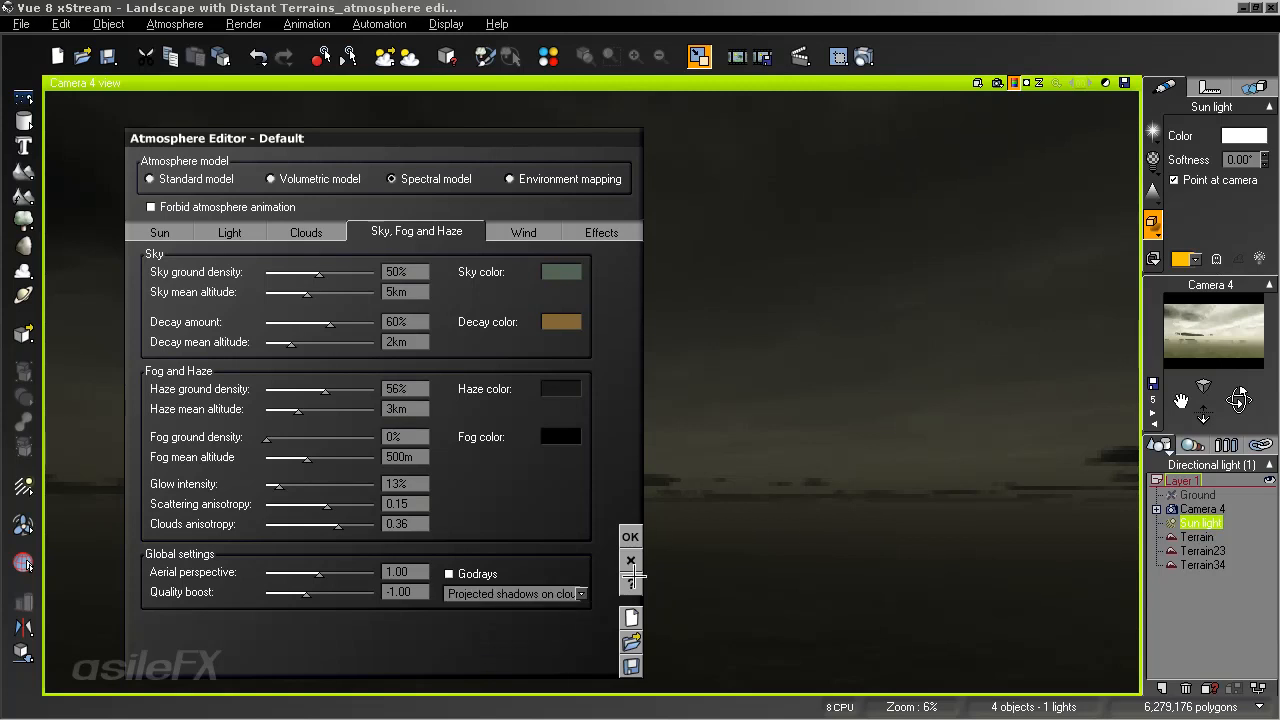
left_click(630, 537)
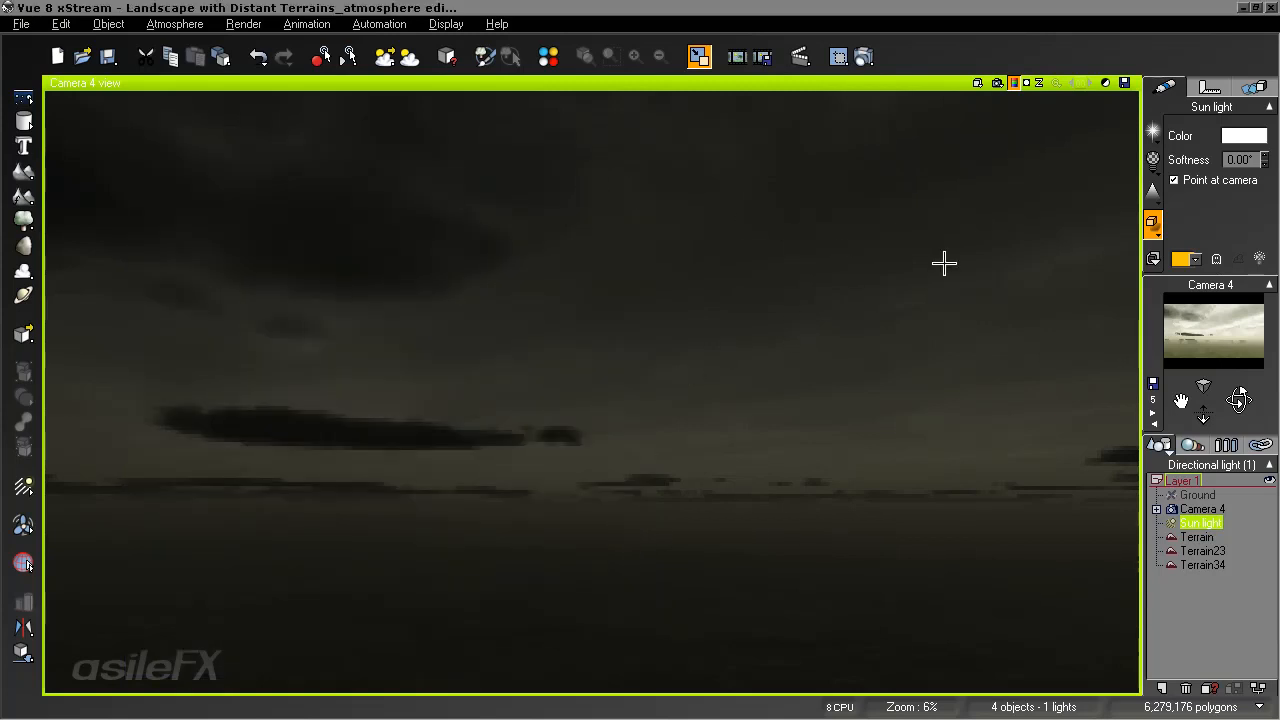
left_click(996, 84)
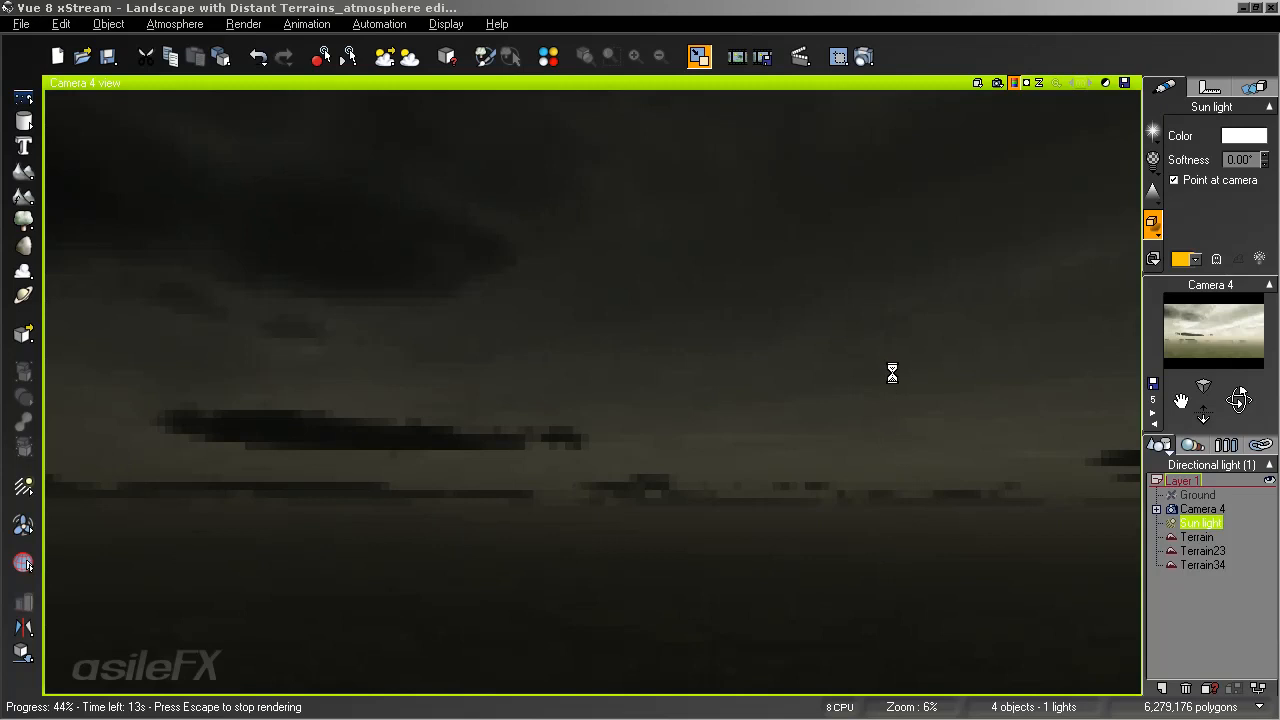
key("Escape")
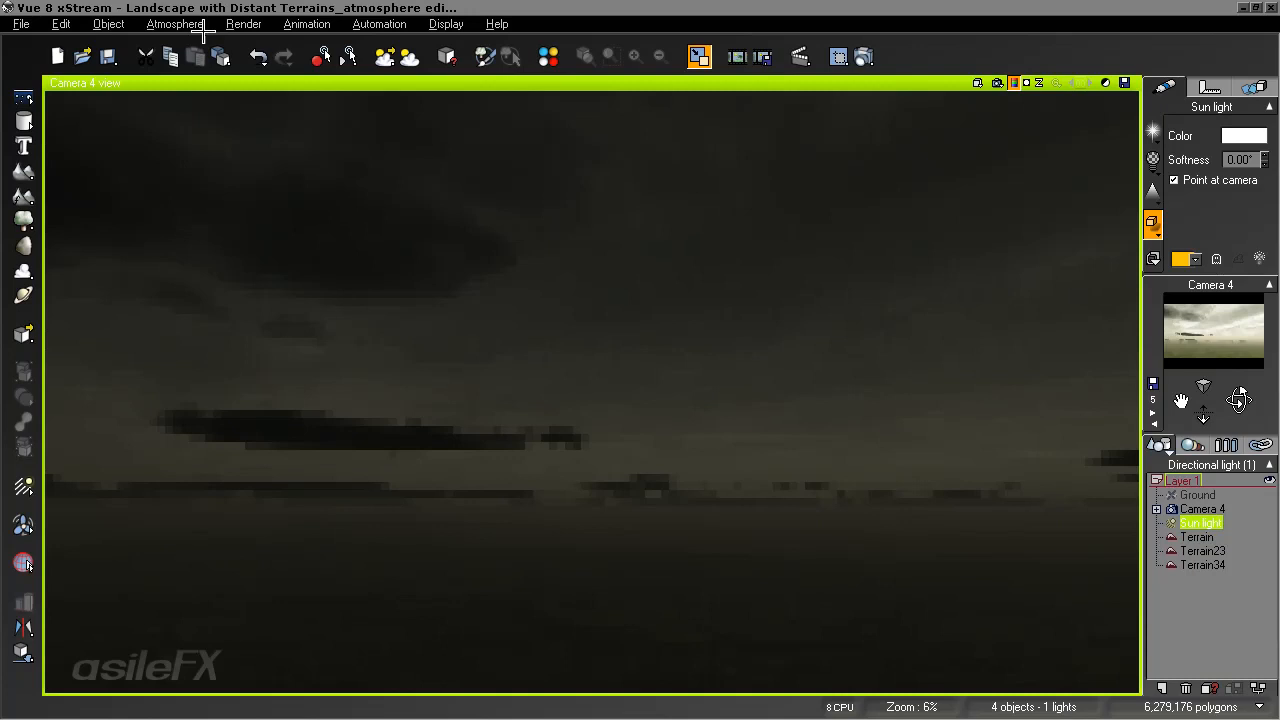
Review the atmosphere's cloud shadow options, keeping projected shadows on clouds
left_click(175, 24)
left_click(160, 111)
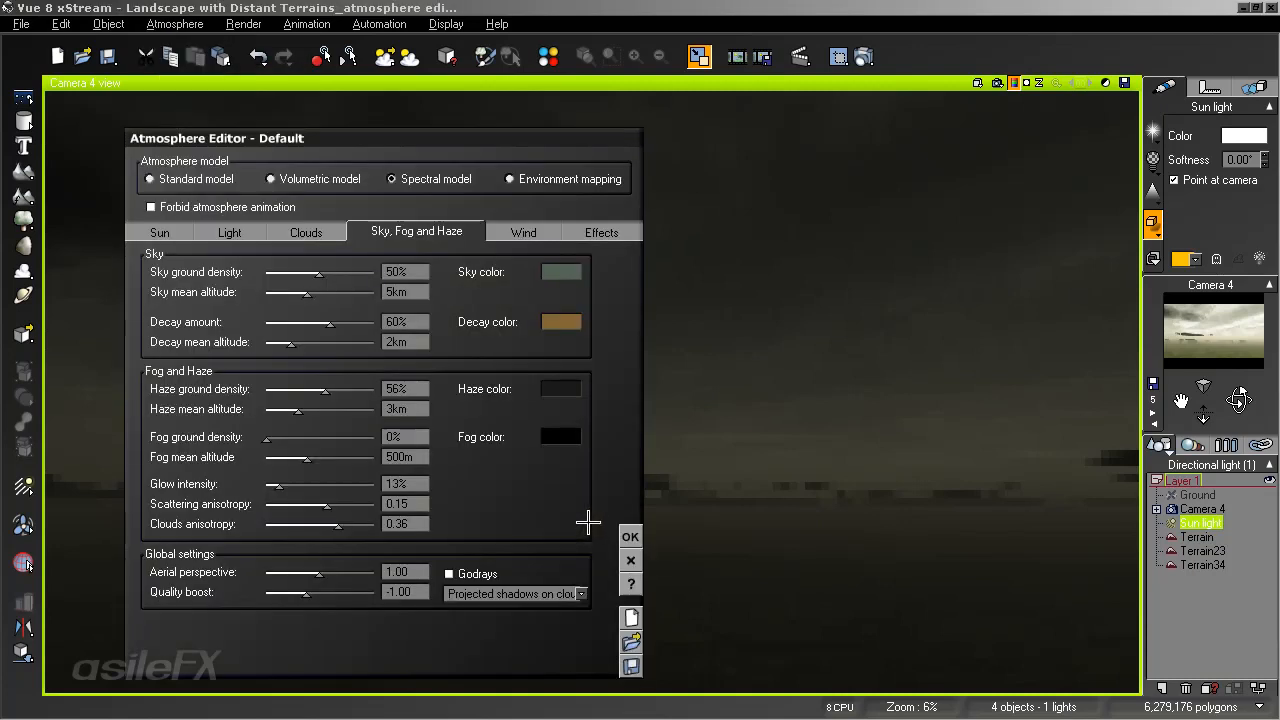
left_click(548, 594)
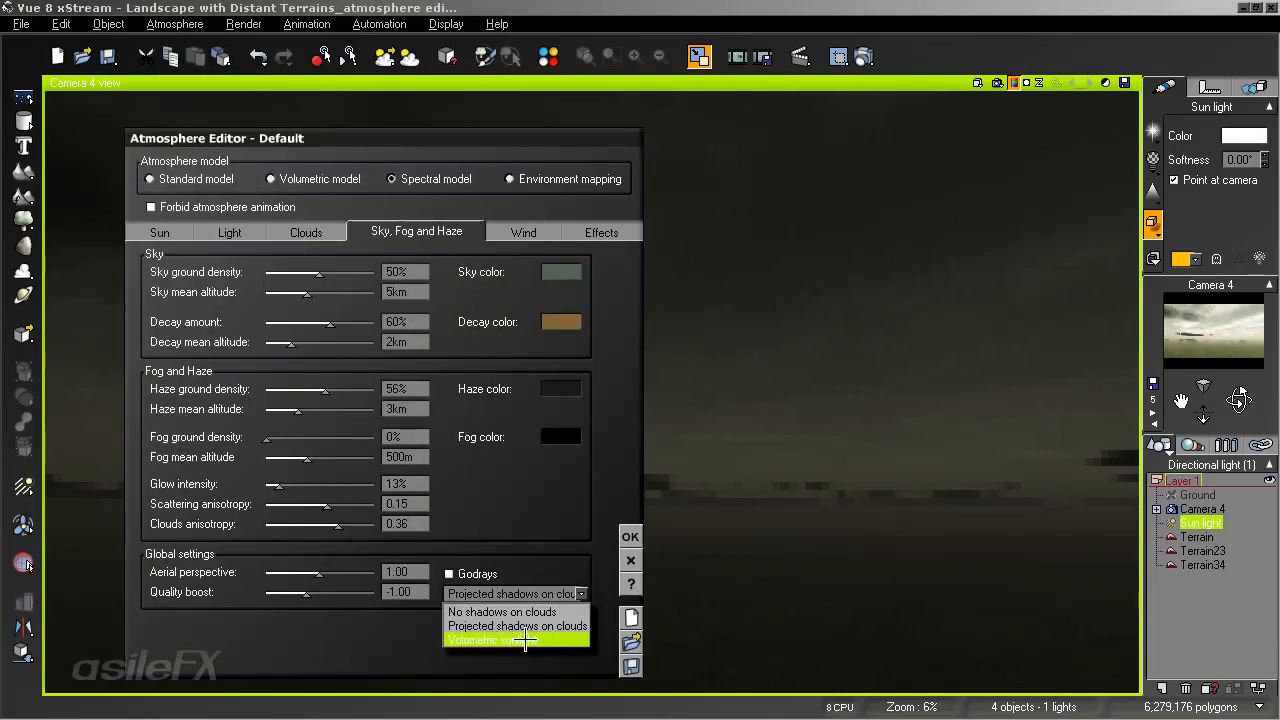
left_click(497, 560)
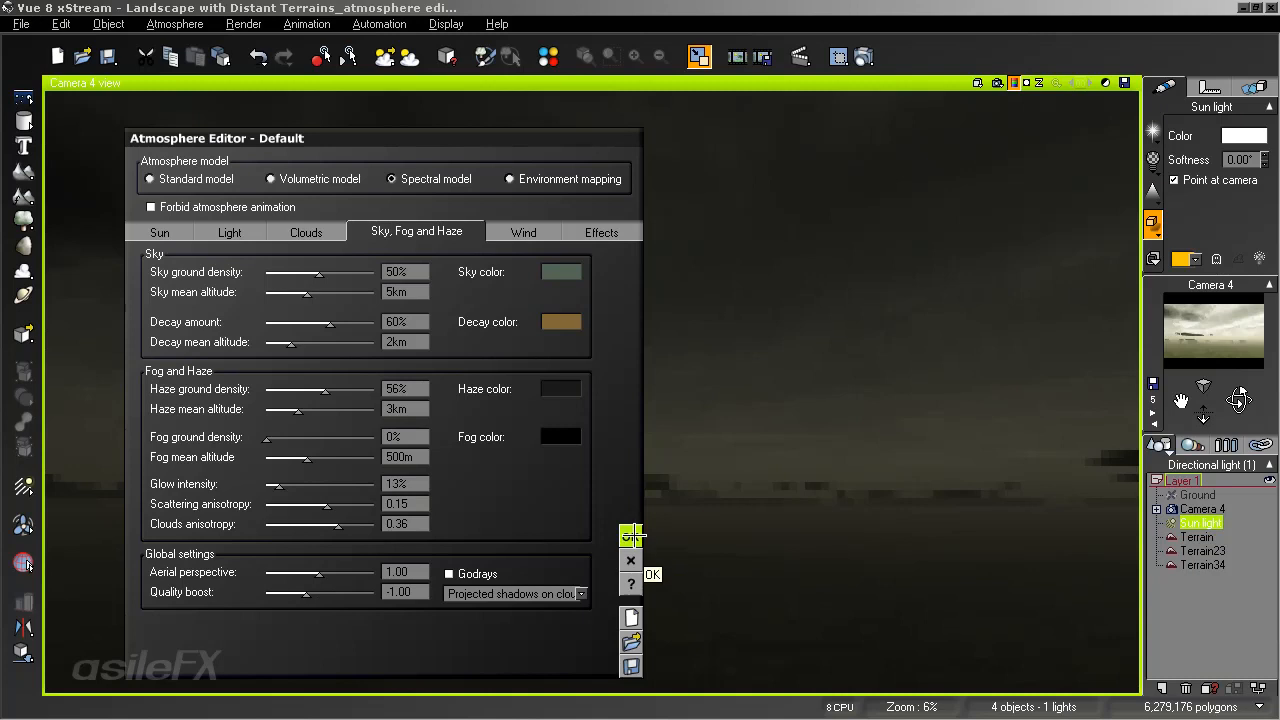
left_click(634, 535)
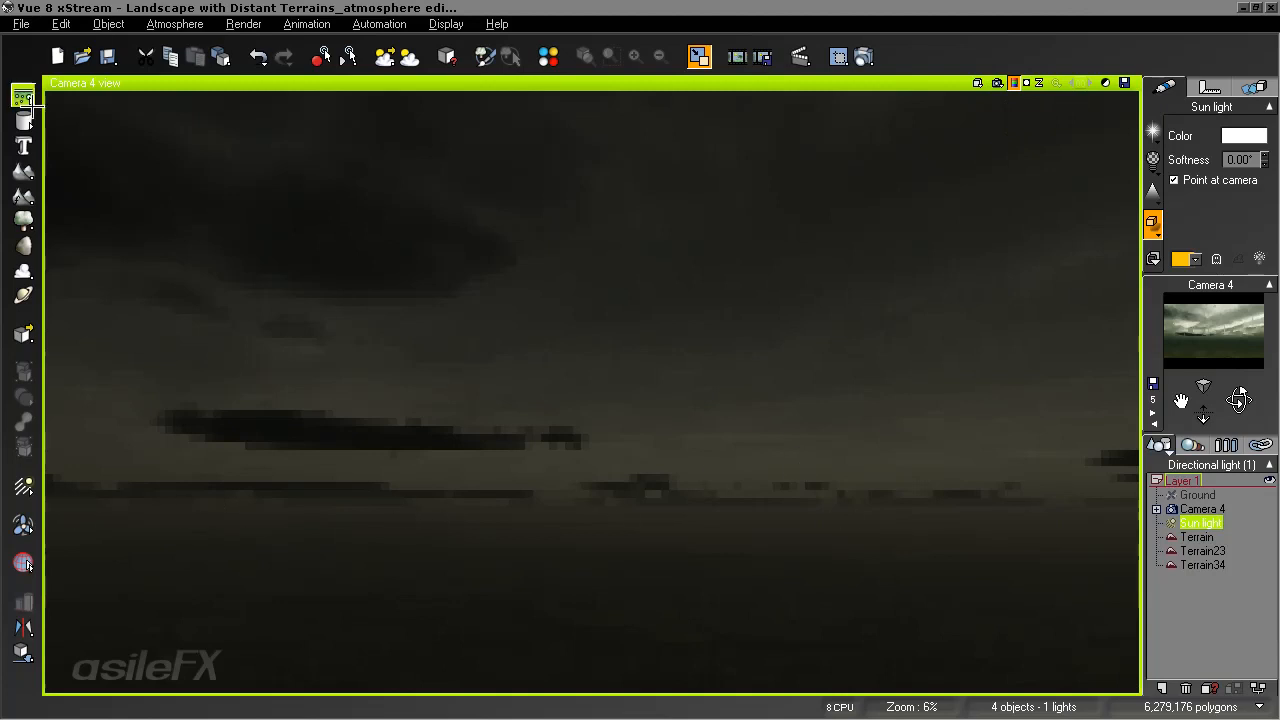
Darken the haze color to near black with red, green and blue at 4, apply it and partially render the camera view
left_click(175, 24)
left_click(180, 108)
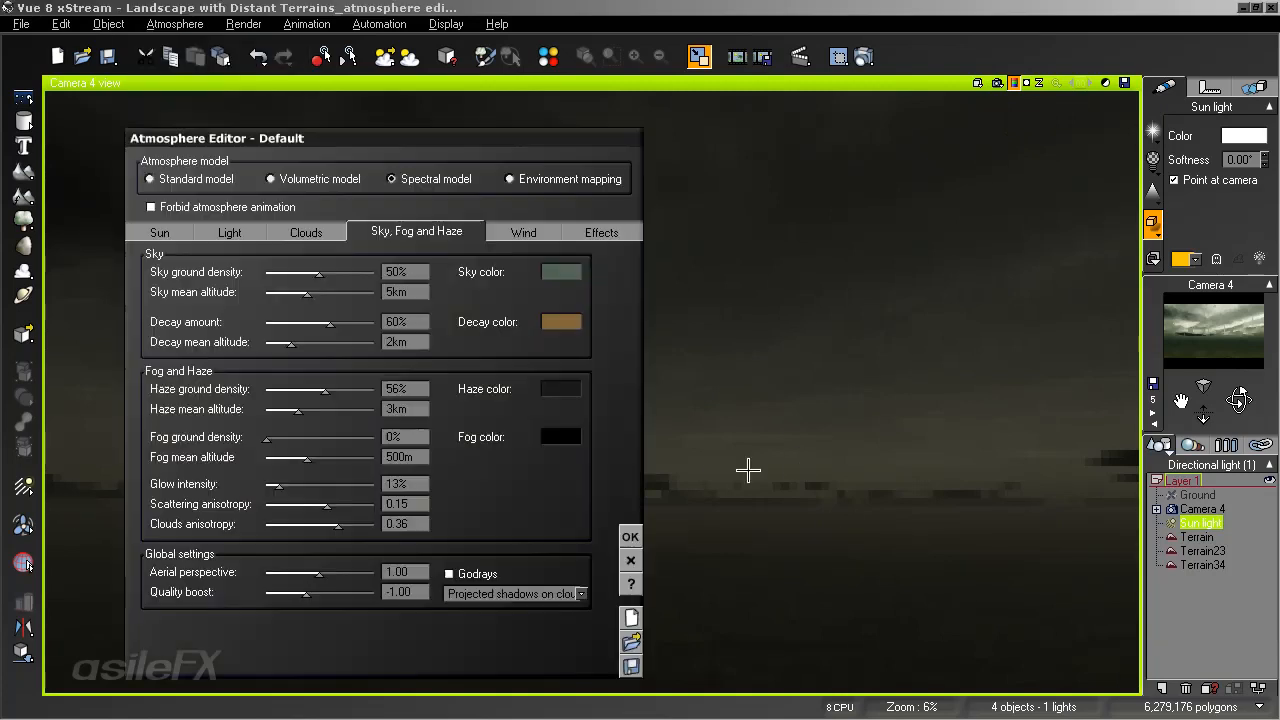
right_click(560, 390)
left_click(580, 406)
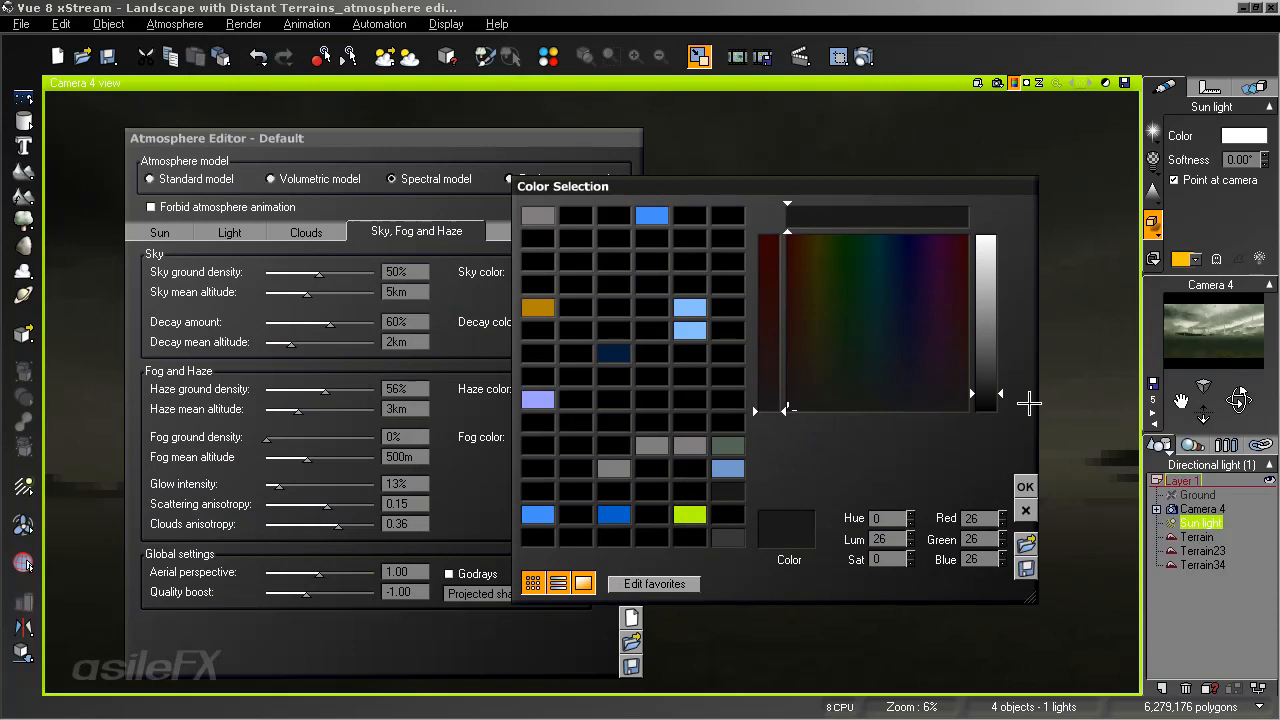
left_click_drag(1000, 401, 1001, 420)
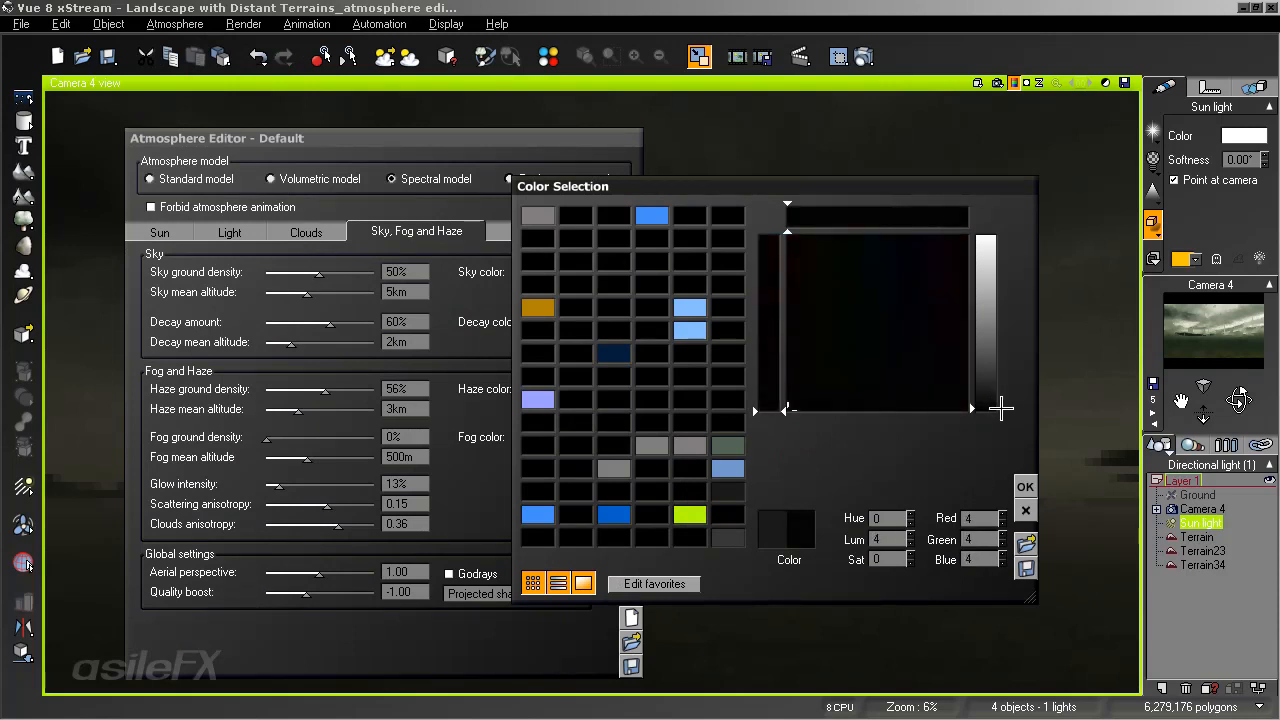
left_click(1023, 487)
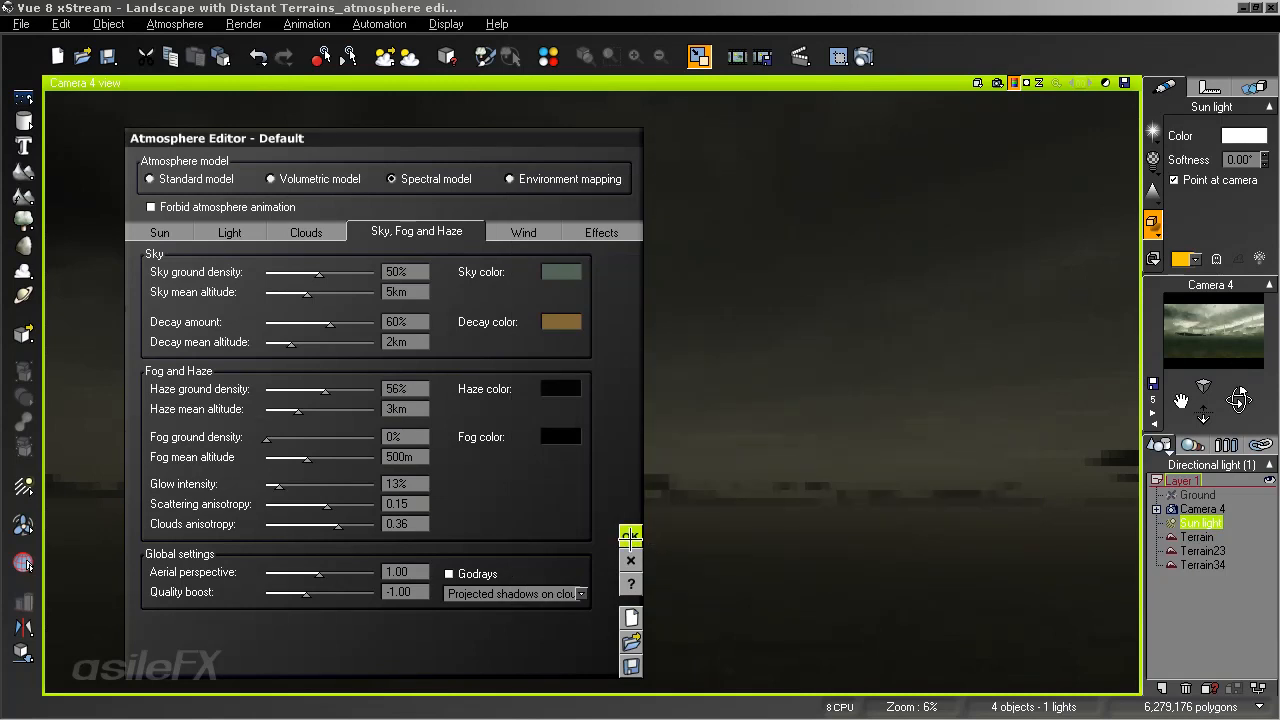
left_click(630, 537)
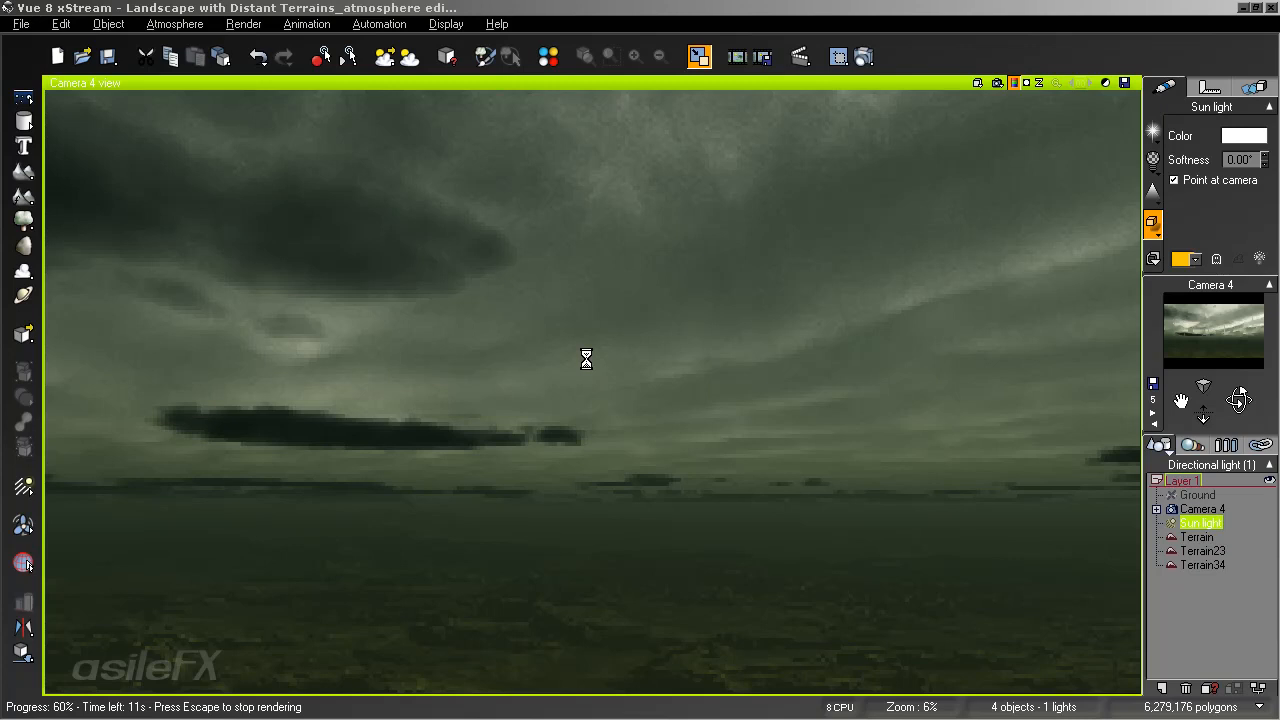
key("Escape")
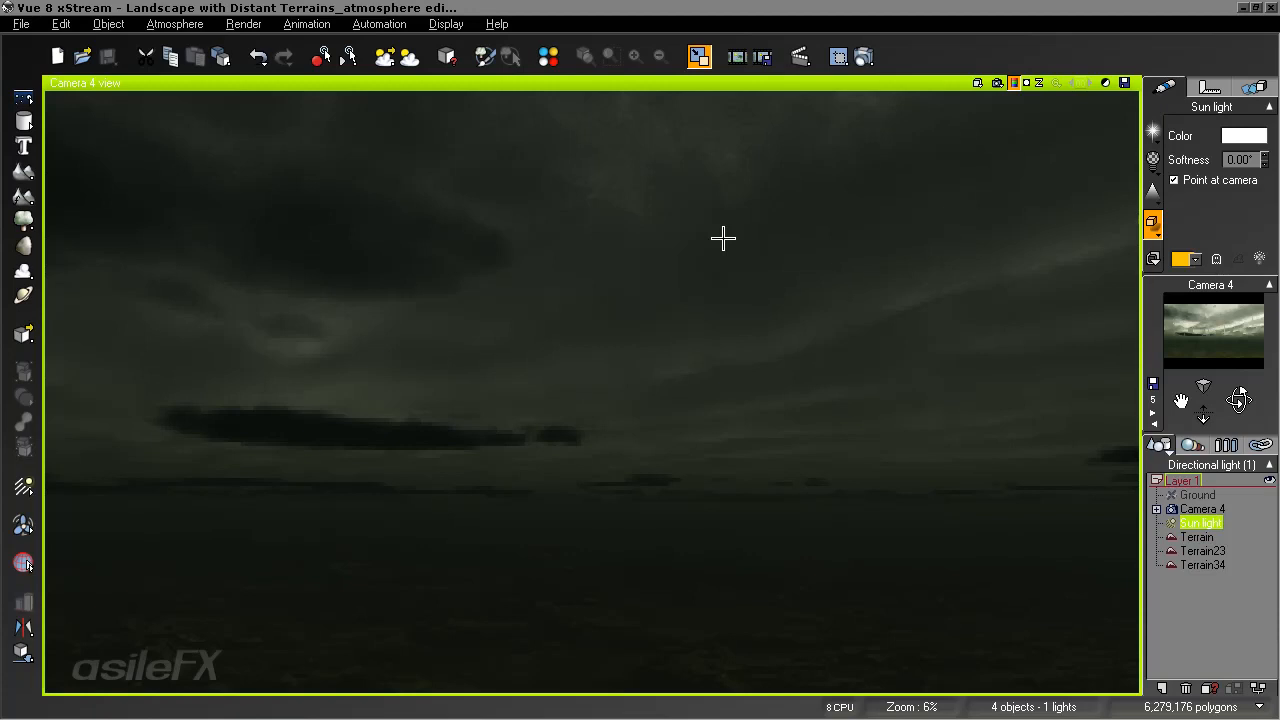
left_click(20, 24)
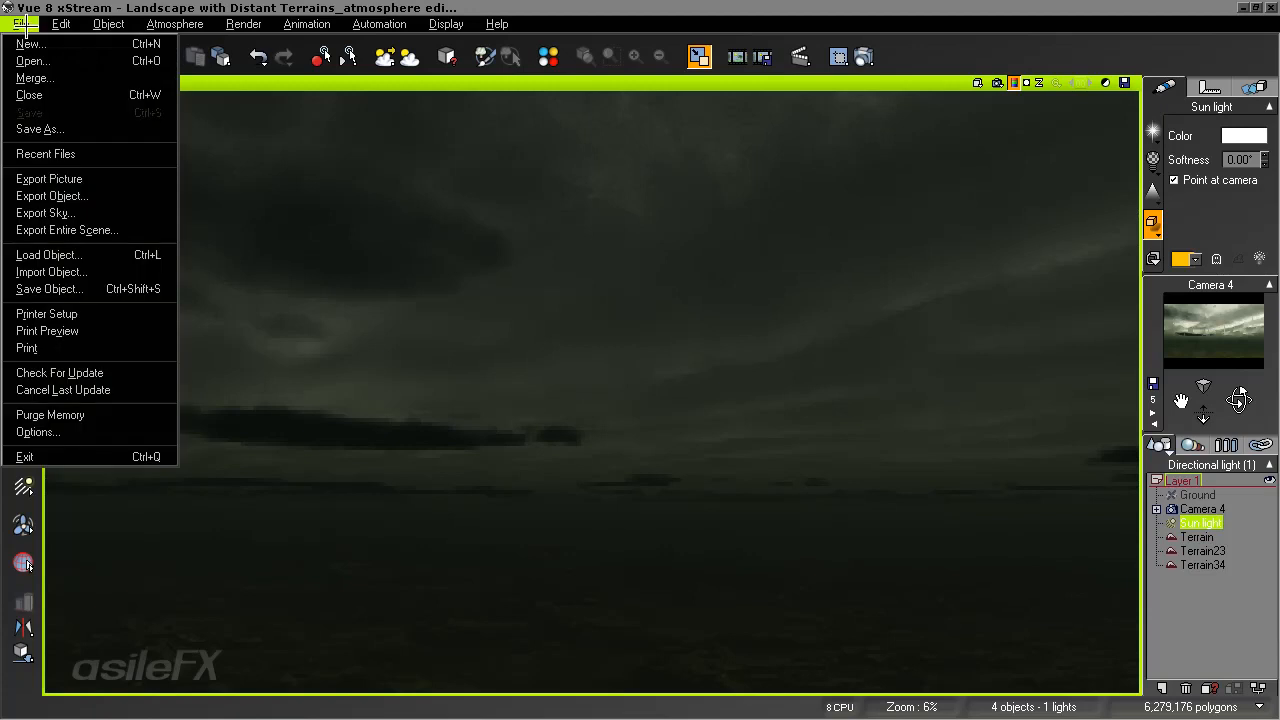
left_click(543, 100)
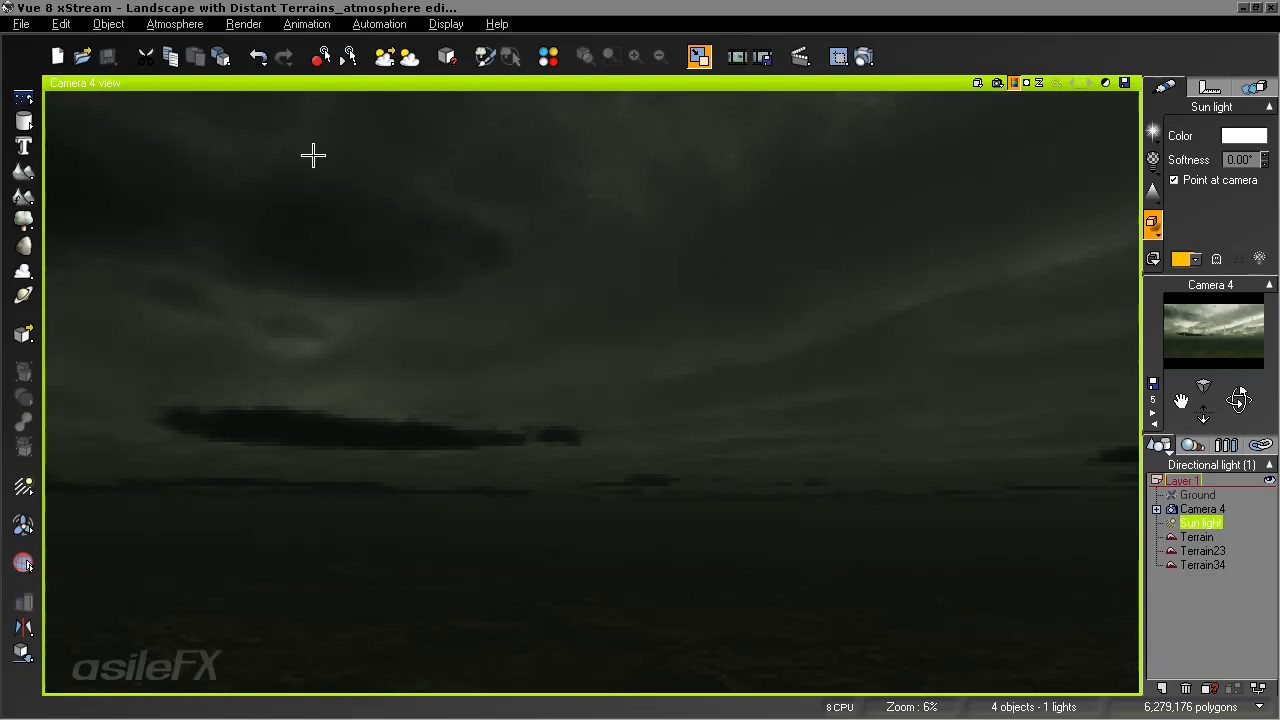
left_click(176, 23)
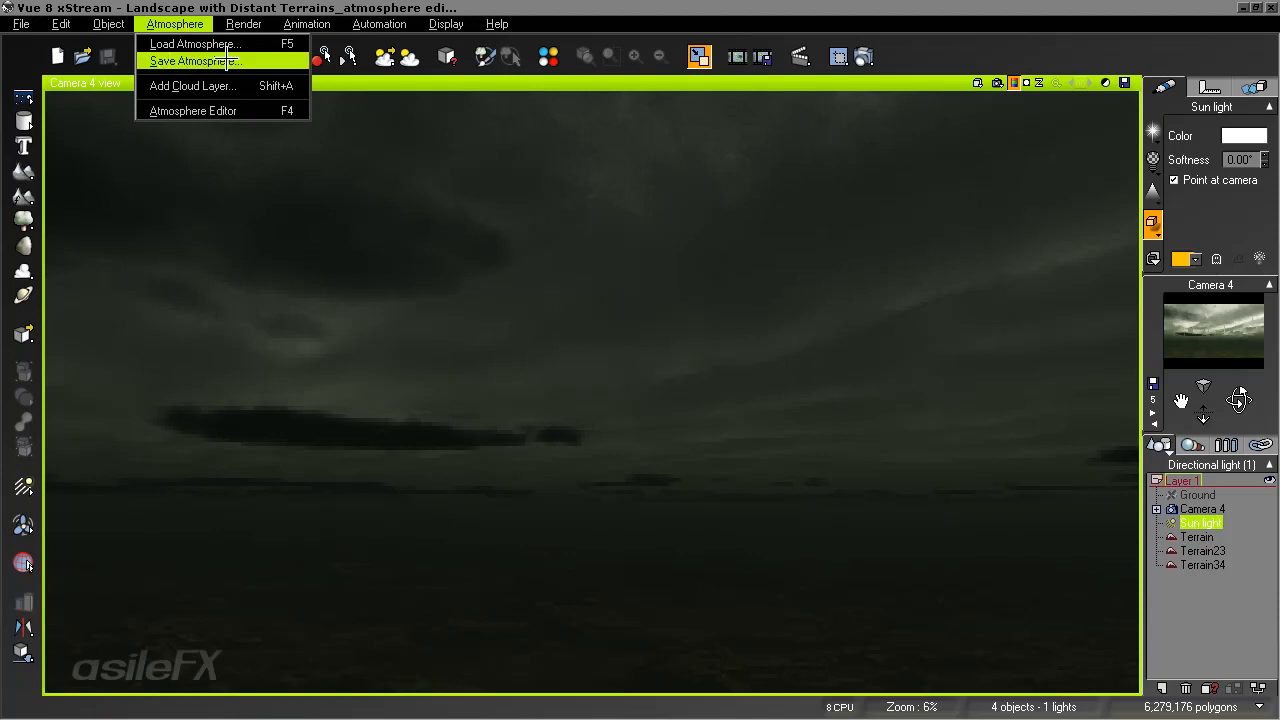
left_click(536, 66)
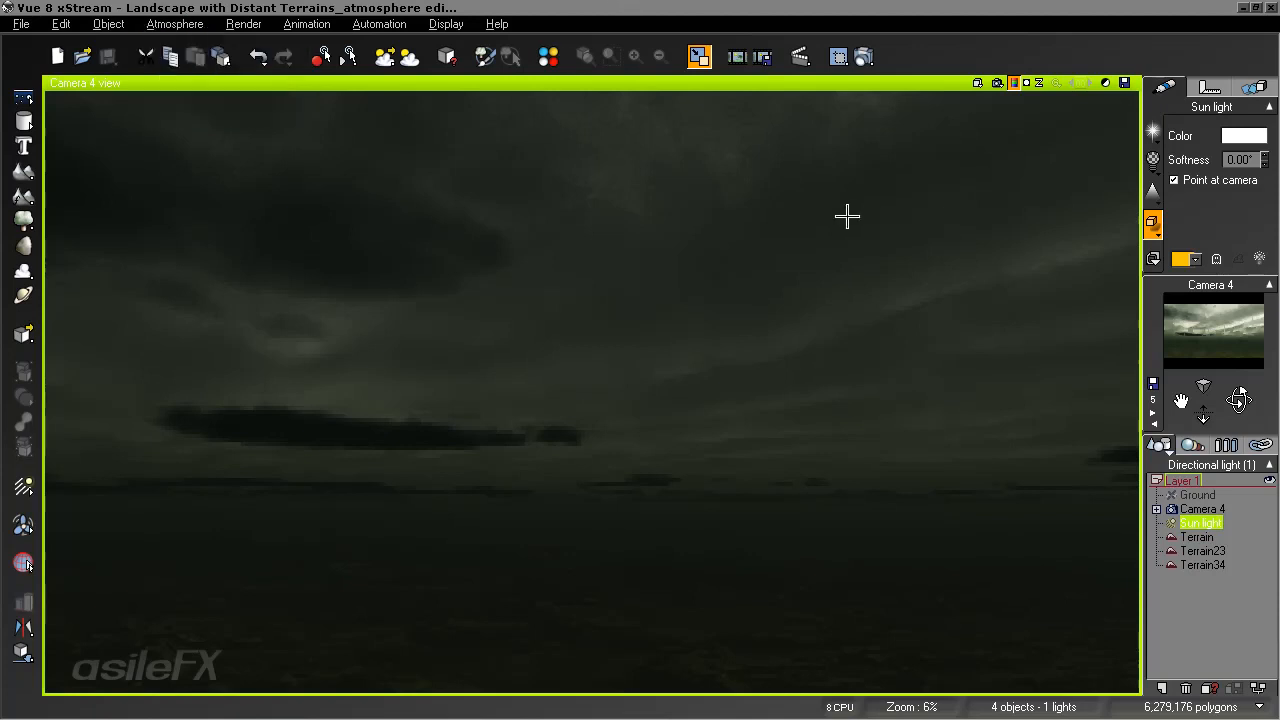